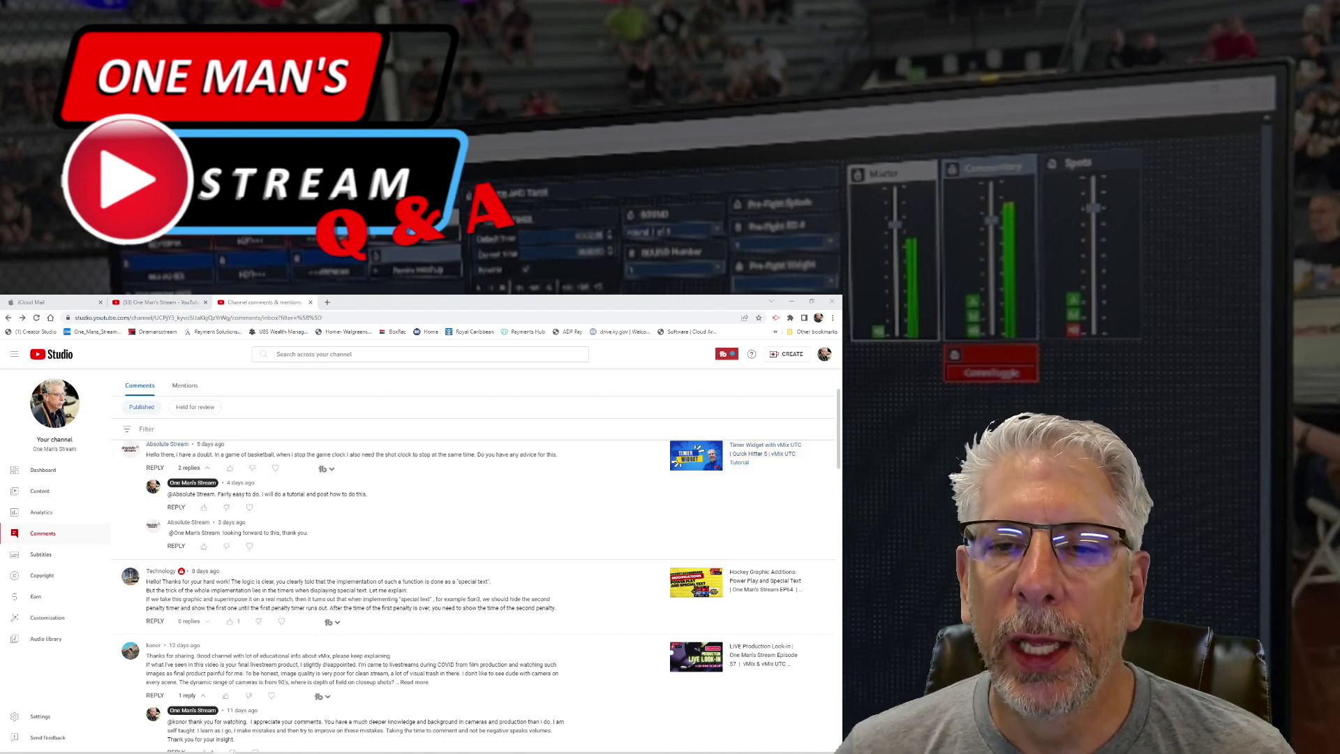
Switch to vMix Universal Title Controller and add a timer widget named "Game Clock"
key("alt+Tab")
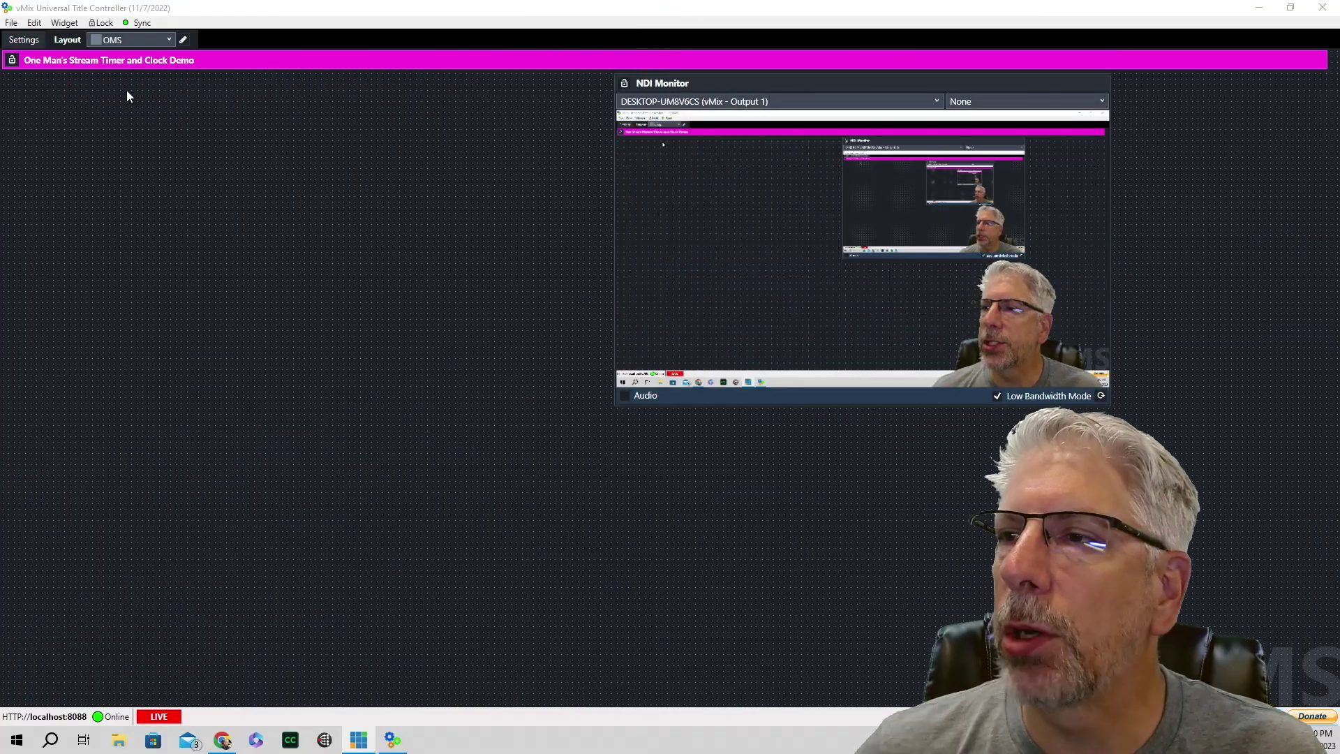
left_click(62, 21)
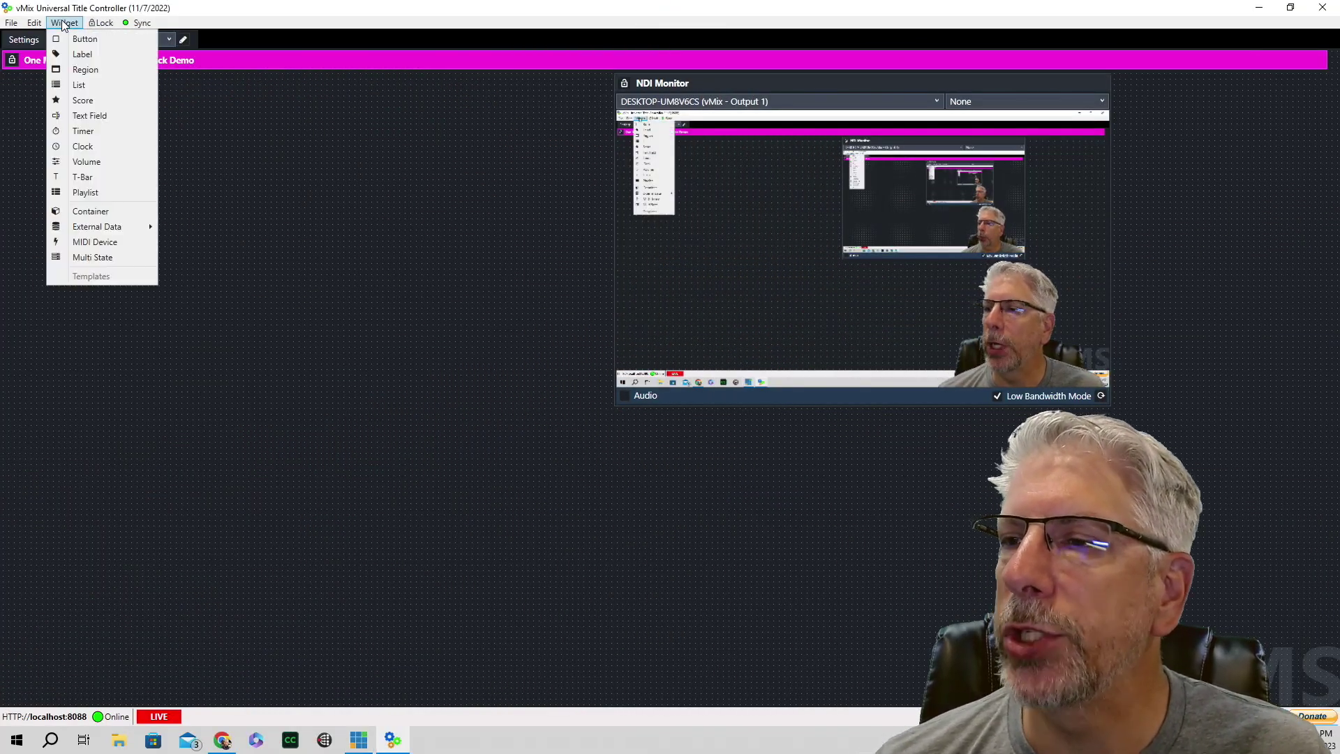
left_click(82, 130)
left_click(81, 129)
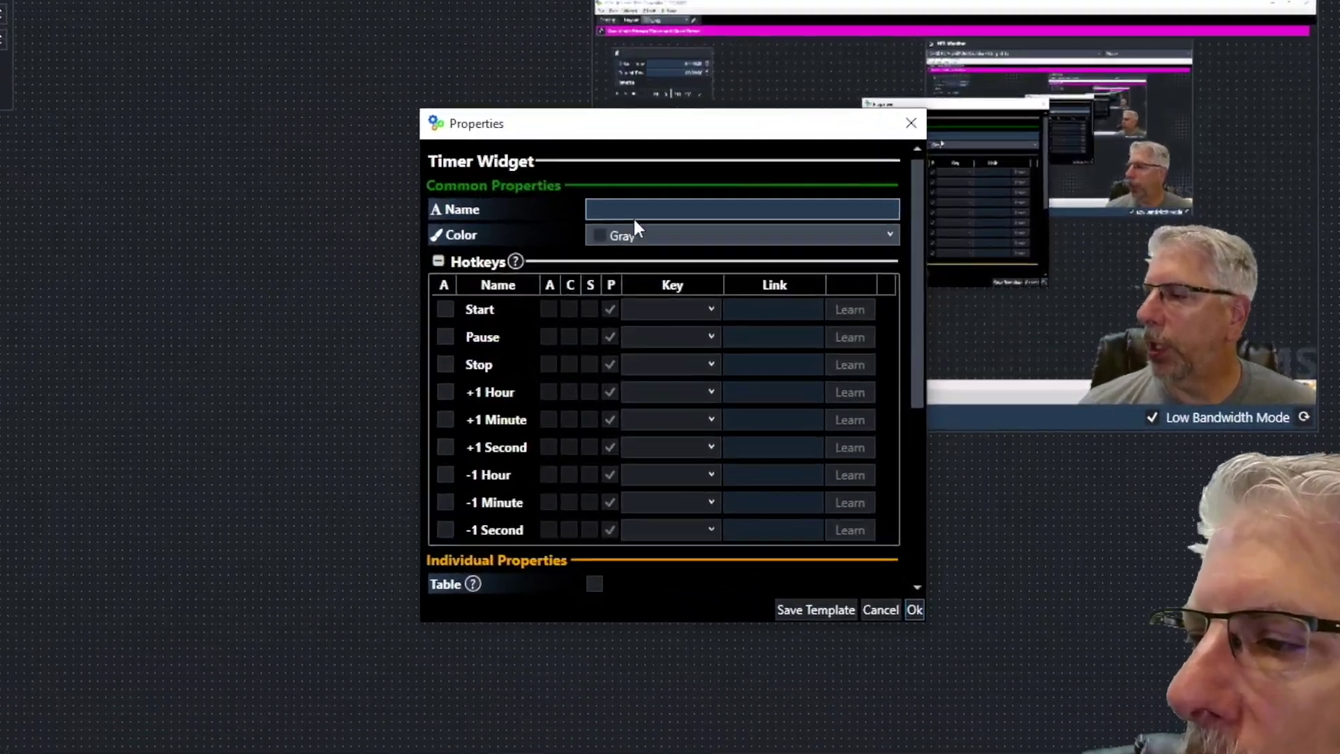
left_click(641, 244)
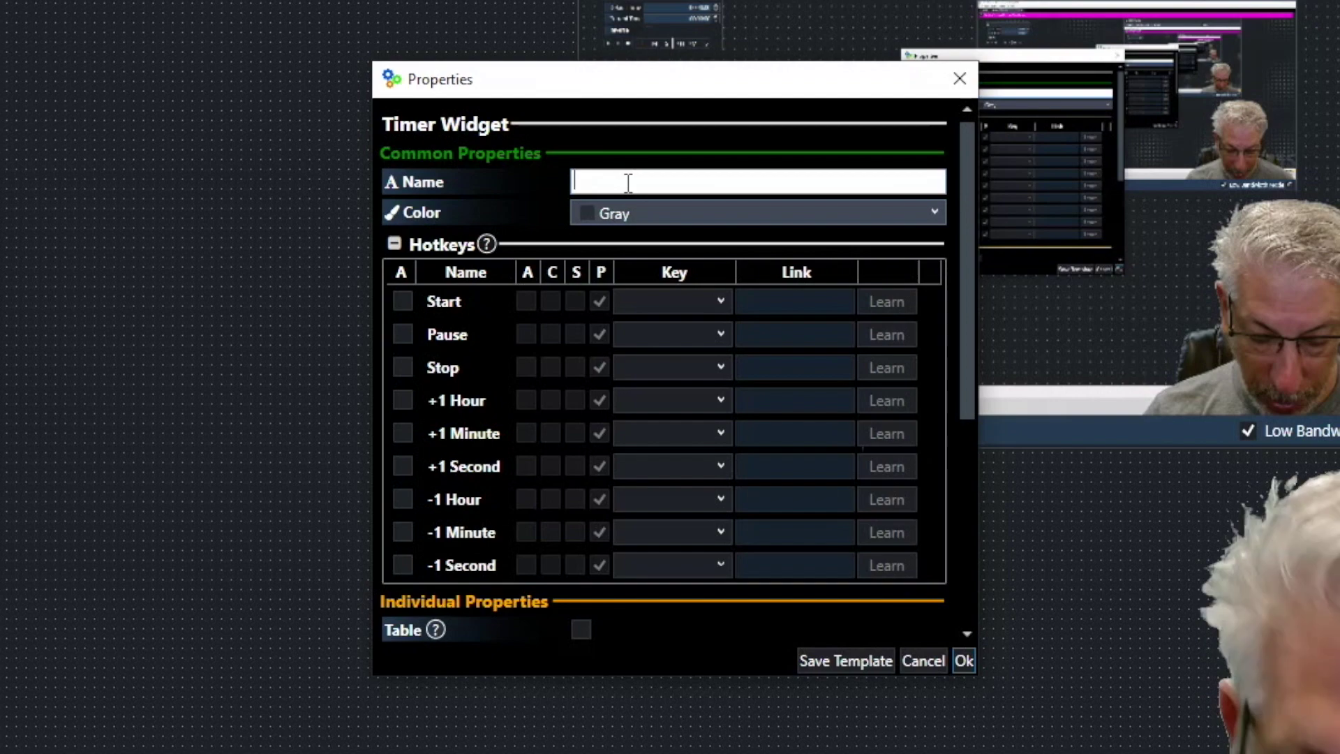
type("G")
type("ame")
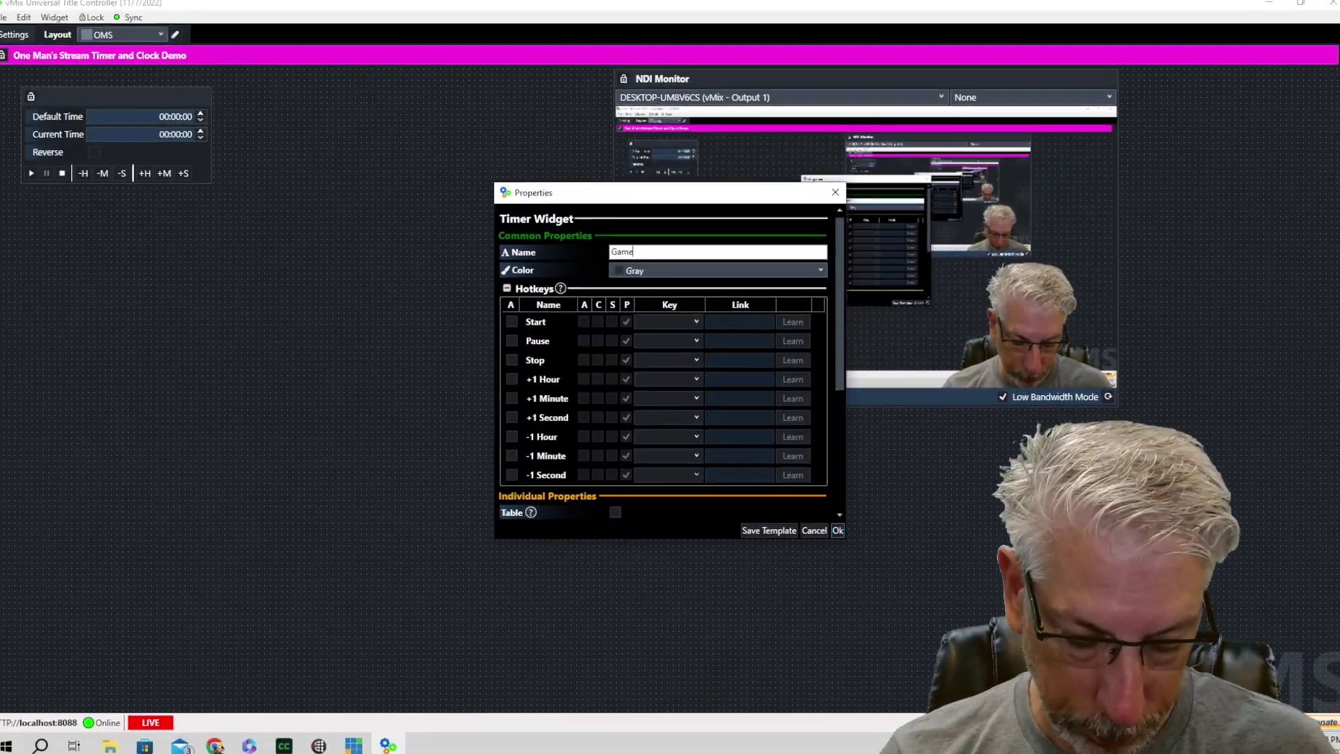
type(" Clock")
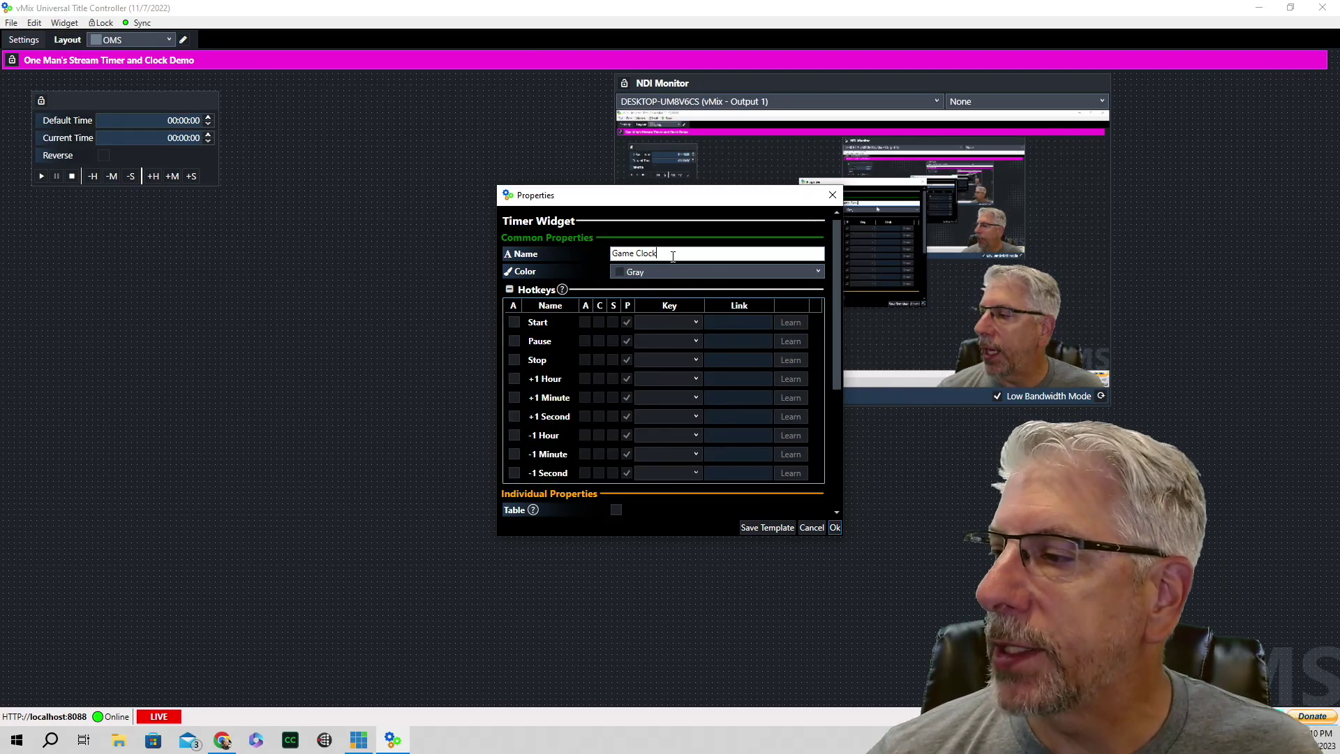
Enable the Game Clock's Start and Stop hotkeys with links "StartGC" and "ResetGC", and accept the widget properties
left_click(515, 322)
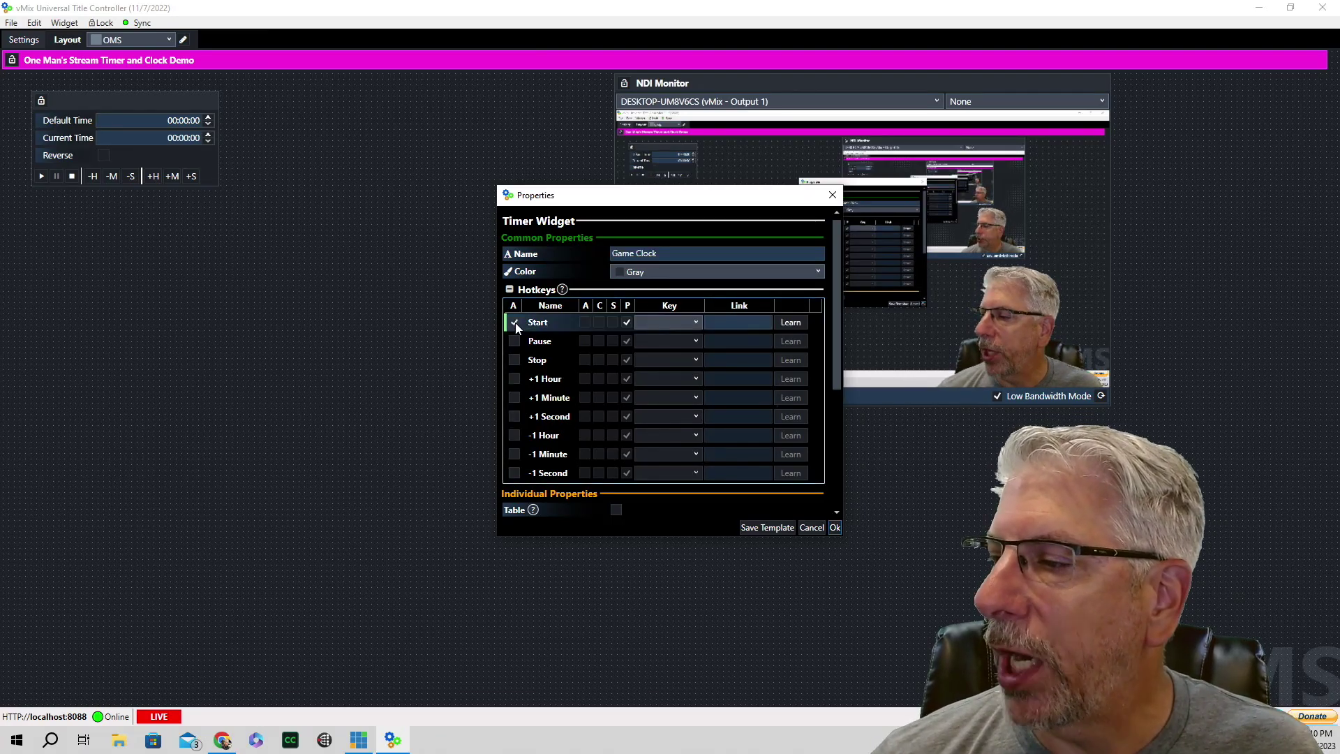
left_click(514, 362)
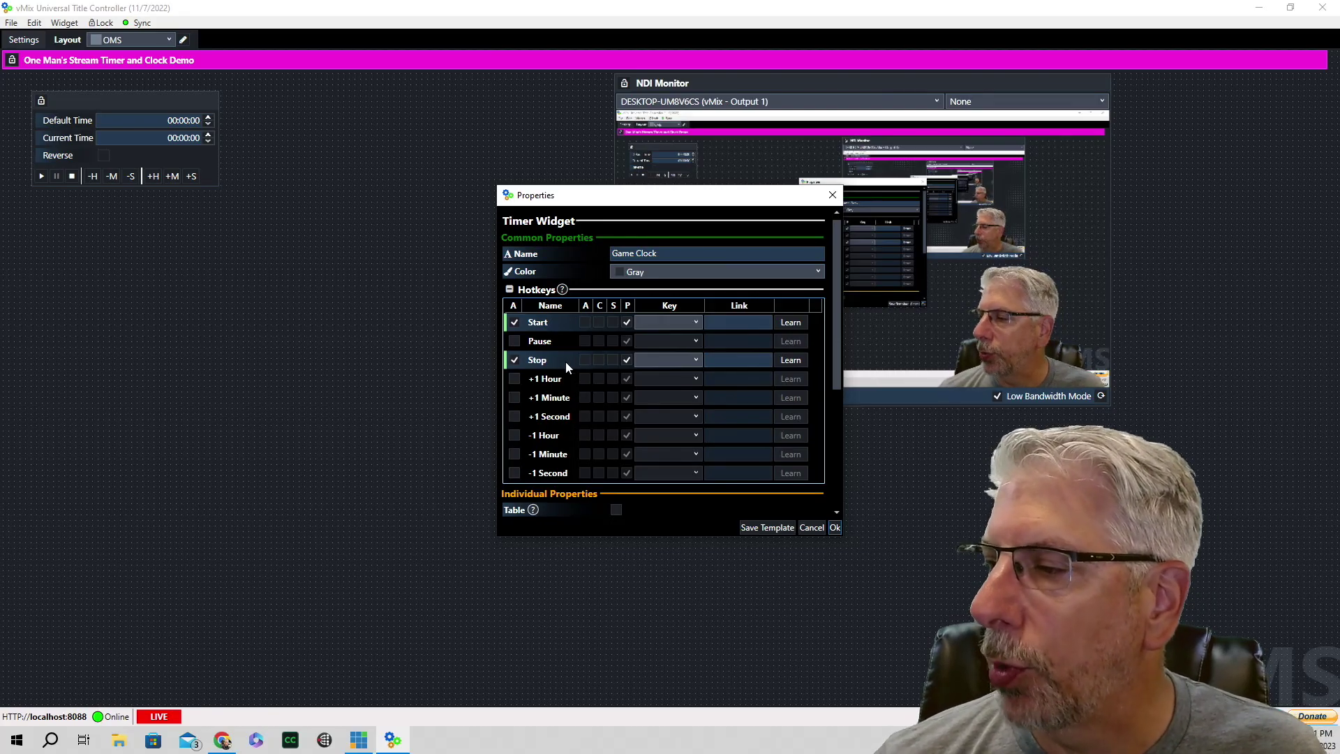
left_click(731, 322)
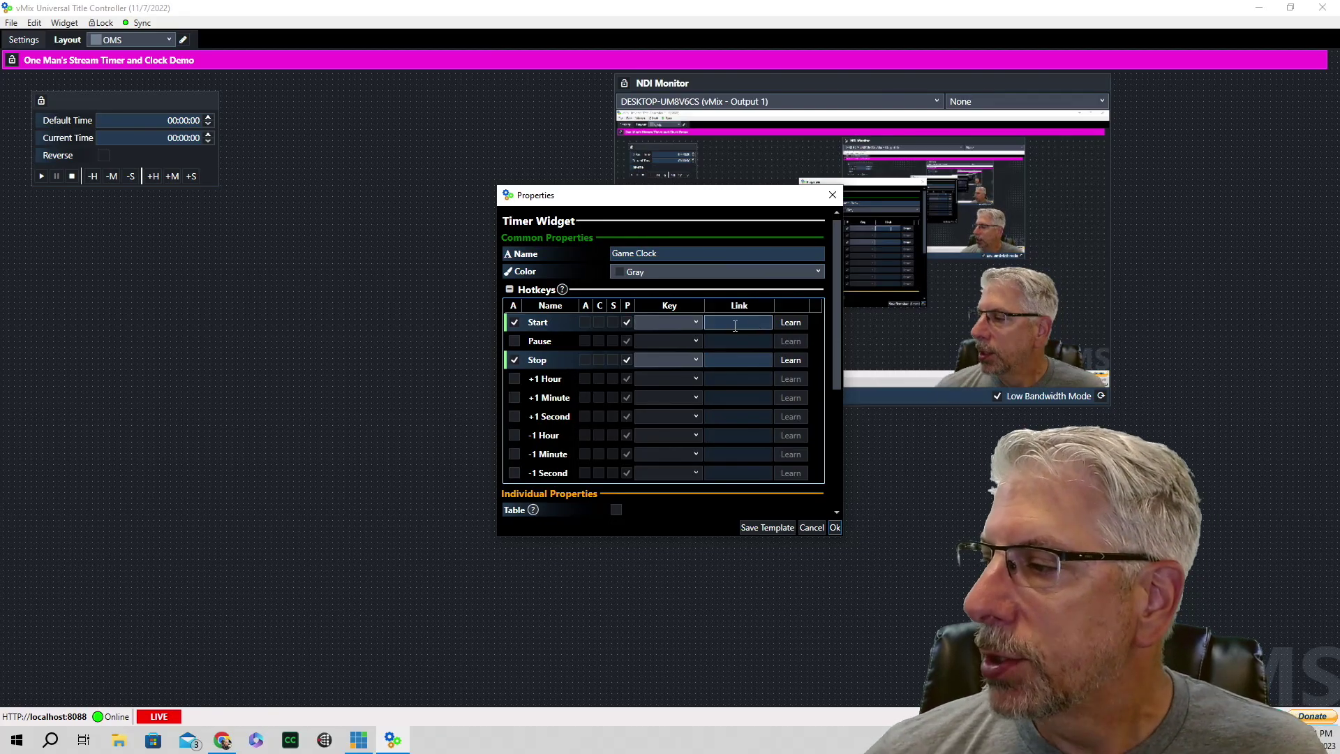
left_click(732, 322)
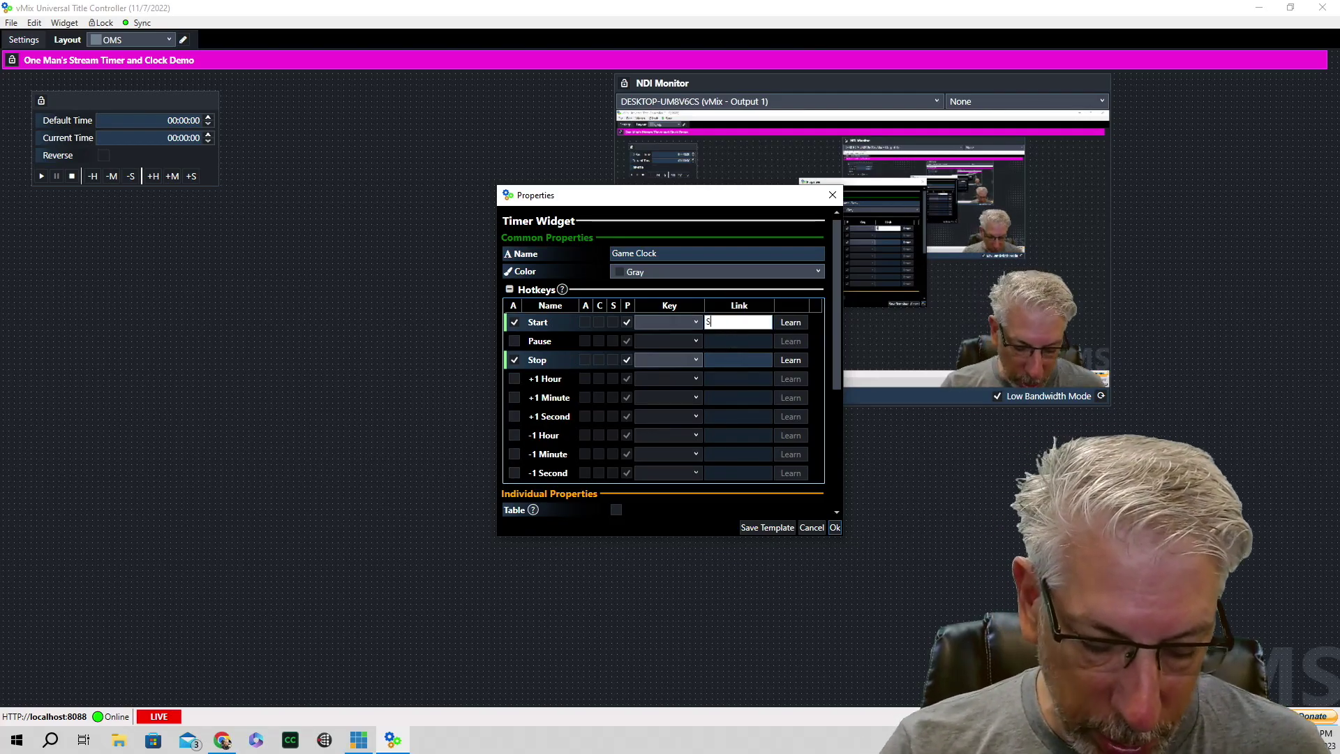
type("StartC")
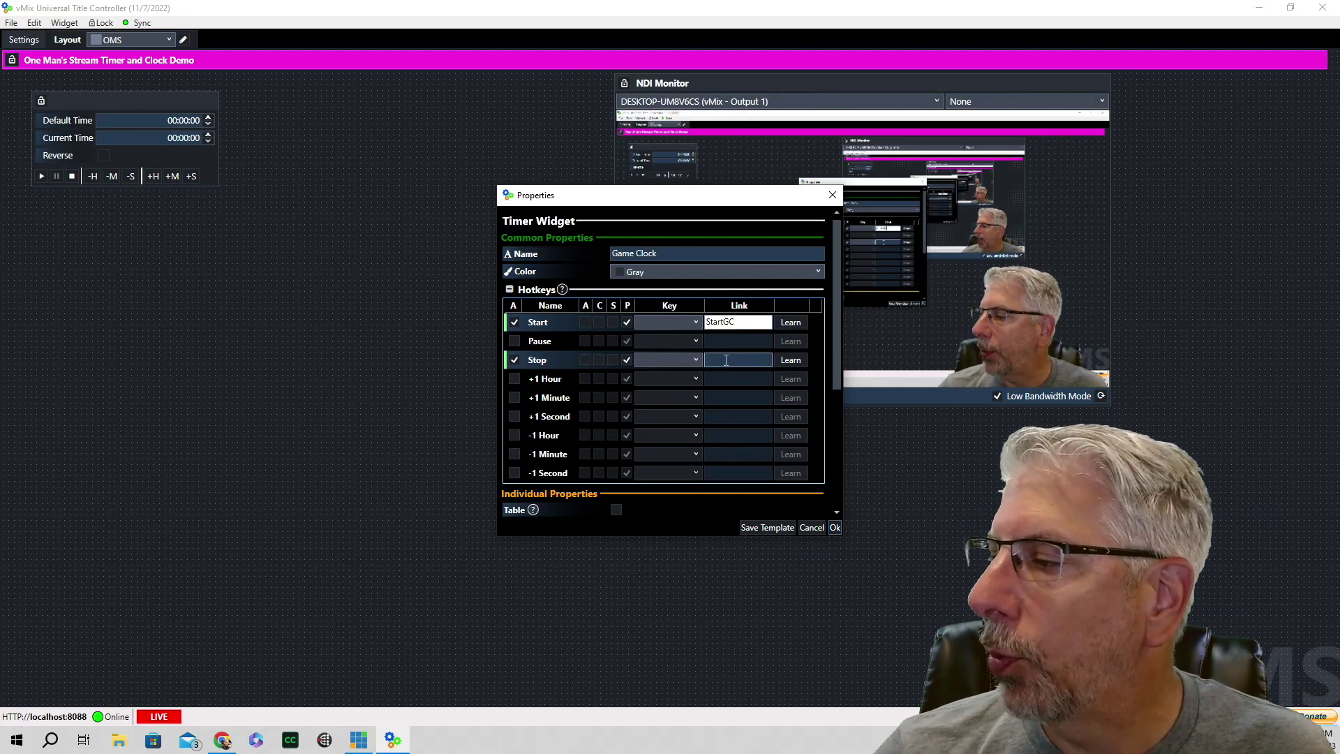
left_click(722, 359)
type("Res")
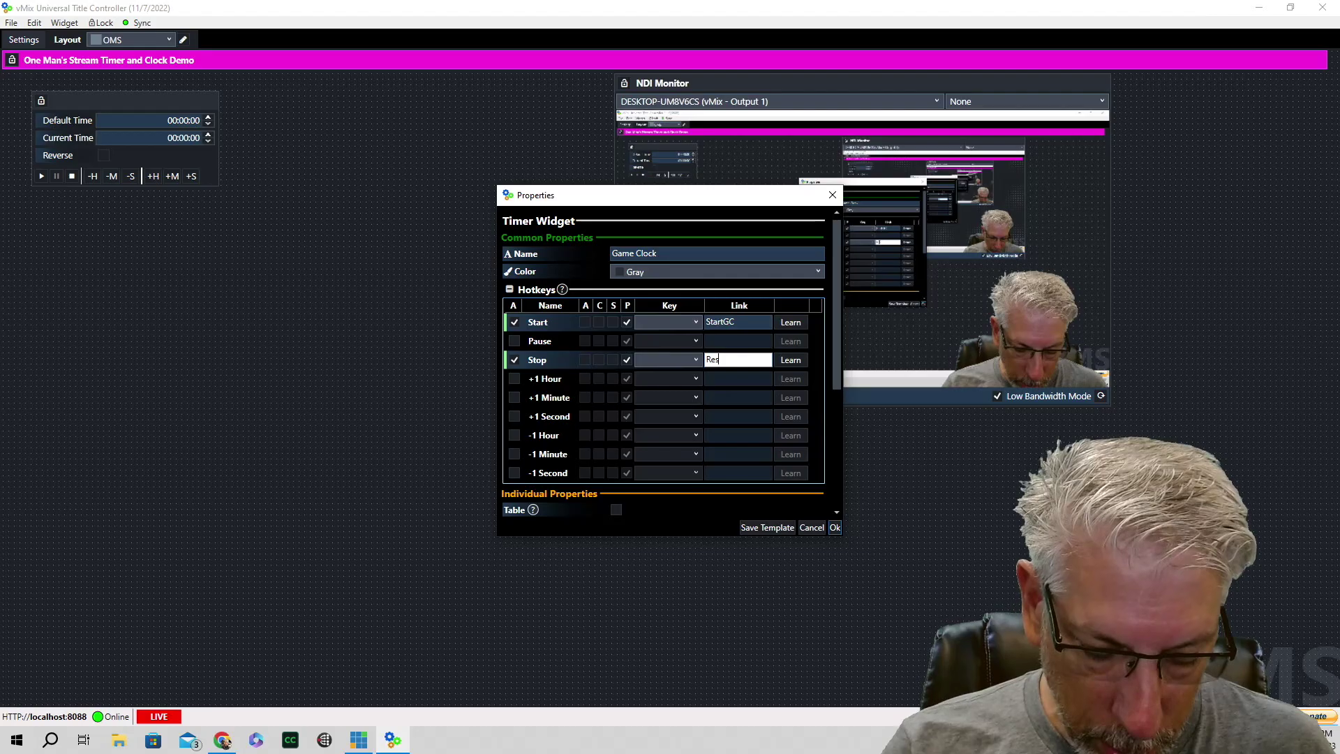
type("etGC")
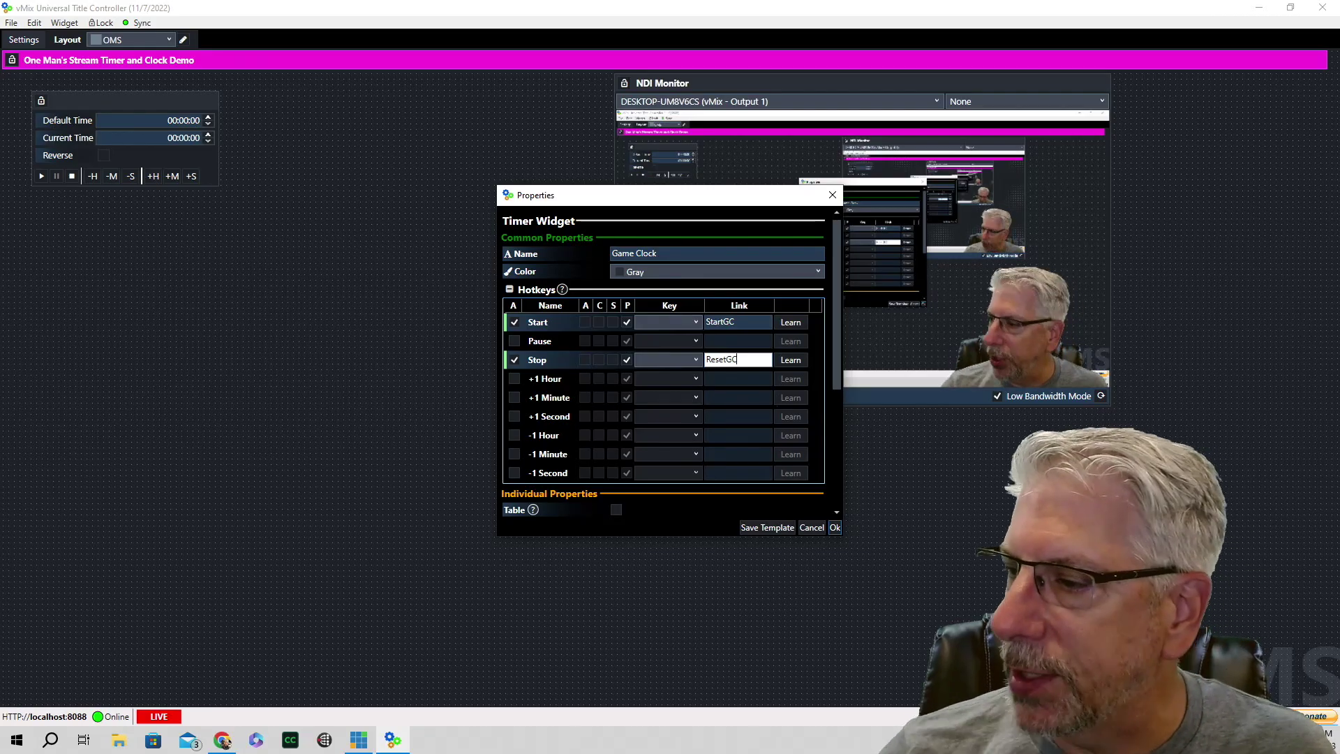
scroll(728, 436, "down", 5)
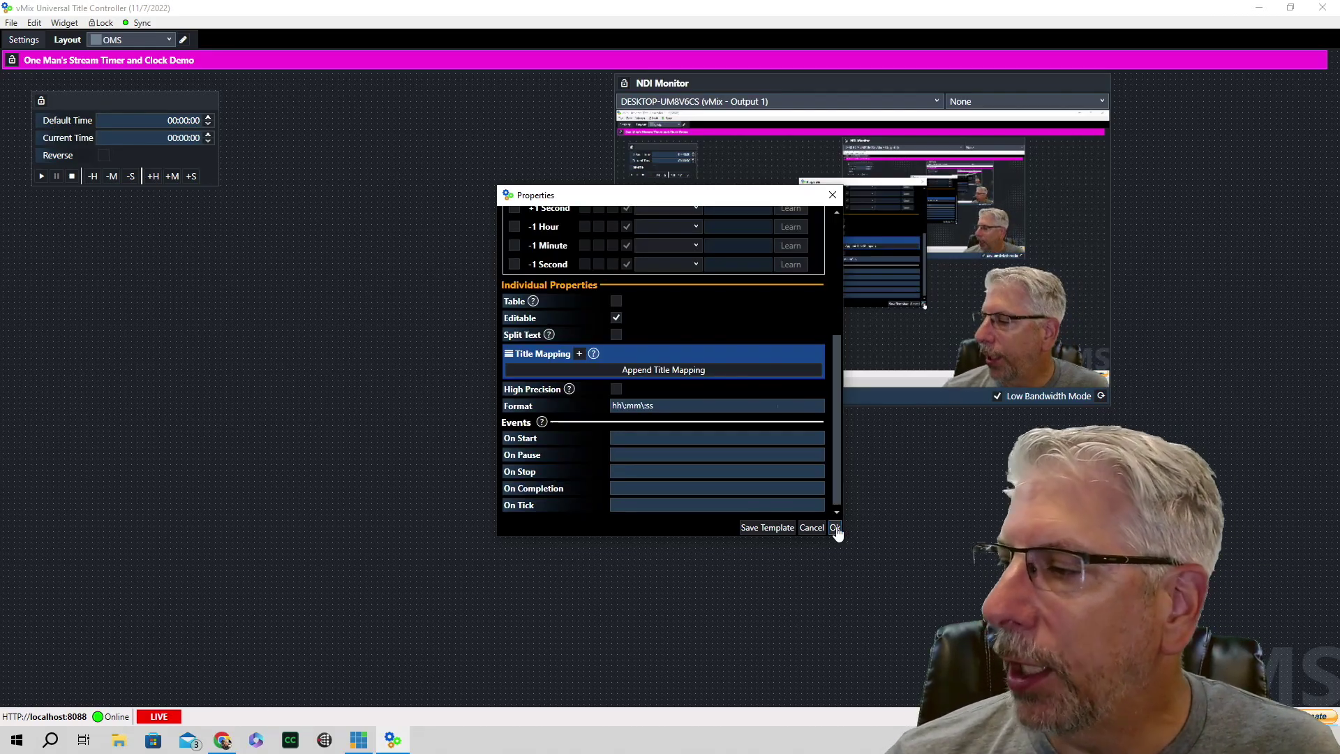
left_click(834, 527)
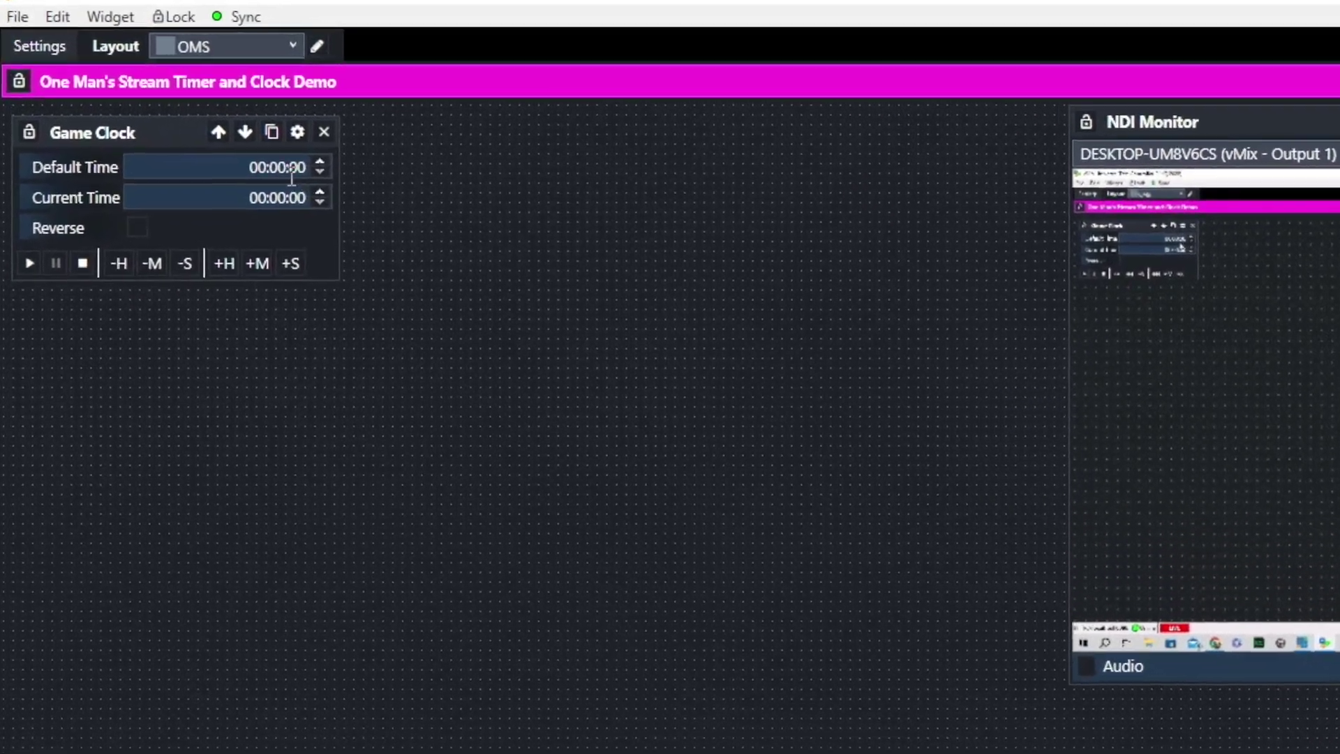
Set the Game Clock's default time to 00:00:20, and test the timer by starting and stopping it
double_click(298, 168)
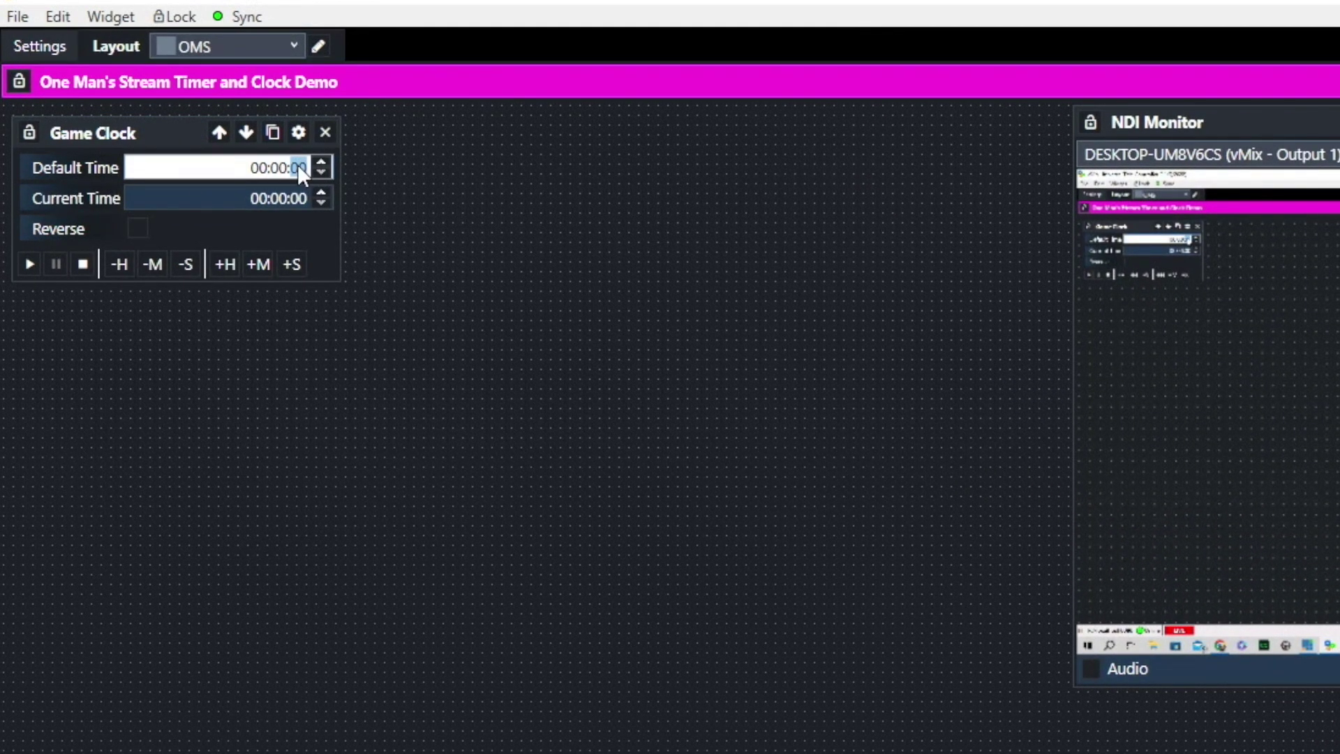
type("20")
key("Return")
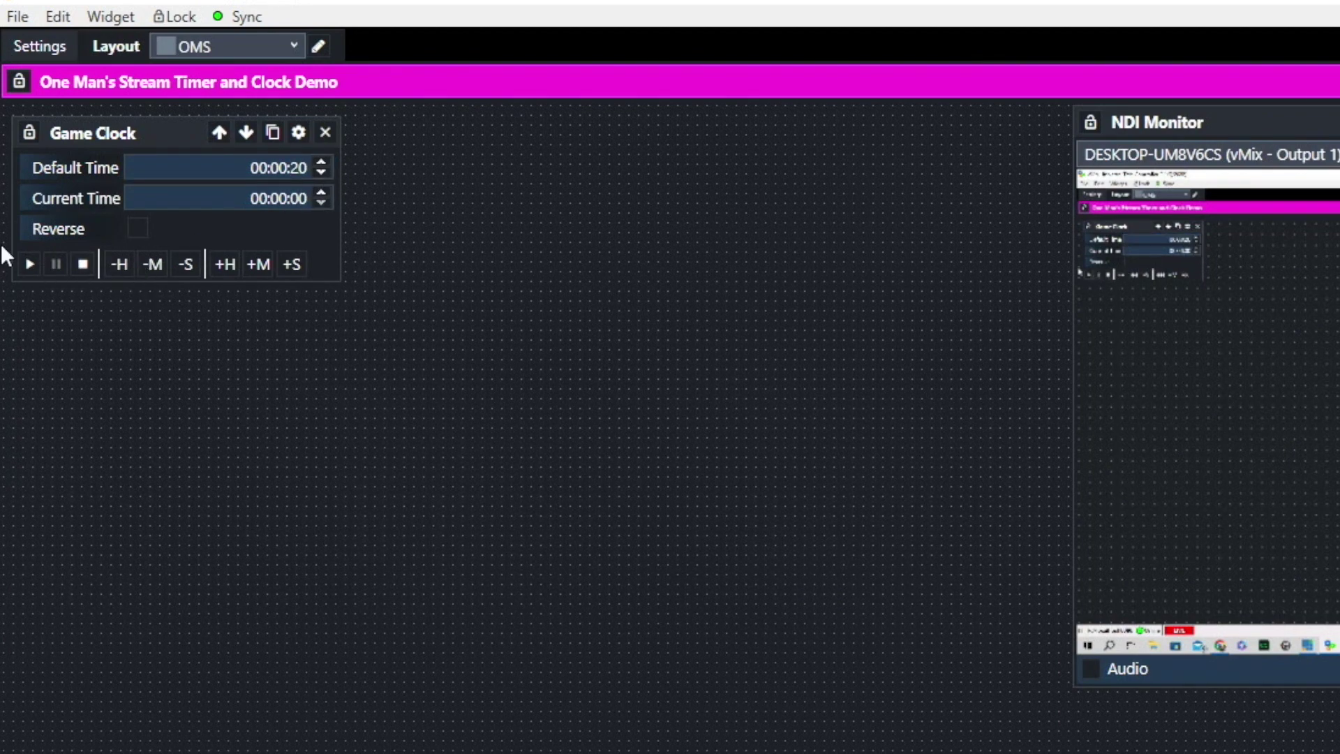
left_click(28, 264)
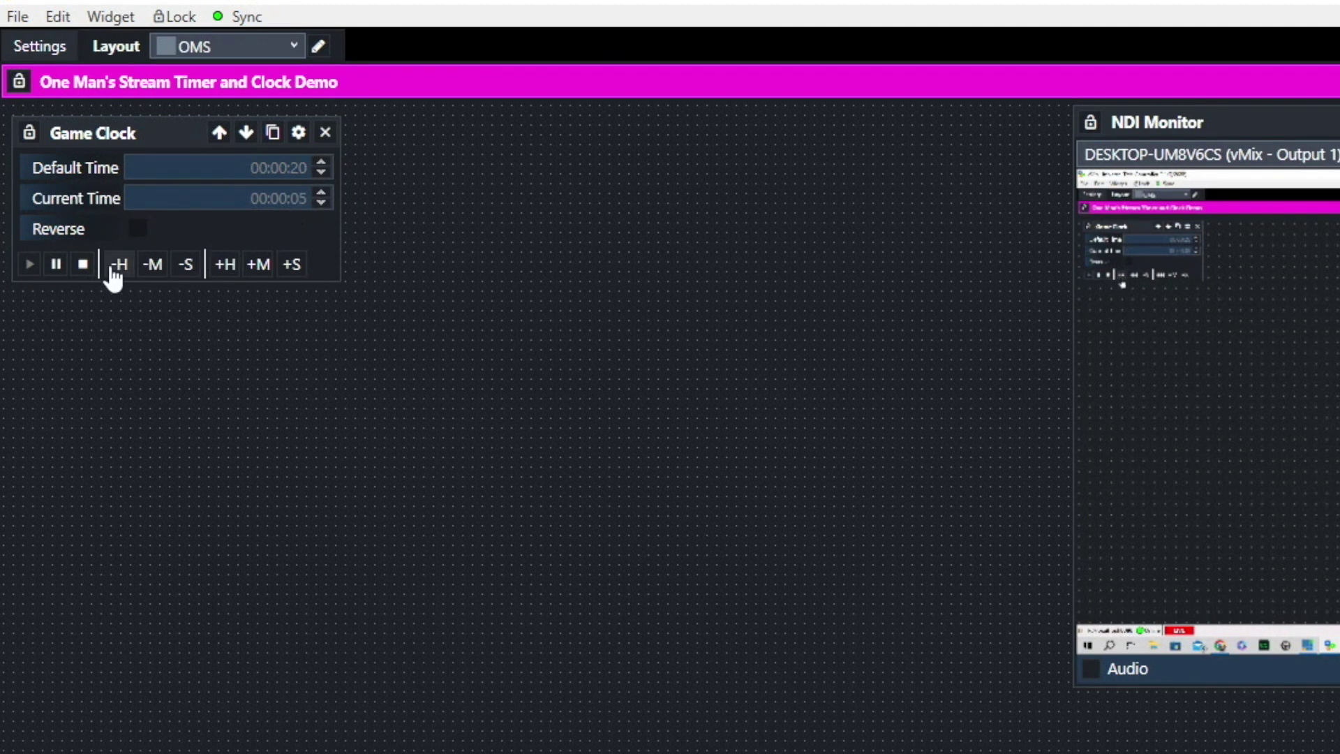
left_click(83, 267)
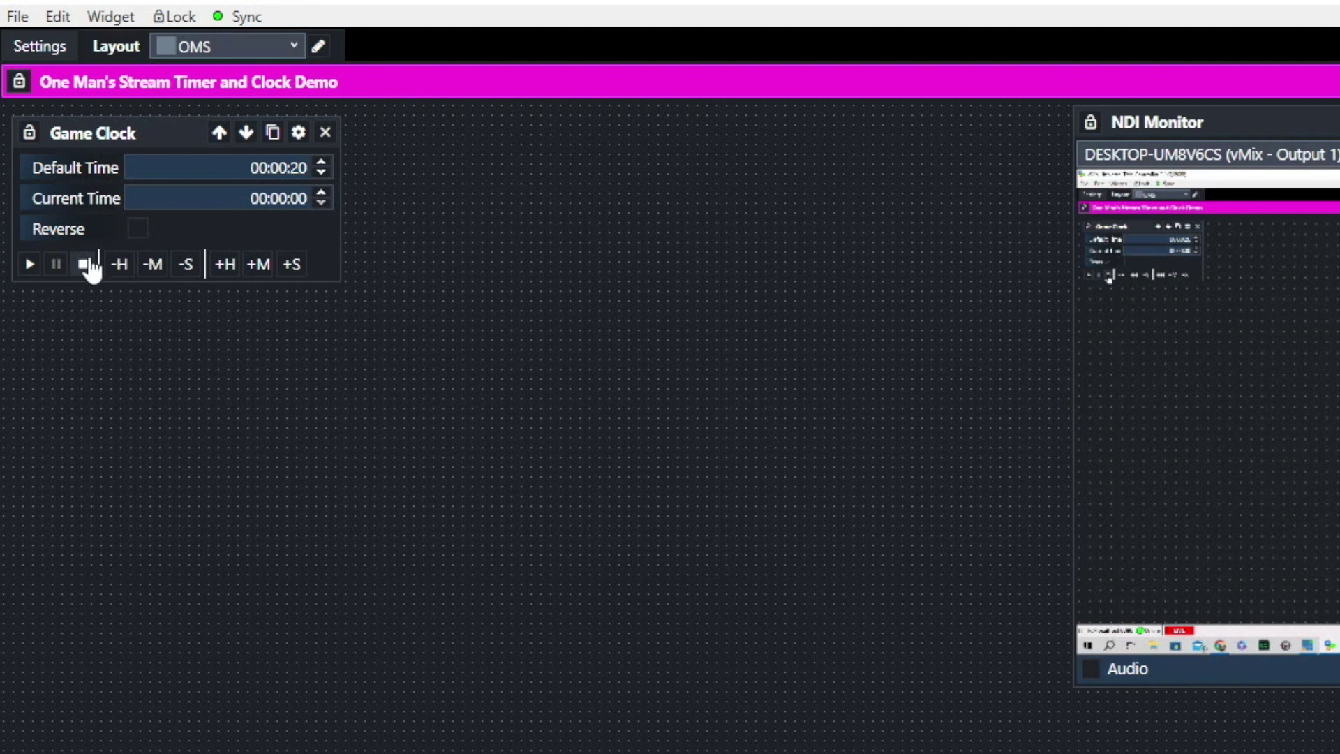
Turn on Reverse for the Game Clock, start the countdown and pause it
left_click(137, 229)
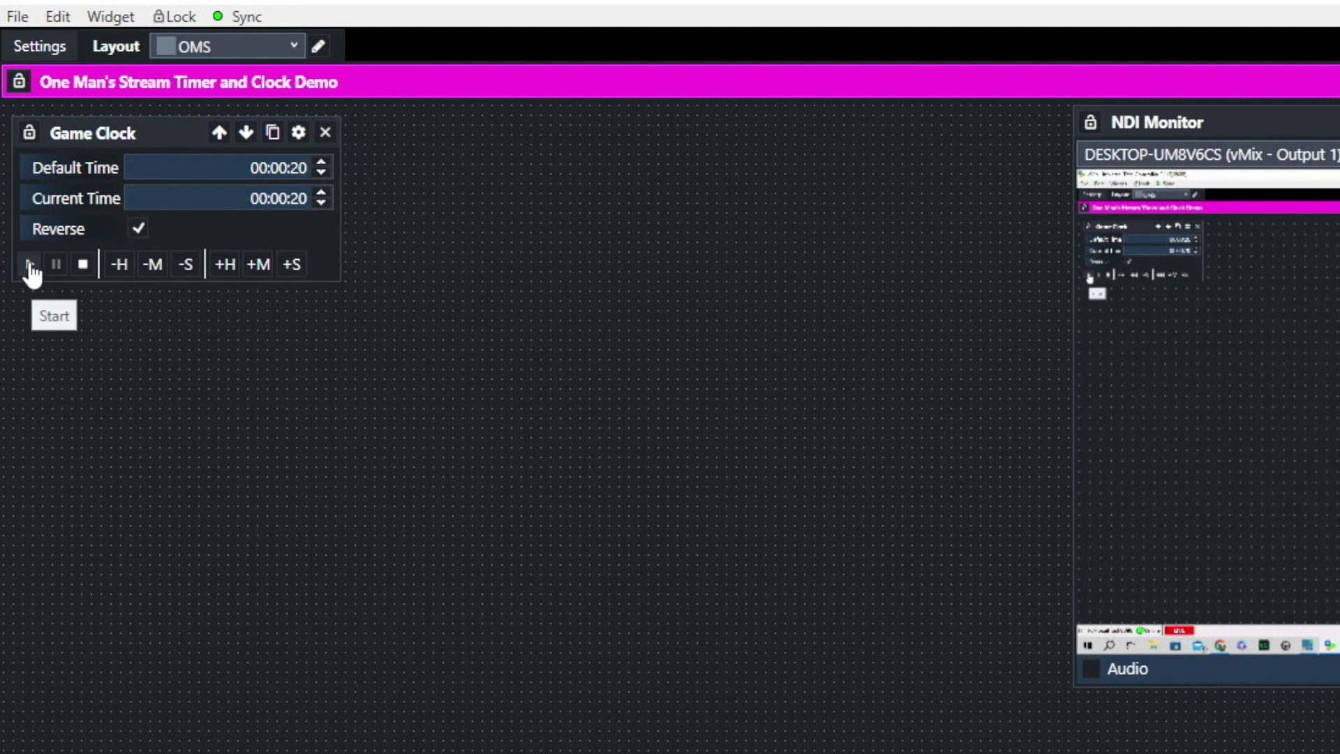
left_click(30, 266)
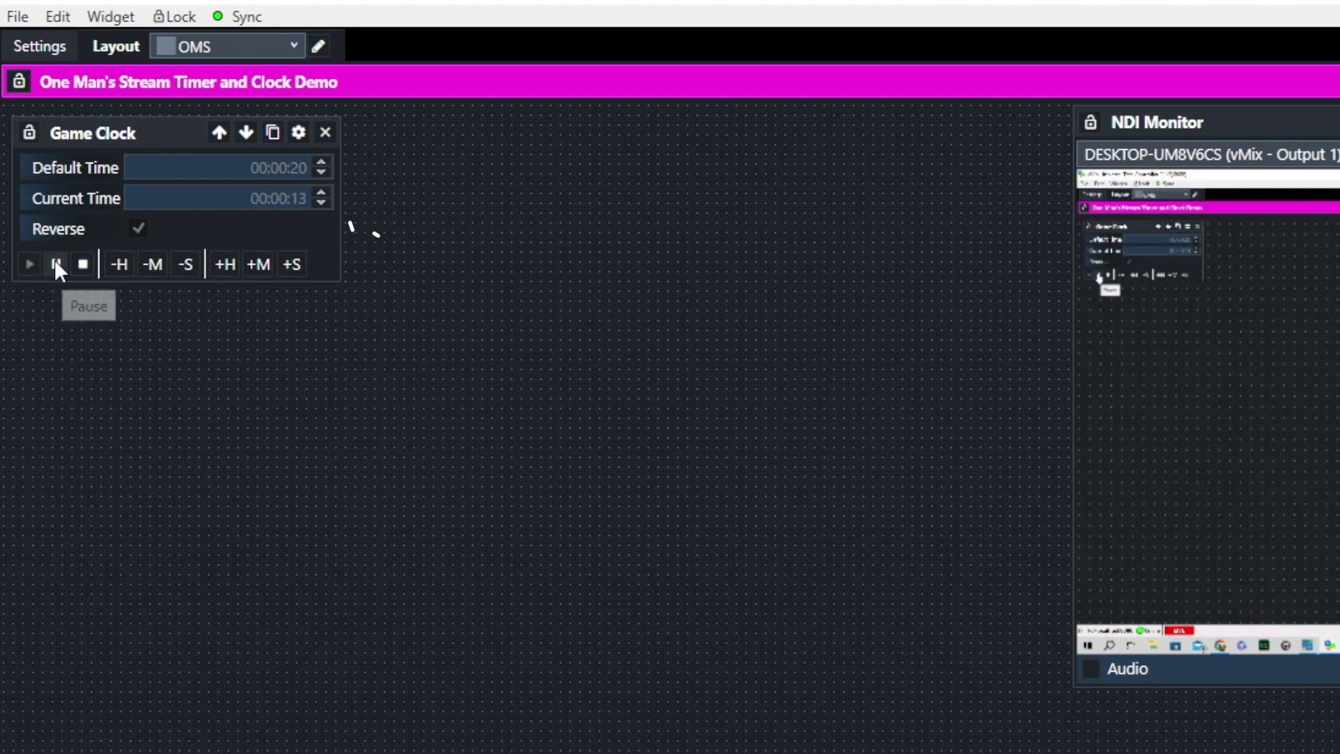
left_click(56, 264)
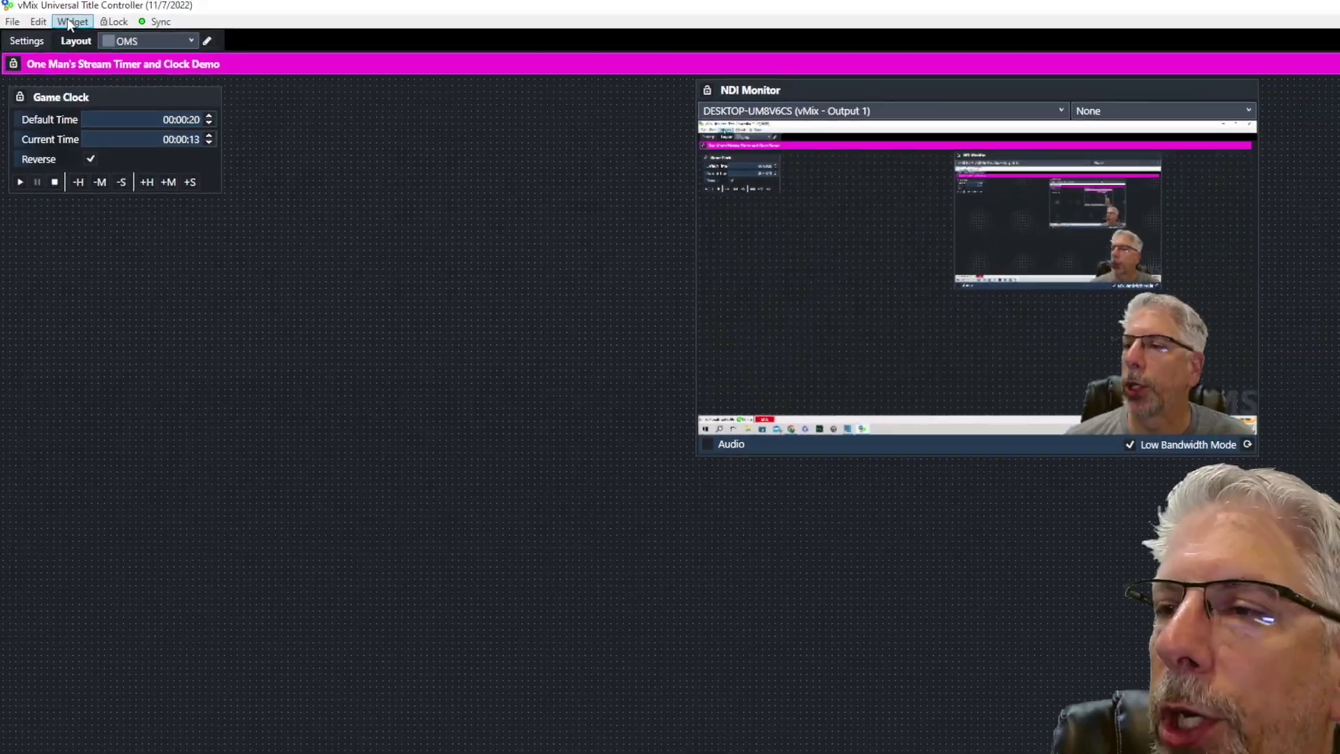
Add a second timer widget beside the Game Clock and name it "Shot Clock"
left_click(70, 22)
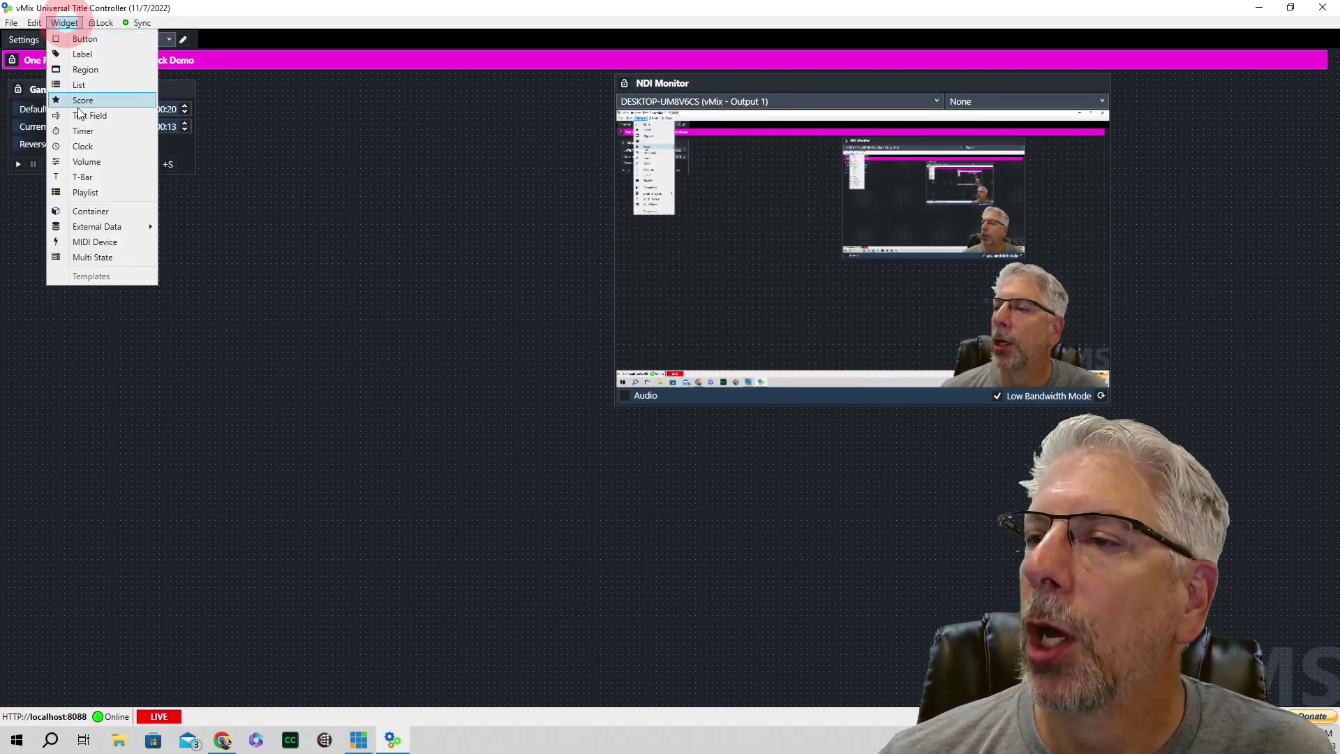
left_click(84, 132)
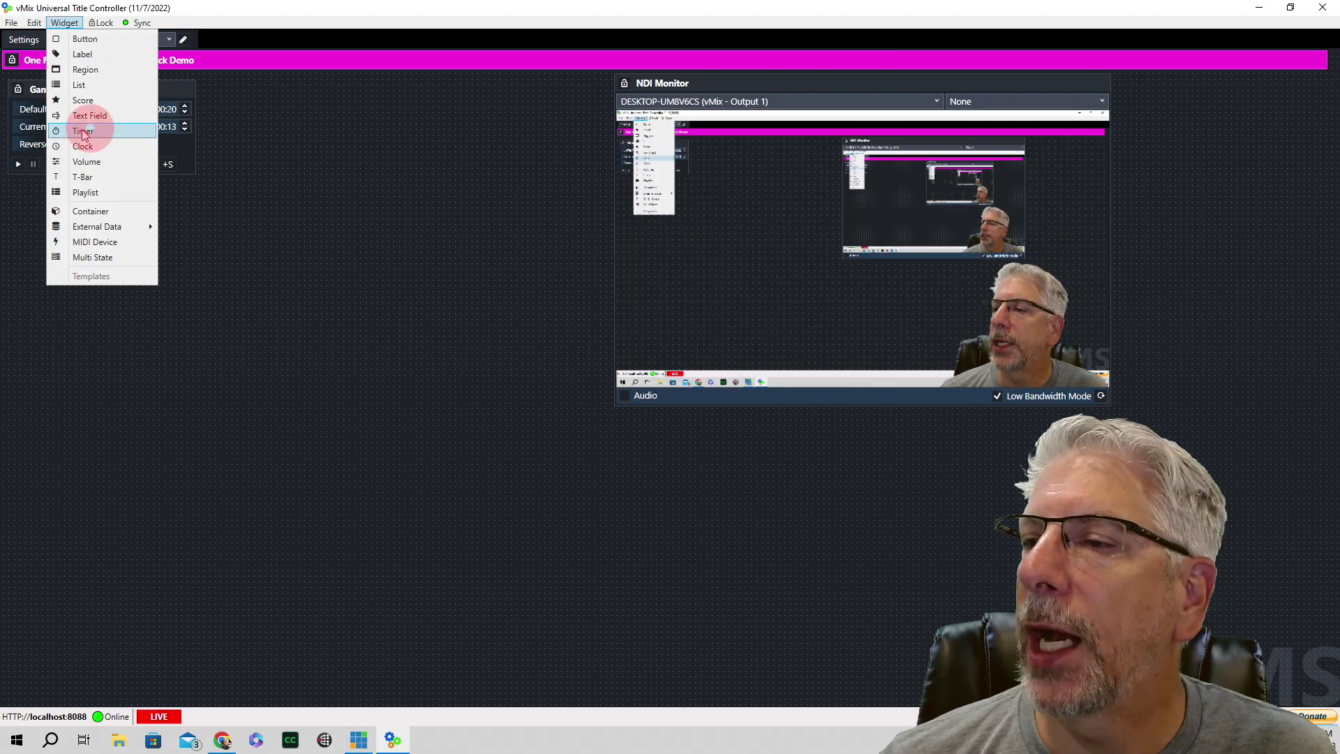
left_click(269, 94)
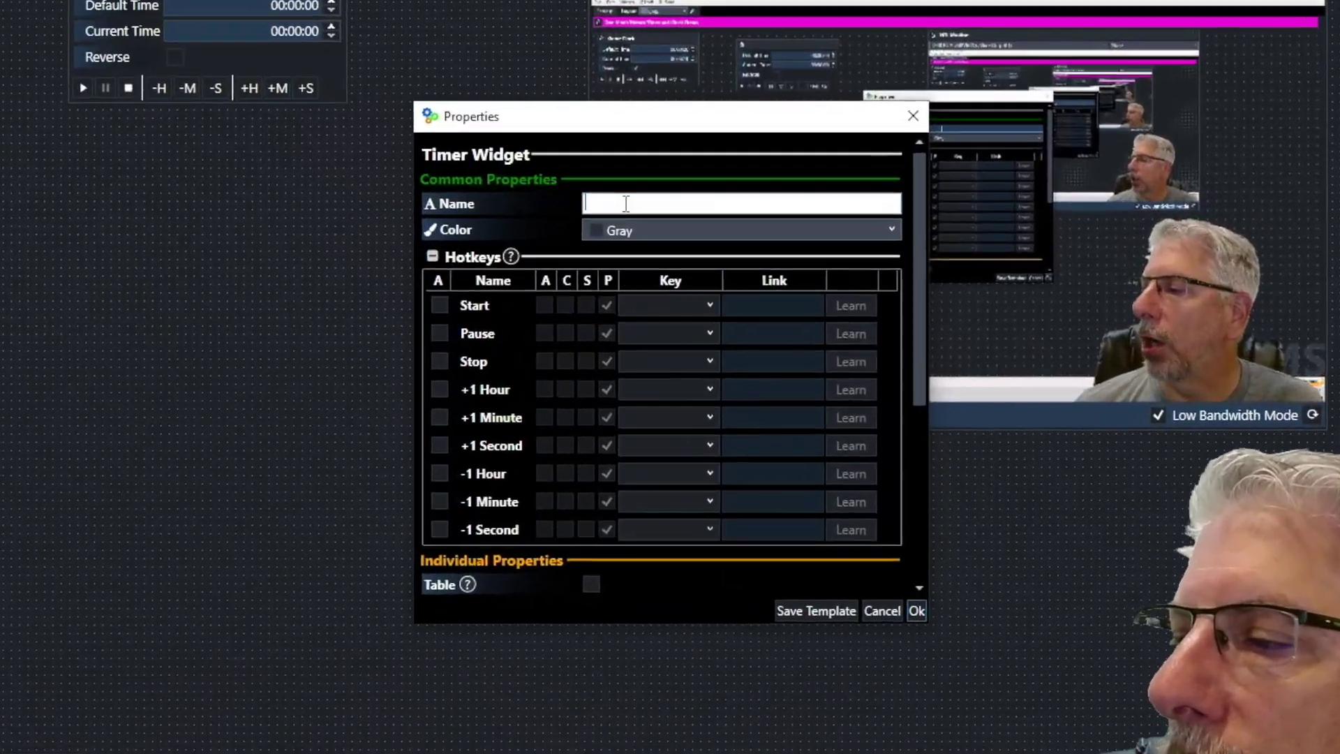
type("Shot Clock")
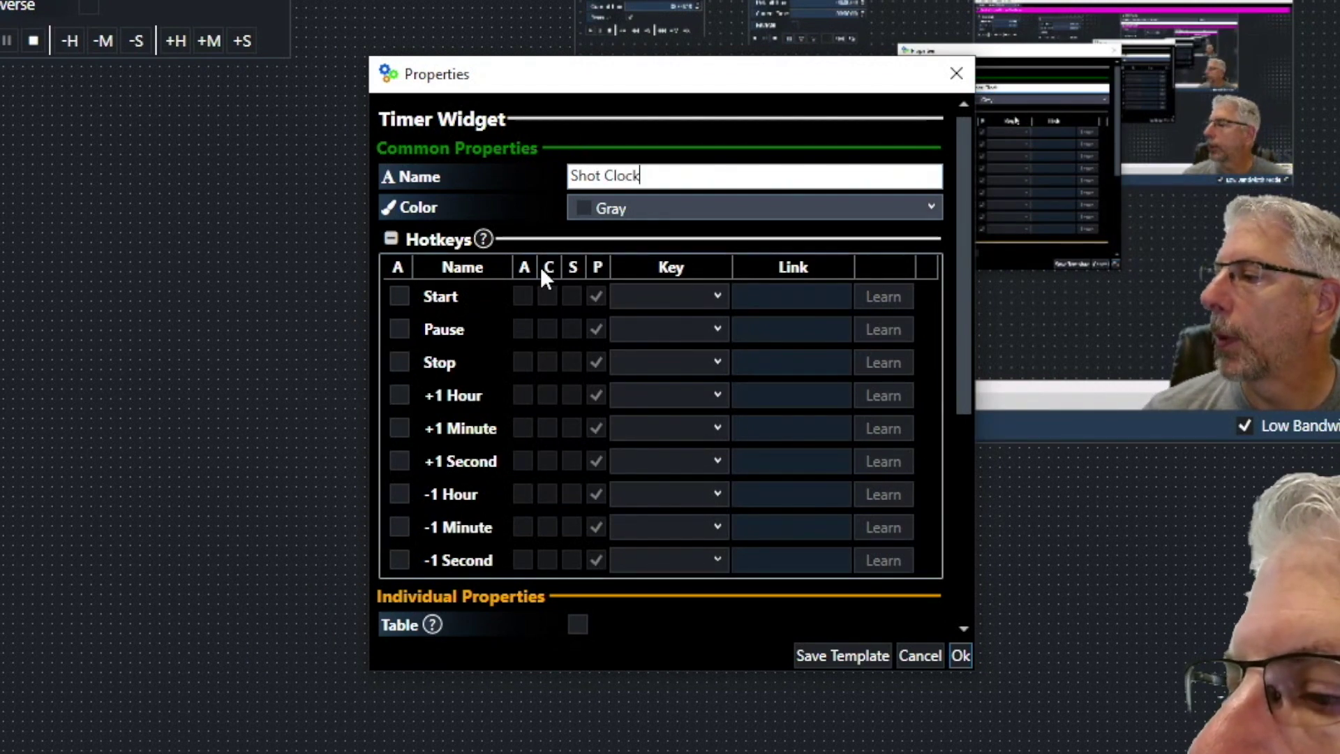
Enable the Shot Clock's Start and Stop hotkeys and give Start the link "StartSc"
left_click(400, 296)
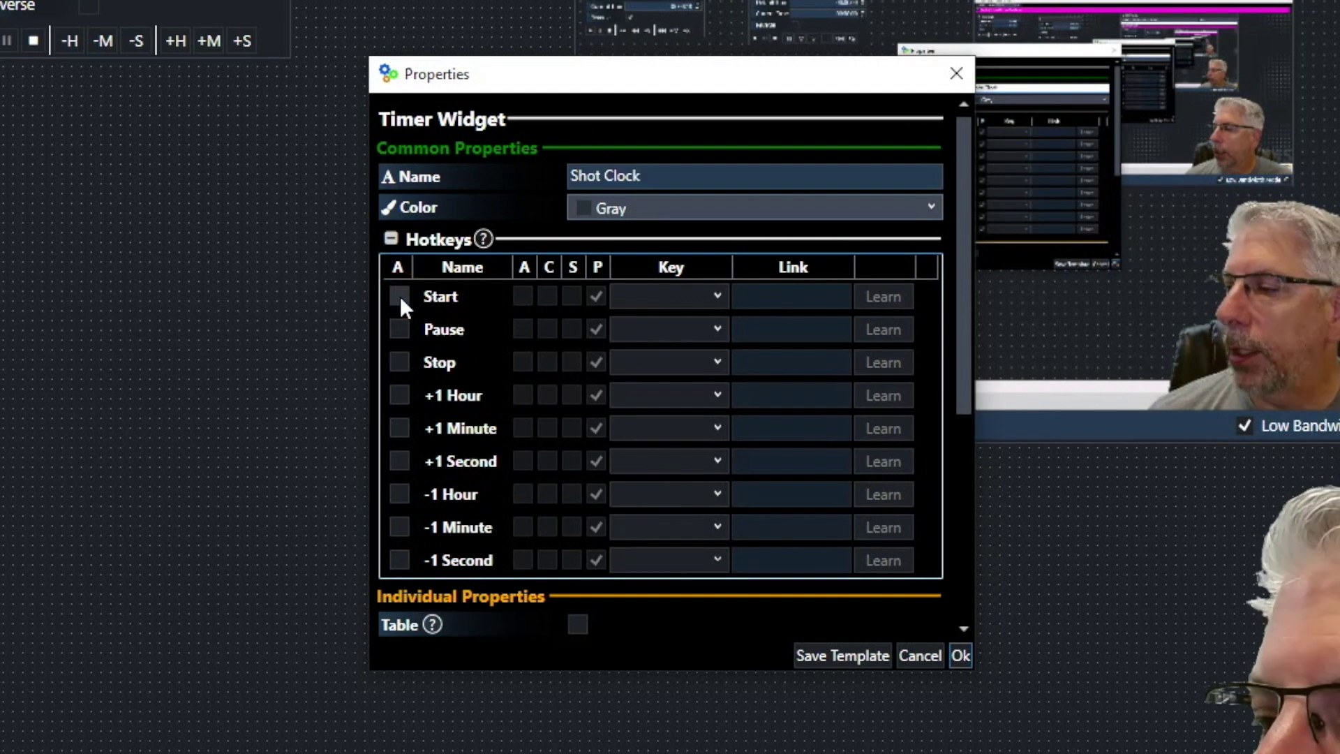
left_click(403, 362)
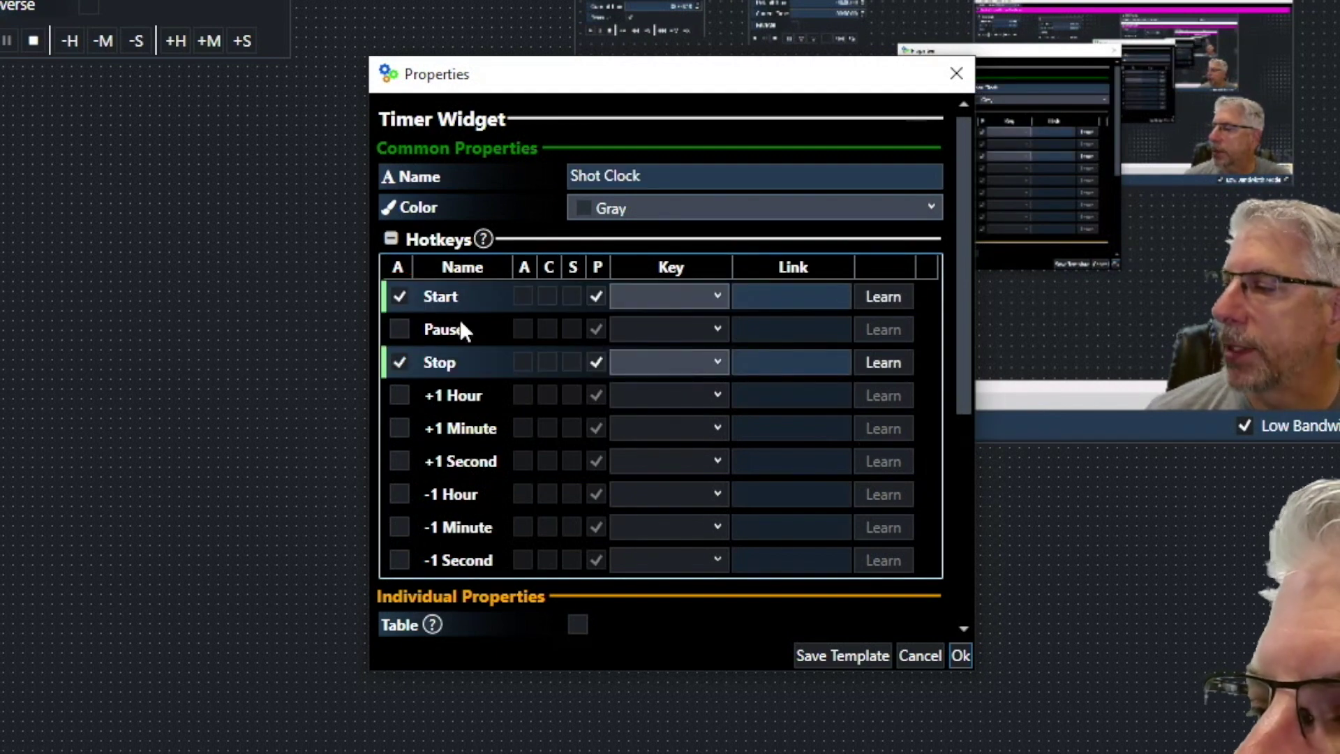
left_click(785, 301)
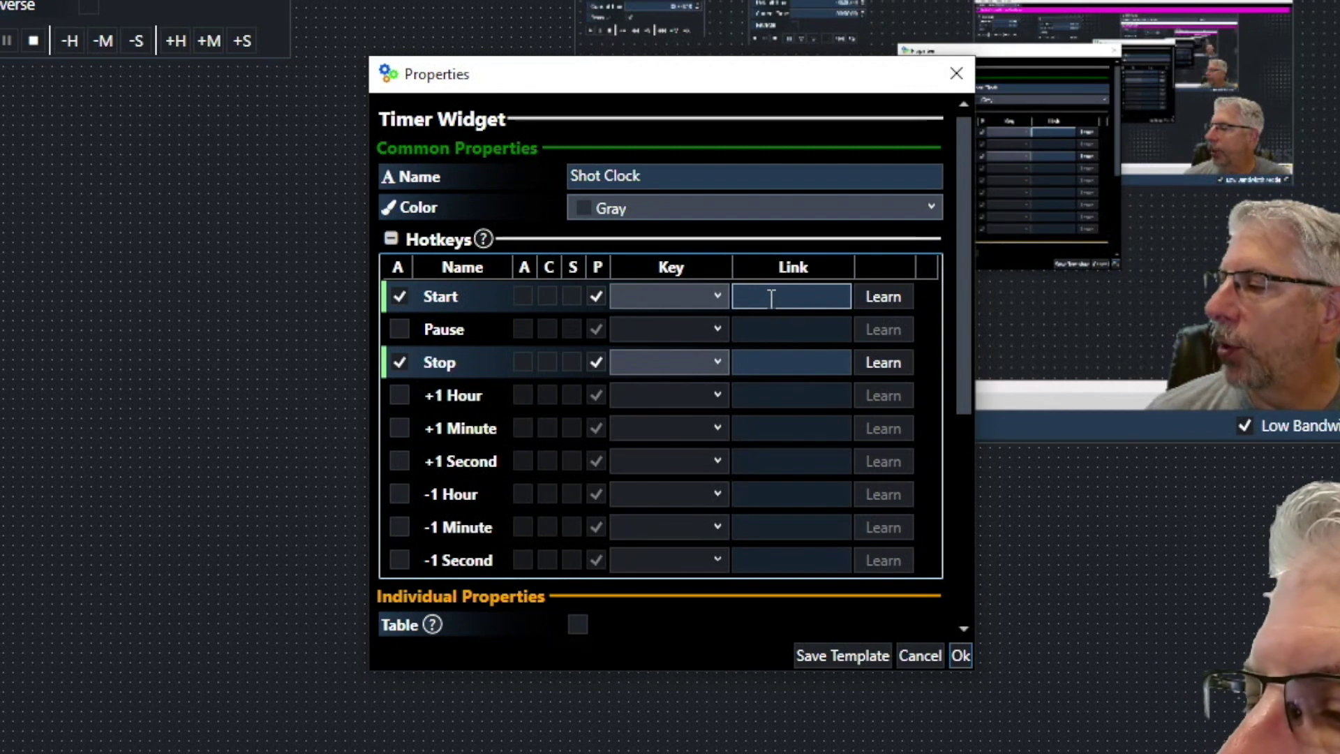
left_click(771, 298)
type("S")
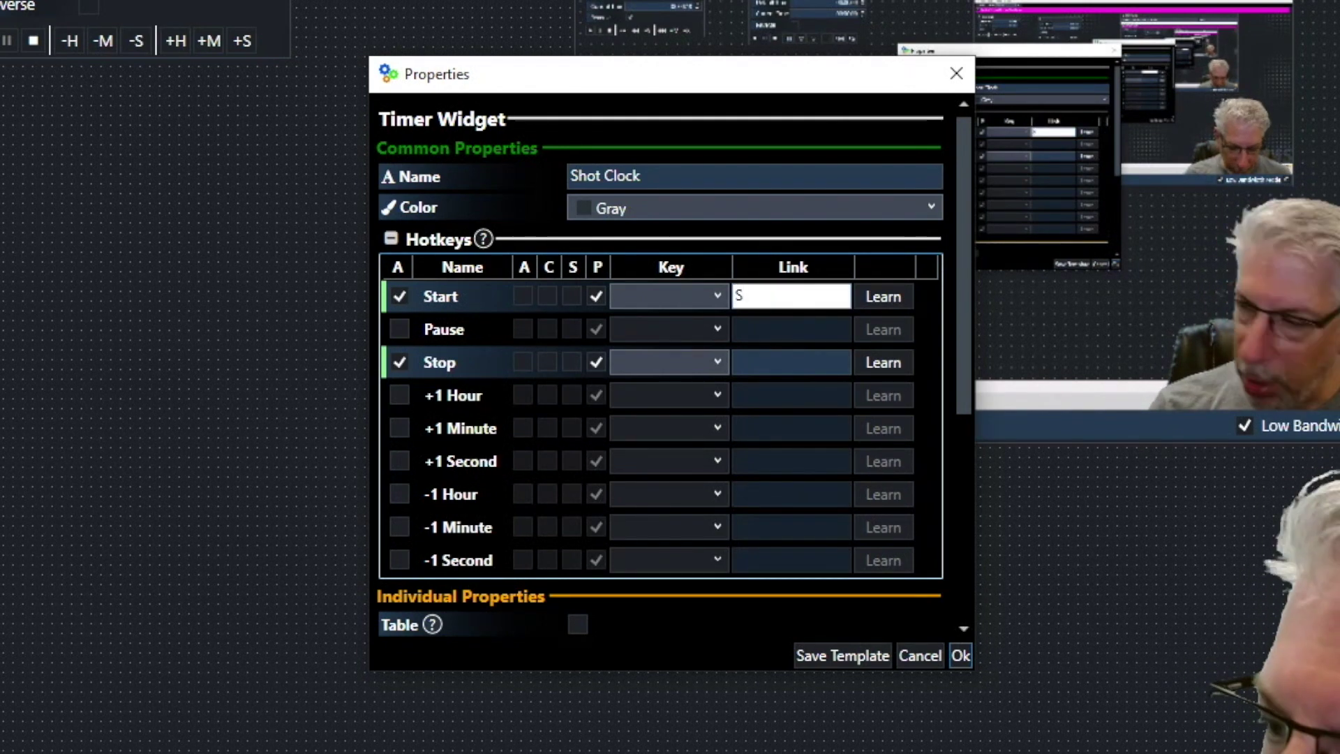
type("tartSc")
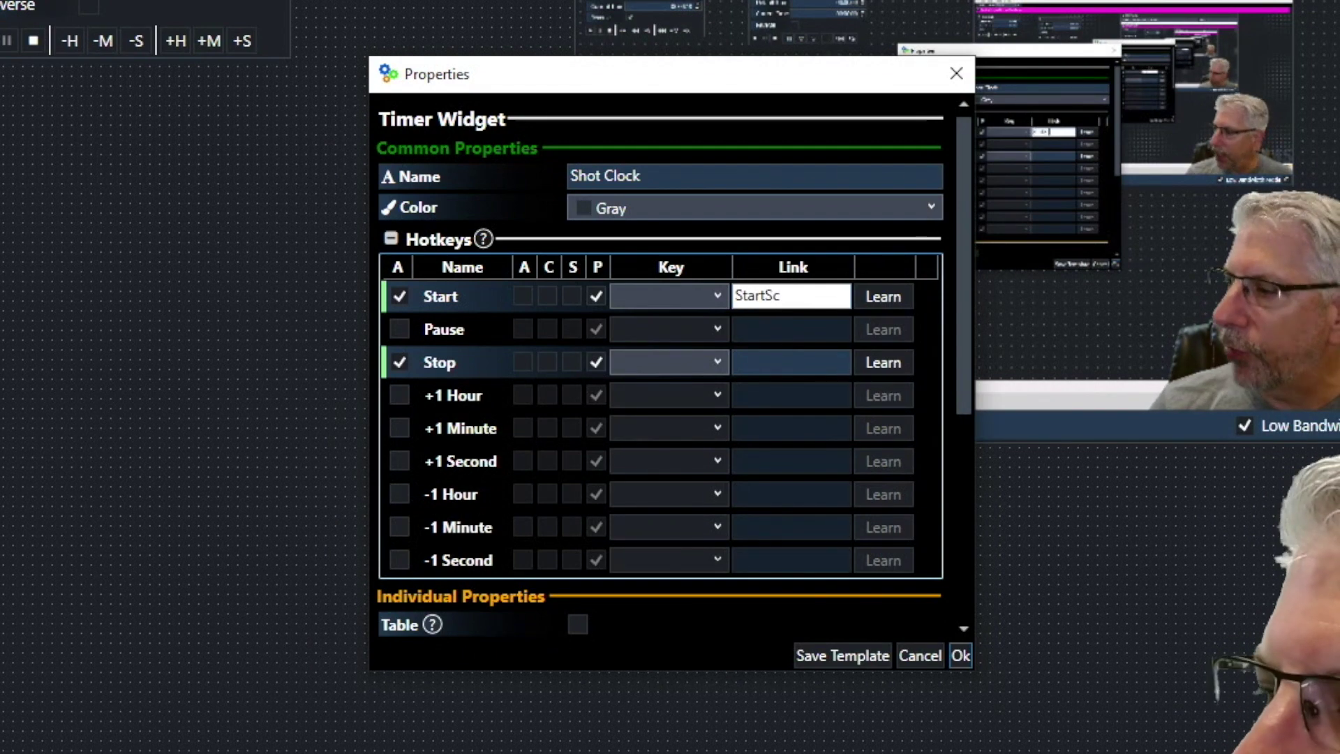
Give the Shot Clock's Stop hotkey the link "ResetSC"
left_click(745, 360)
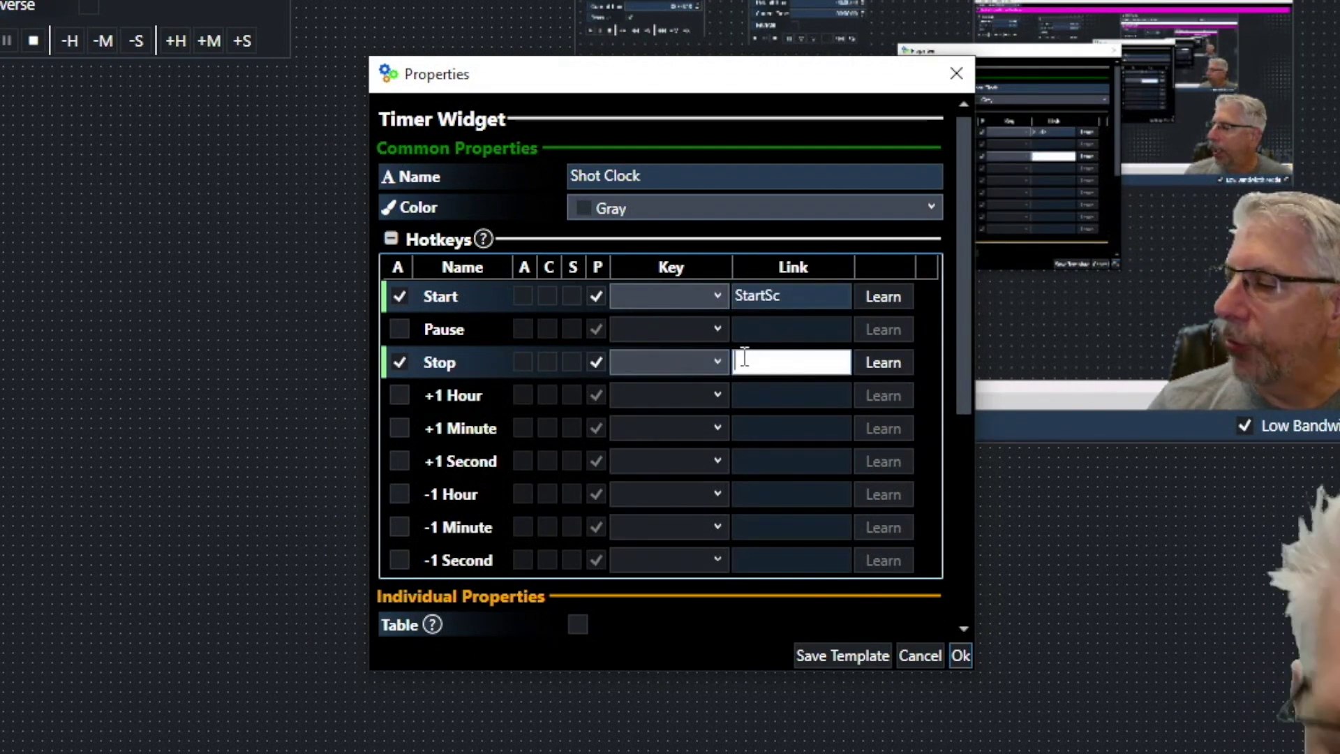
type("Start")
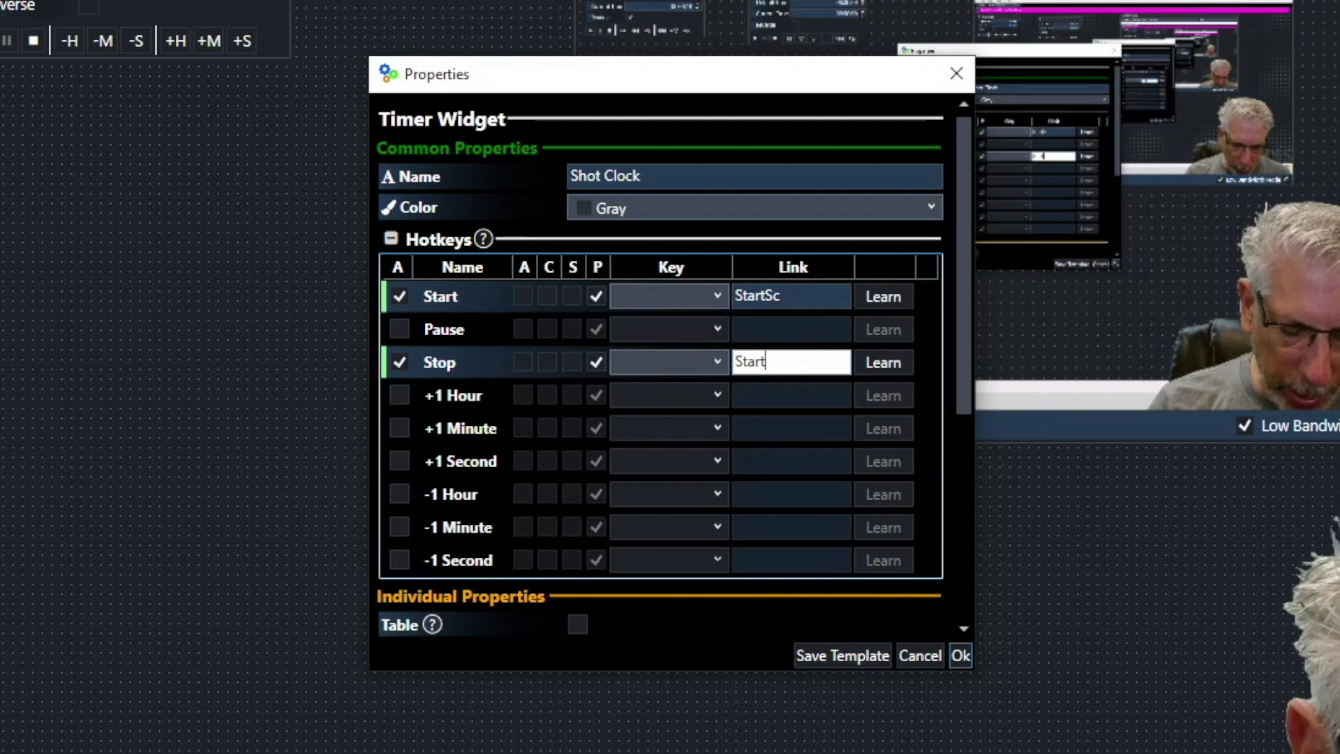
key("BackSpace")
key("BackSpace")
key("BackSpace")
key("BackSpace")
key("BackSpace")
type("Reset")
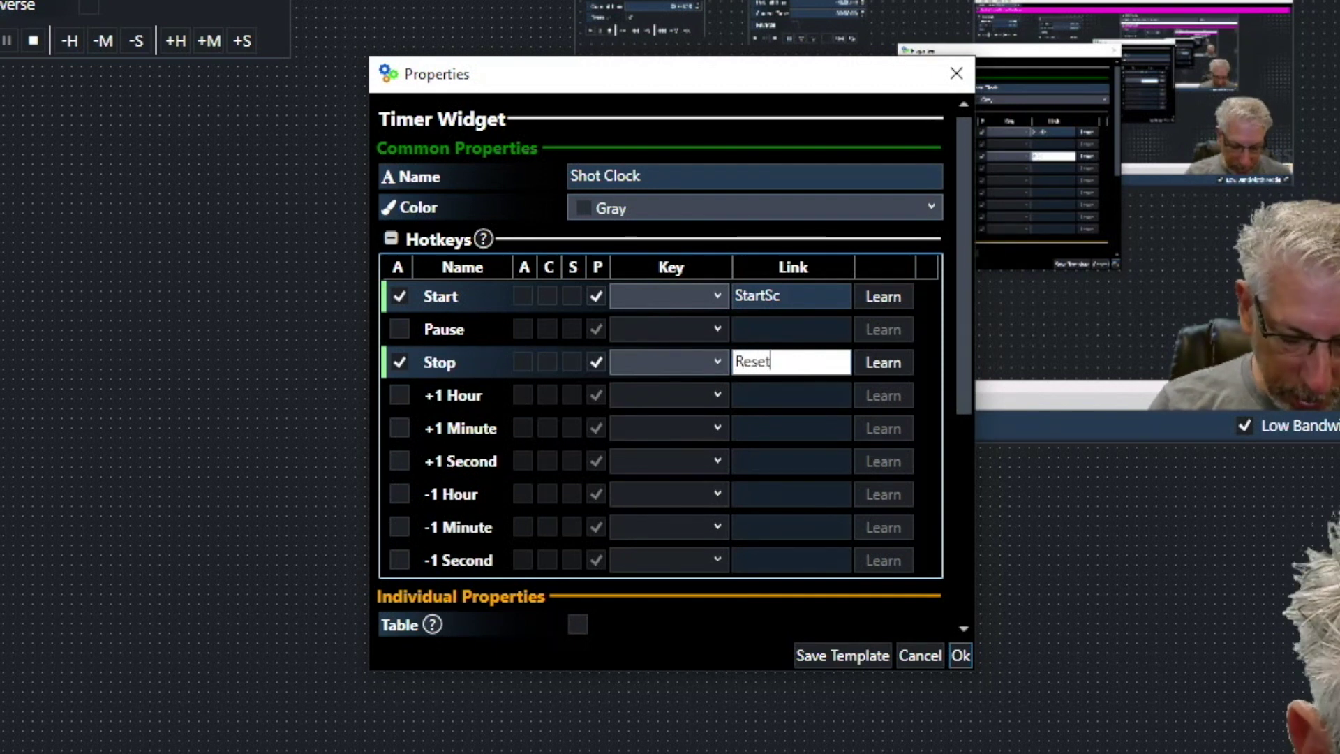
type("SC")
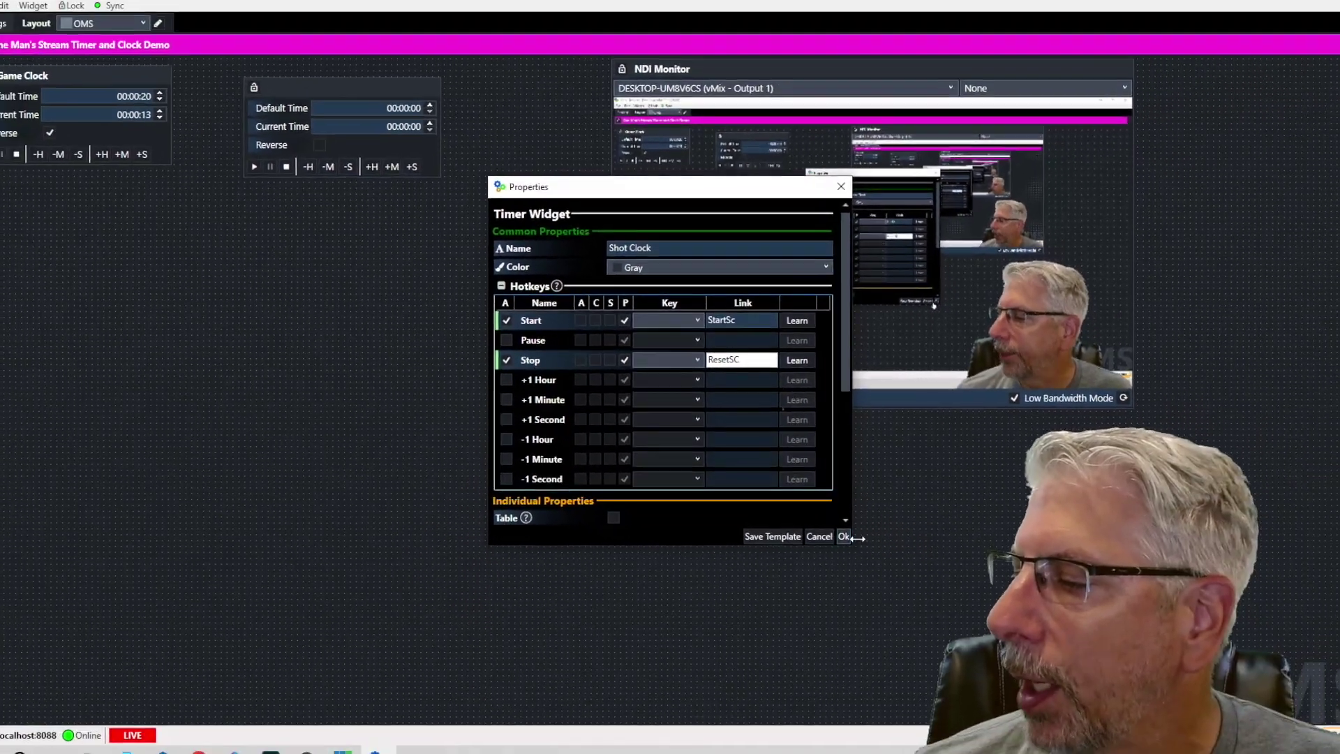
Confirm the Shot Clock's properties, then set its default time to 00:00:10 and enable Reverse
left_click(844, 535)
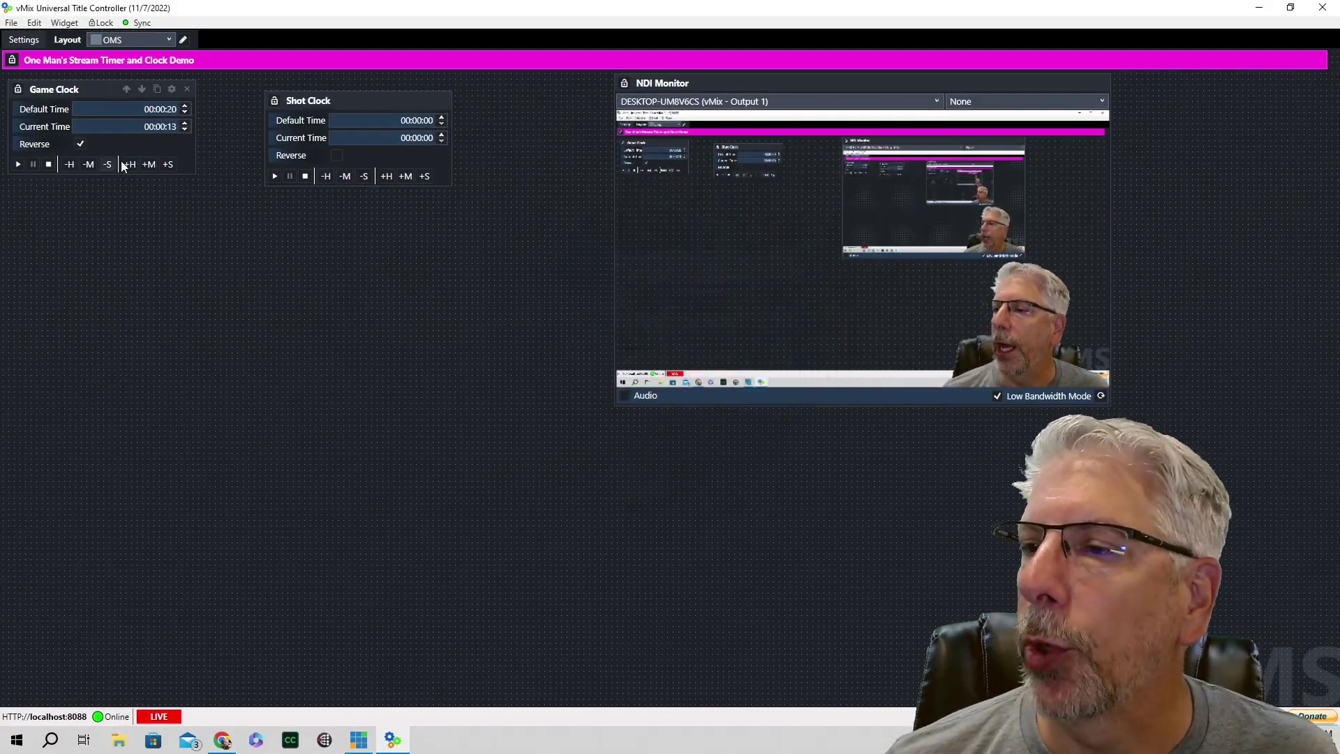
left_click(427, 121)
type("10")
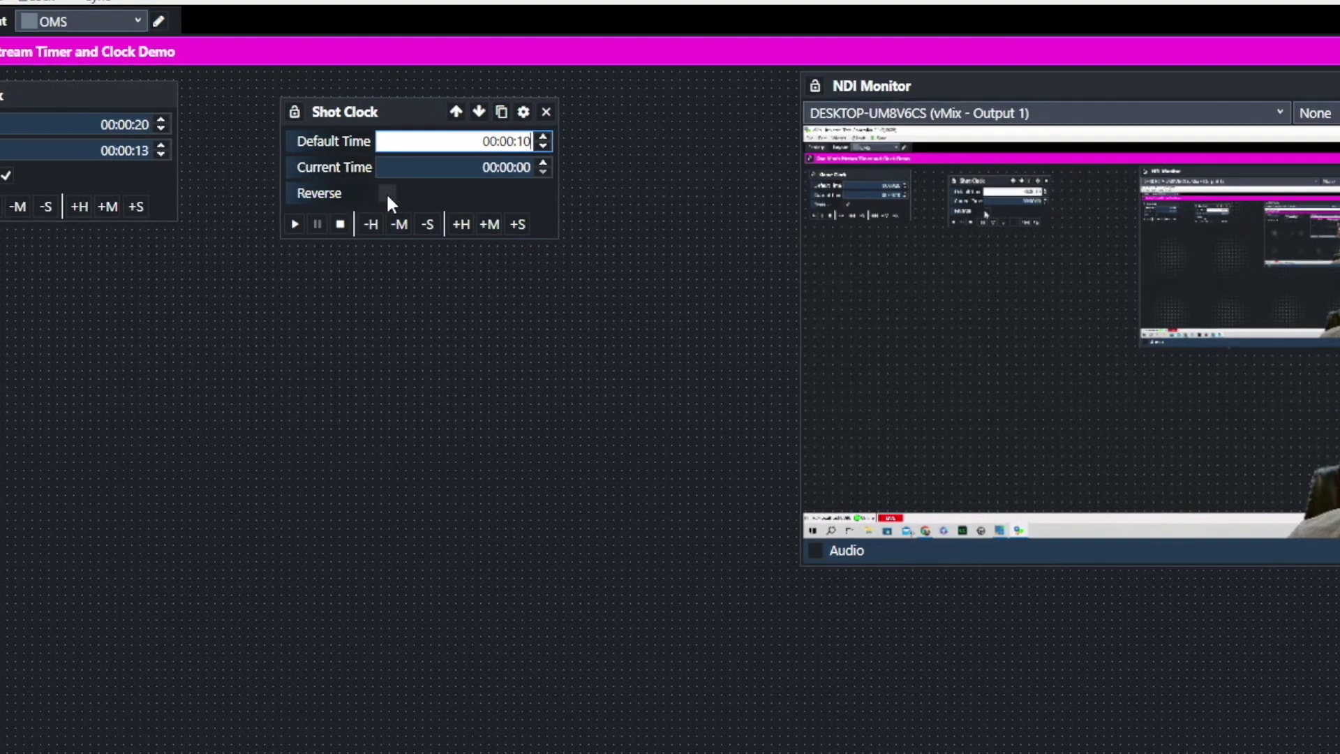
left_click(388, 193)
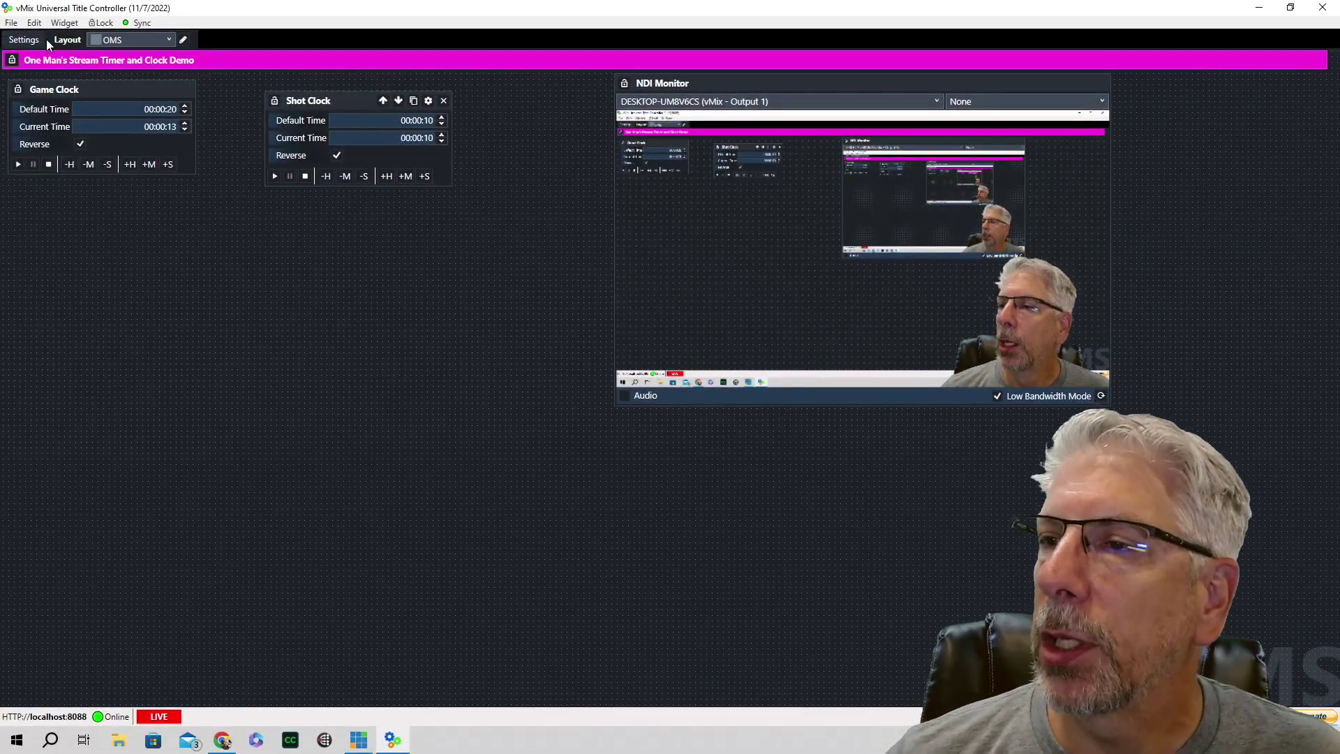
Add a button widget below the Game Clock and name it "START GC"
left_click(68, 23)
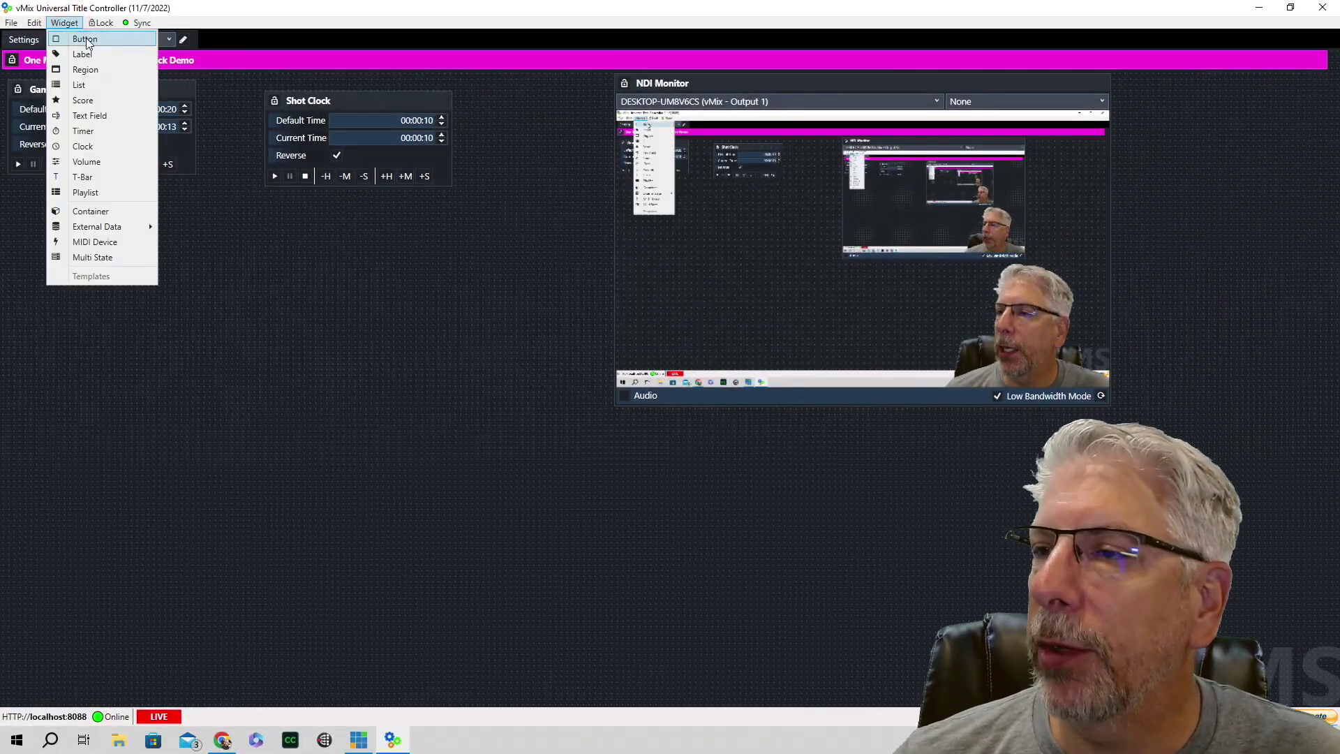
left_click(84, 39)
left_click(40, 217)
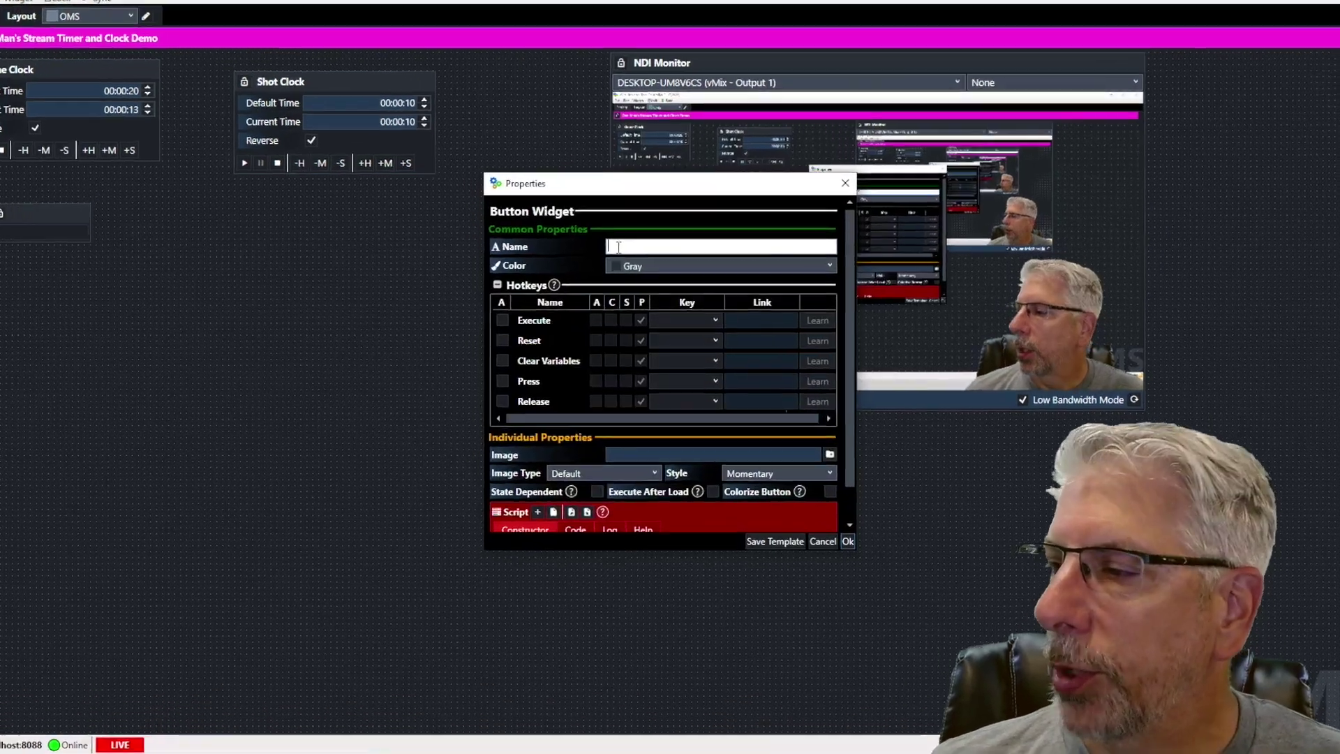
type("STAR")
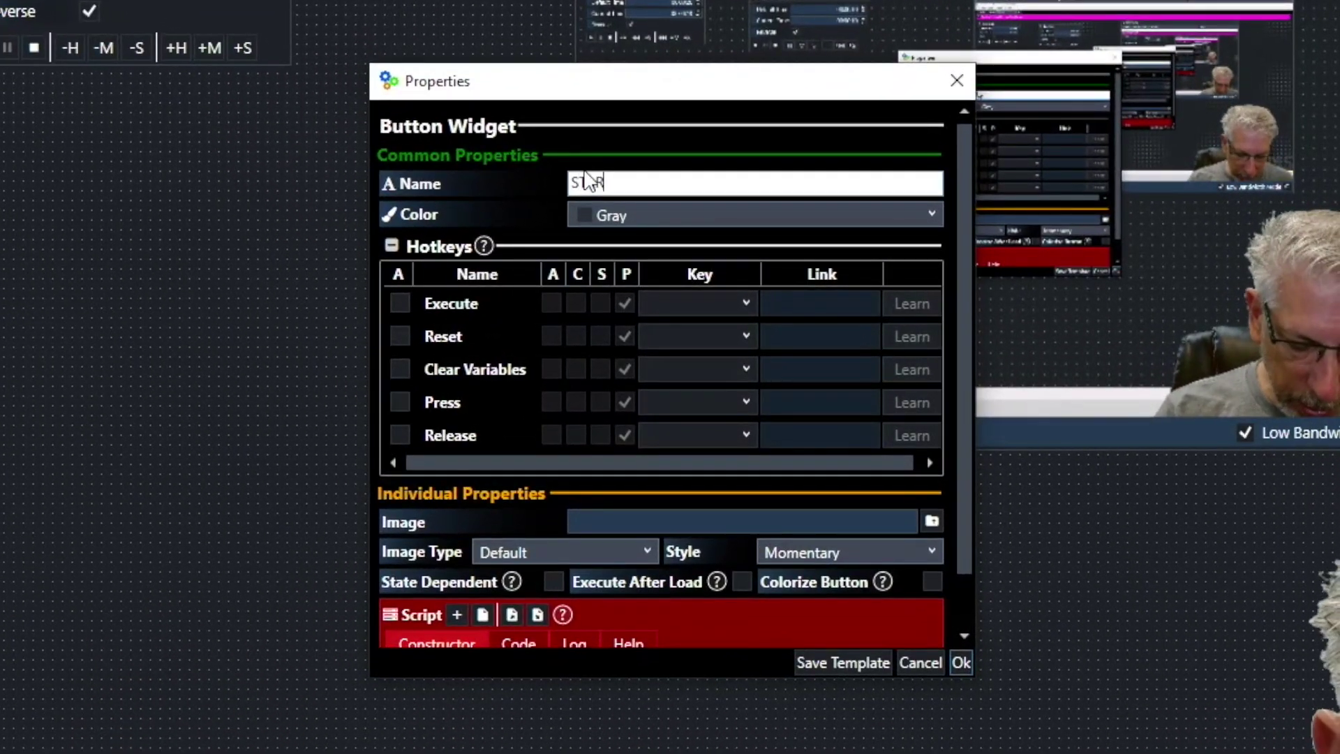
type("T GC")
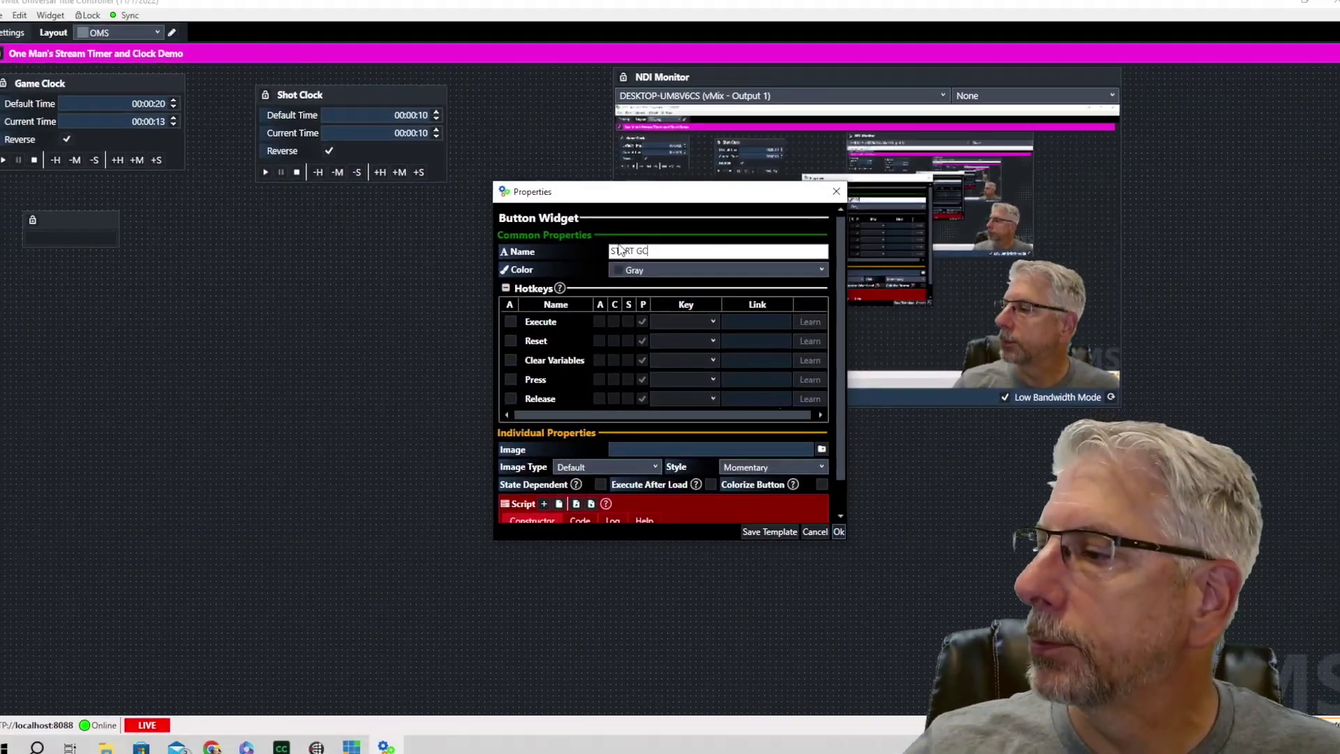
Add an ExecLink command to the START GC button's script, using the Game Clock's start link "StartGC"
scroll(709, 234, "down", 1)
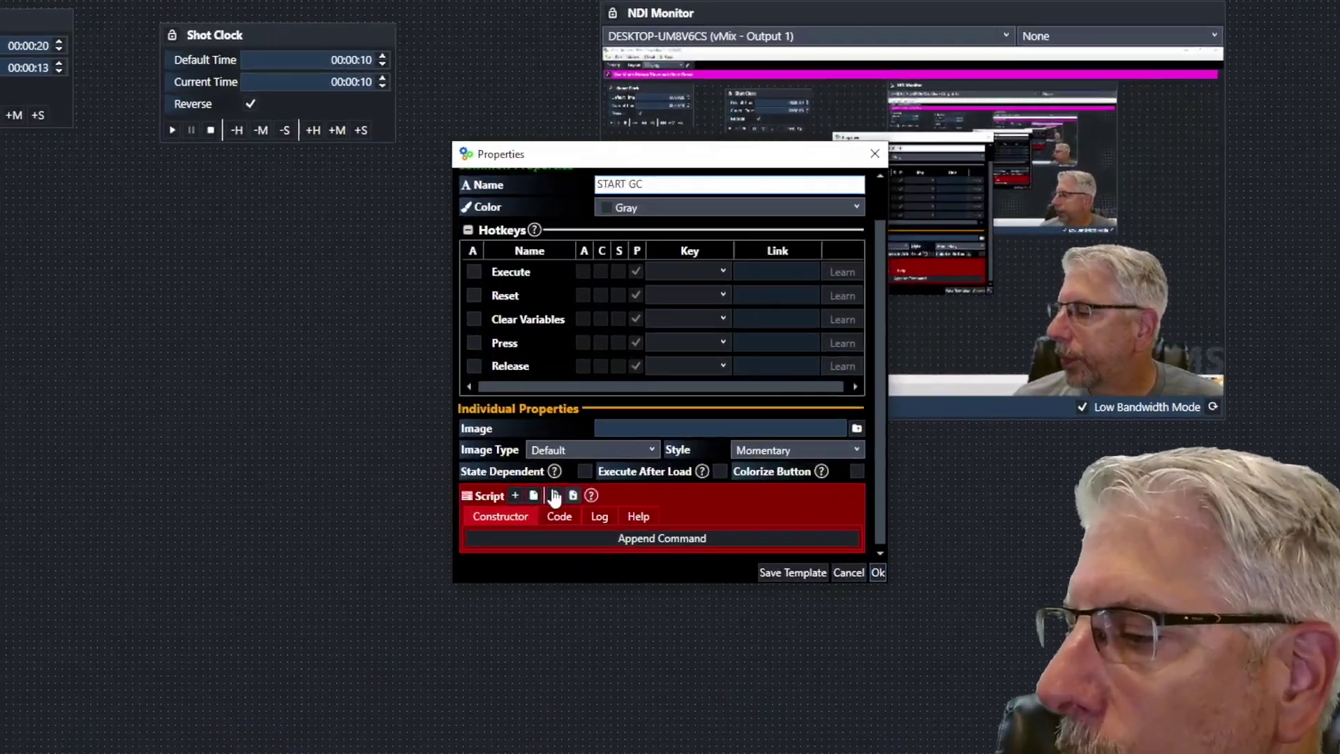
left_click(515, 495)
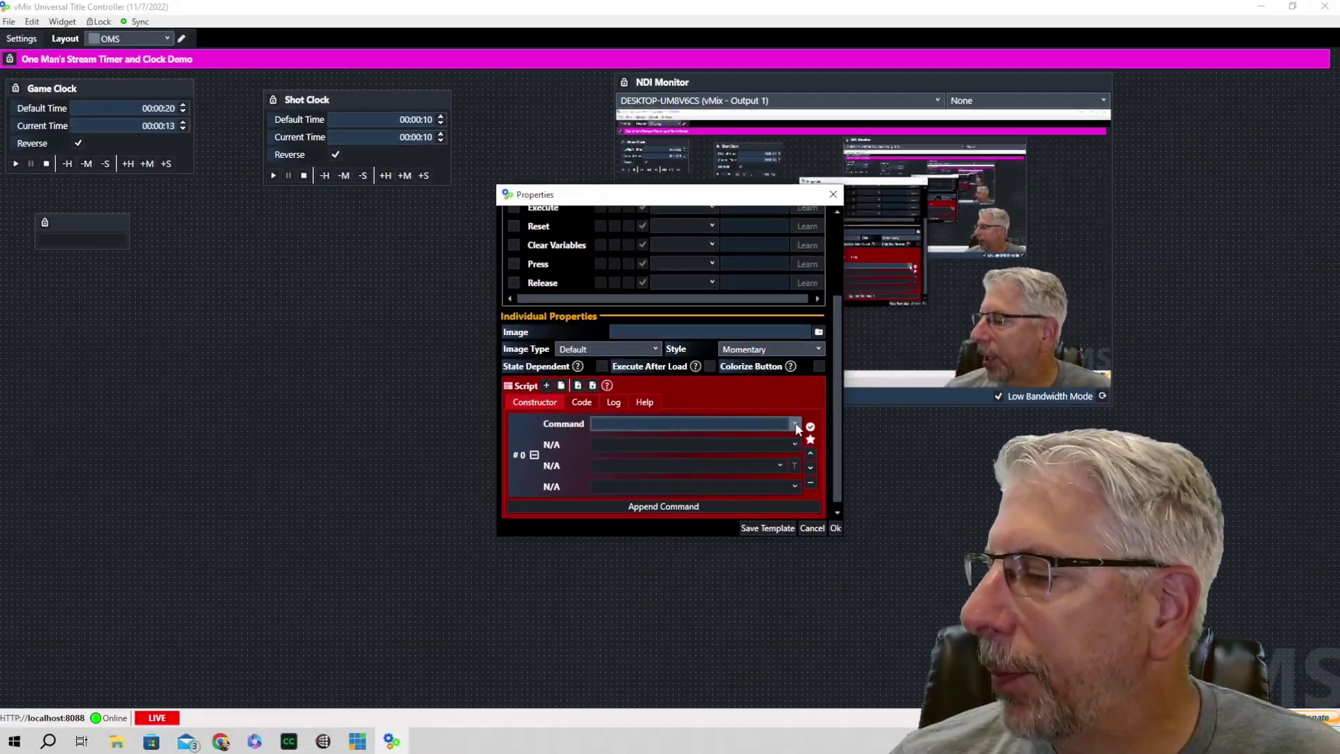
left_click(877, 469)
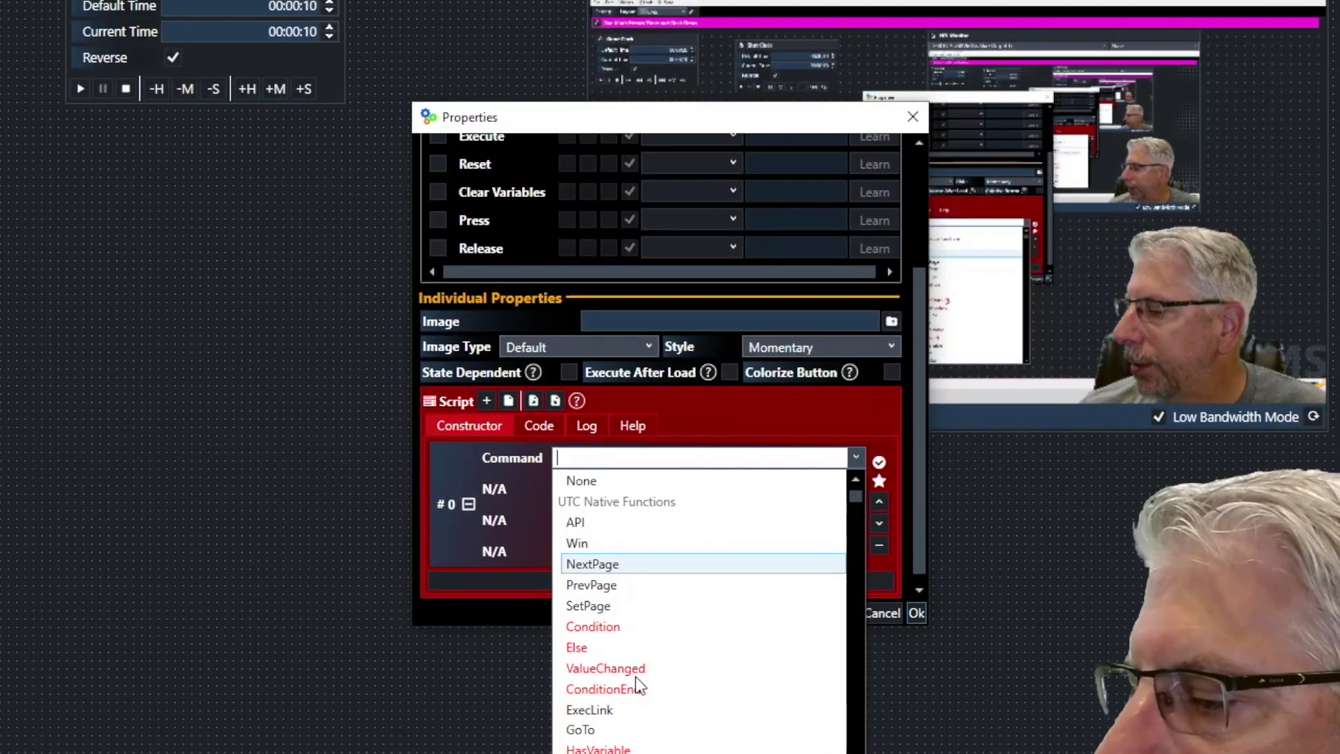
left_click(586, 709)
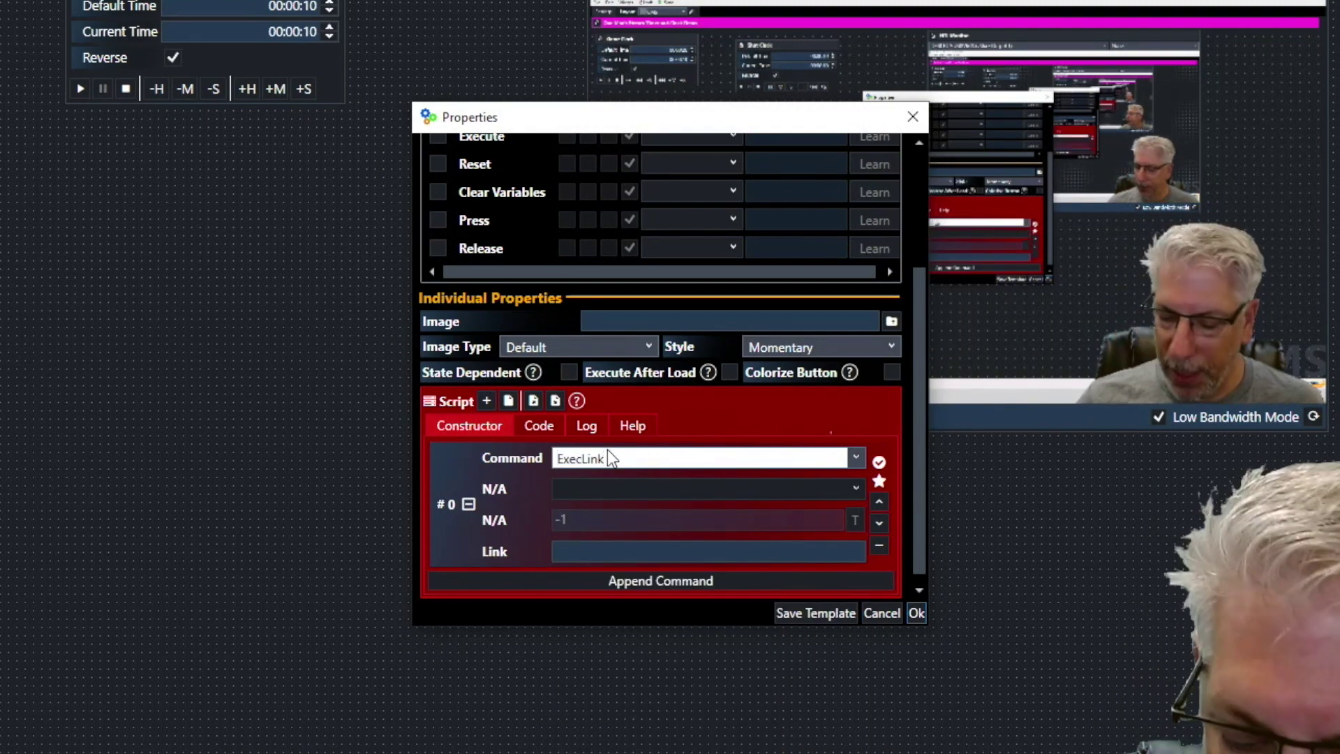
left_click(577, 553)
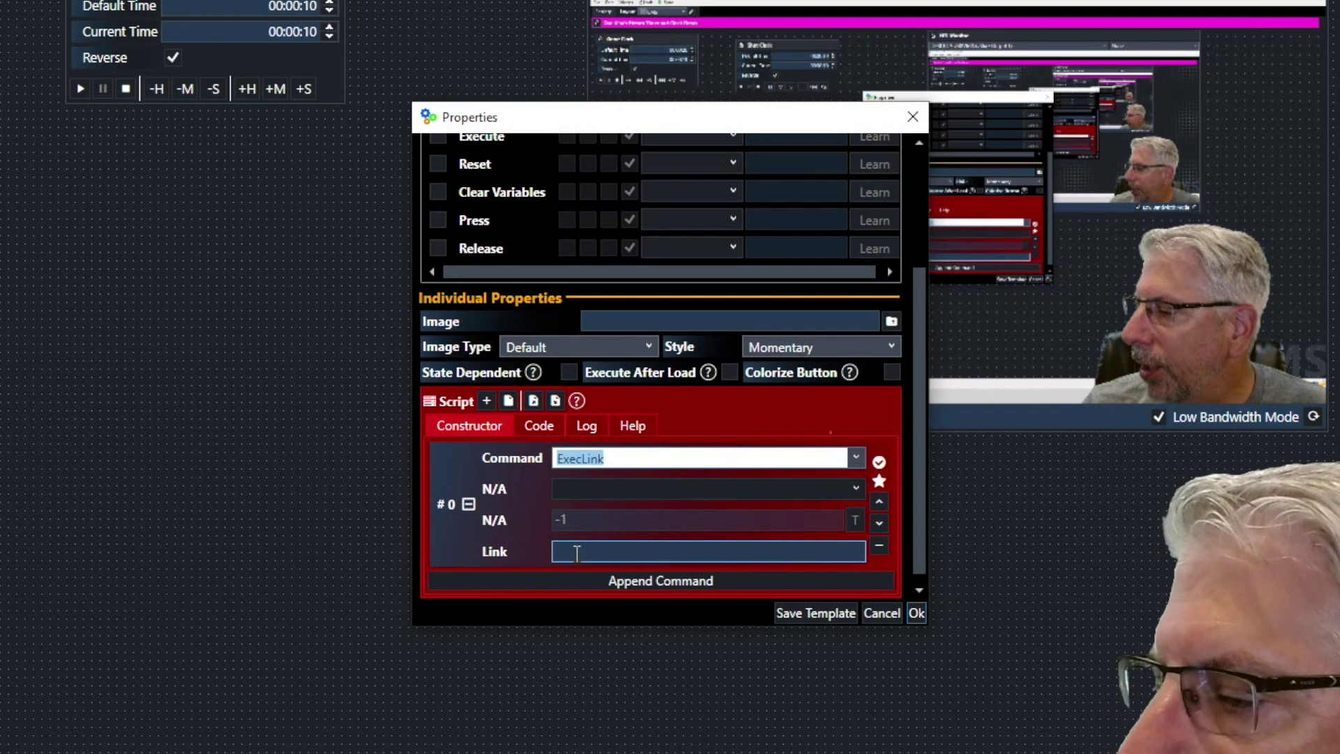
left_click(577, 552)
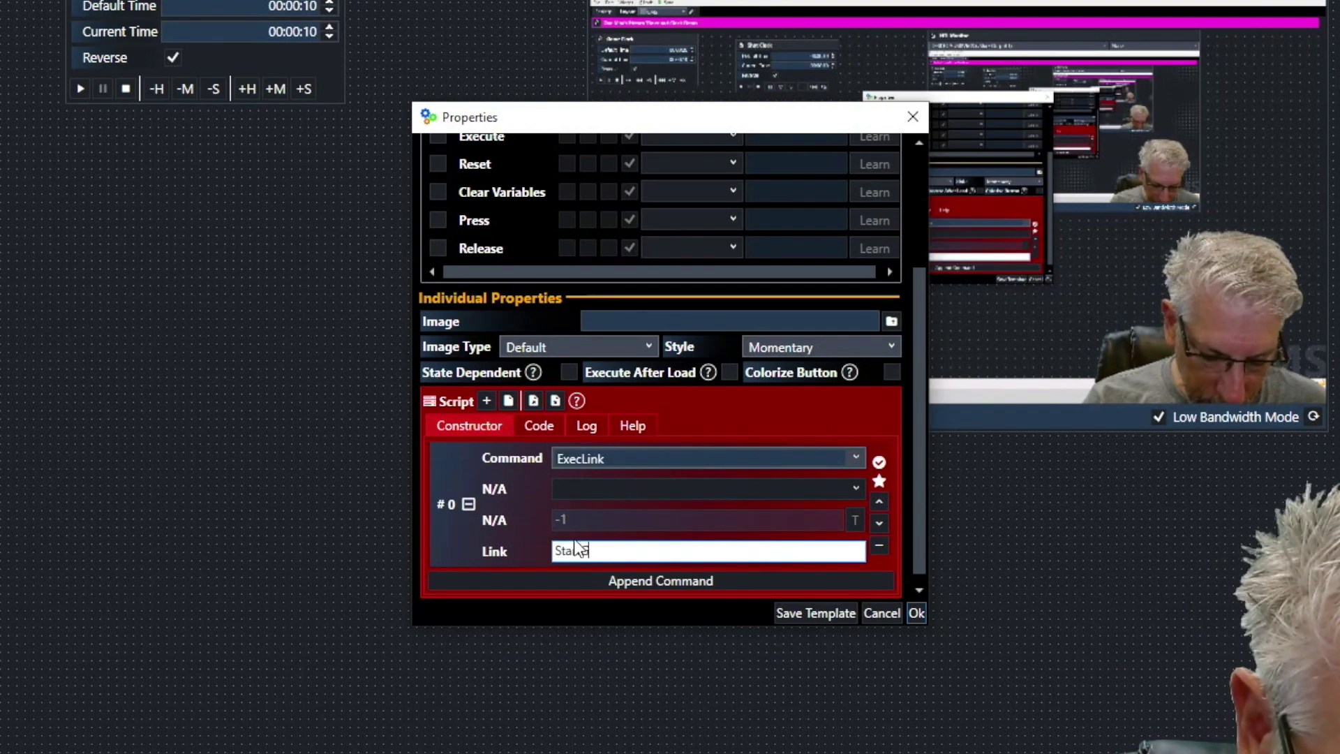
left_click(916, 614)
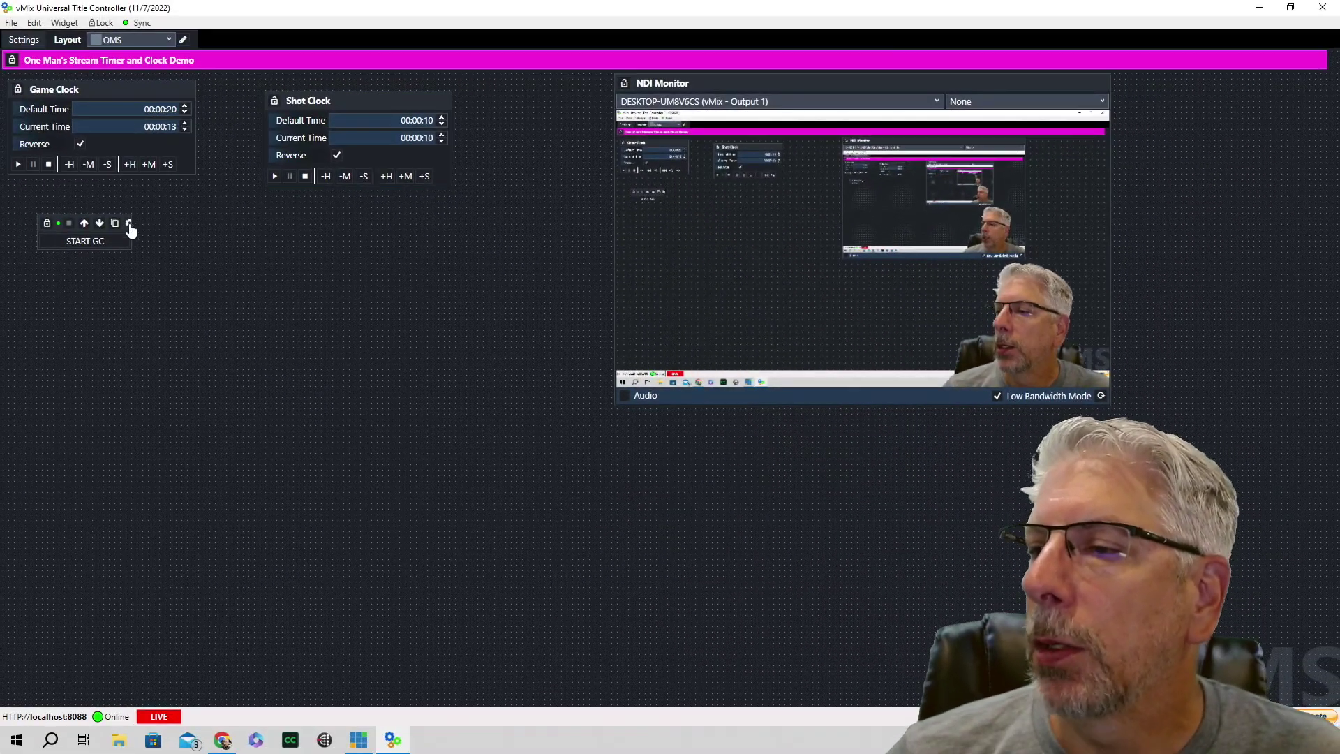
Widen the START GC button widget slightly and set its color to Green
left_click_drag(132, 227, 145, 228)
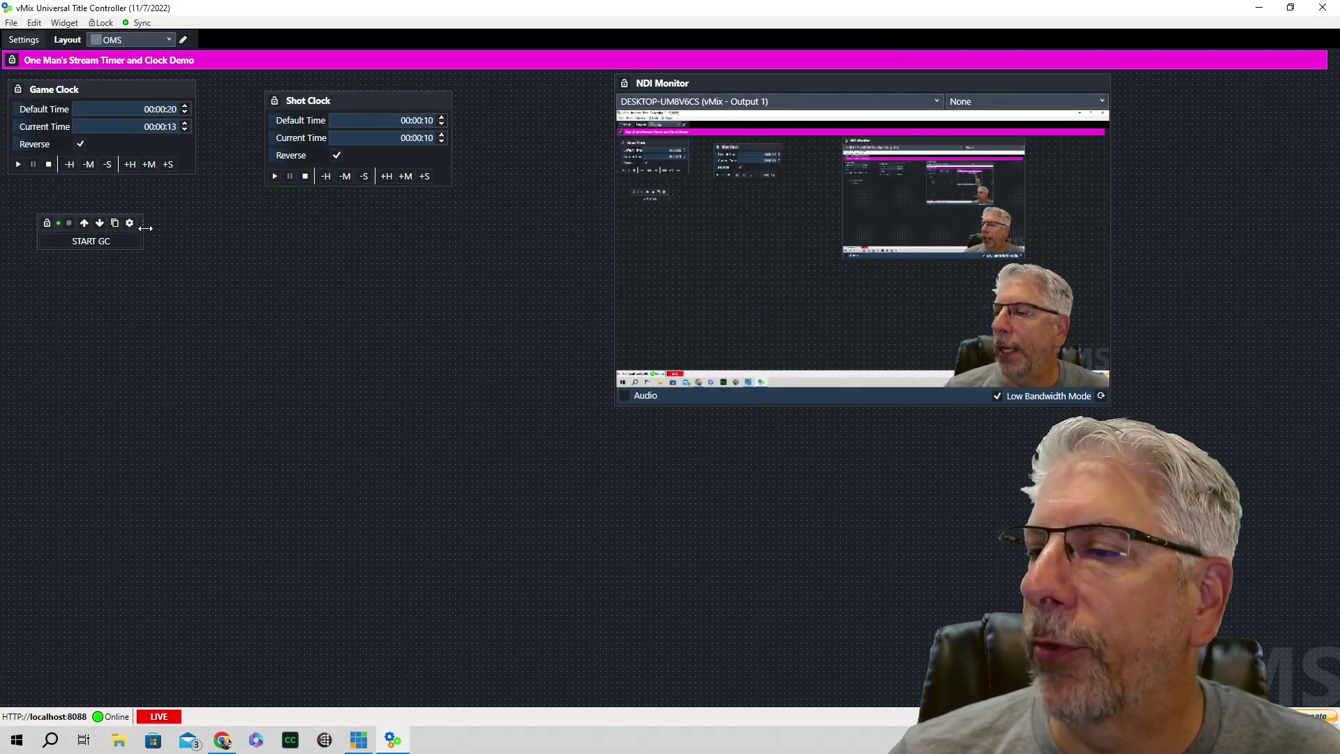
left_click(129, 222)
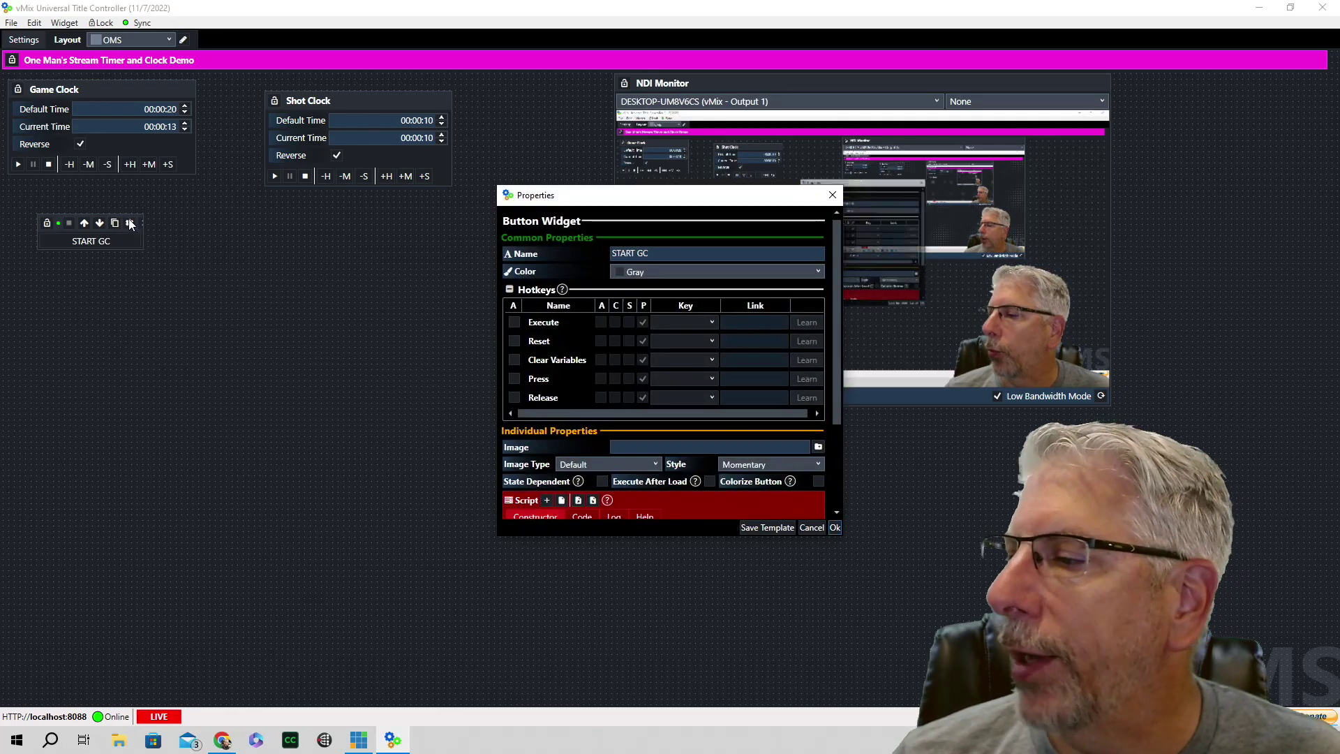
left_click(818, 271)
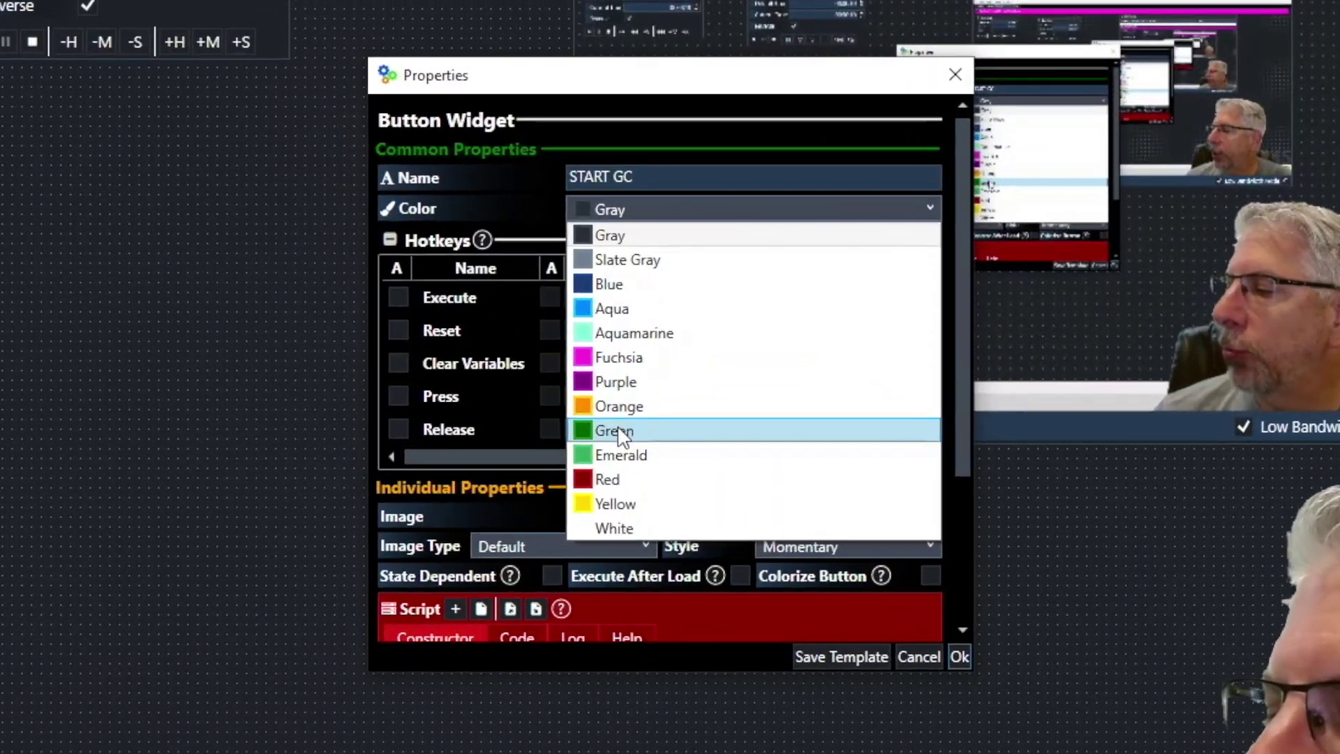
left_click(637, 398)
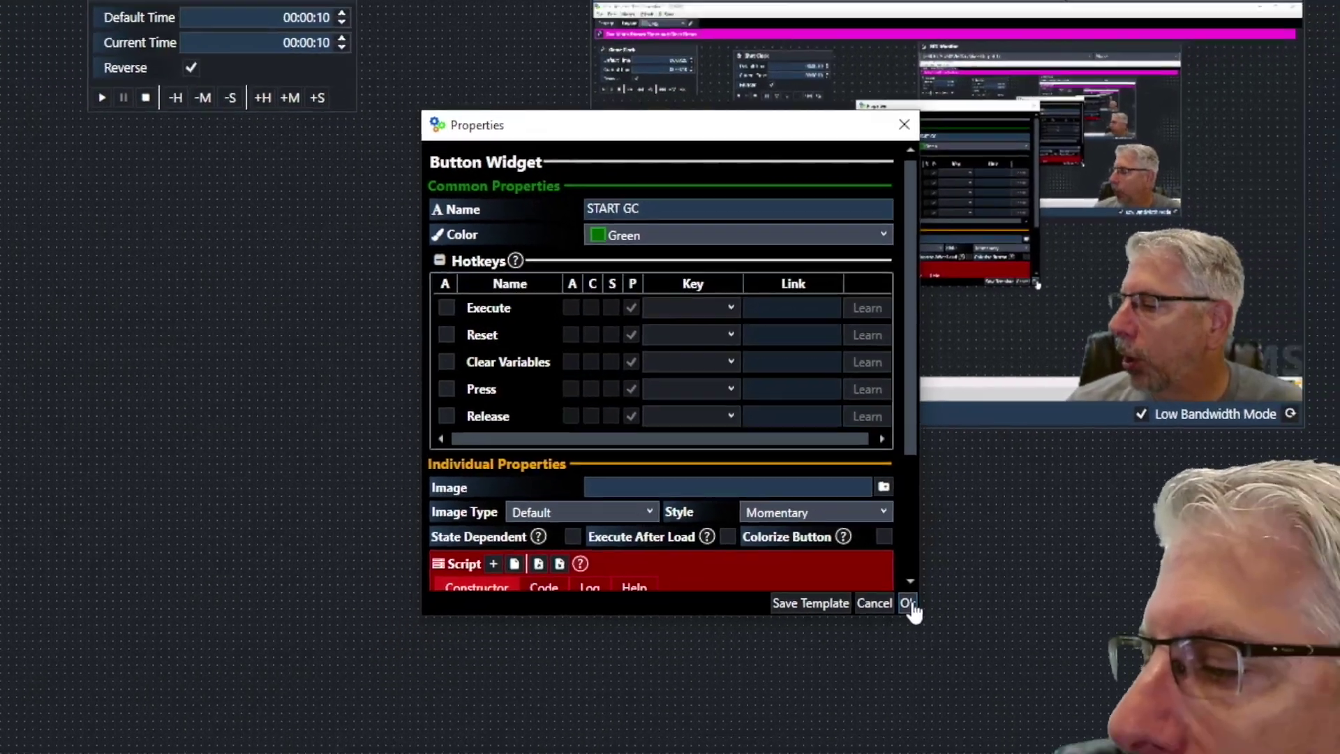
left_click(959, 656)
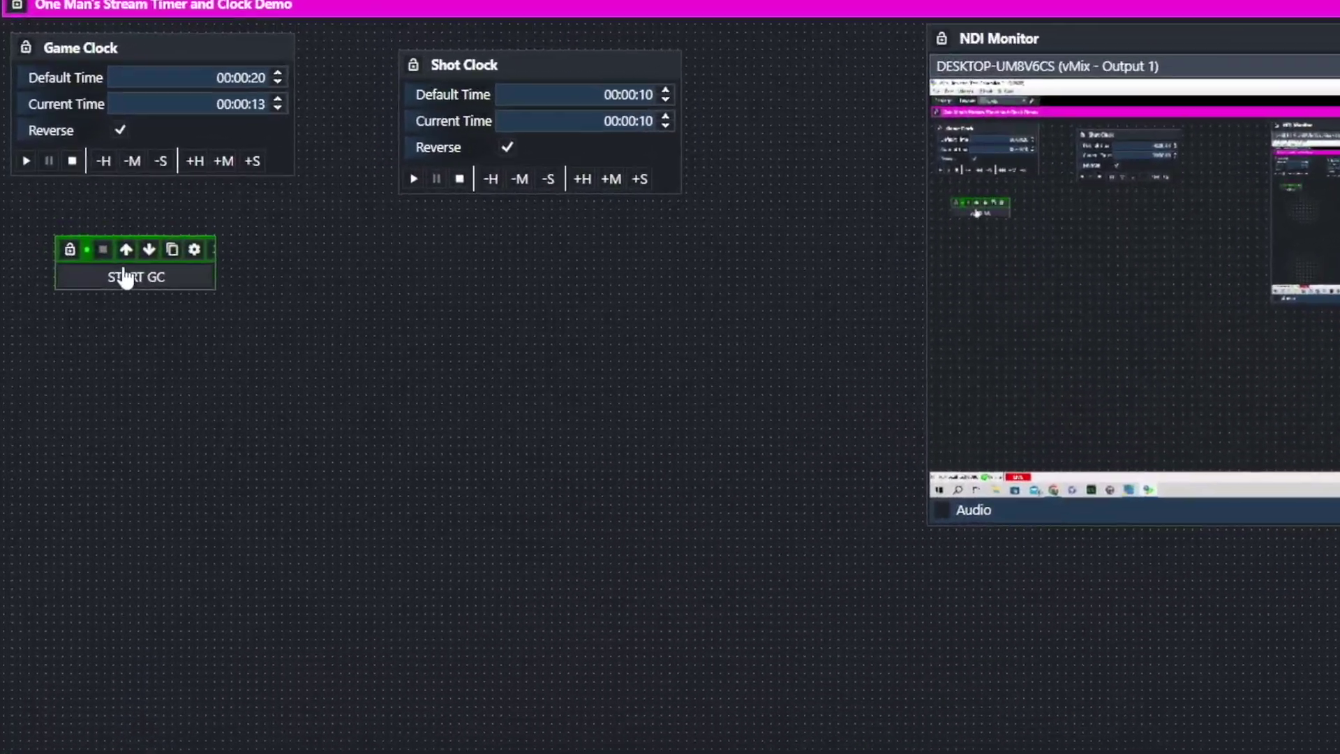
Test the START GC button by running the Game Clock countdown with it
left_click(58, 235)
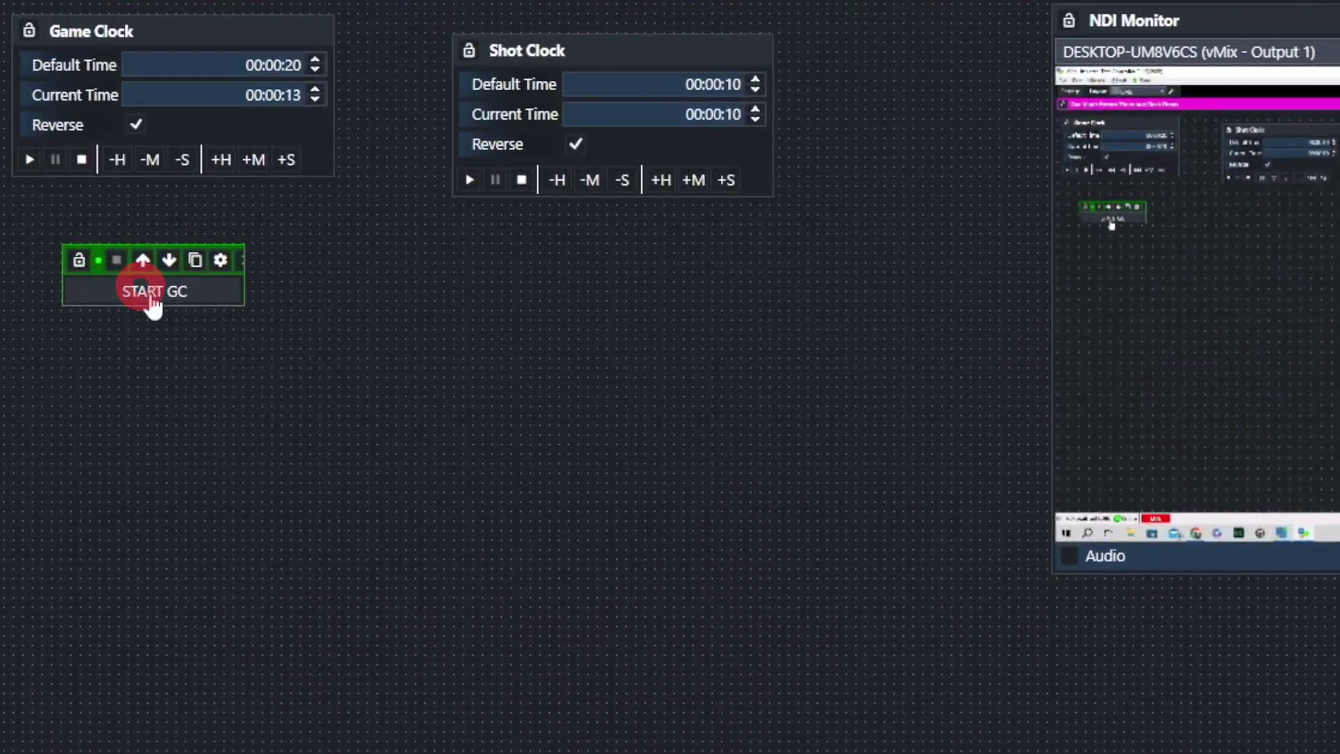
left_click(152, 293)
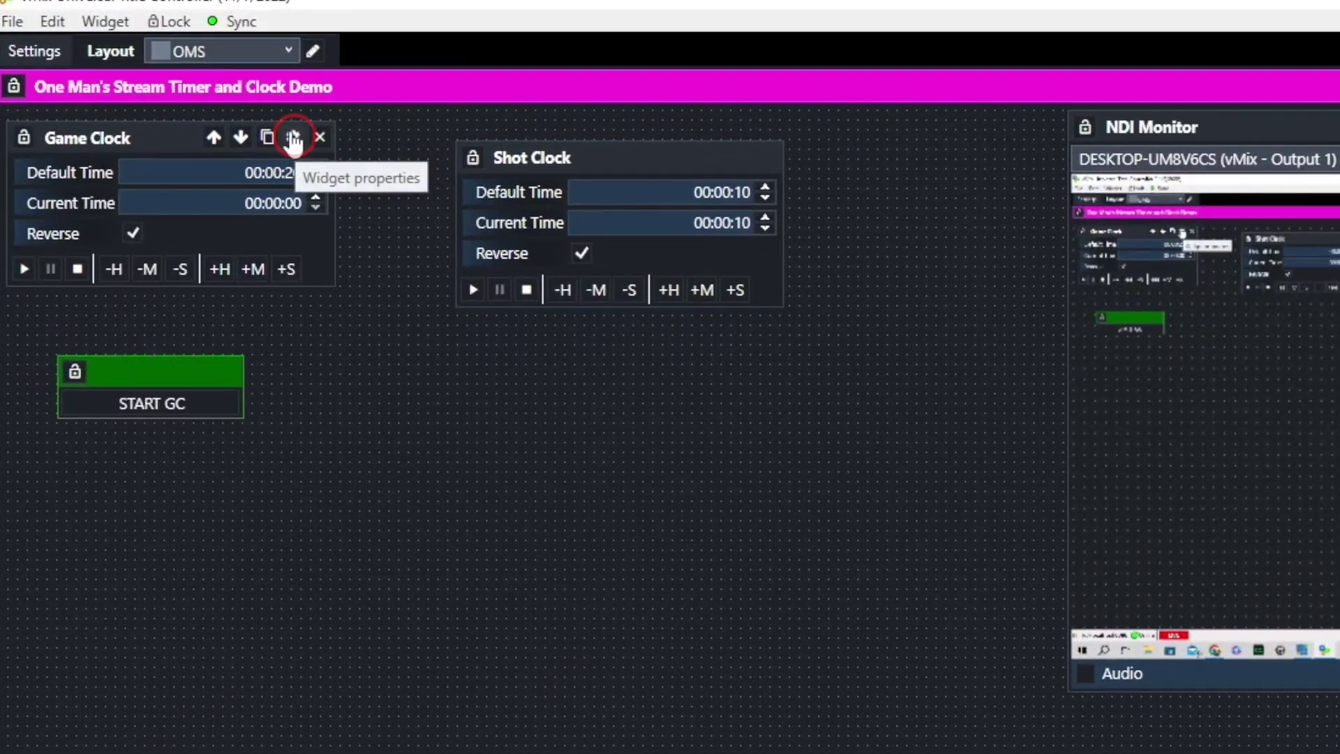
Set the Game Clock's On Completion event to "ResetGC" and test it by running the countdown from START GC
left_click(293, 138)
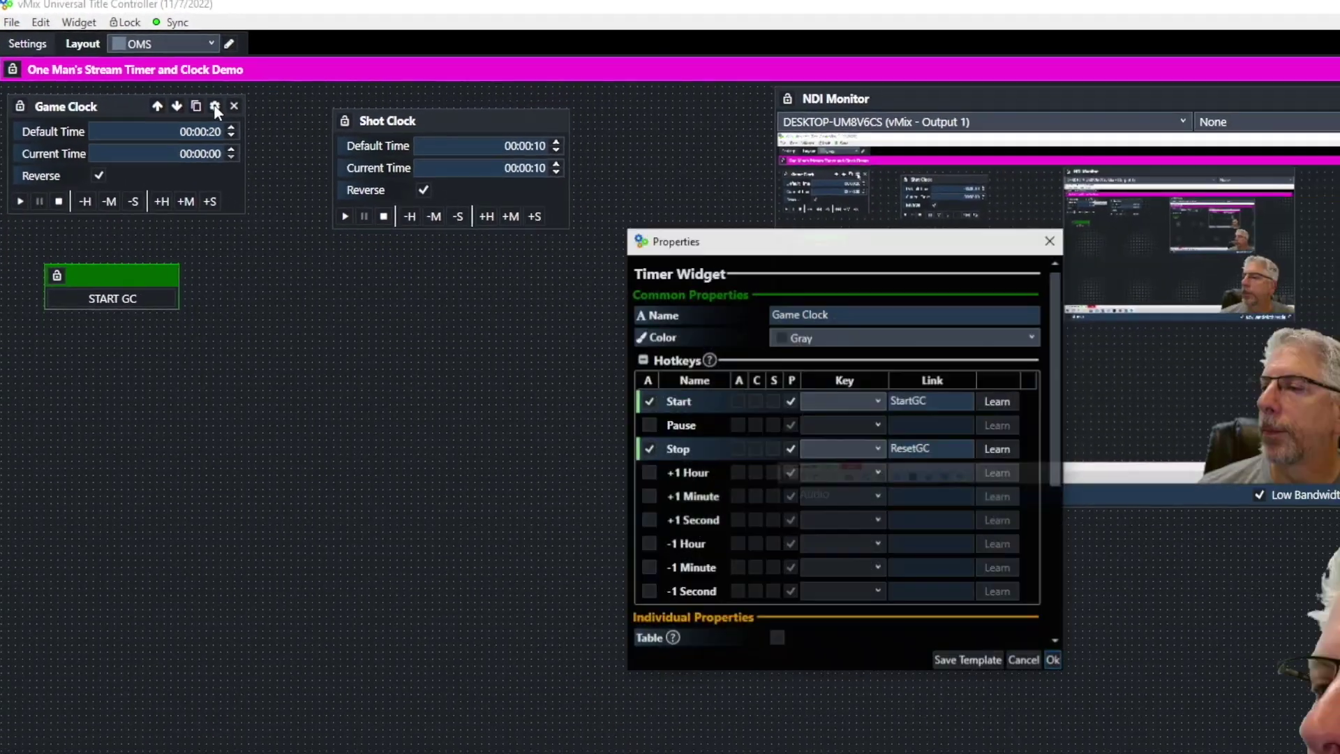
scroll(1158, 530, "down", 2)
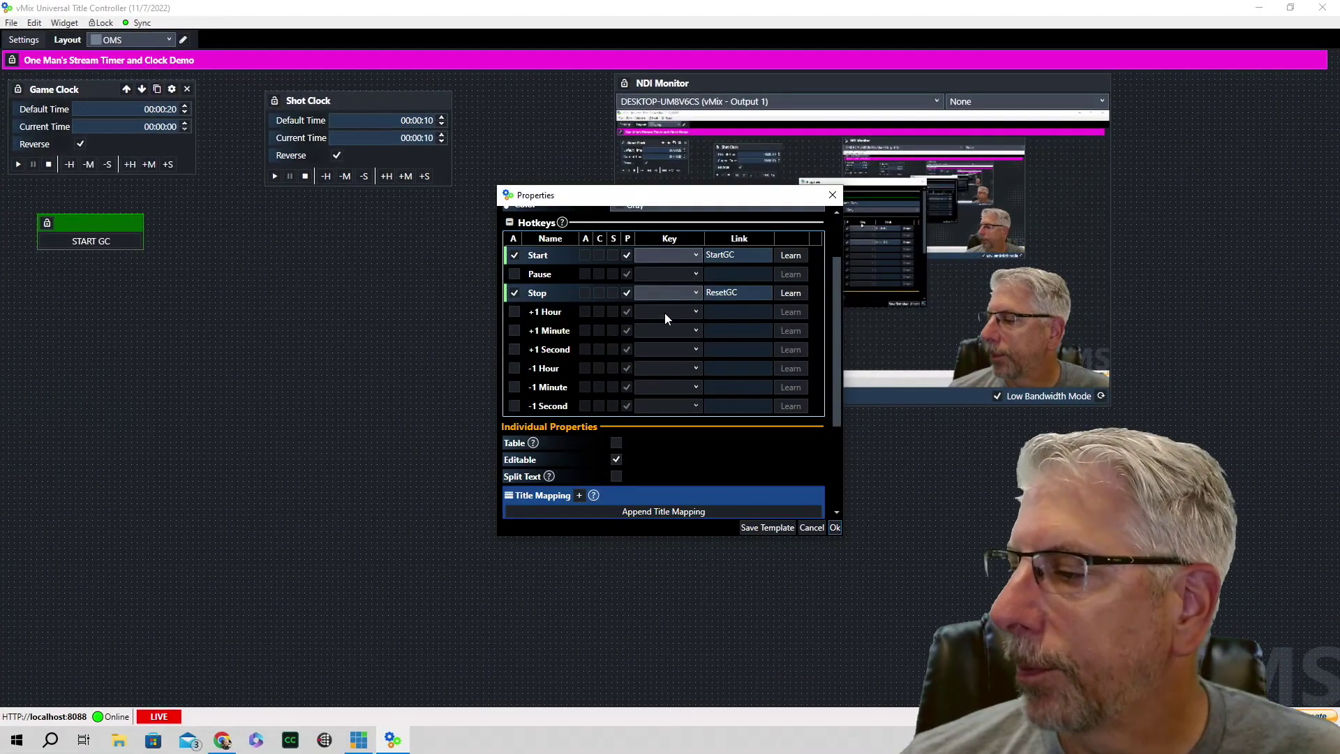
scroll(664, 313, "down", 3)
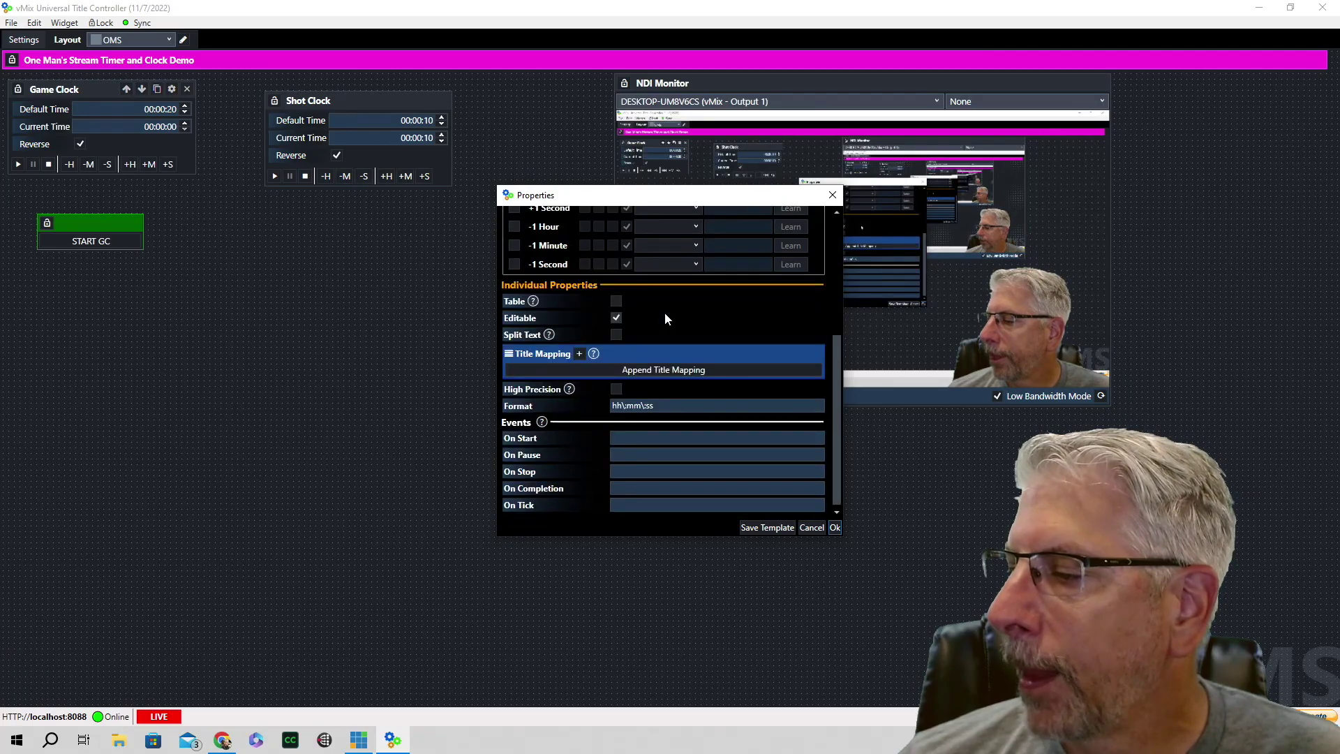
left_click(630, 488)
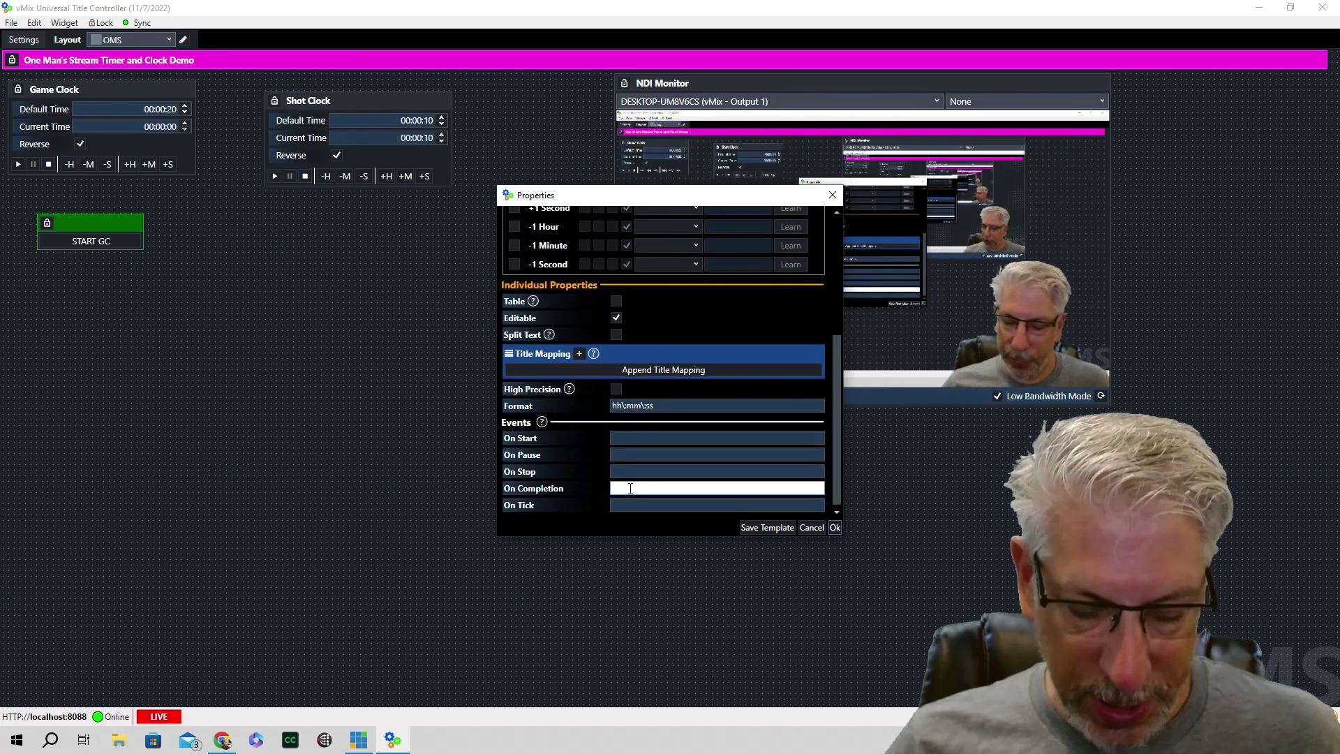
type("ResetC")
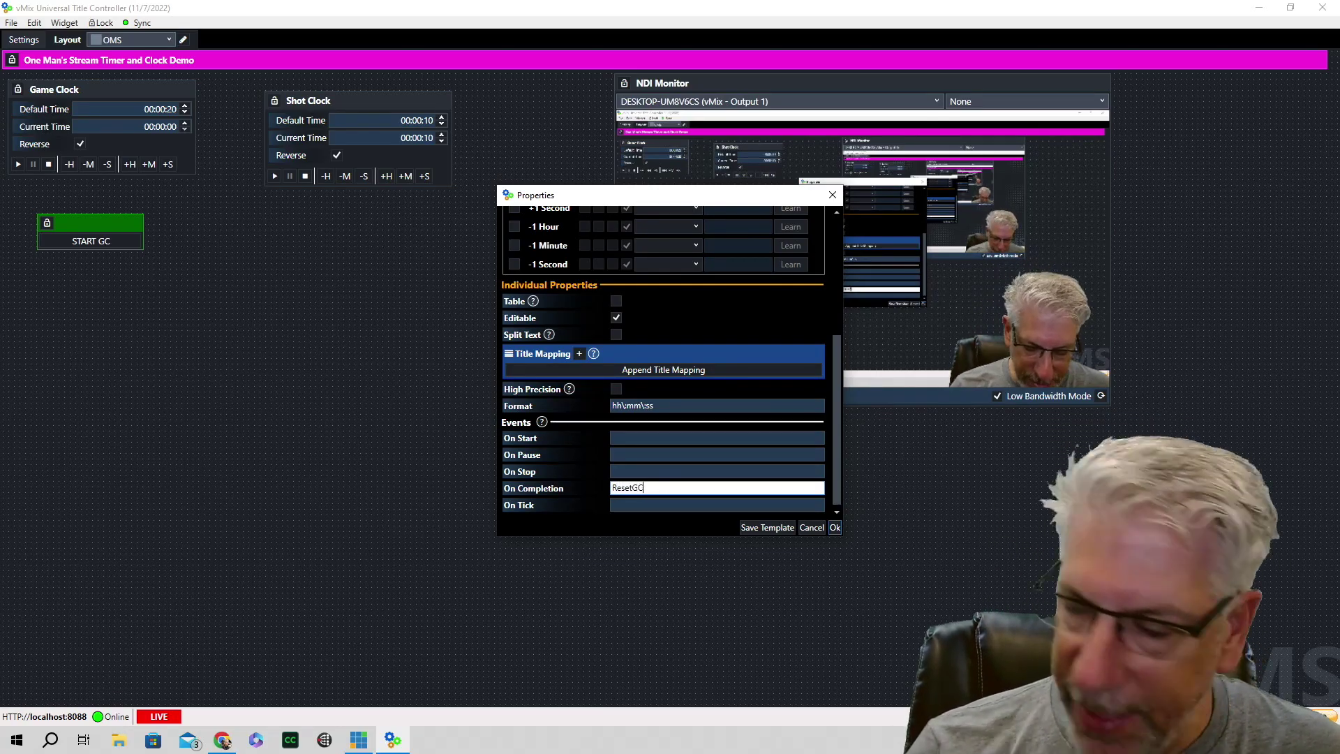
left_click(835, 527)
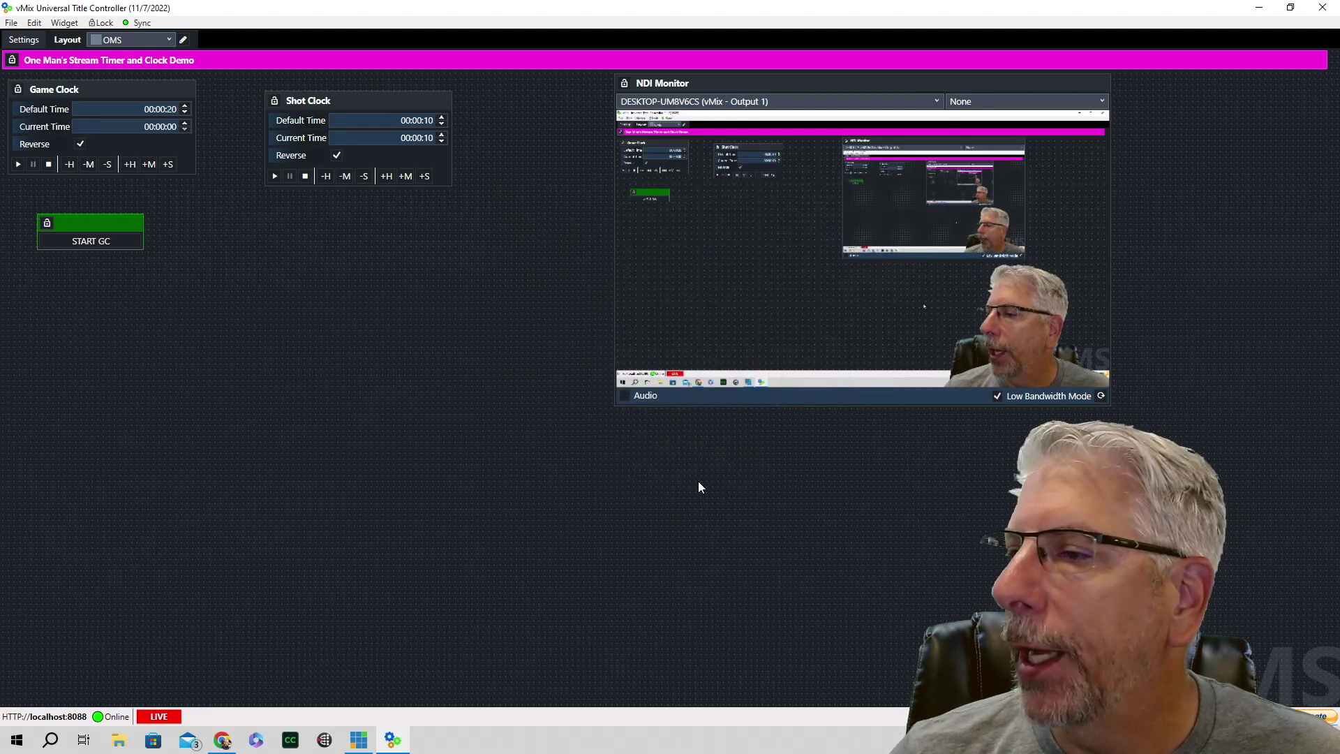
left_click(104, 244)
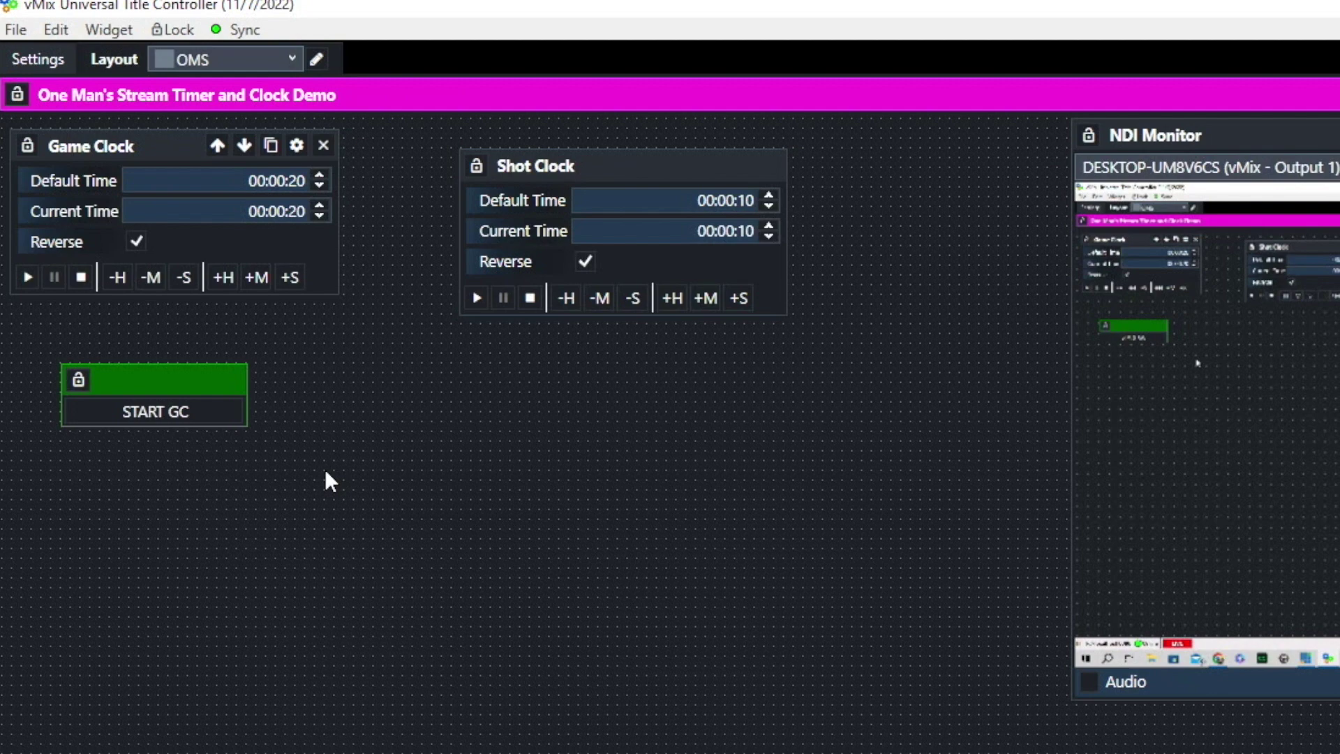
mouse_move(94, 394)
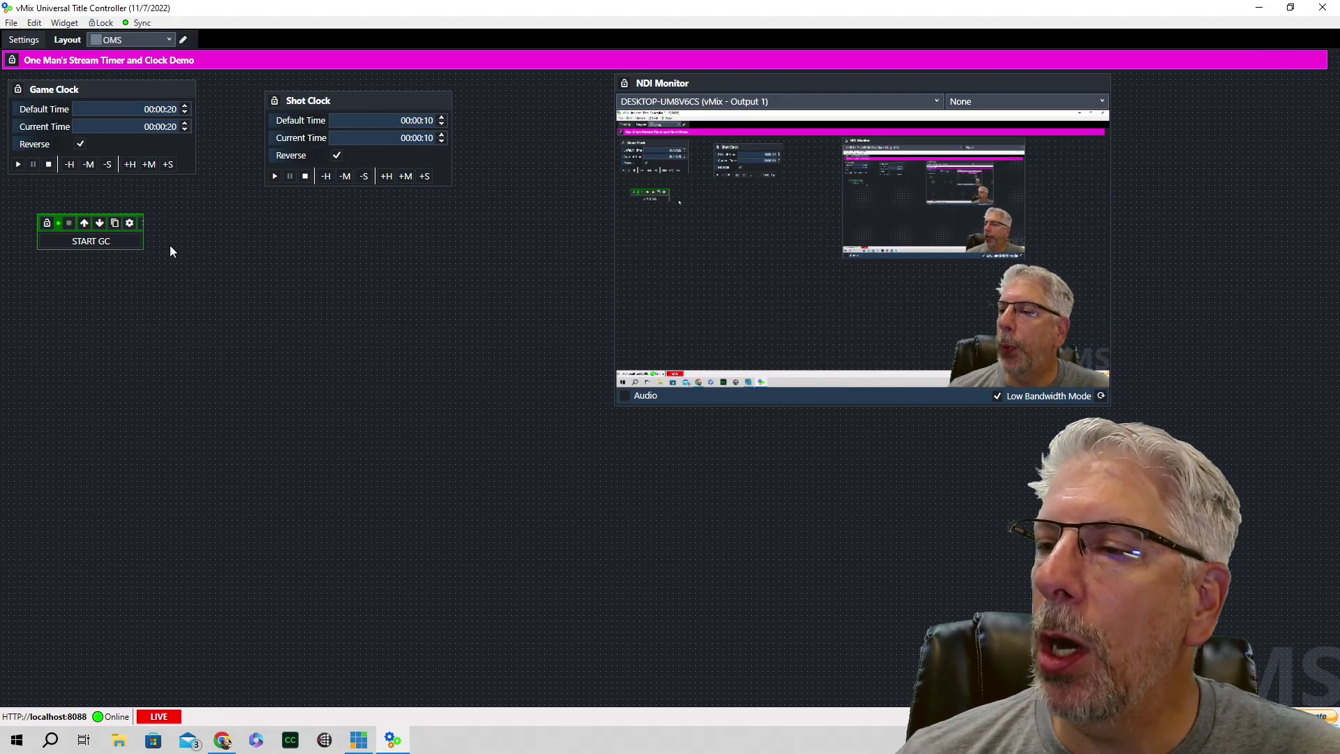
Enable the Game Clock's Pause hotkey and give it the link "PauseGC"
left_click(173, 90)
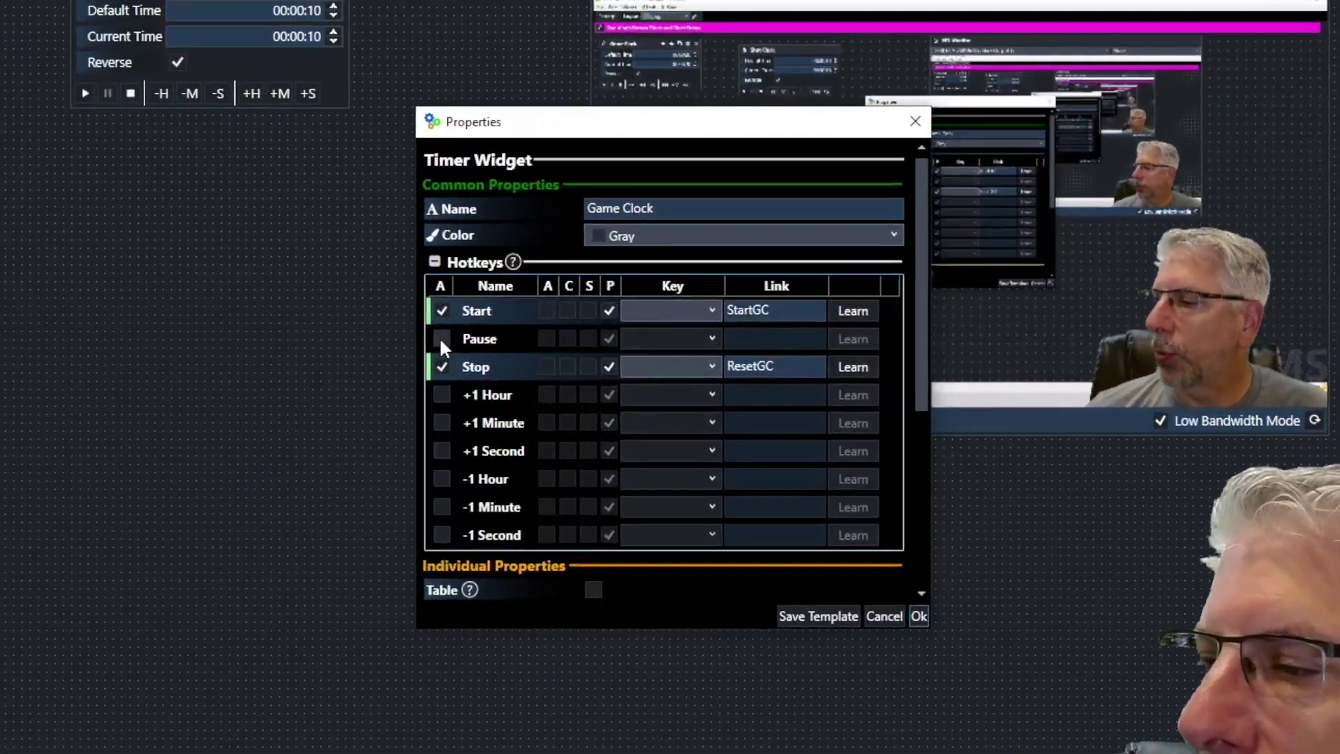
left_click(441, 338)
left_click(743, 338)
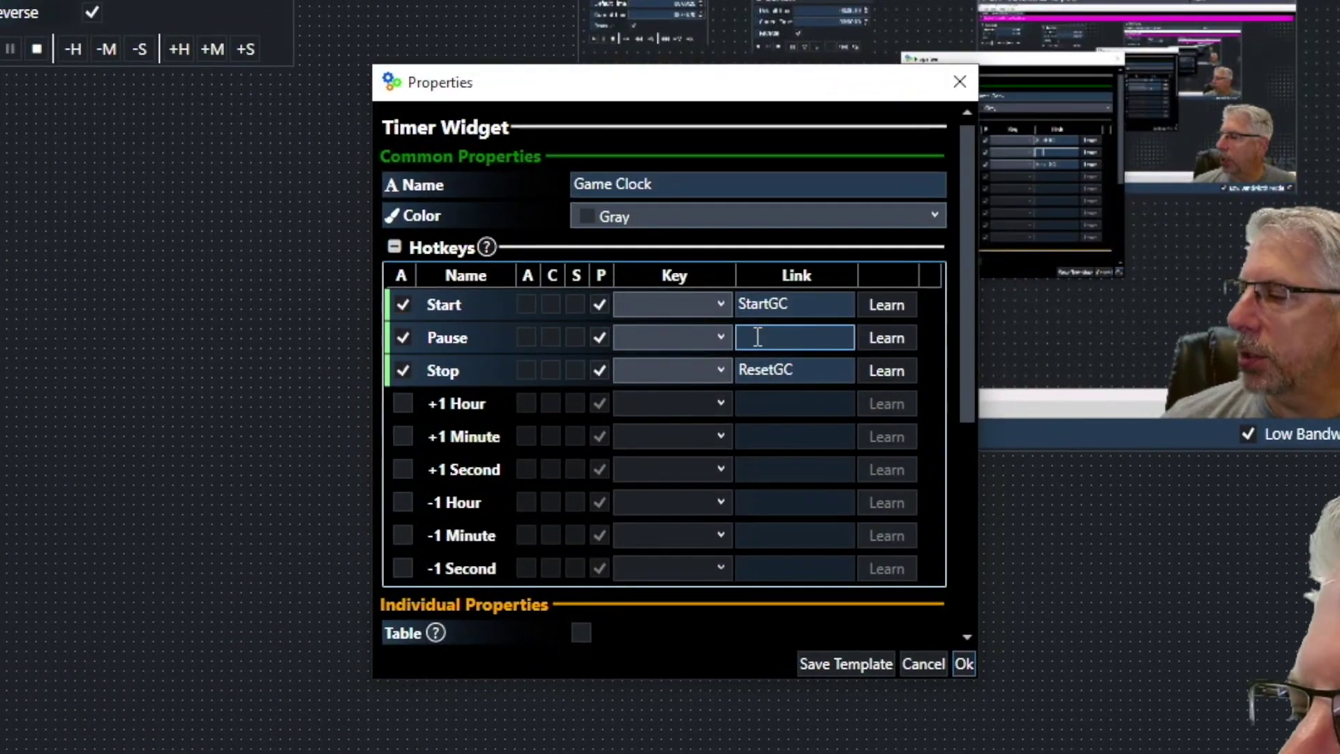
type("P")
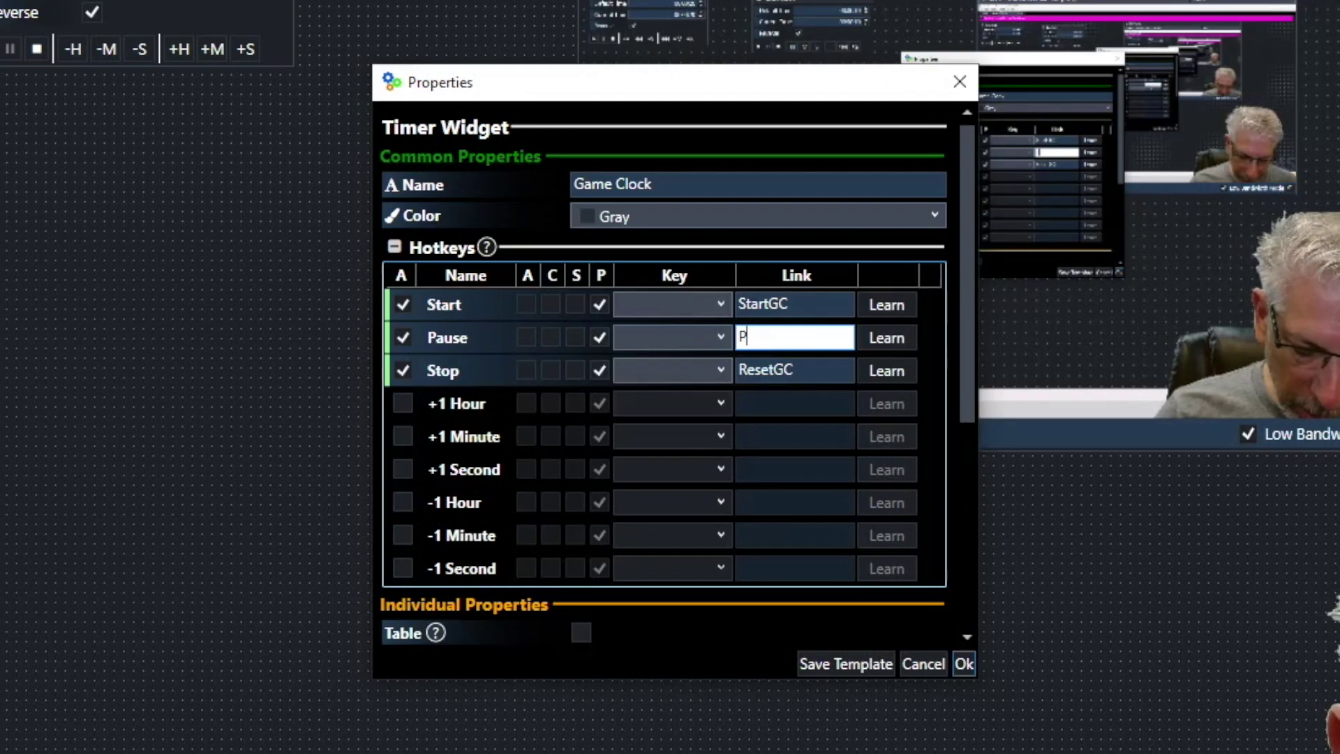
type("auseGC")
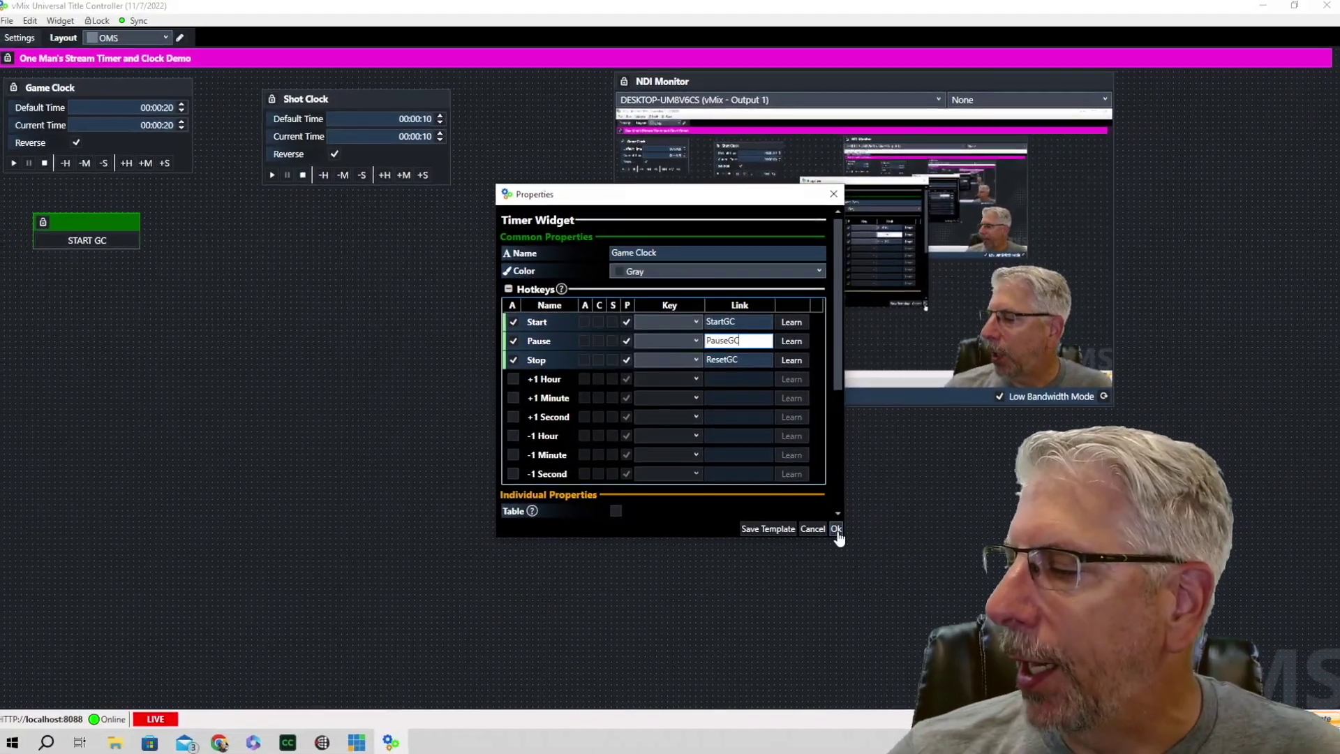
left_click(964, 664)
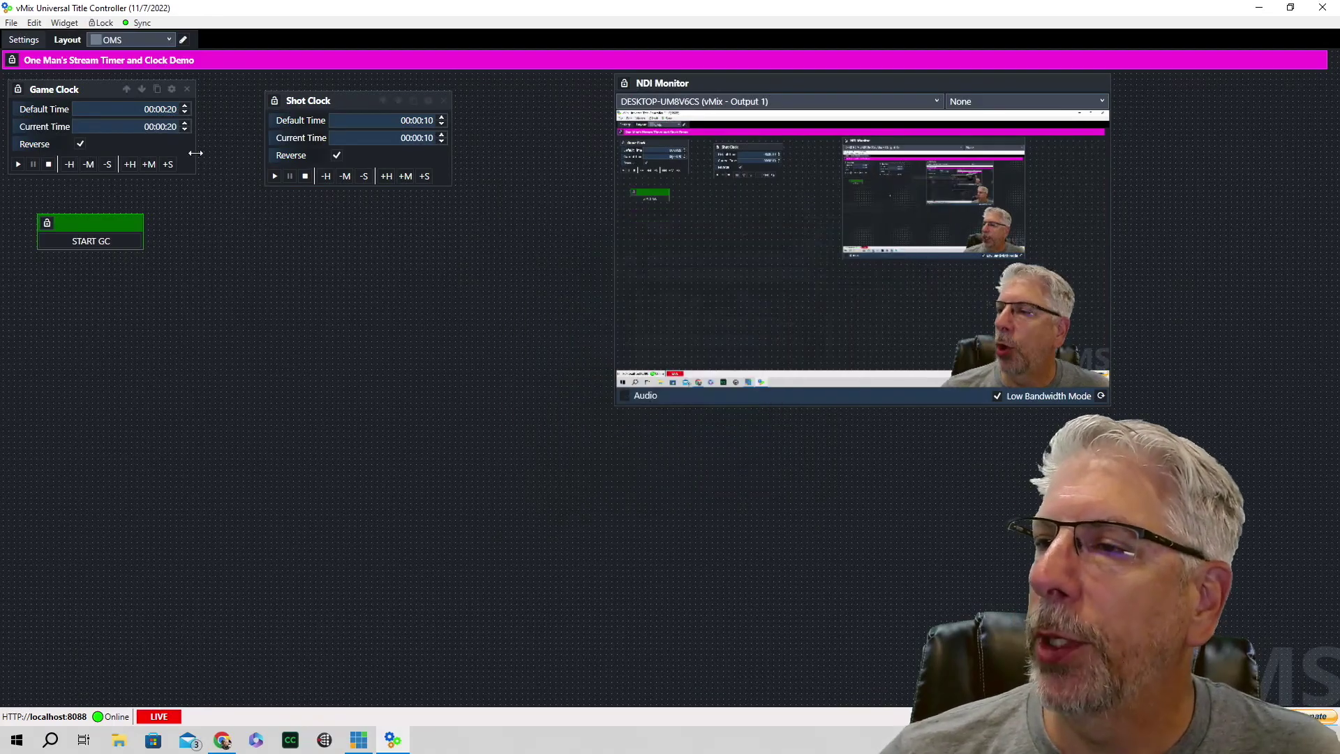
Add a button widget to the layout below START GC and name it "Pause GC"
left_click(65, 23)
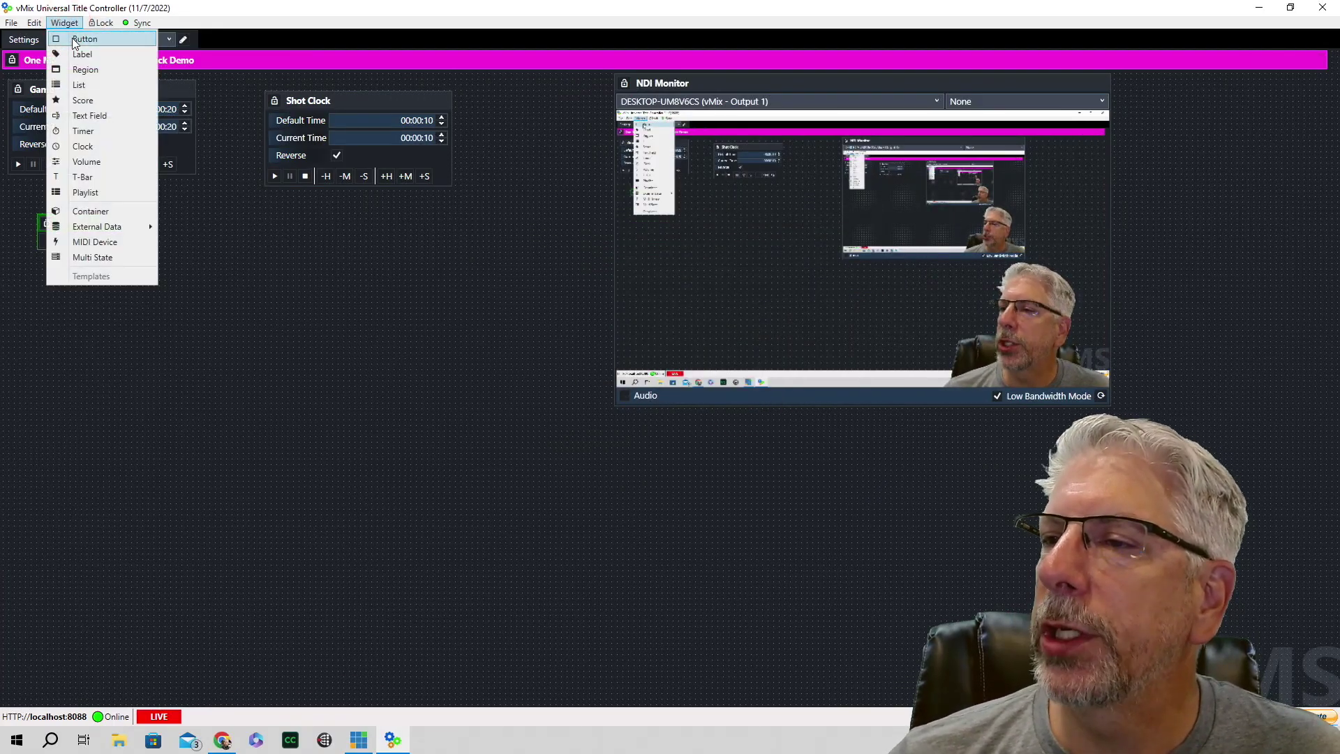
left_click(85, 39)
left_click(54, 316)
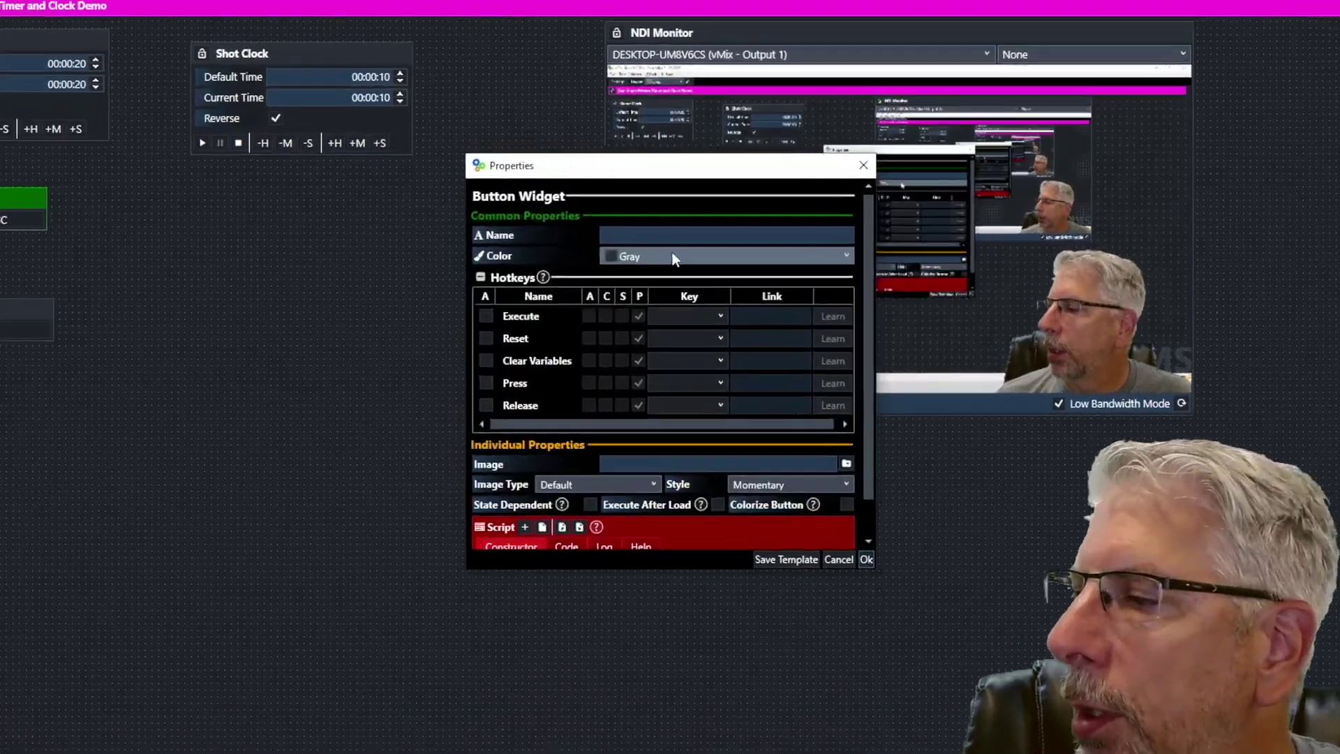
left_click(628, 249)
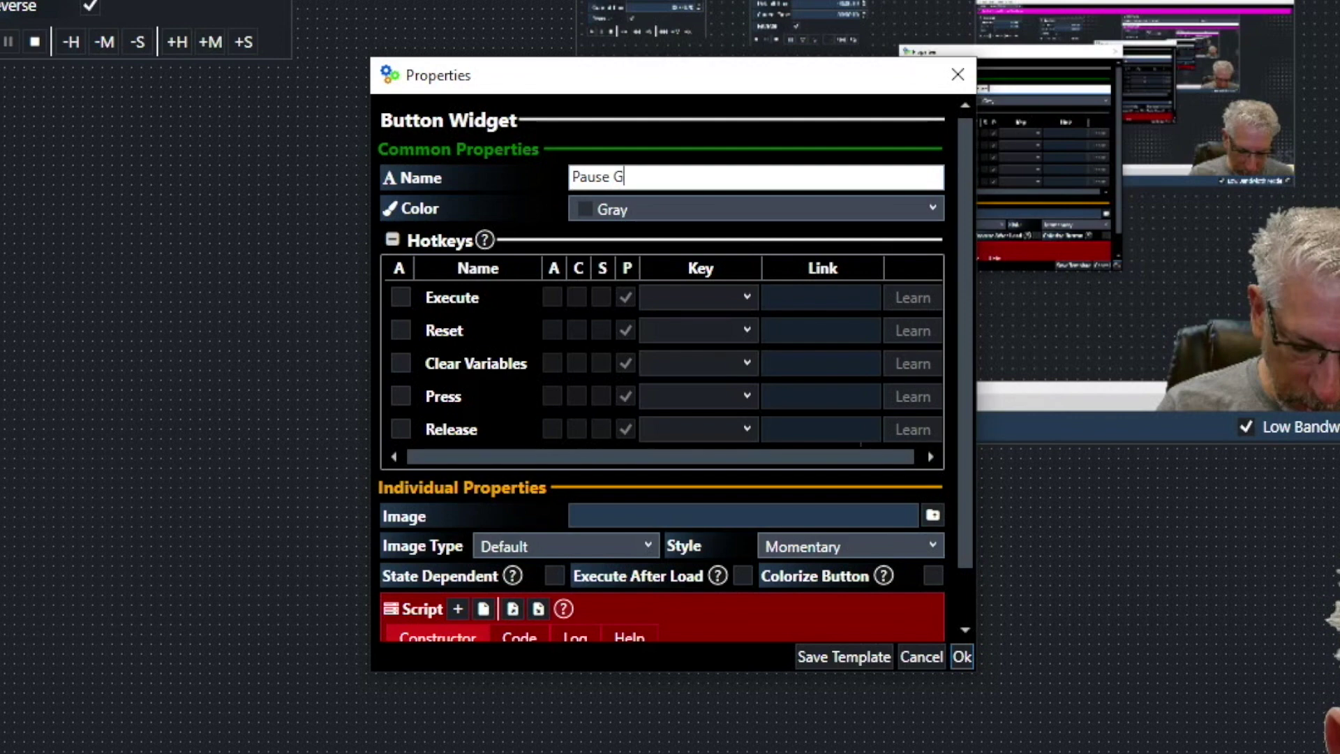
Add an ExecLink script command to the Pause GC button with the link "PauseGC"
scroll(480, 573, "down", 1)
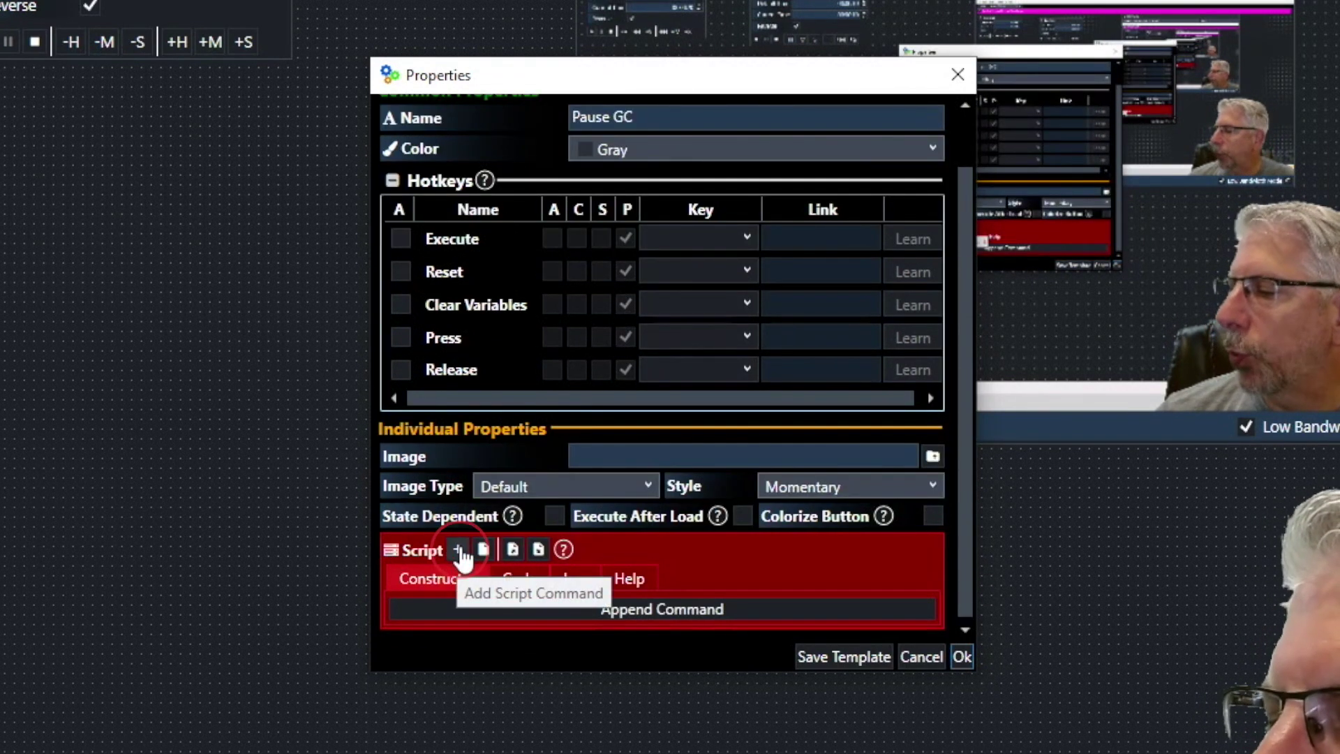
left_click(459, 549)
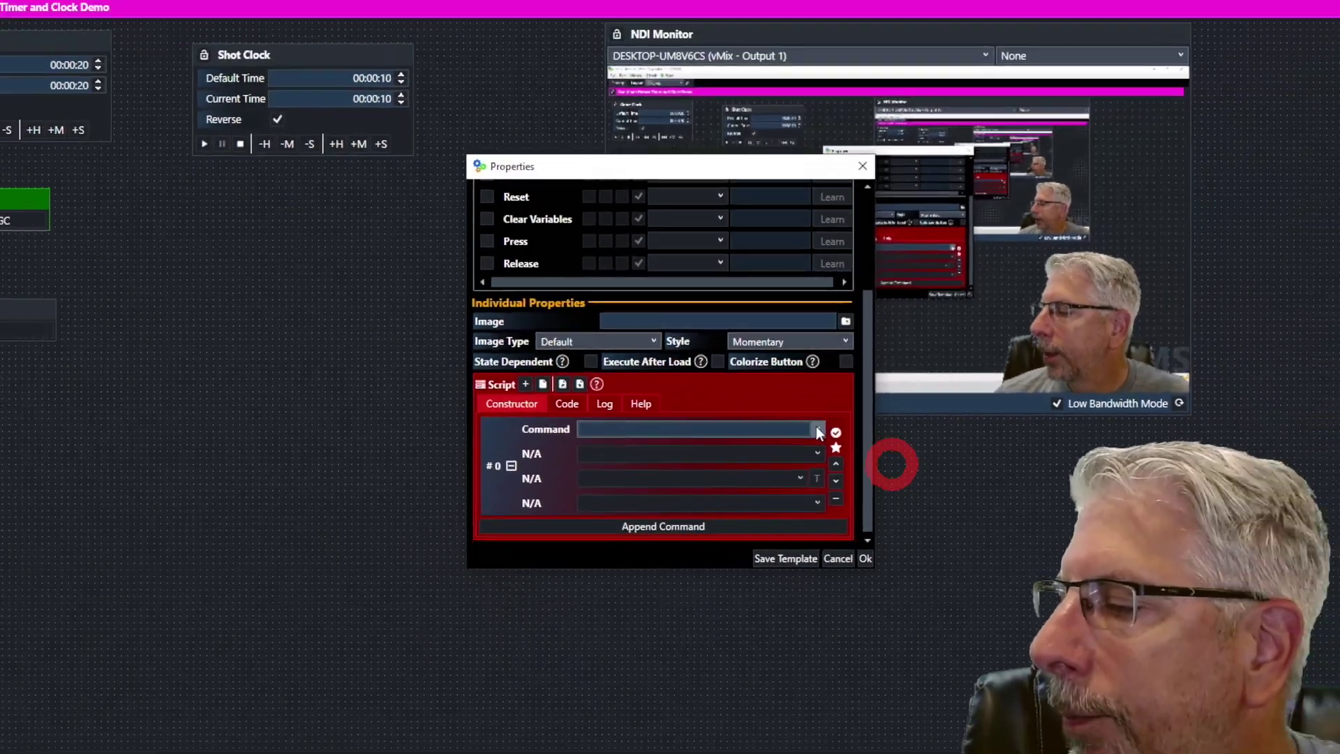
left_click(892, 465)
left_click(794, 419)
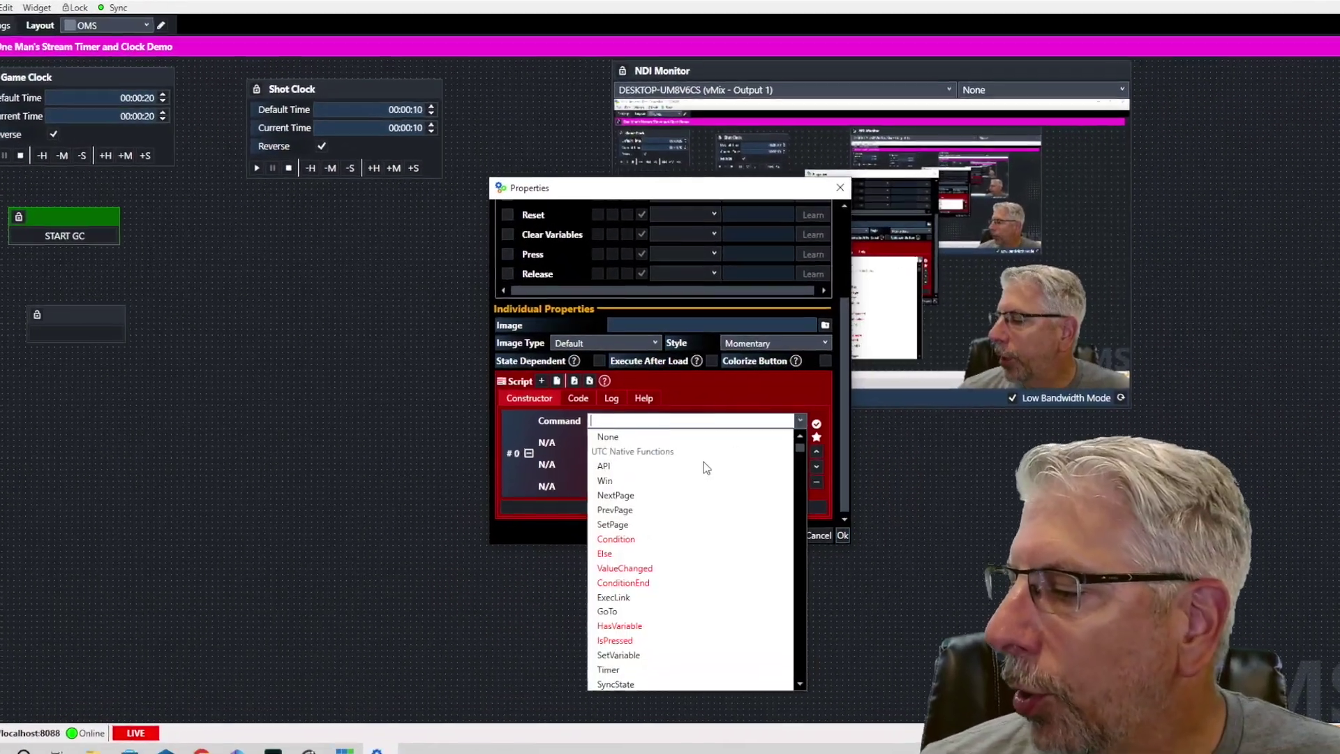
left_click(641, 565)
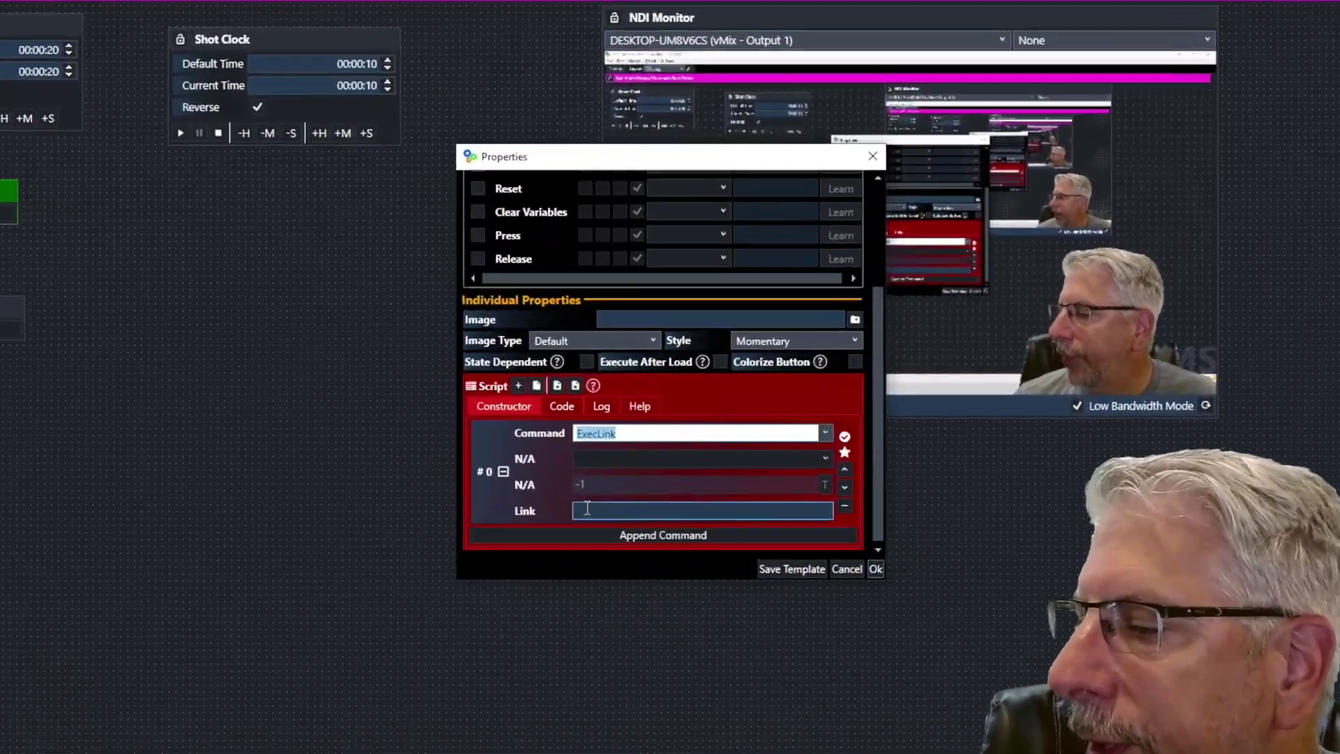
left_click(602, 483)
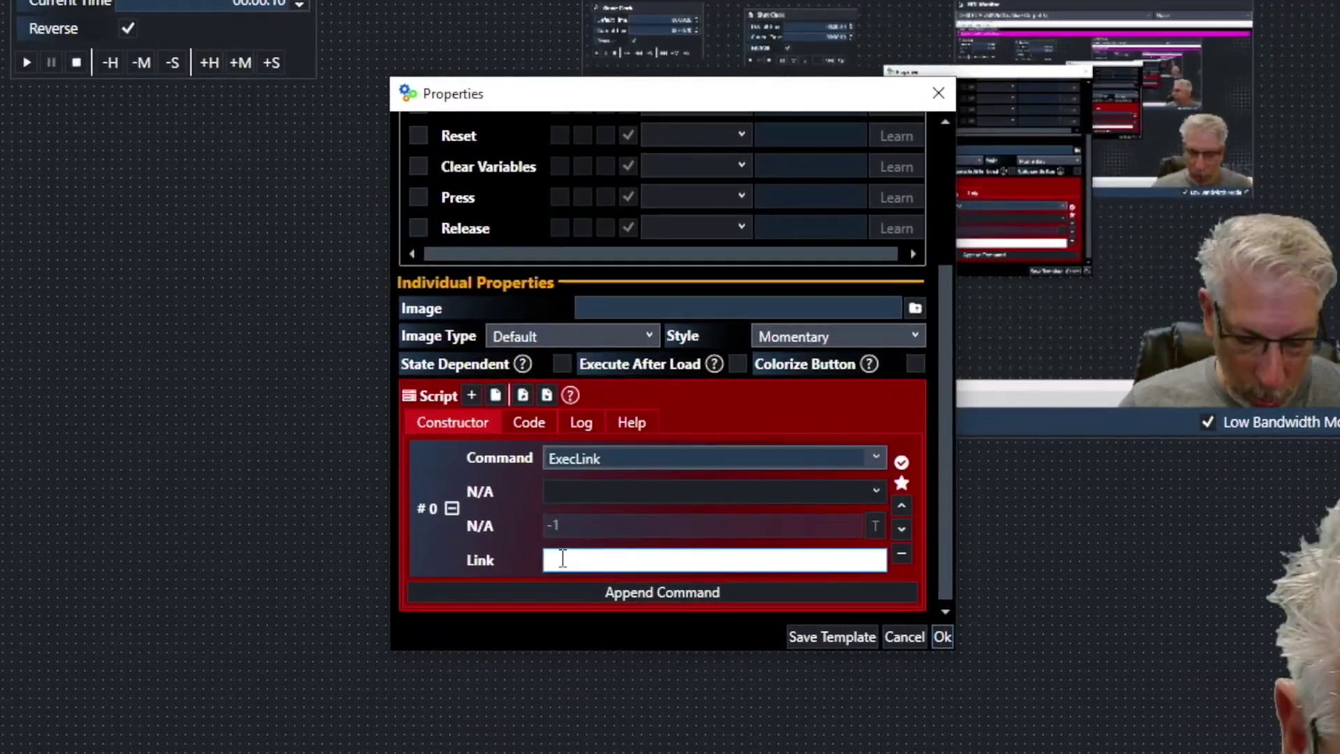
type("Pause GC")
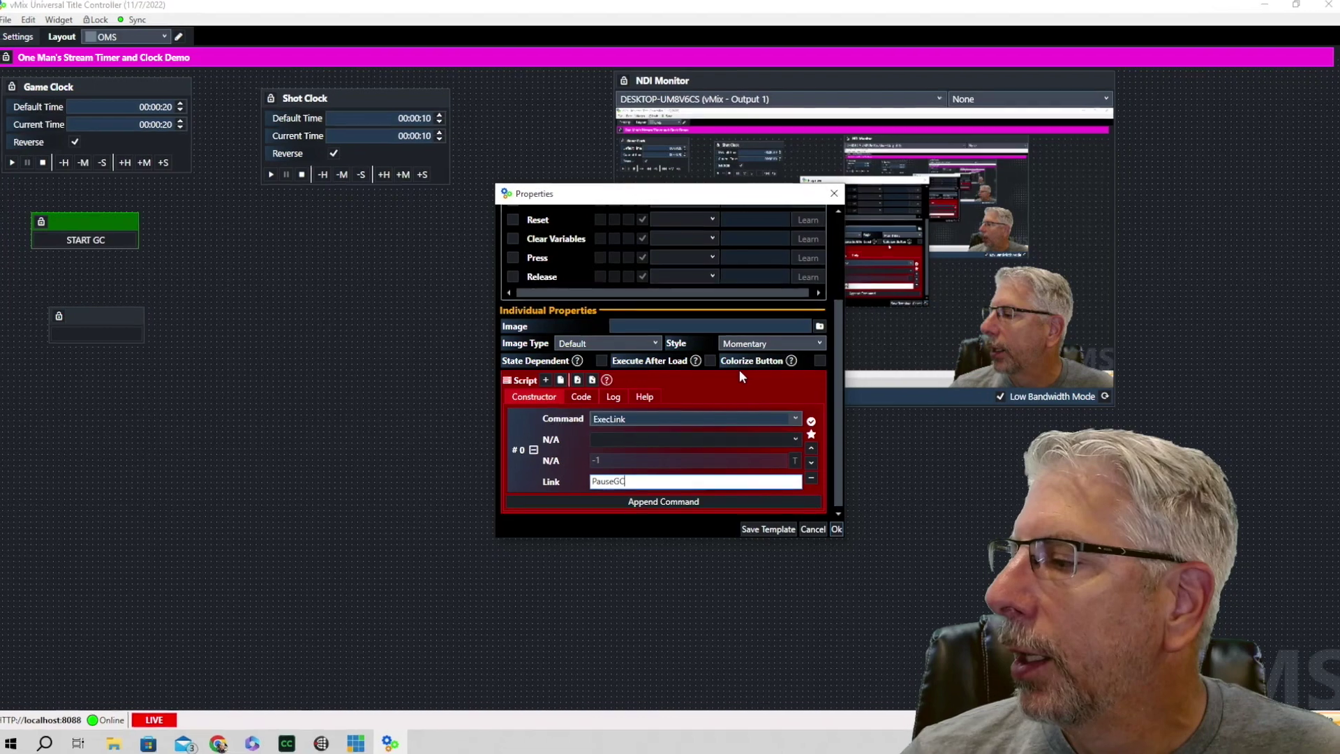
Set the Pause GC button's color to Aqua and place the widget directly below START GC
scroll(756, 345, "up", 3)
left_click(815, 268)
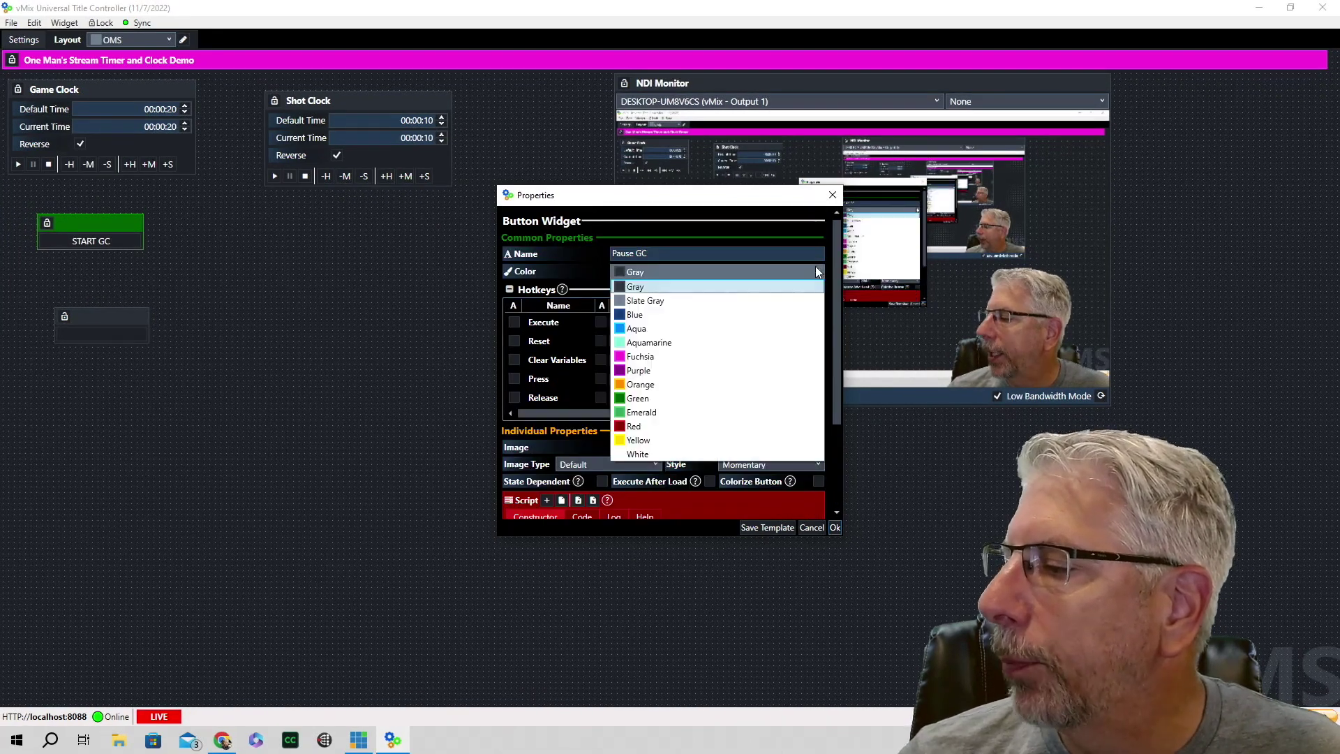
left_click(636, 328)
left_click(835, 527)
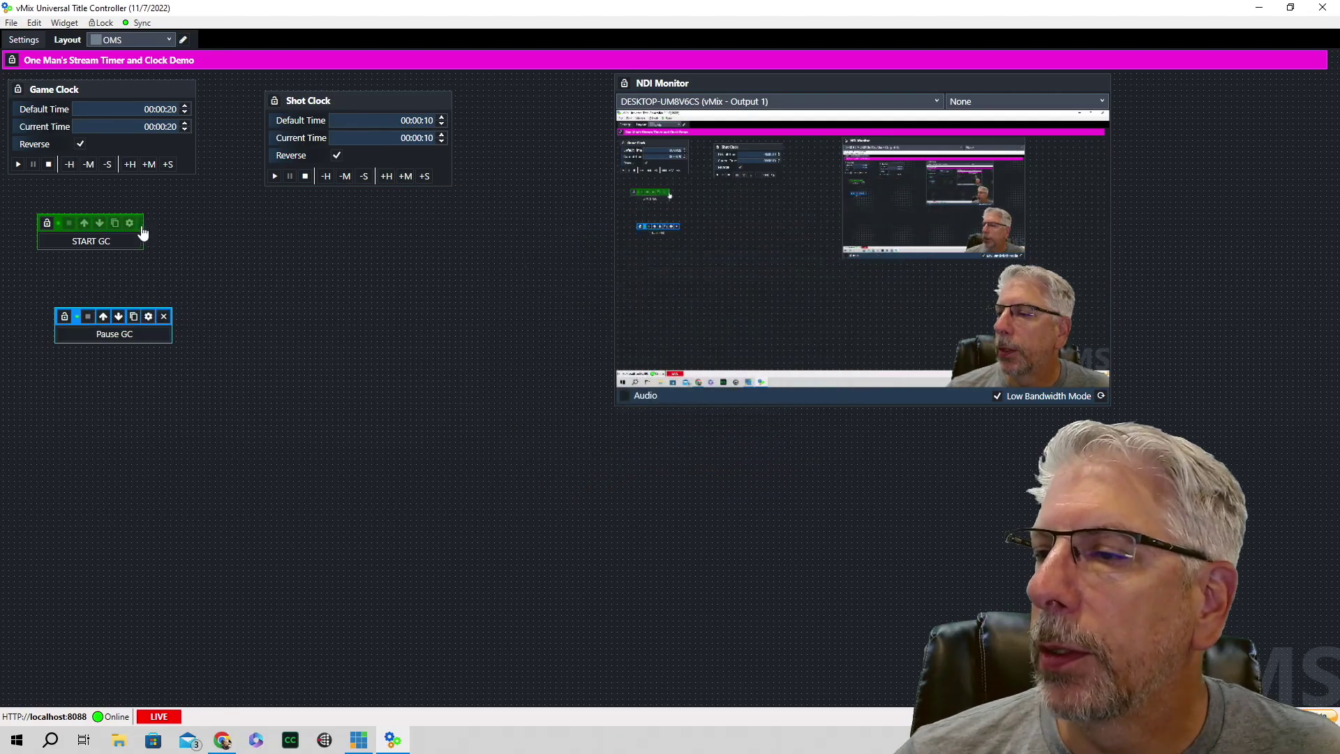
left_click_drag(78, 318, 61, 264)
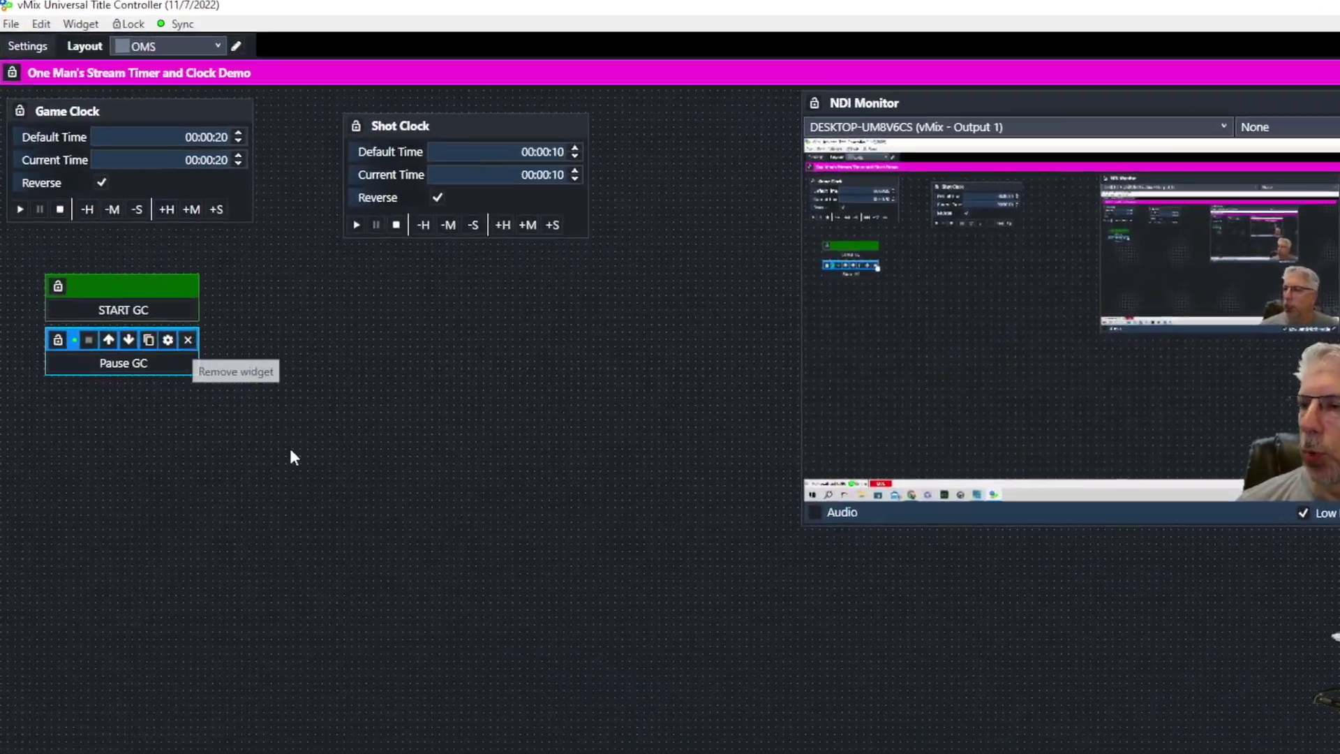
Test the Game Clock by starting it with START GC, pausing it with Pause GC and resuming it
left_click(162, 395)
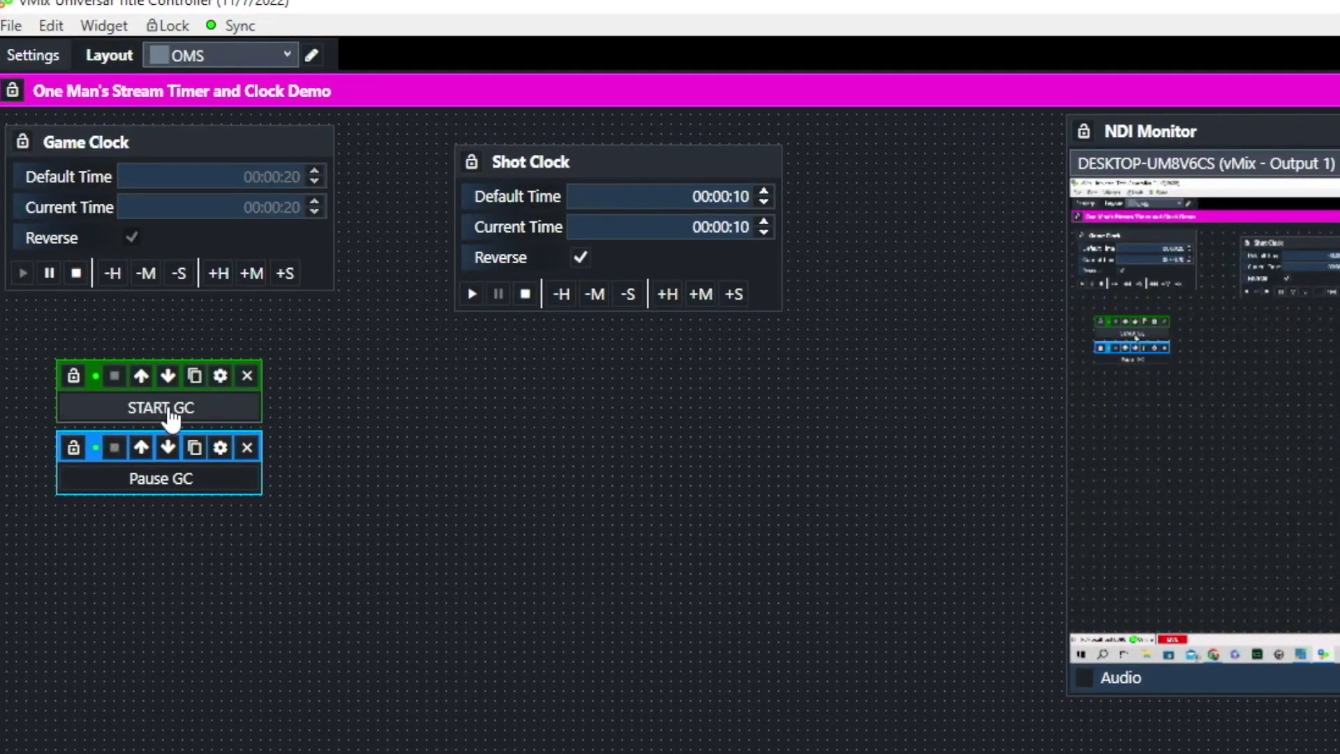
left_click(289, 212)
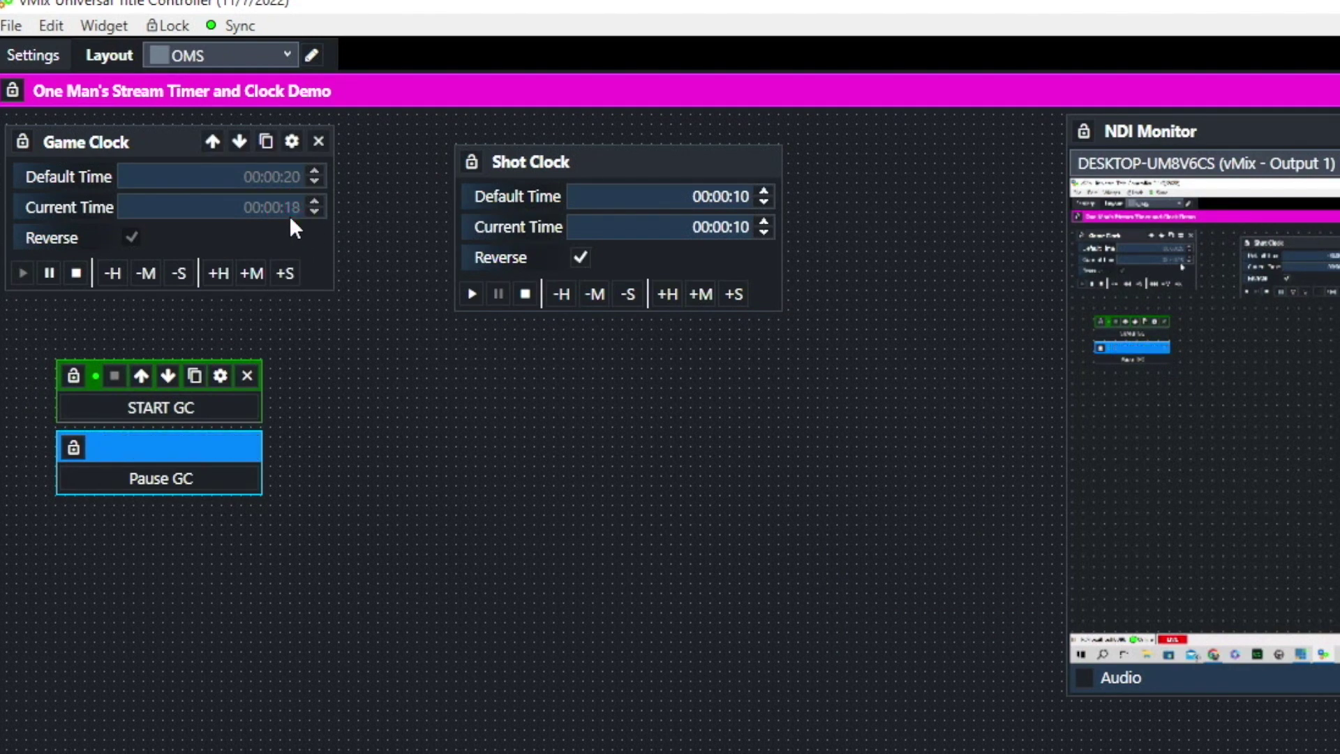
left_click(150, 488)
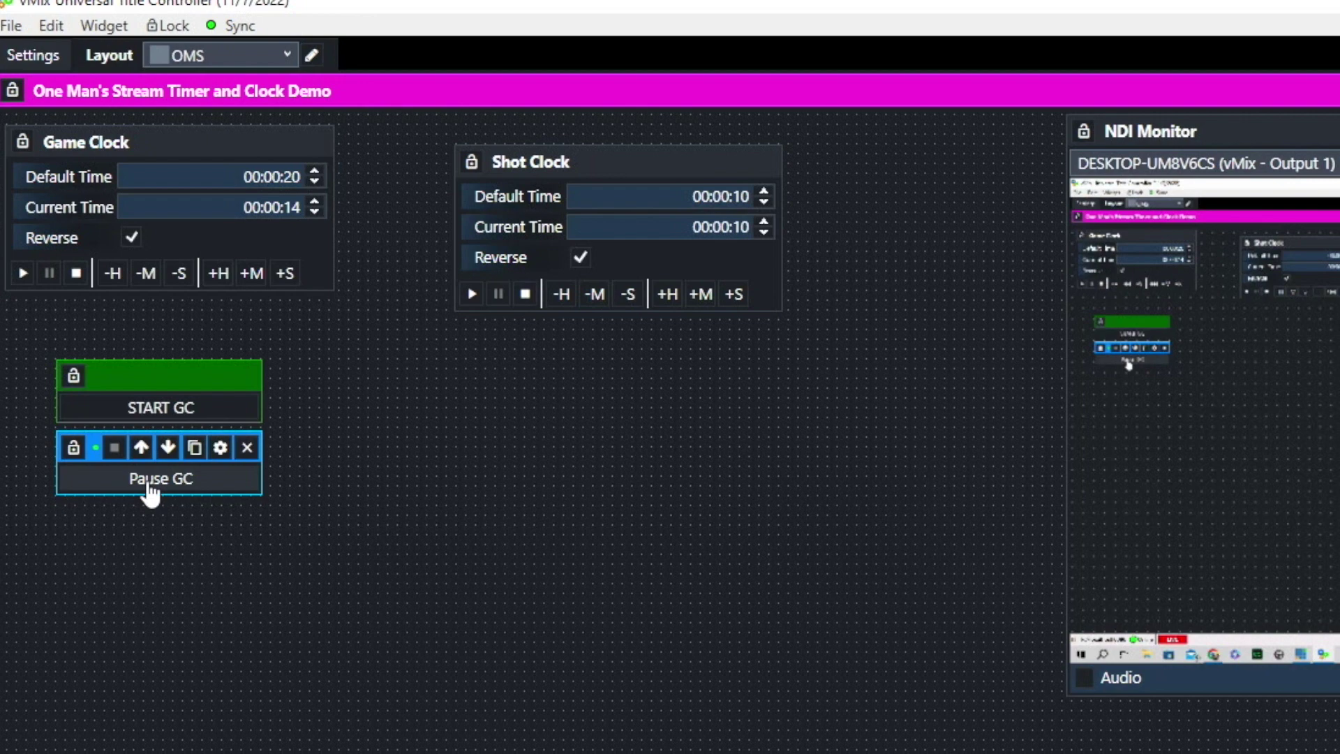
left_click(294, 208)
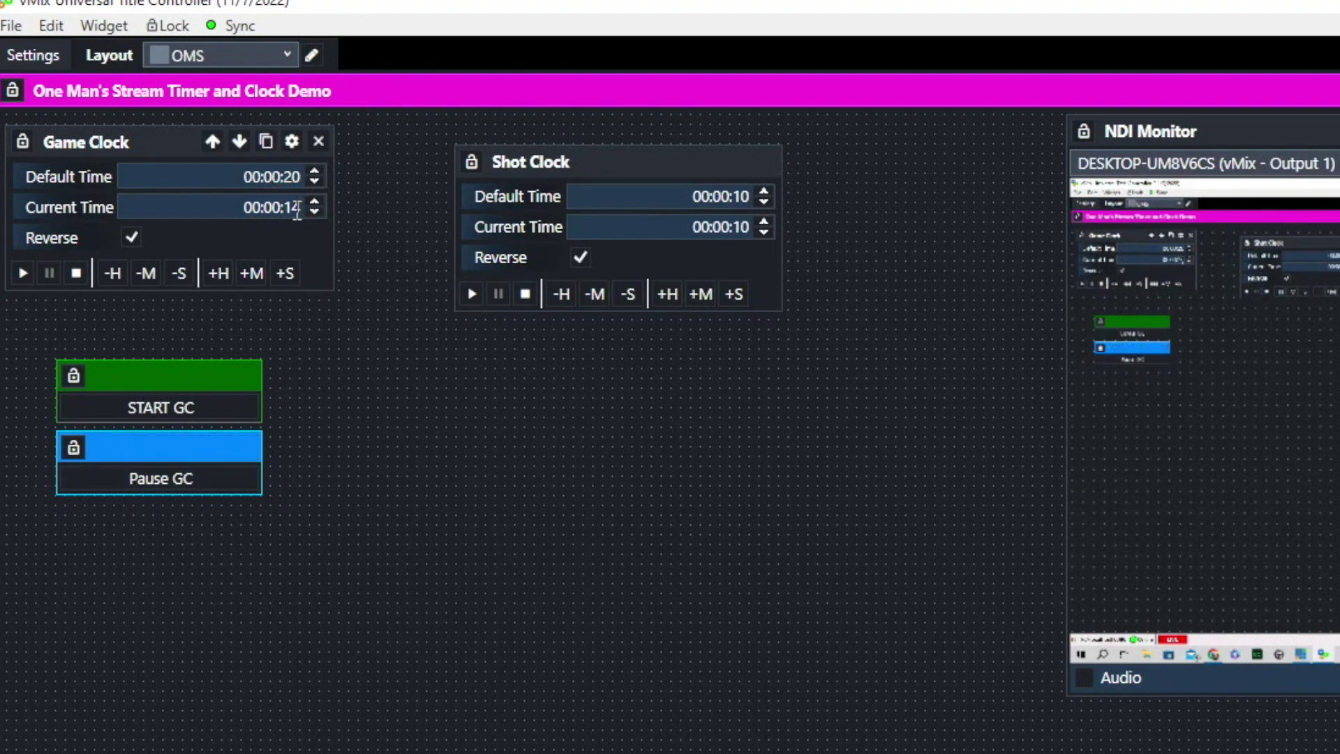
left_click(151, 404)
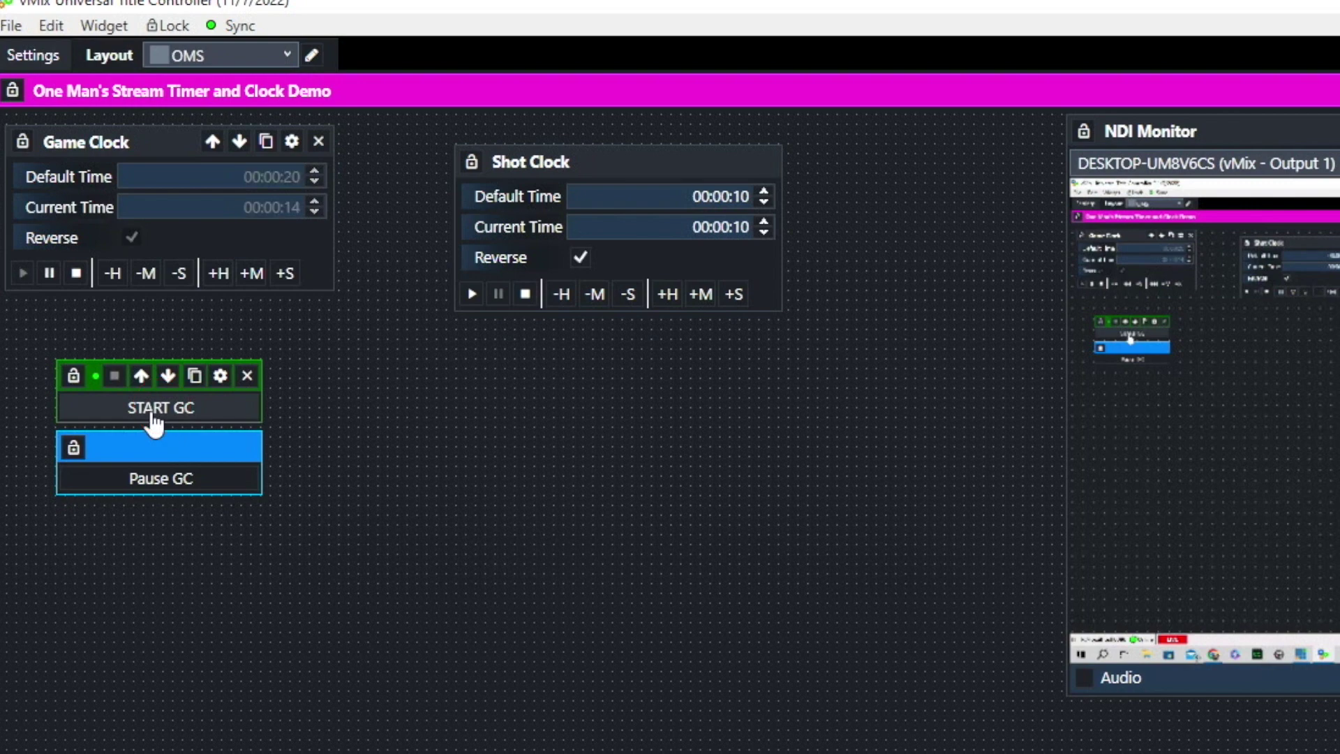
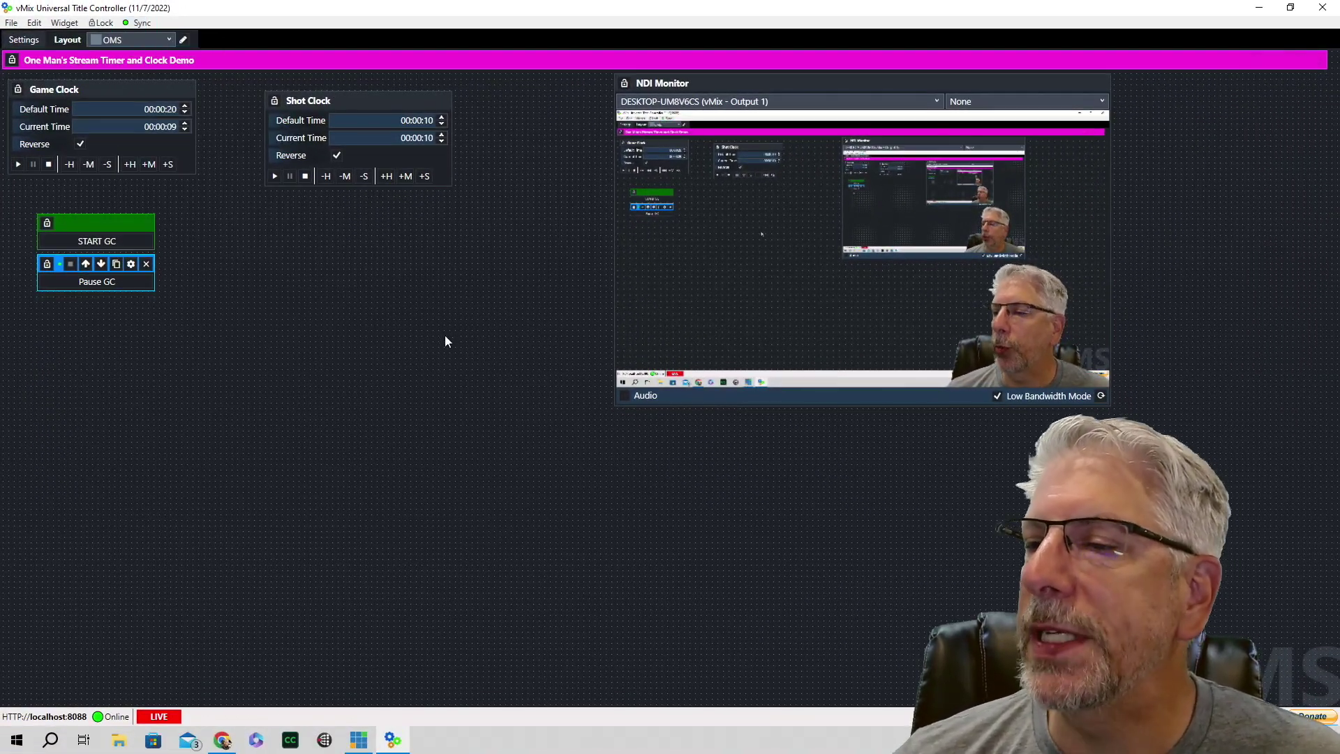
Add another button widget below Pause GC and name it "Reset GC"
left_click(64, 23)
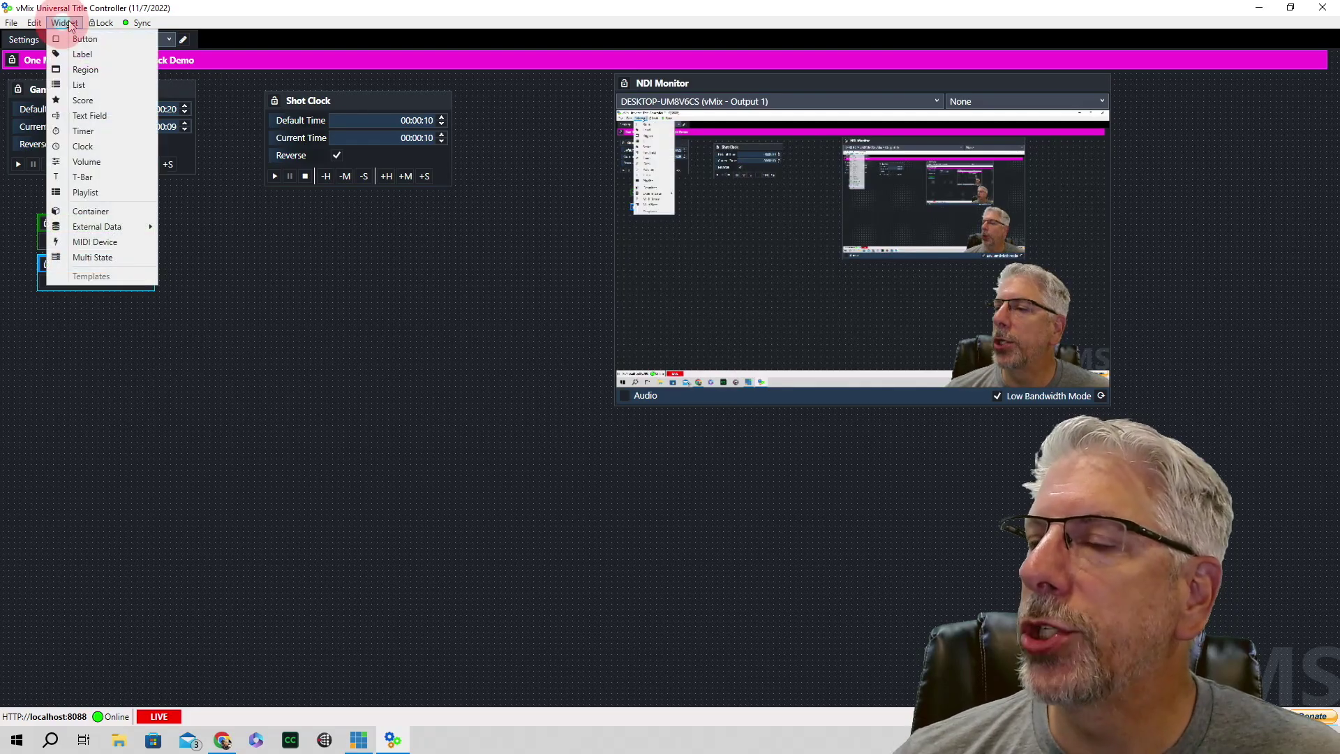
left_click(78, 40)
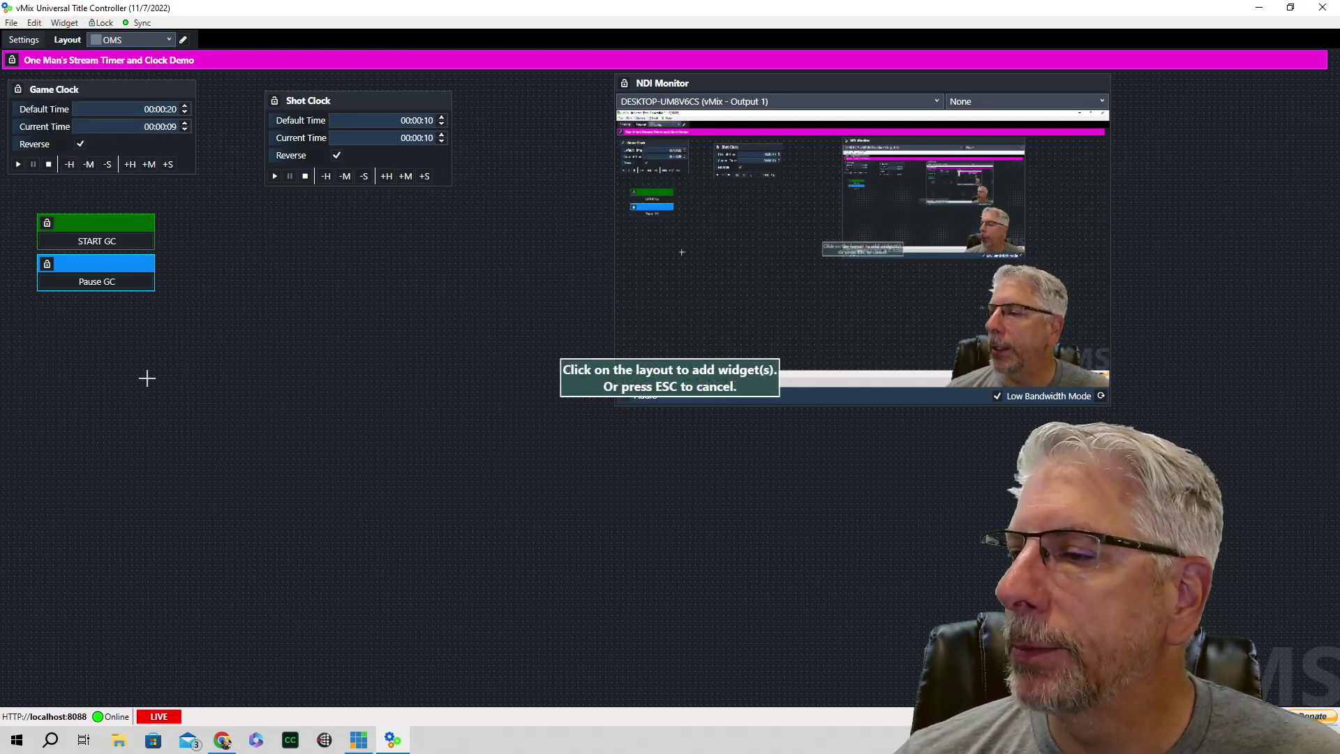
left_click(144, 377)
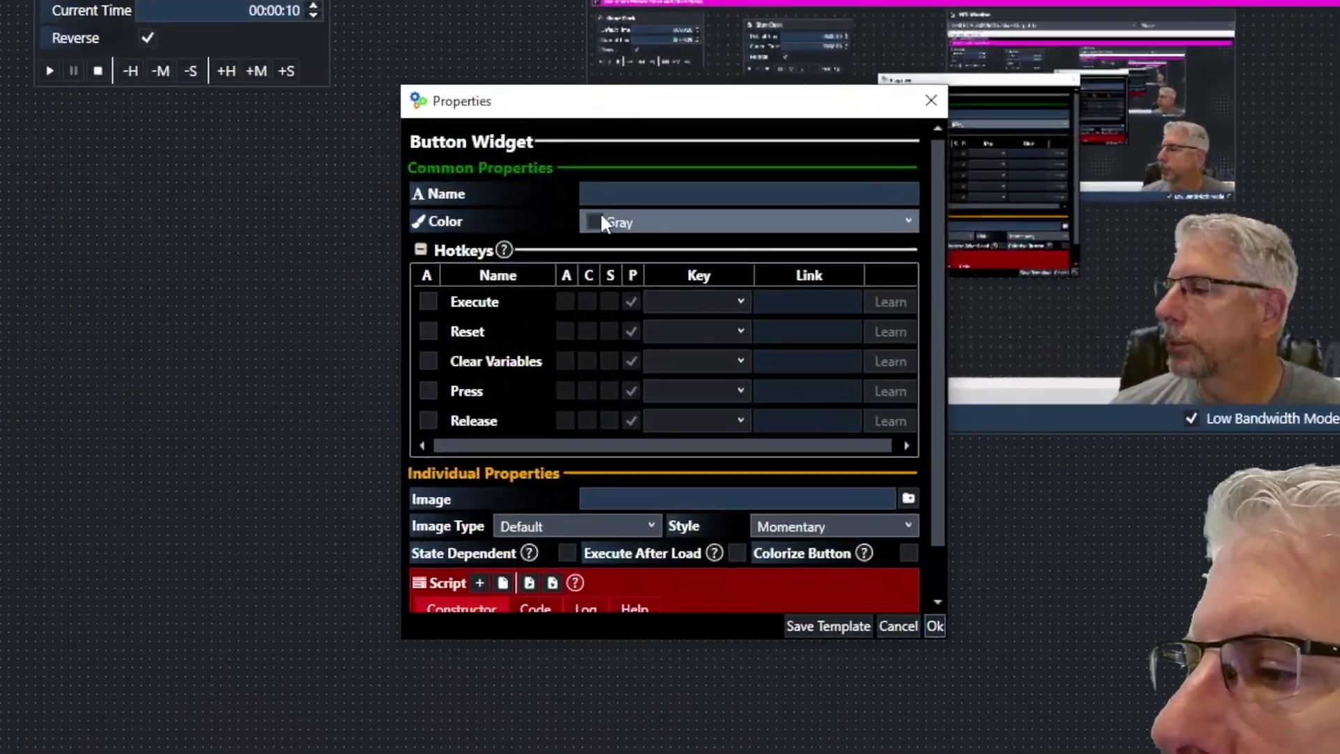
left_click(607, 189)
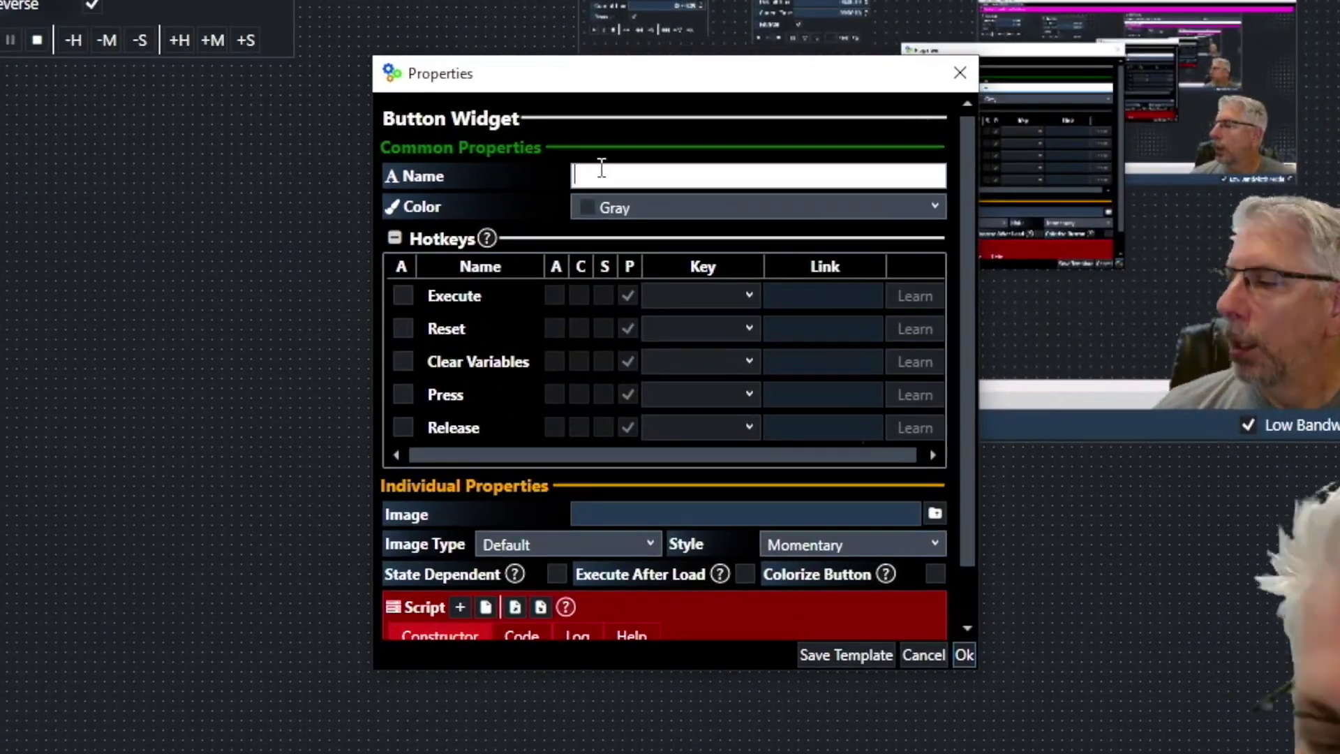
type("Reset GC")
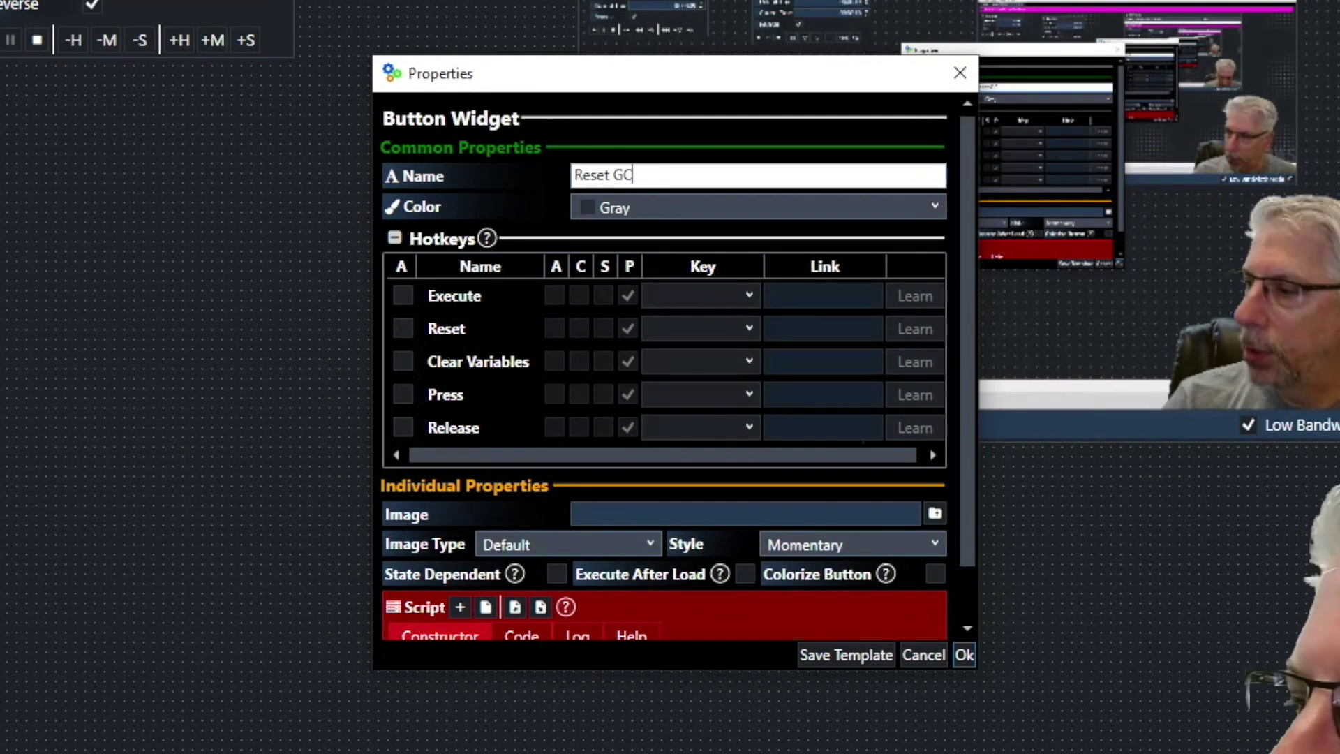
Add an ExecLink script command to the Reset GC button with the link "ResetGC" and save its properties
scroll(730, 336, "down", 1)
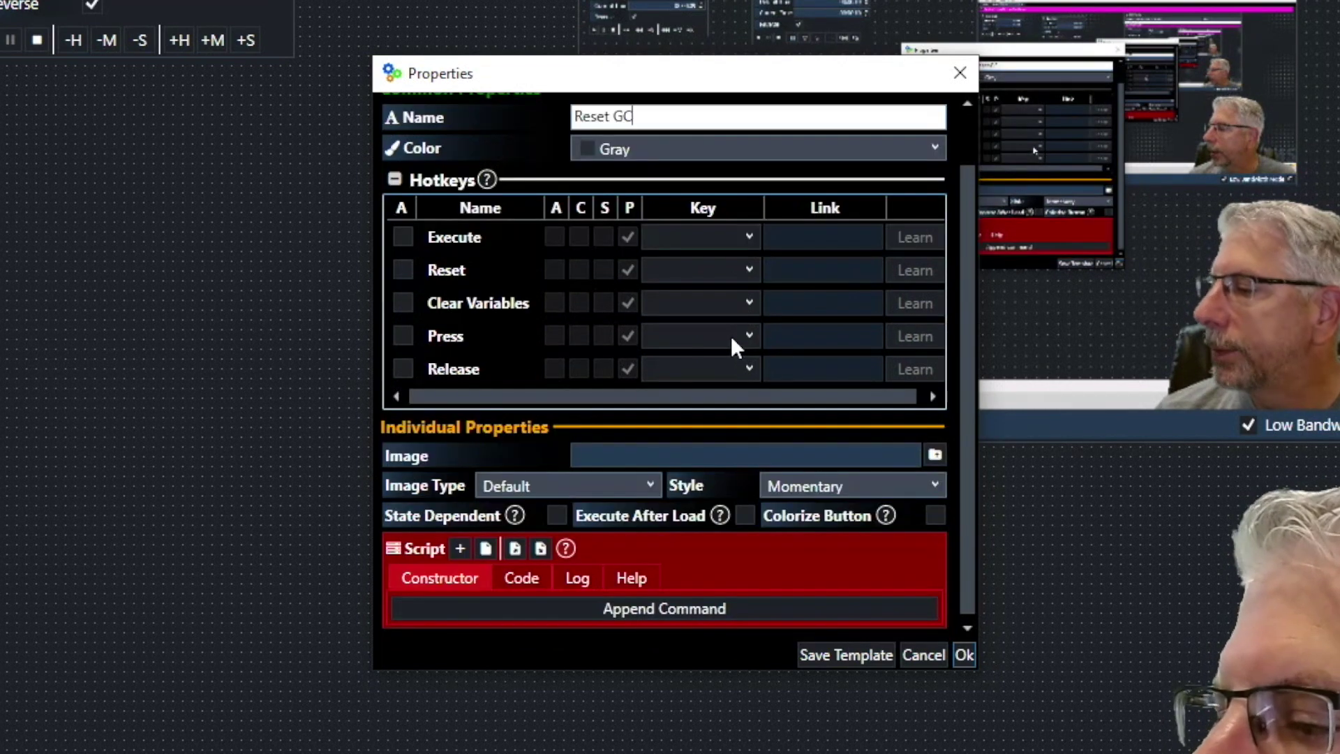
left_click(461, 549)
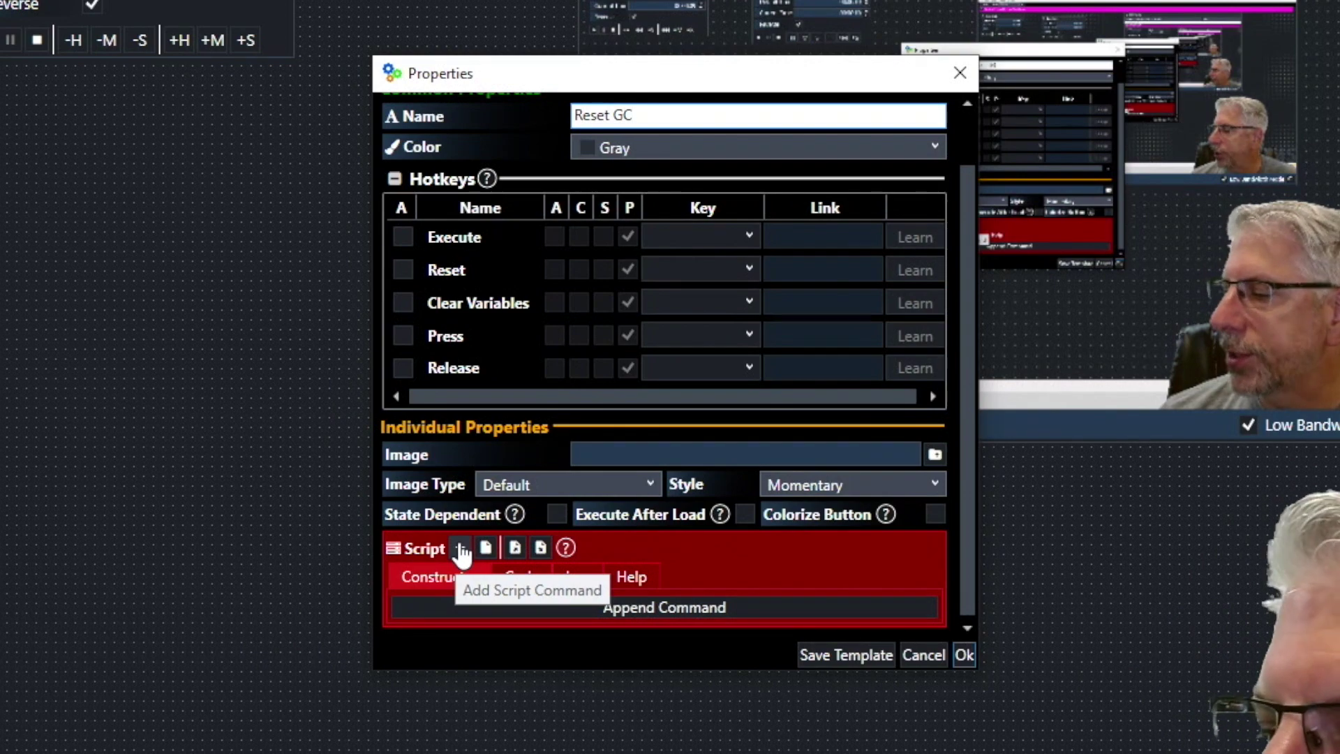
left_click(461, 550)
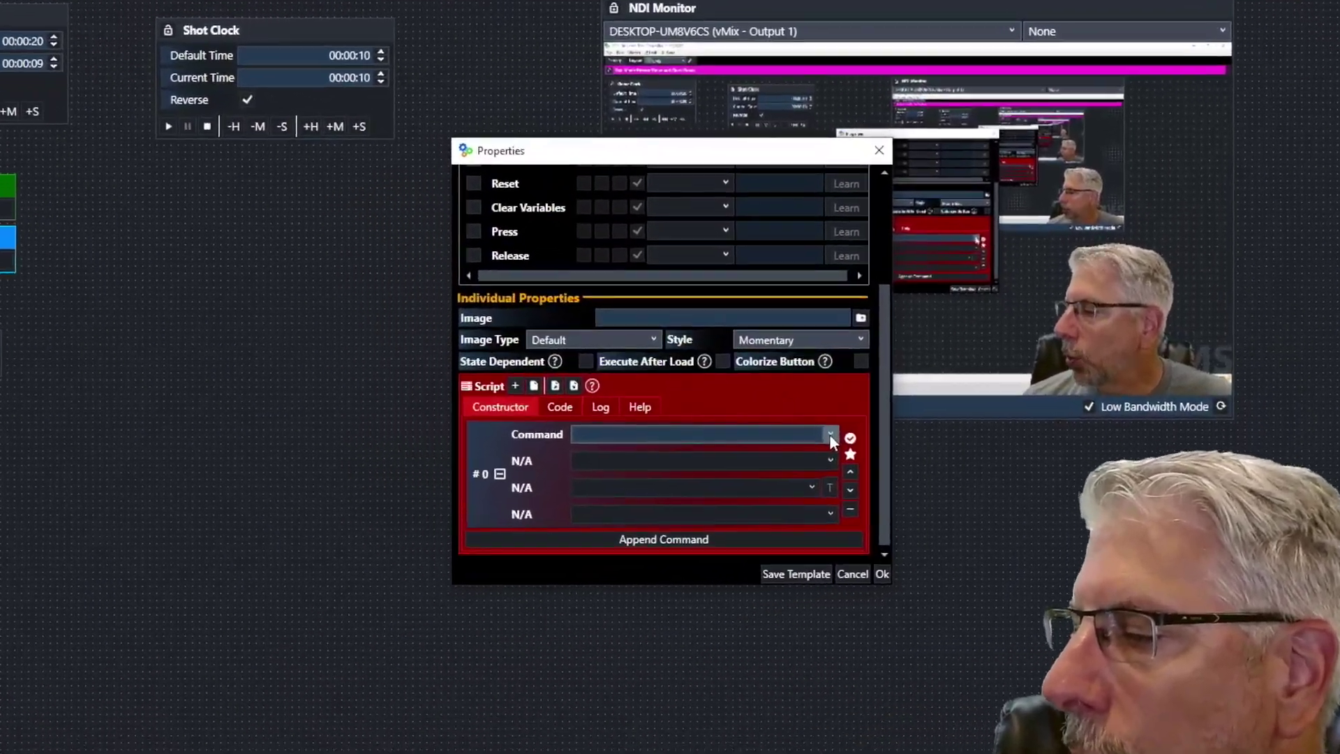
left_click(804, 423)
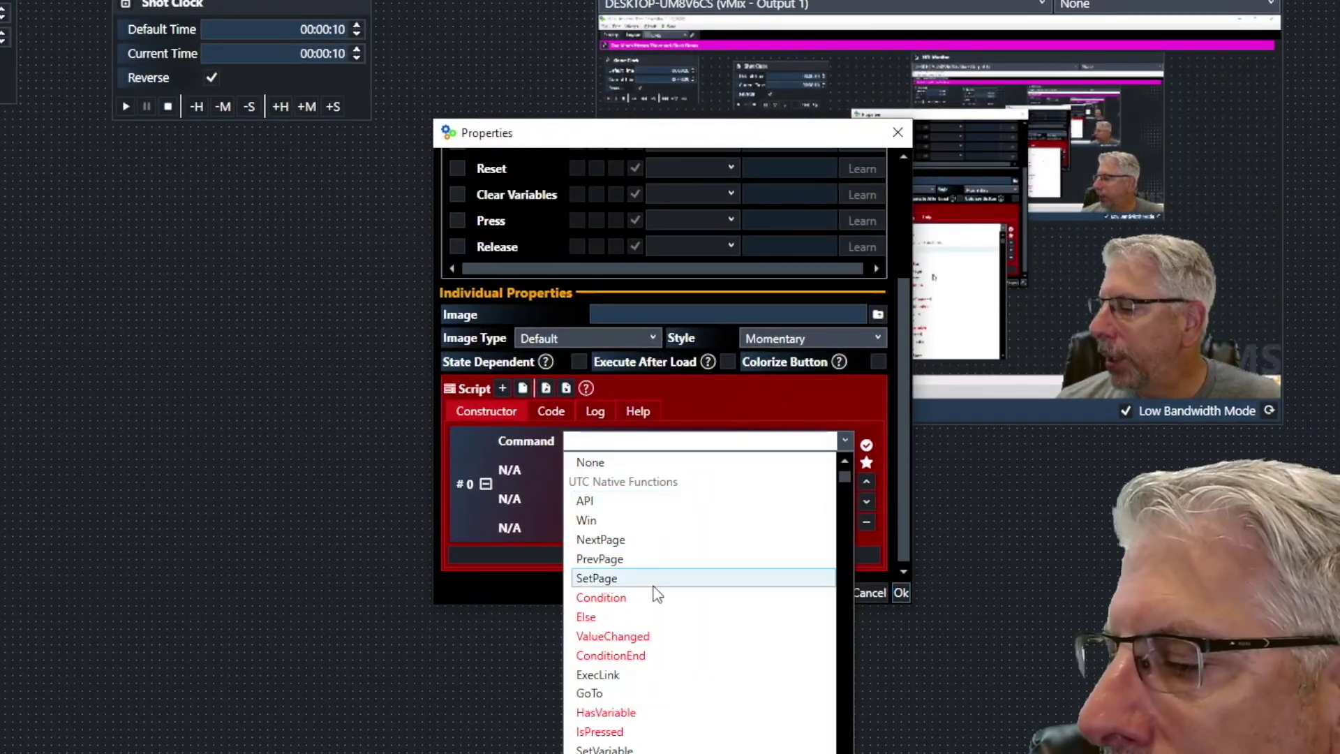
left_click(617, 675)
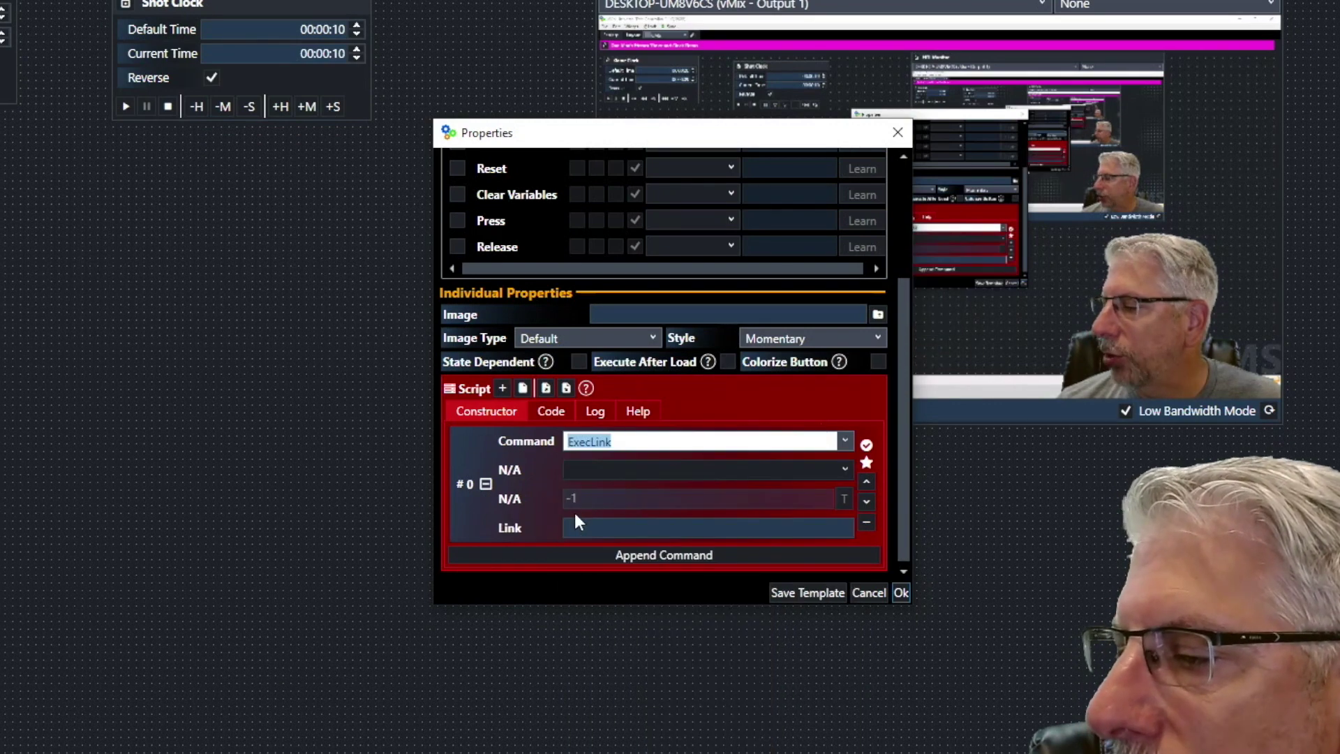
left_click(585, 527)
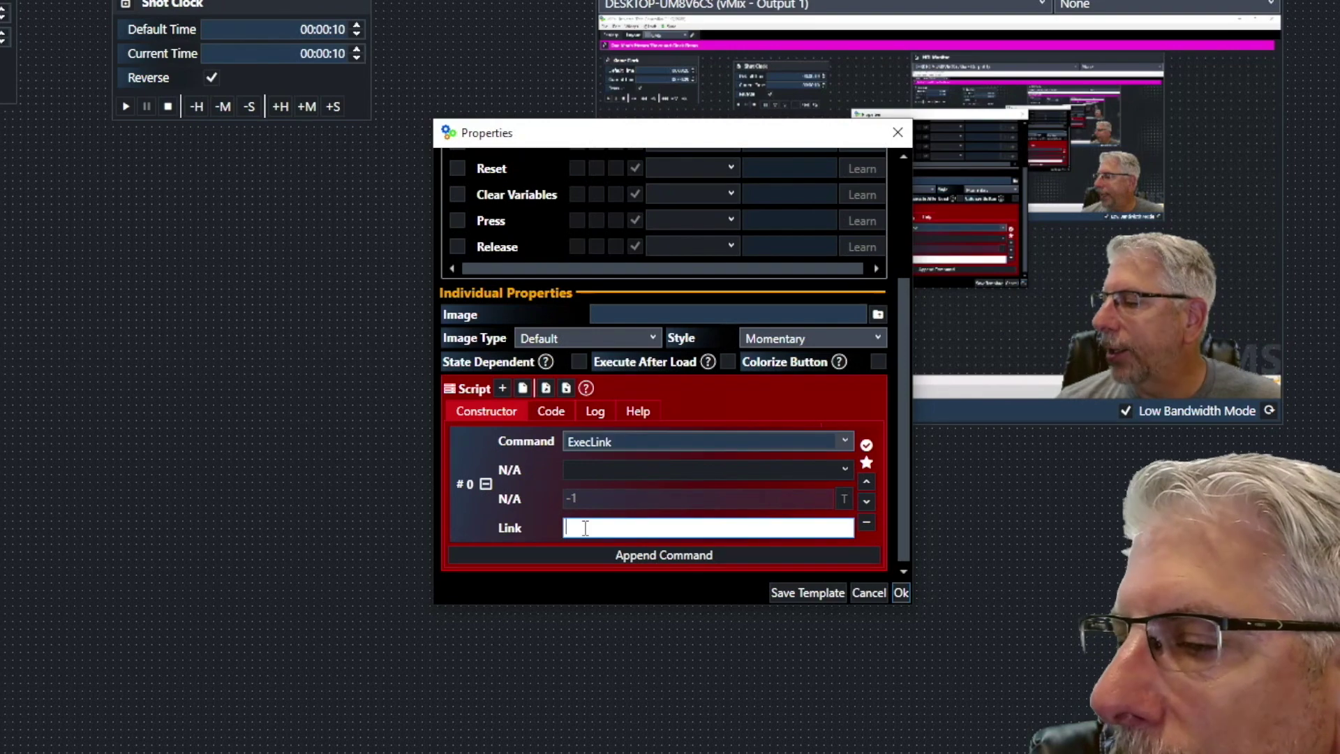
type("Rese")
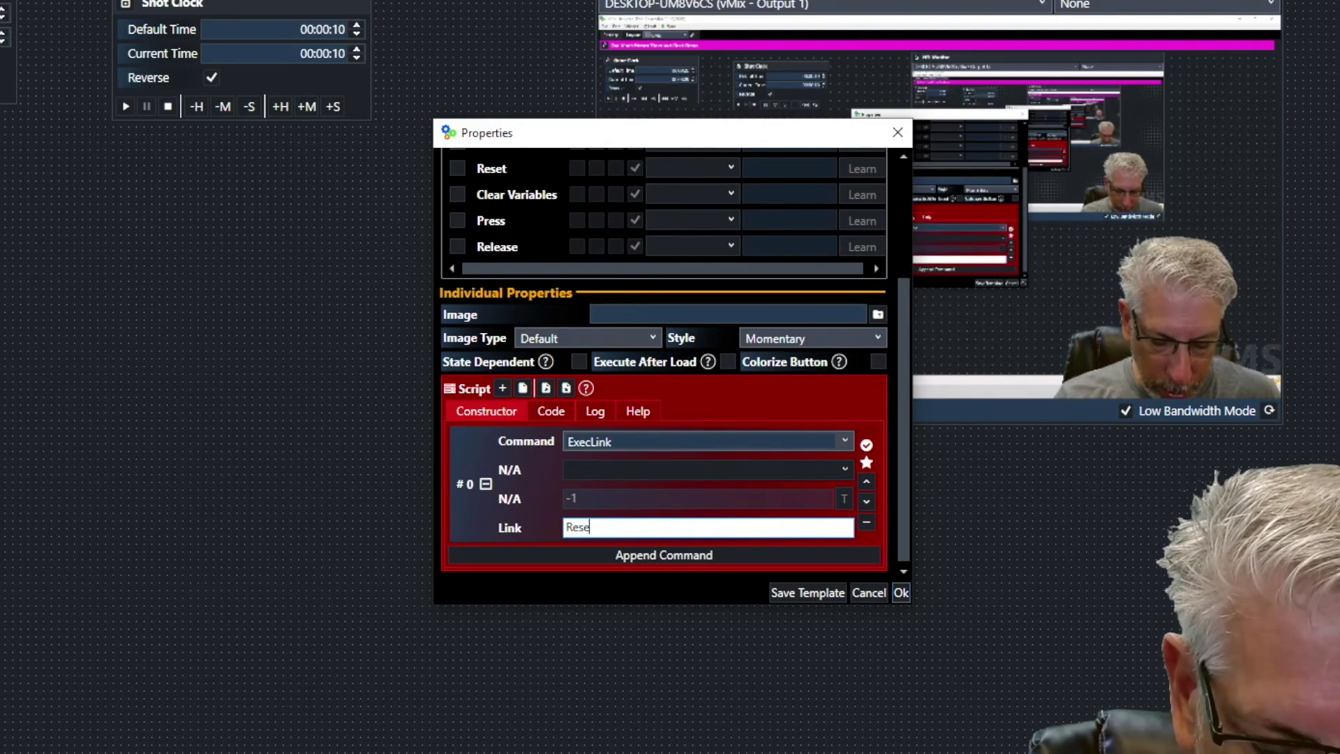
type("tGC")
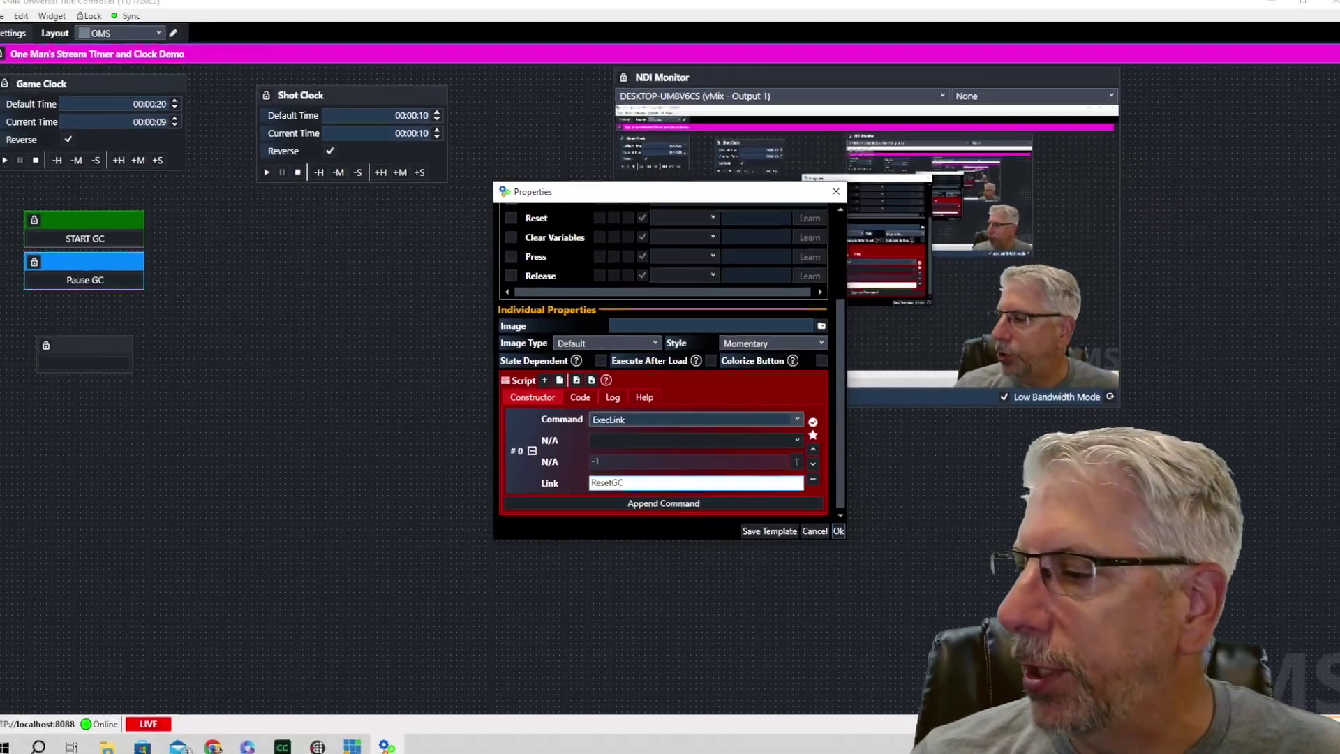
left_click(834, 527)
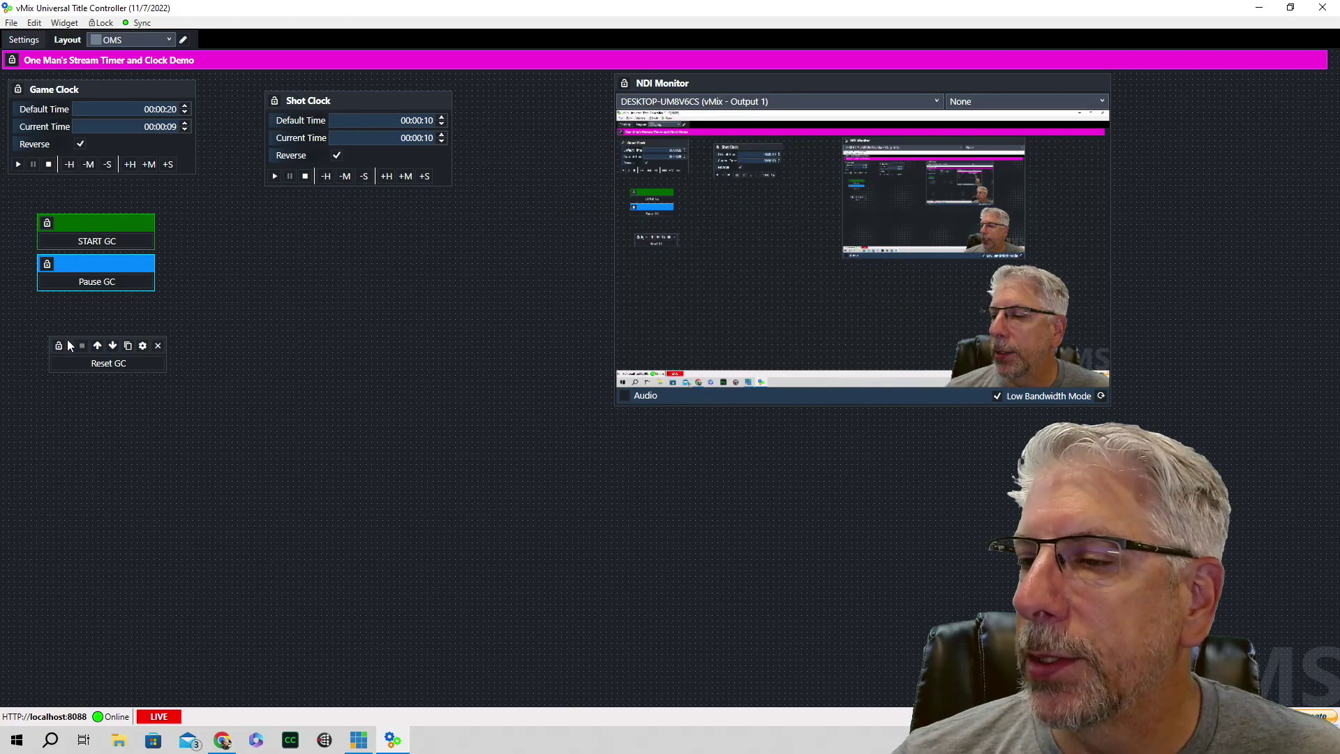
Place the Reset GC button directly below Pause GC and set its color to Red
left_click_drag(68, 337, 58, 300)
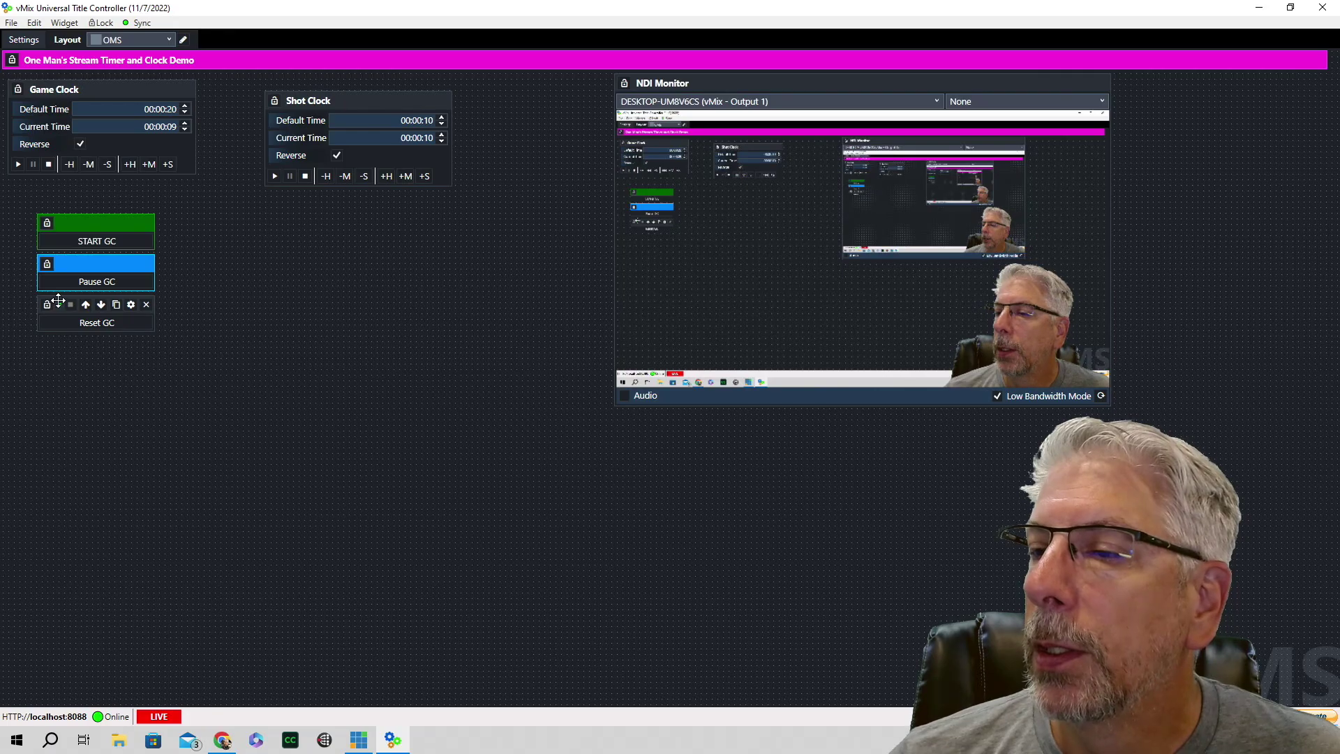
left_click(131, 304)
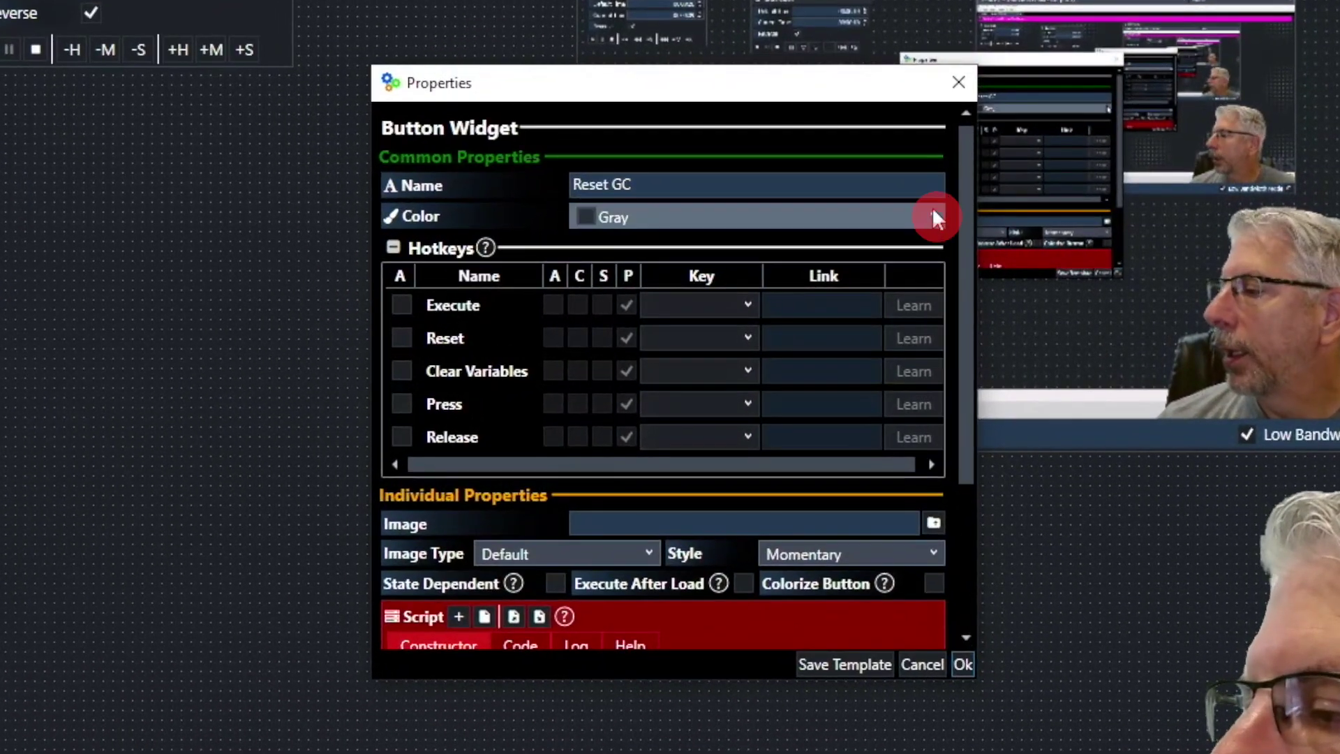
left_click(881, 239)
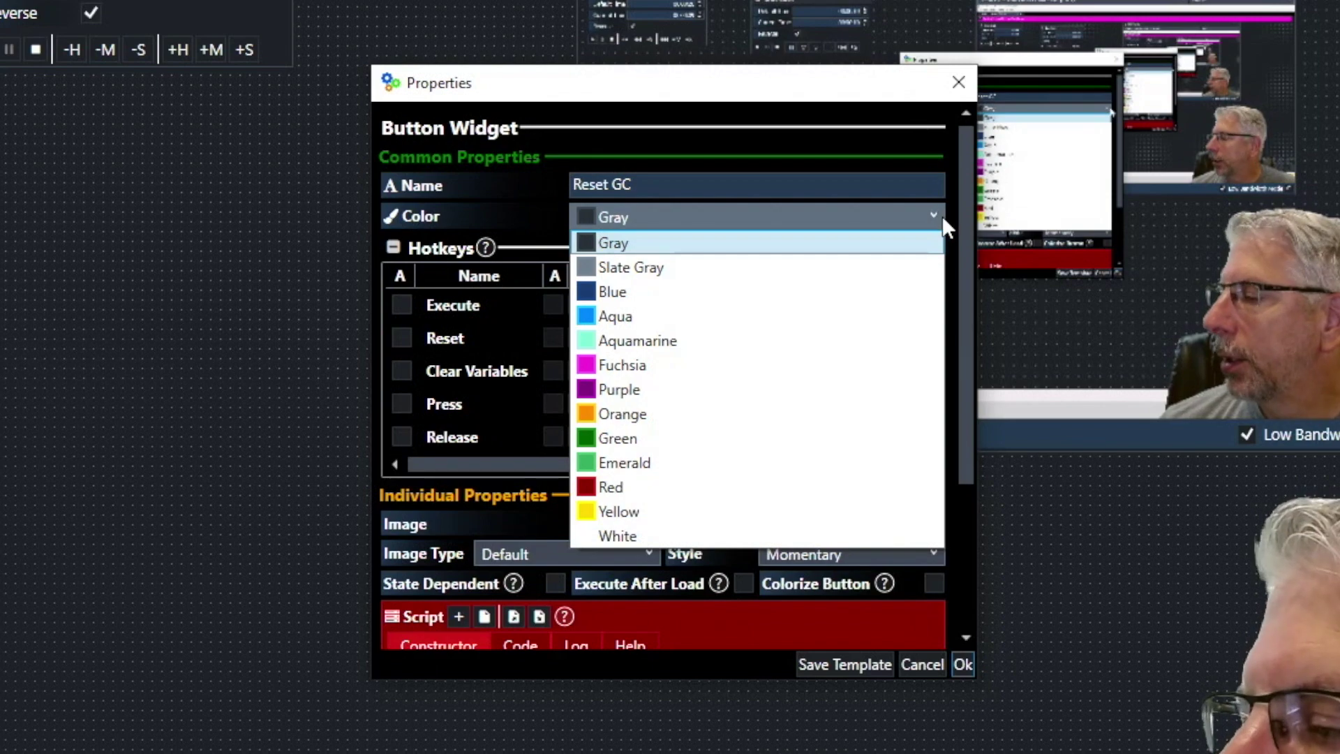
left_click(611, 487)
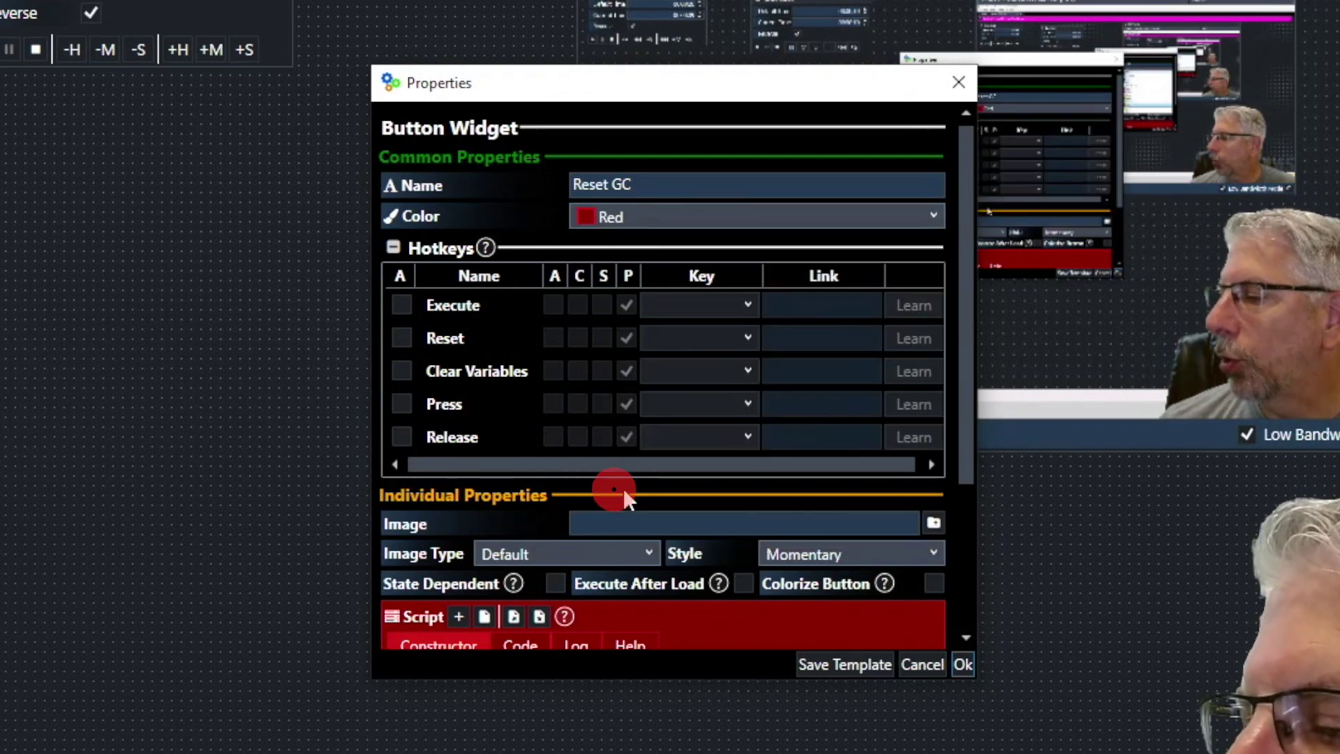
left_click(963, 664)
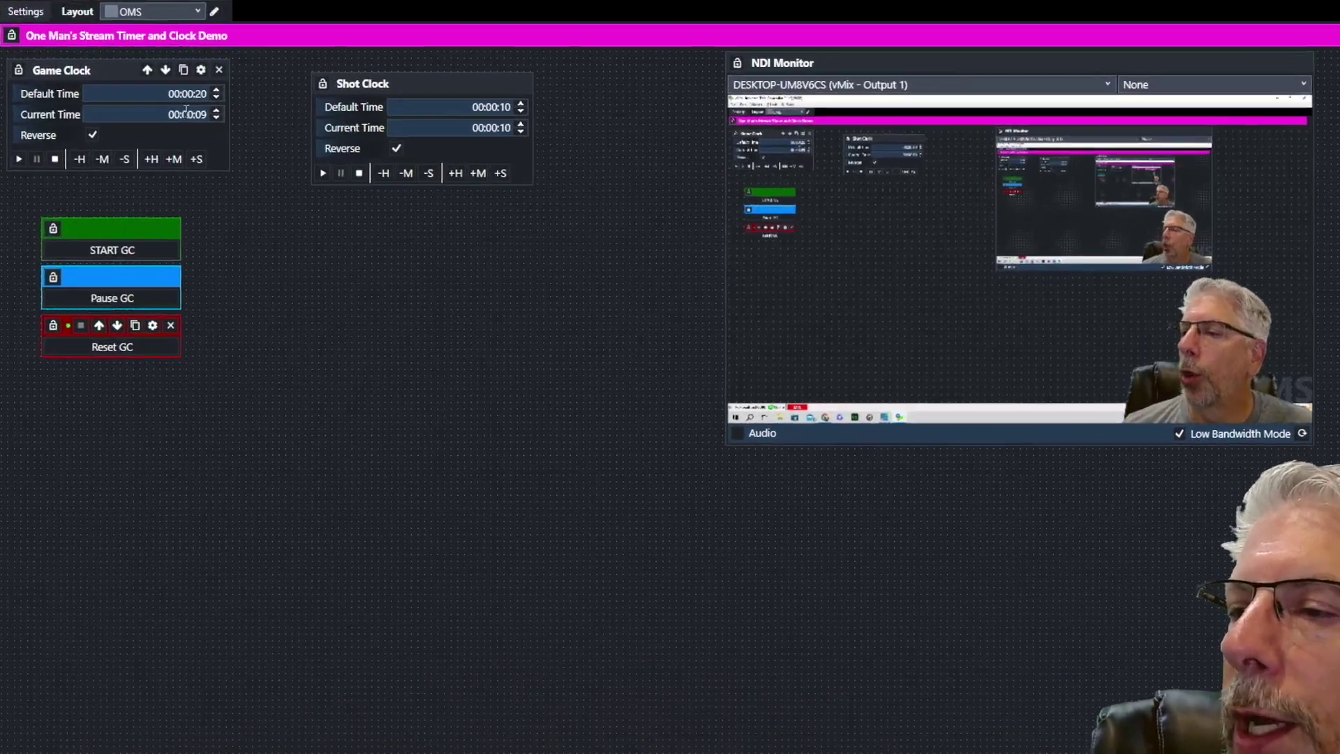
Test the Game Clock buttons by resetting, starting, pausing and resuming the clock, finishing with another reset
left_click(289, 78)
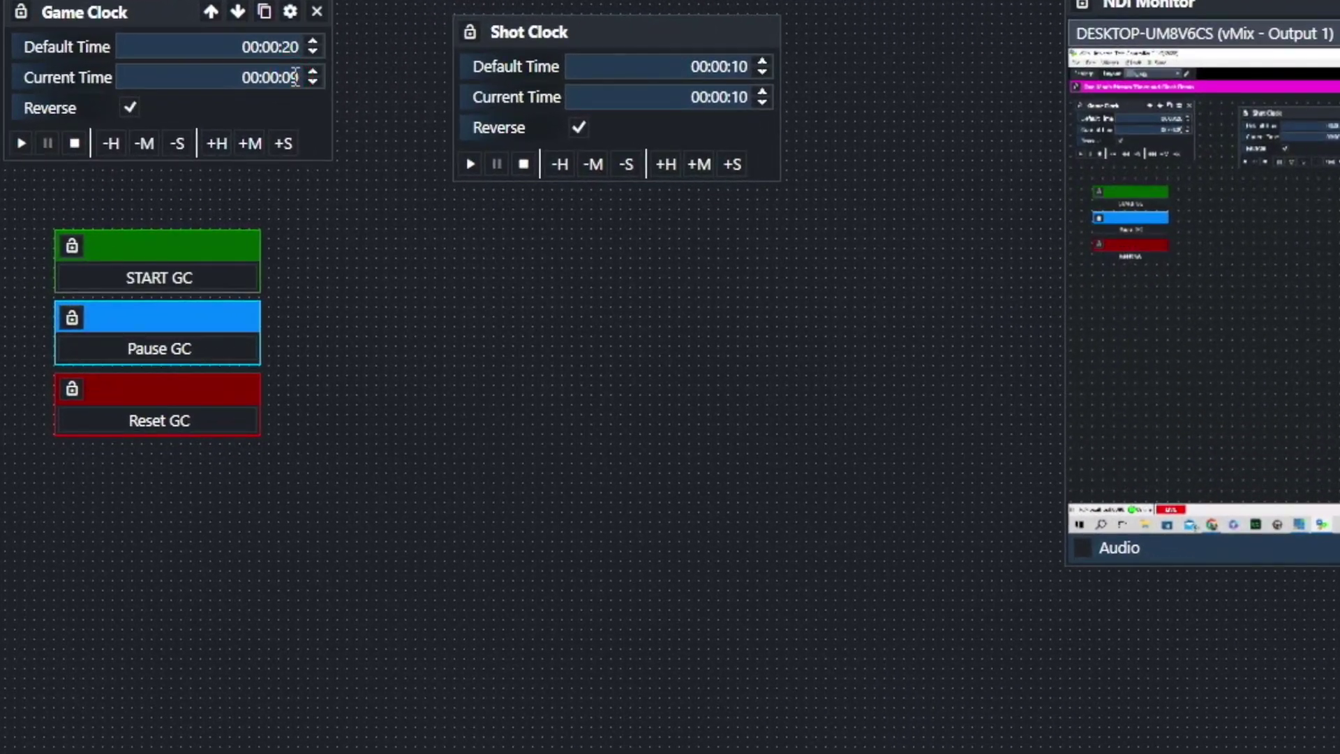
left_click(168, 420)
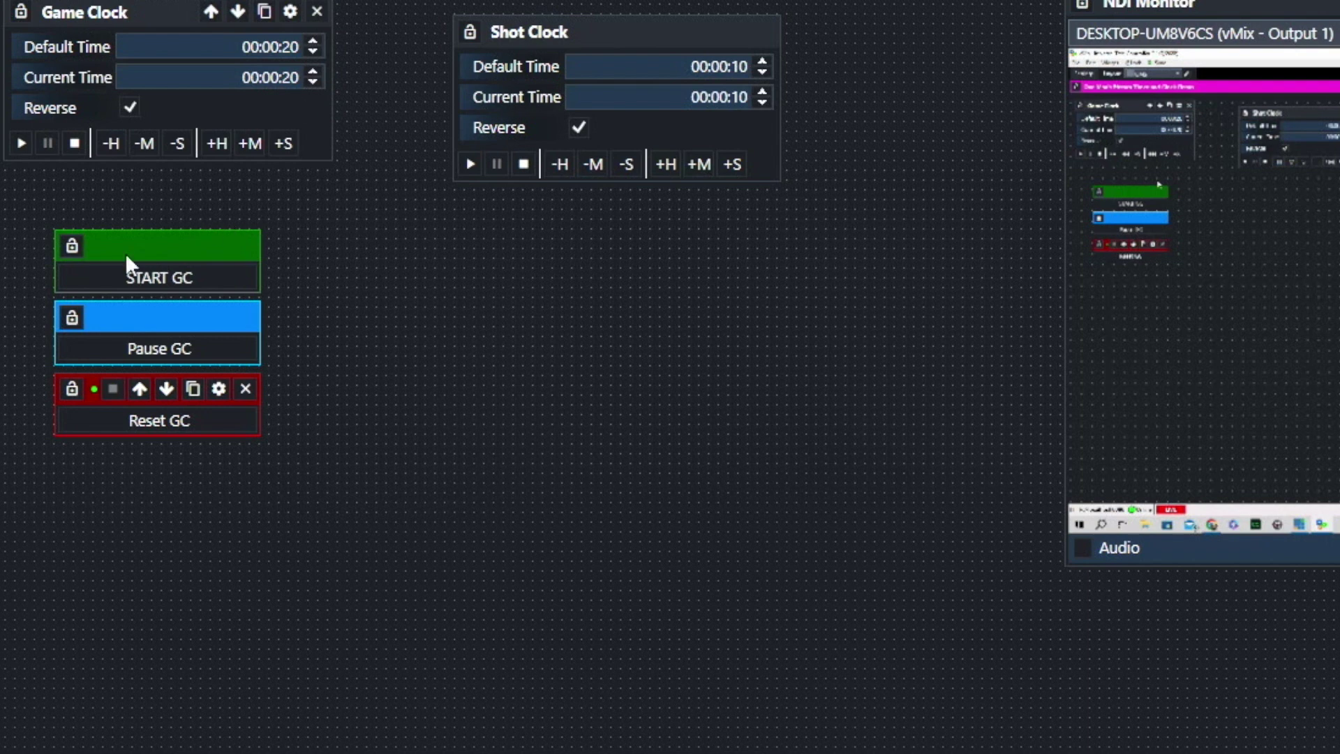
left_click(136, 288)
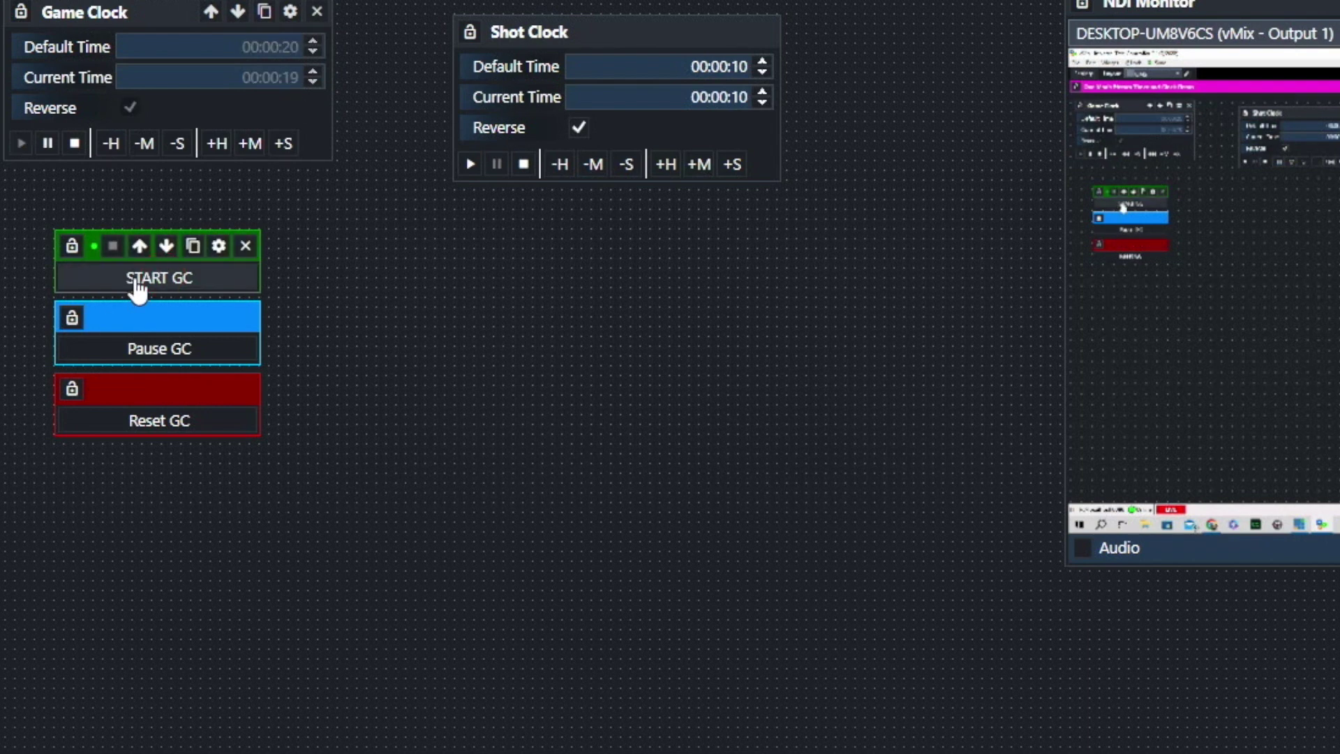
left_click(124, 356)
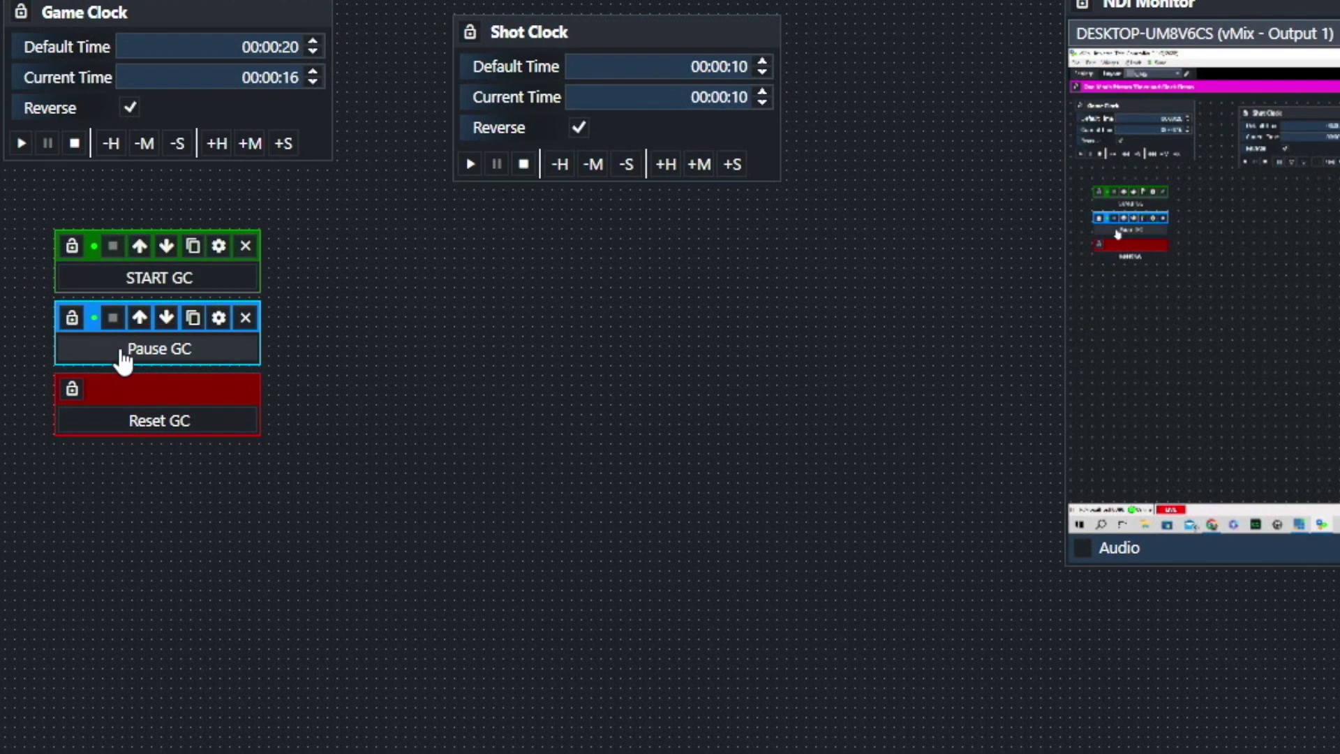
left_click(117, 288)
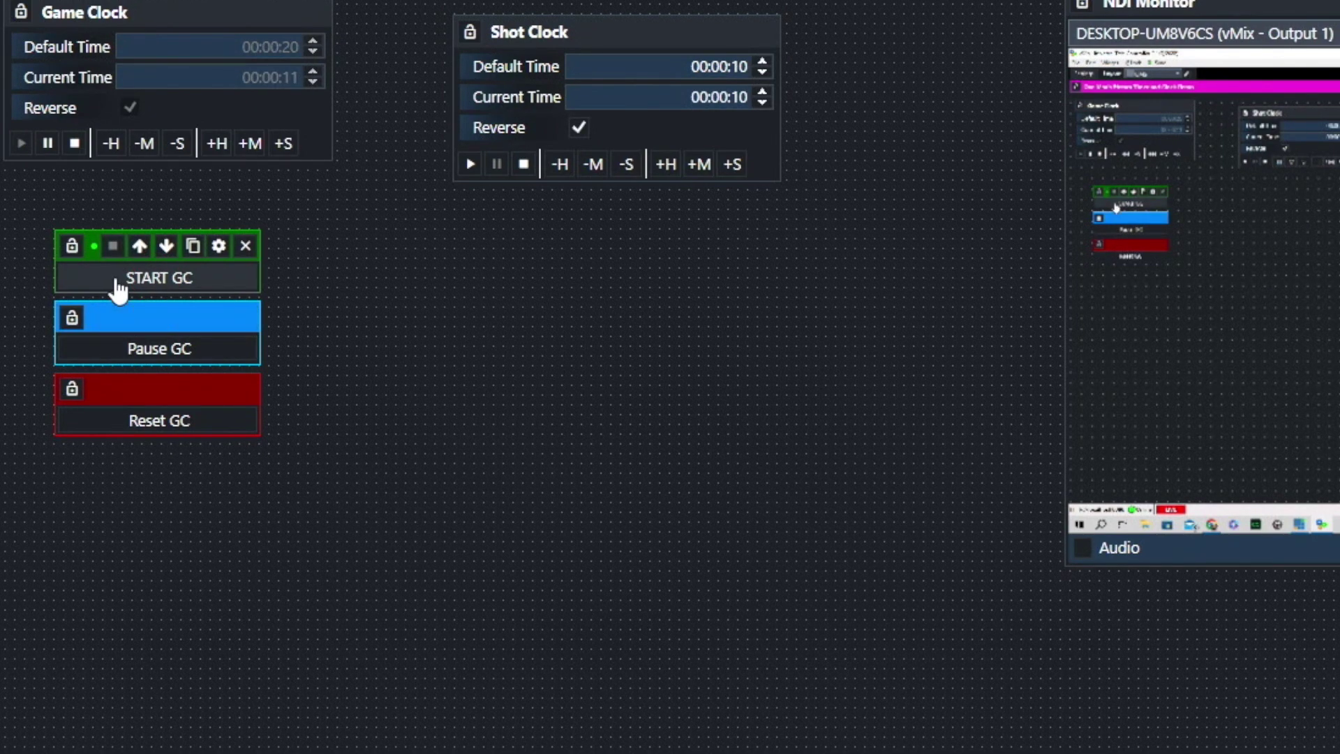
left_click(97, 424)
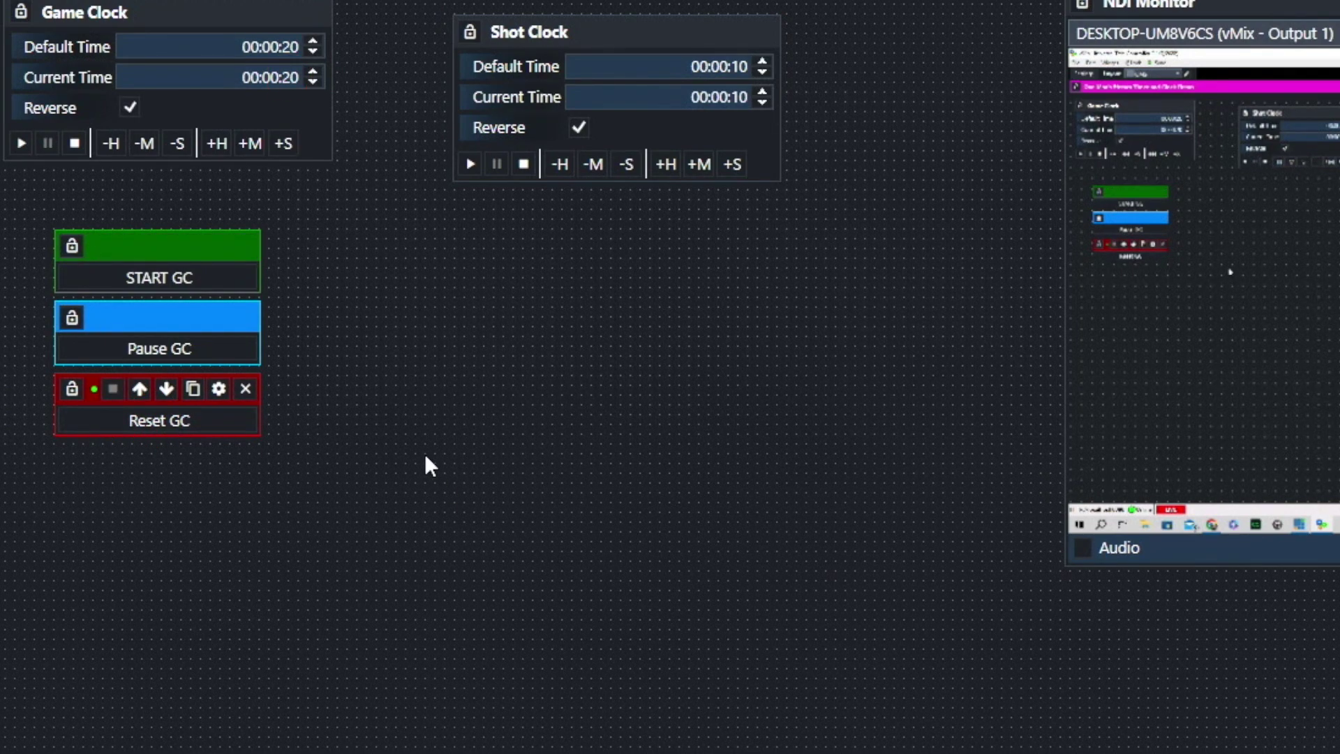
Correct the Start hotkey link of the Shot Clock timer to "StartSC"
mouse_move(664, 79)
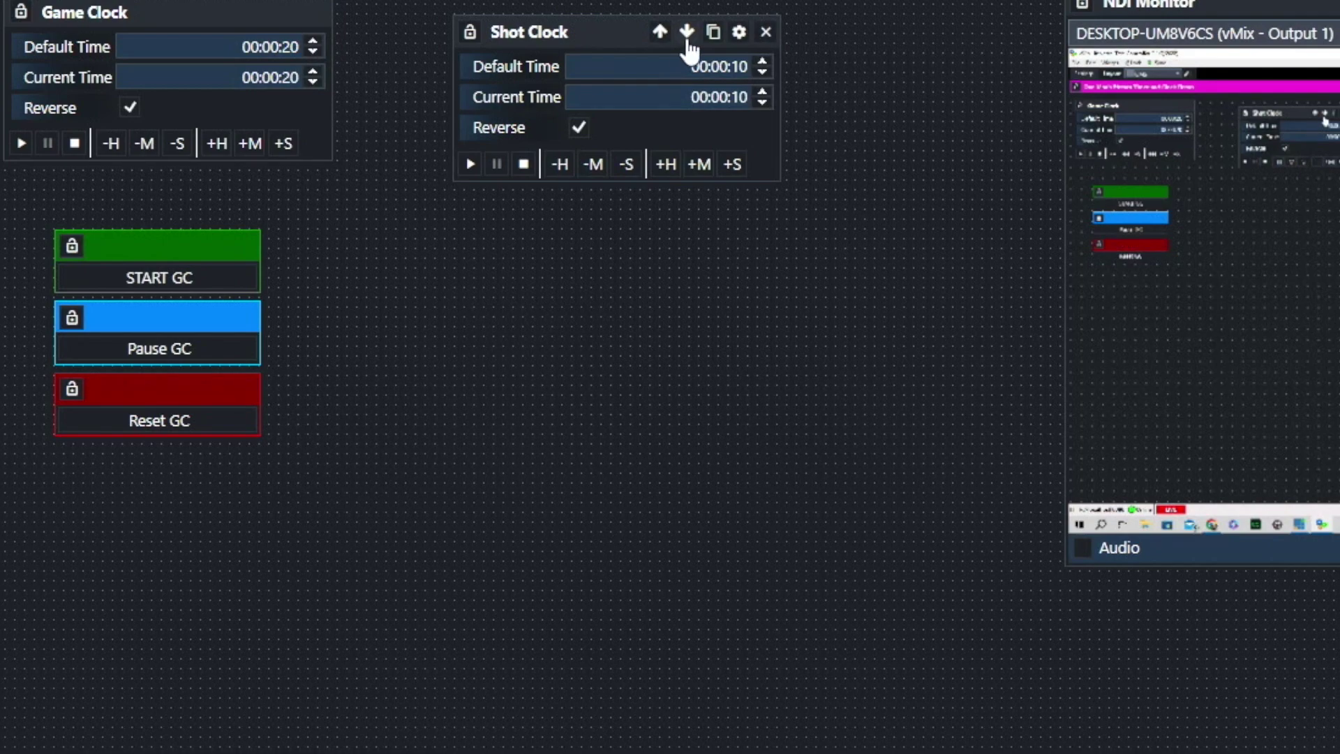
left_click(730, 35)
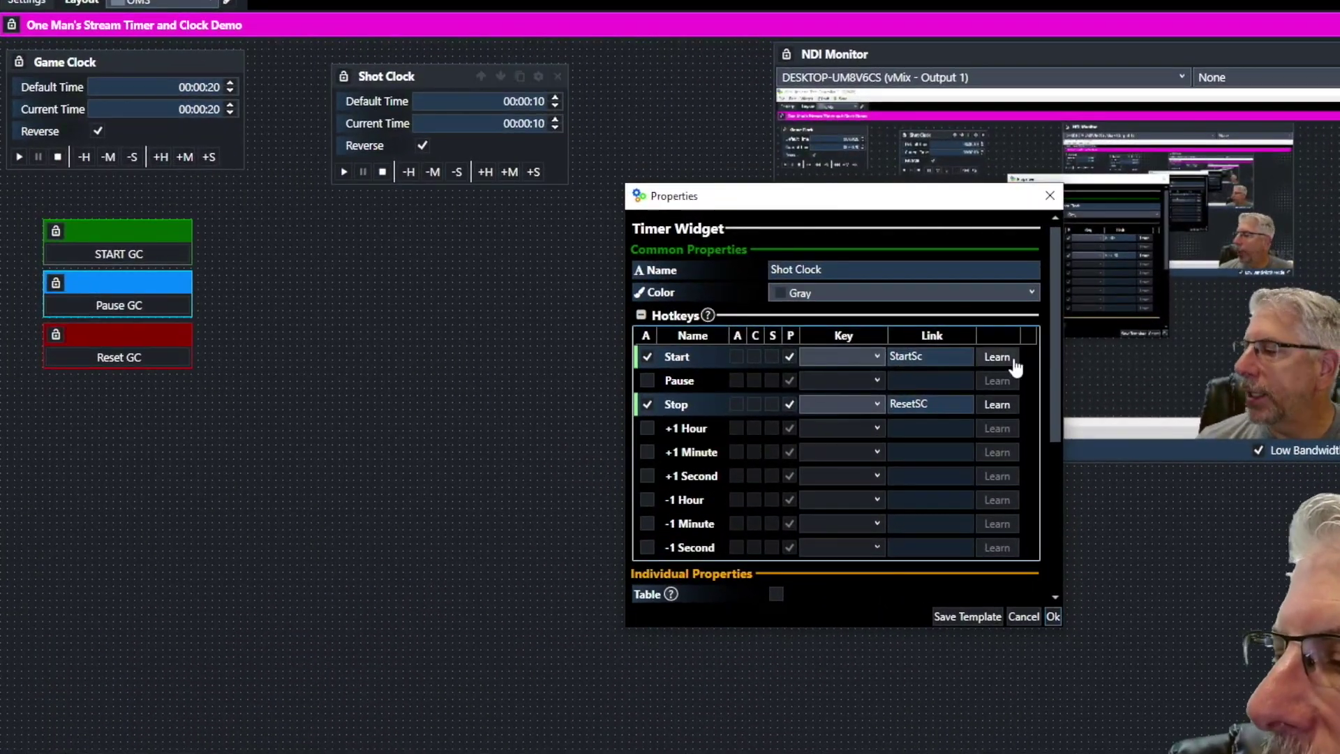
left_click(844, 342)
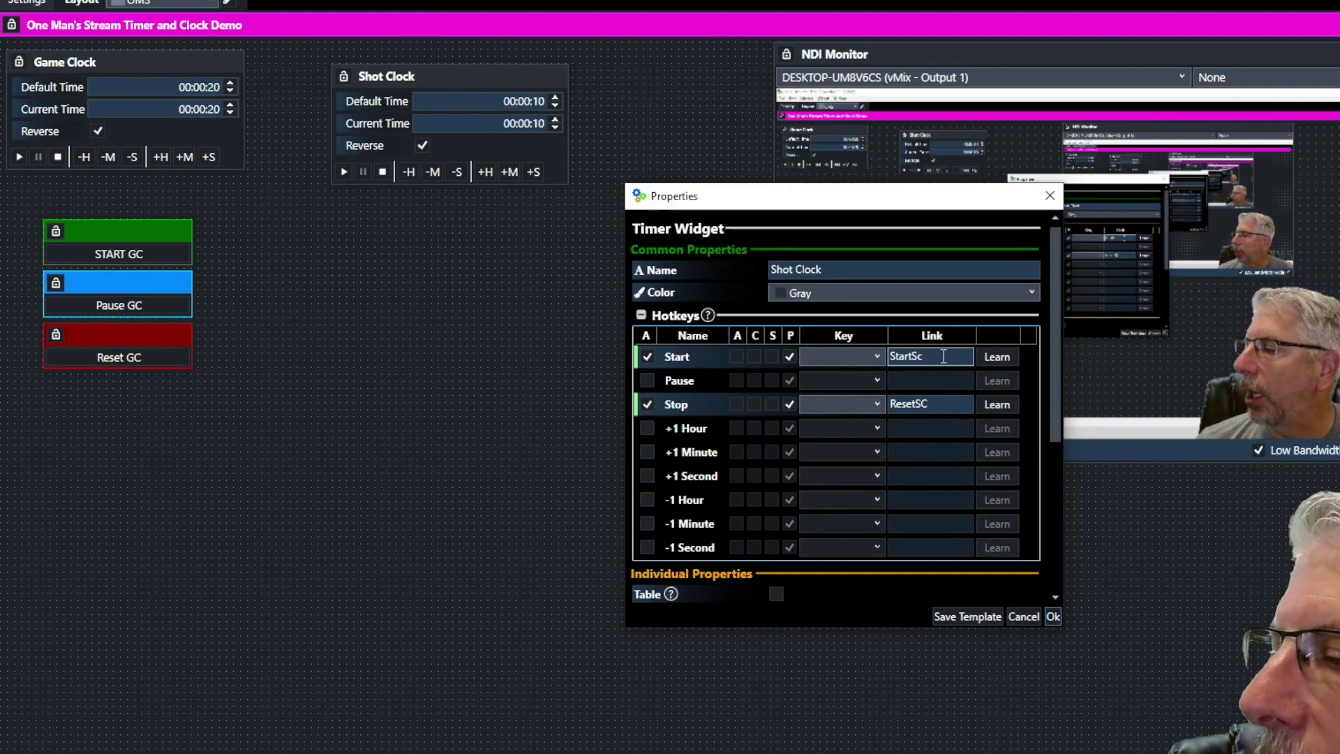
key("BackSpace")
type("C")
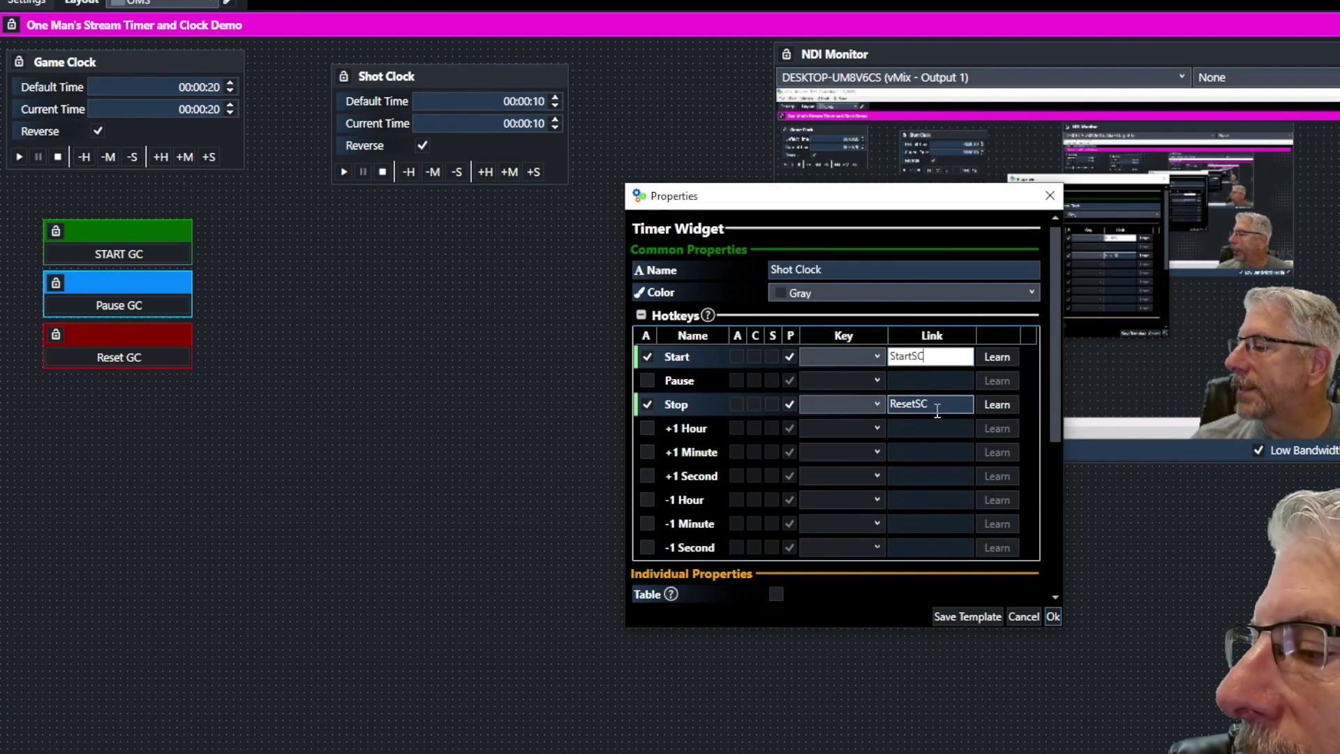
Enable the Shot Clock's Pause hotkey with the link "PauseSC" and save the timer properties
left_click(647, 381)
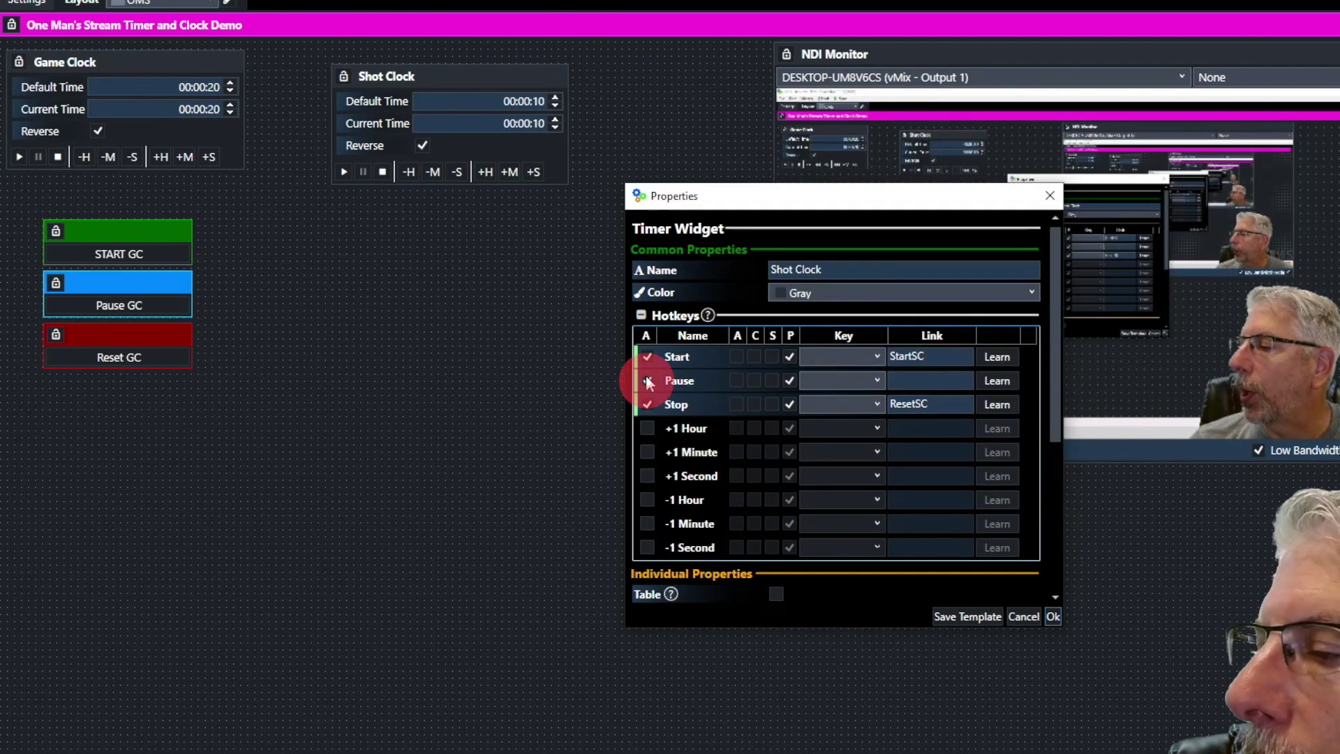
left_click(915, 380)
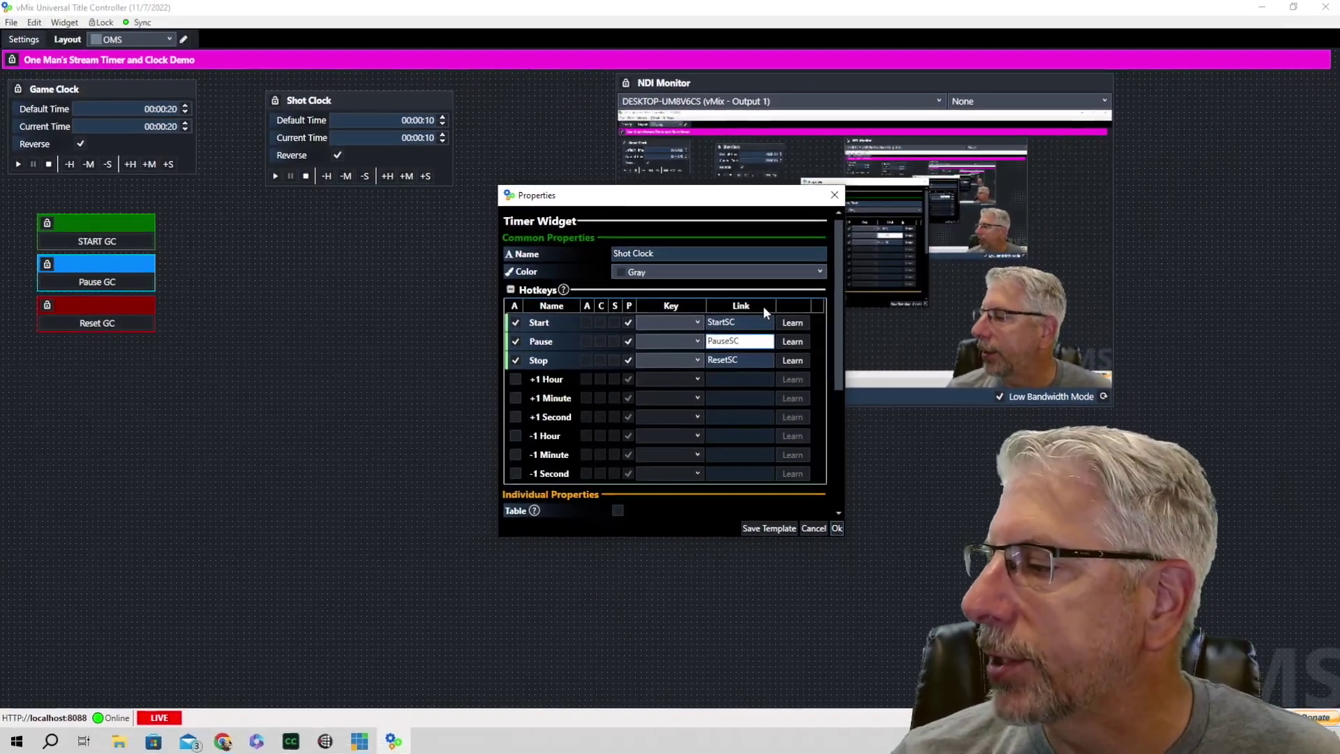
left_click(835, 528)
Duplicate the START GC button widget and place the copy below the Shot Clock timer
mouse_move(107, 225)
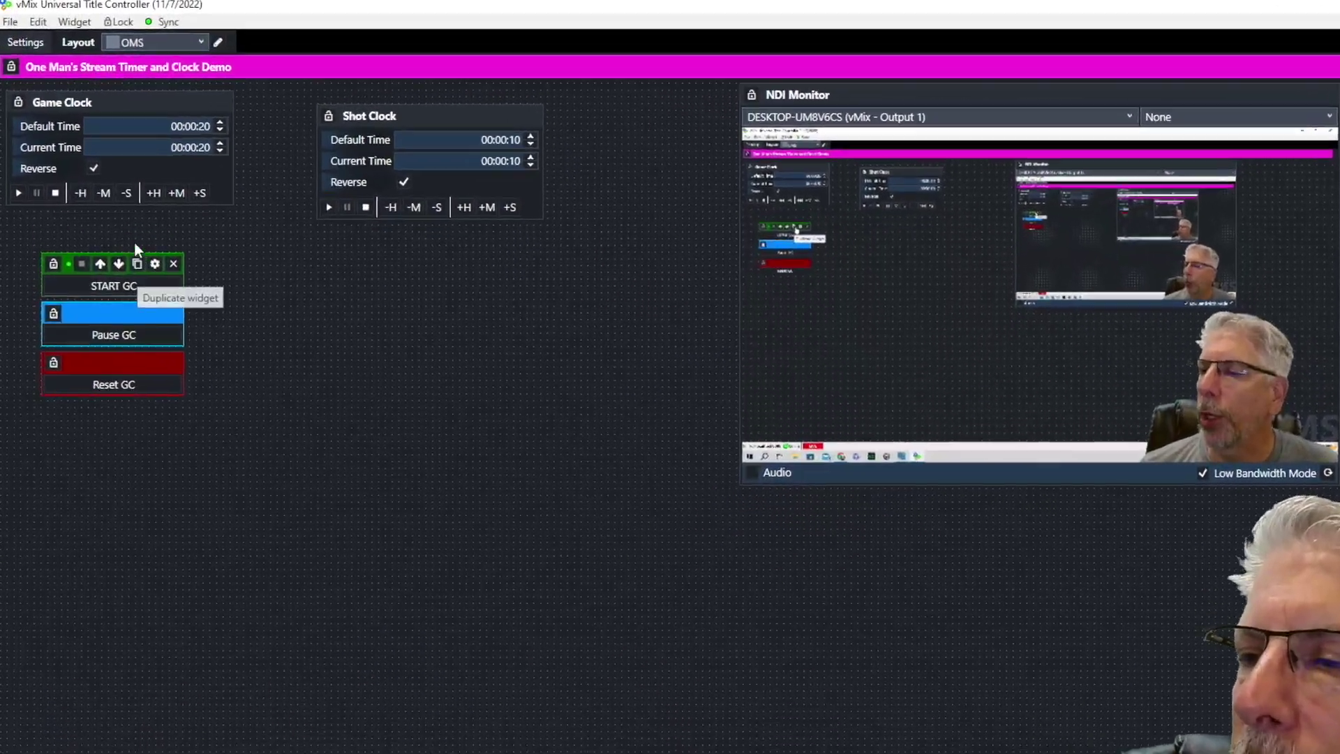
left_click(173, 332)
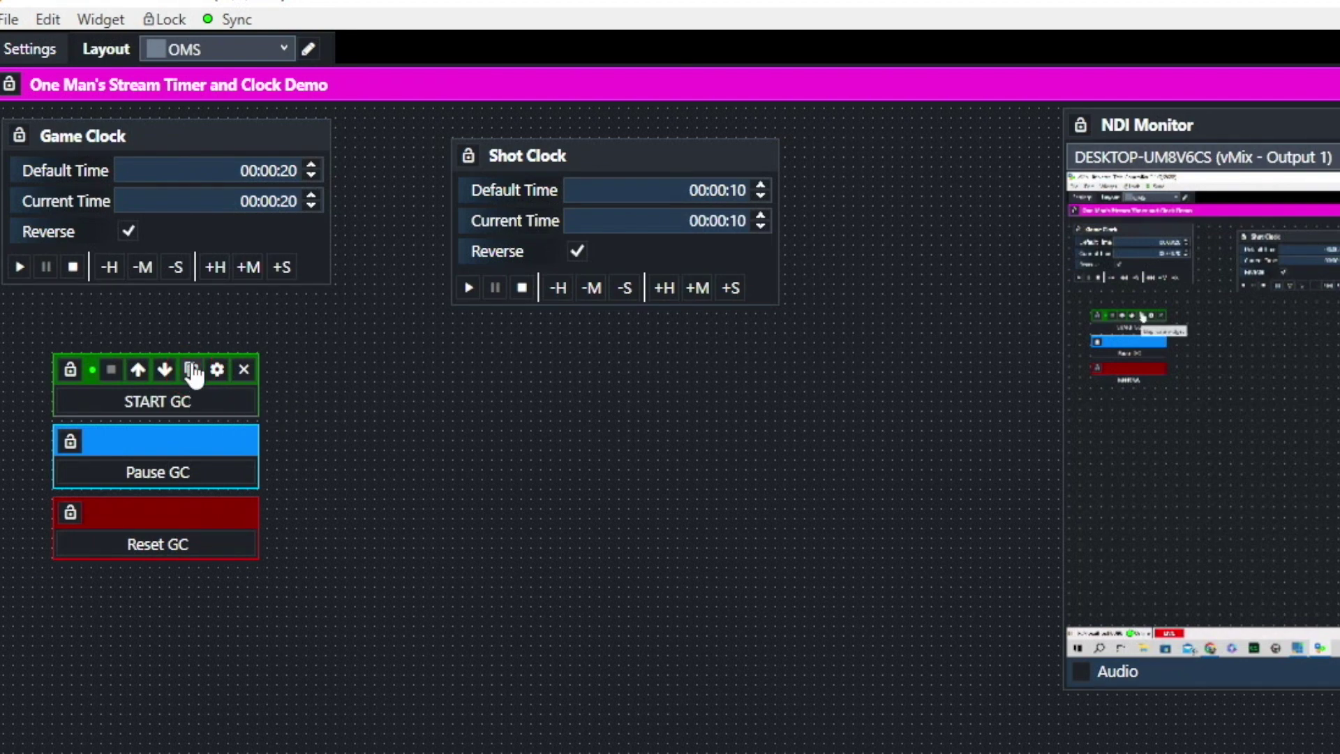
left_click(192, 369)
left_click_drag(106, 379, 564, 358)
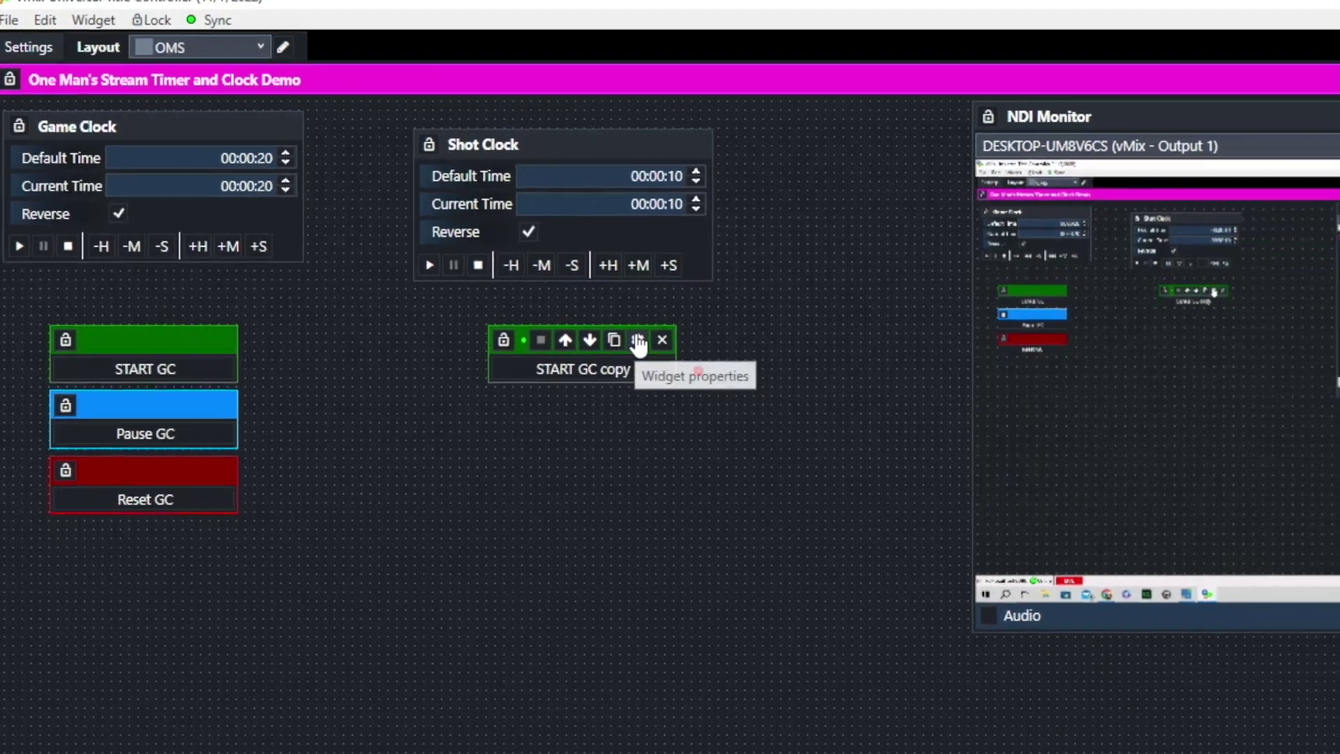
Rename the copied START GC button as "START SC"
left_click(694, 369)
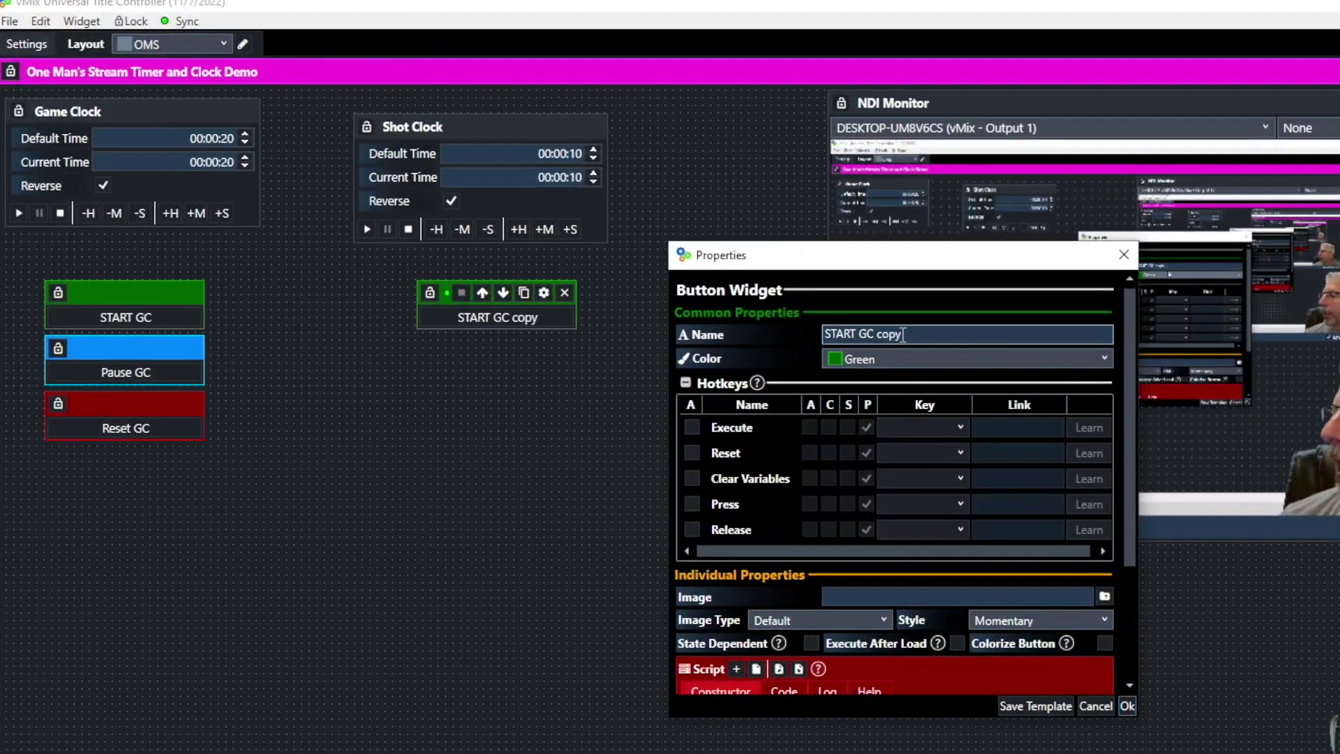
left_click(709, 275)
key("BackSpace")
key("BackSpace")
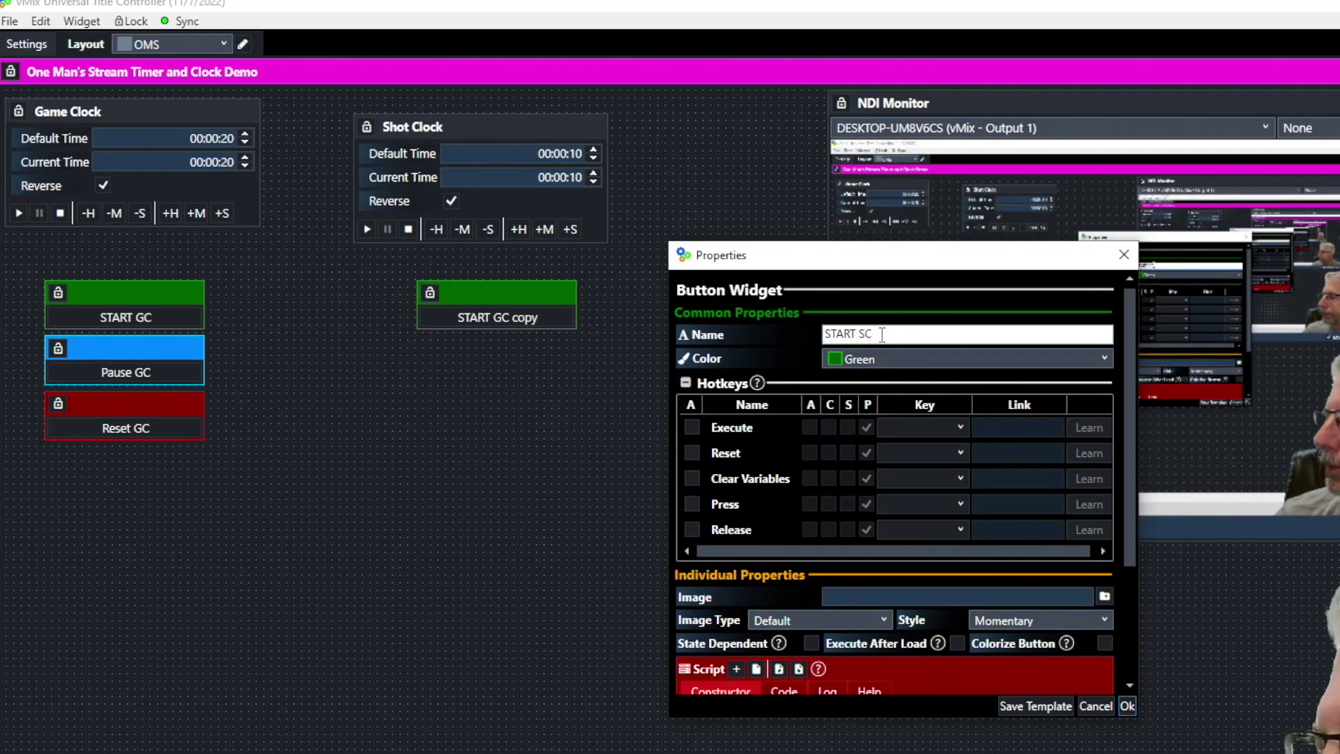
Set the START SC button's ExecLink script link to "StartSC" and save its properties
scroll(949, 543, "down", 3)
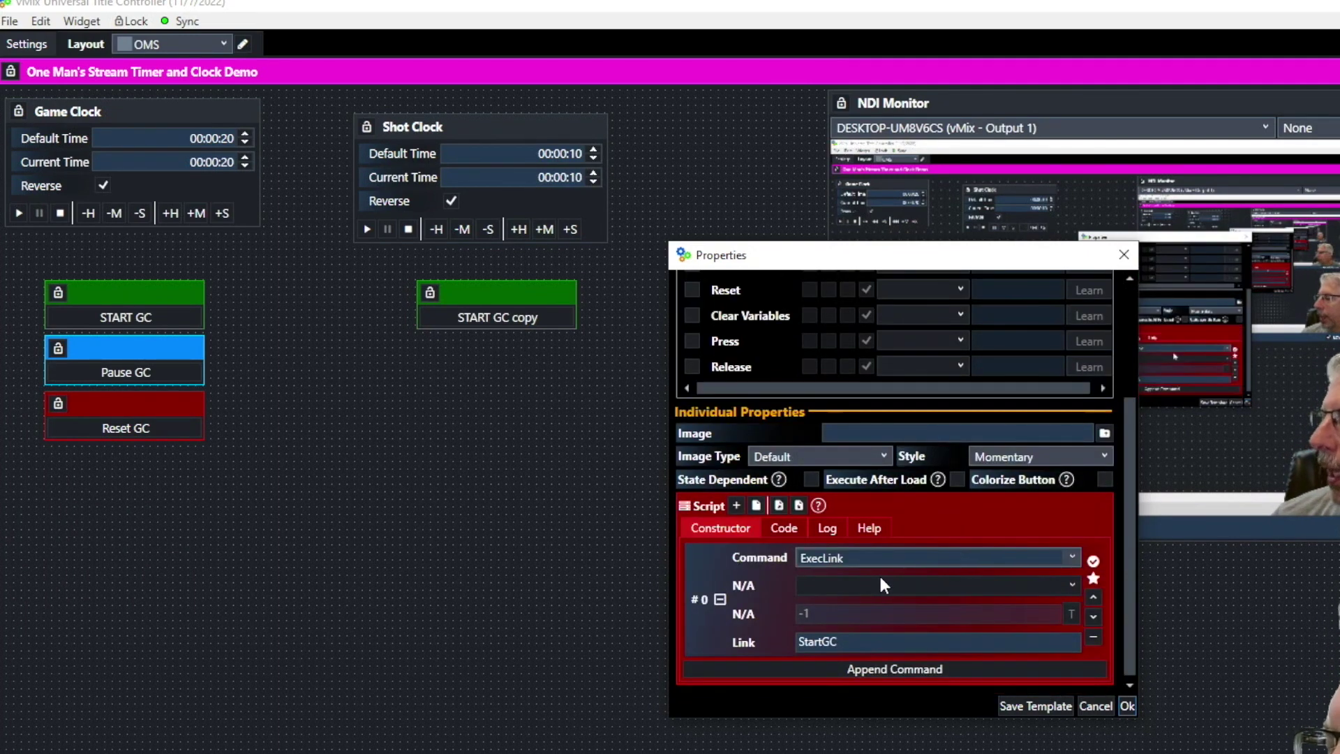
left_click(832, 641)
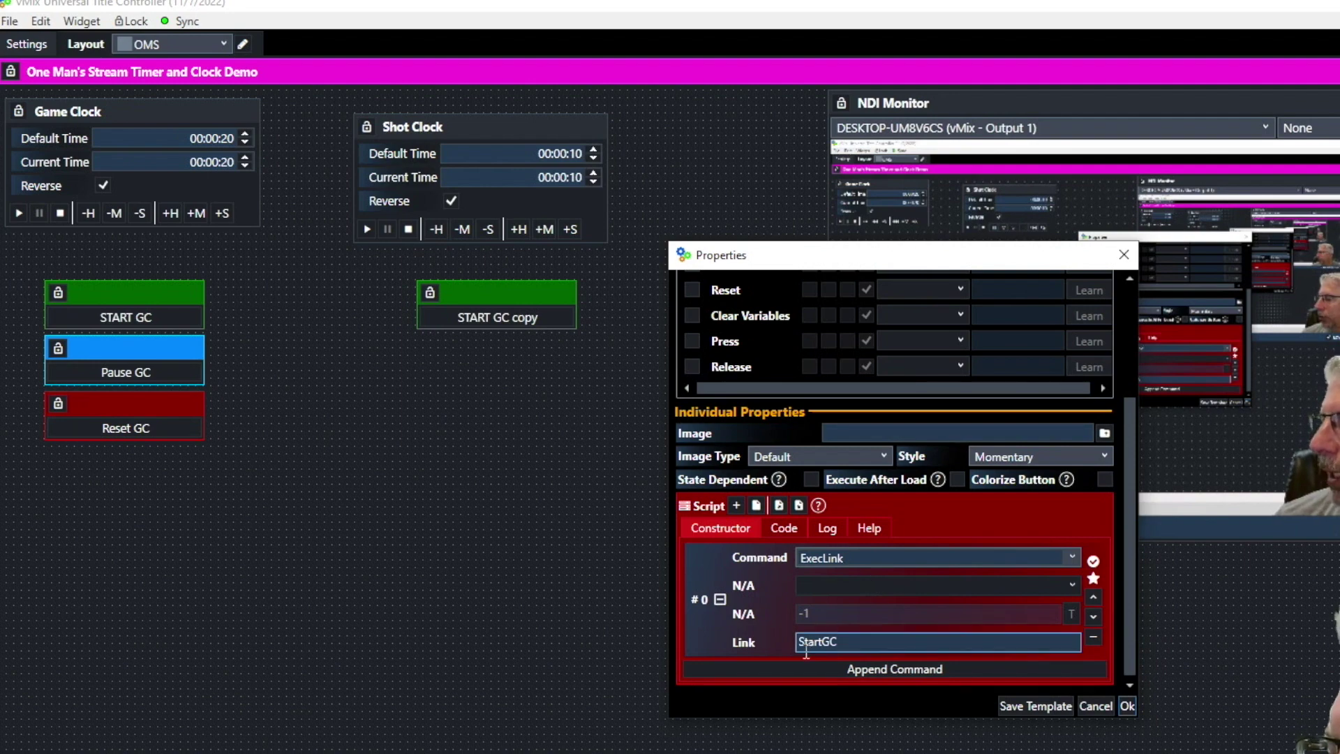
key("BackSpace")
key("BackSpace")
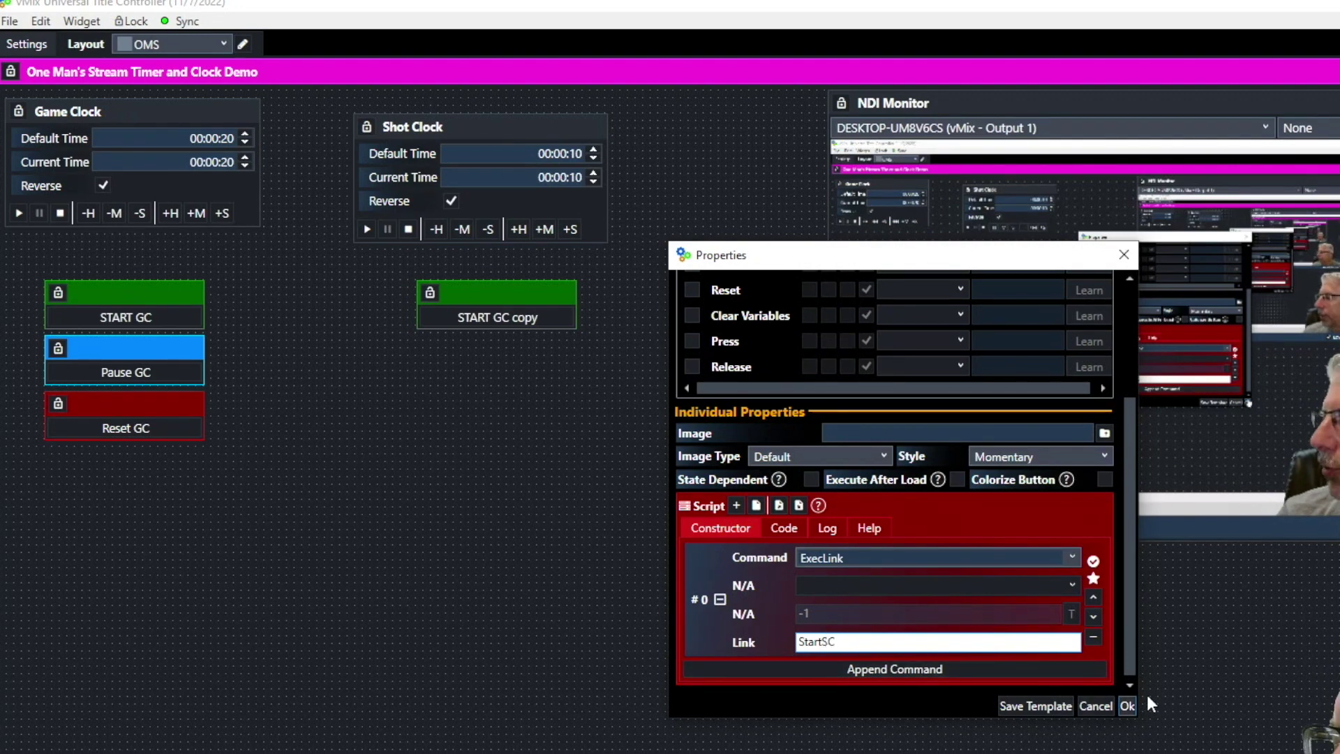
left_click(1127, 705)
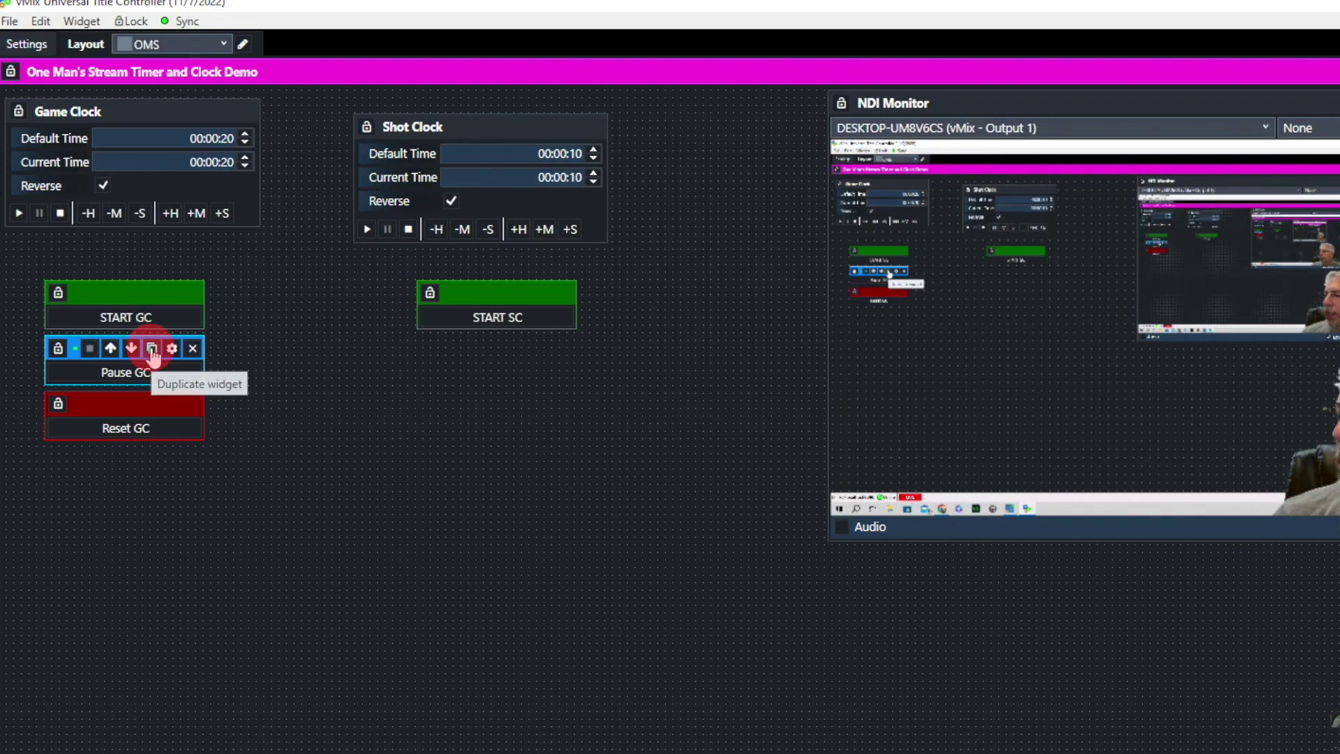
Place a duplicate of the Pause GC button directly below START SC and rename it "Pause SC"
left_click(152, 349)
left_click_drag(90, 358, 439, 347)
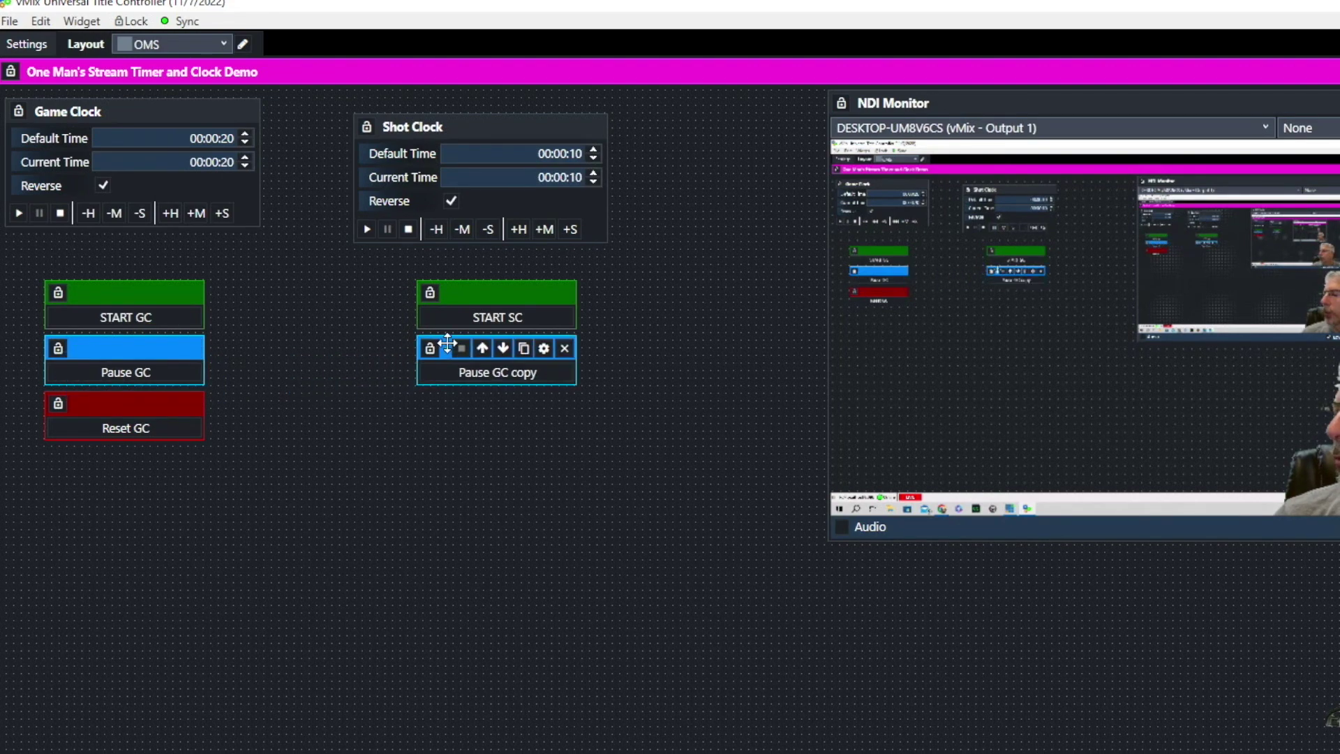
left_click(544, 348)
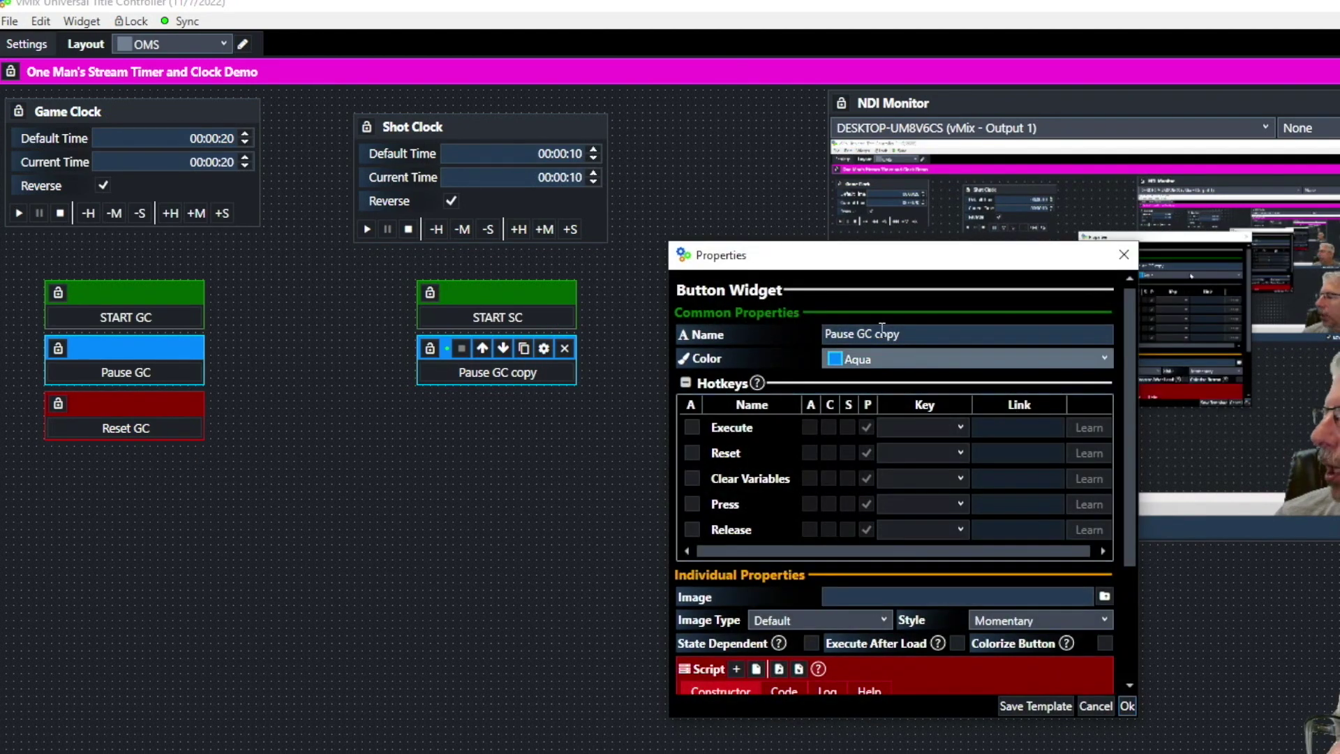
left_click(904, 332)
key("BackSpace")
key("BackSpace")
key("BackSpace")
key("BackSpace")
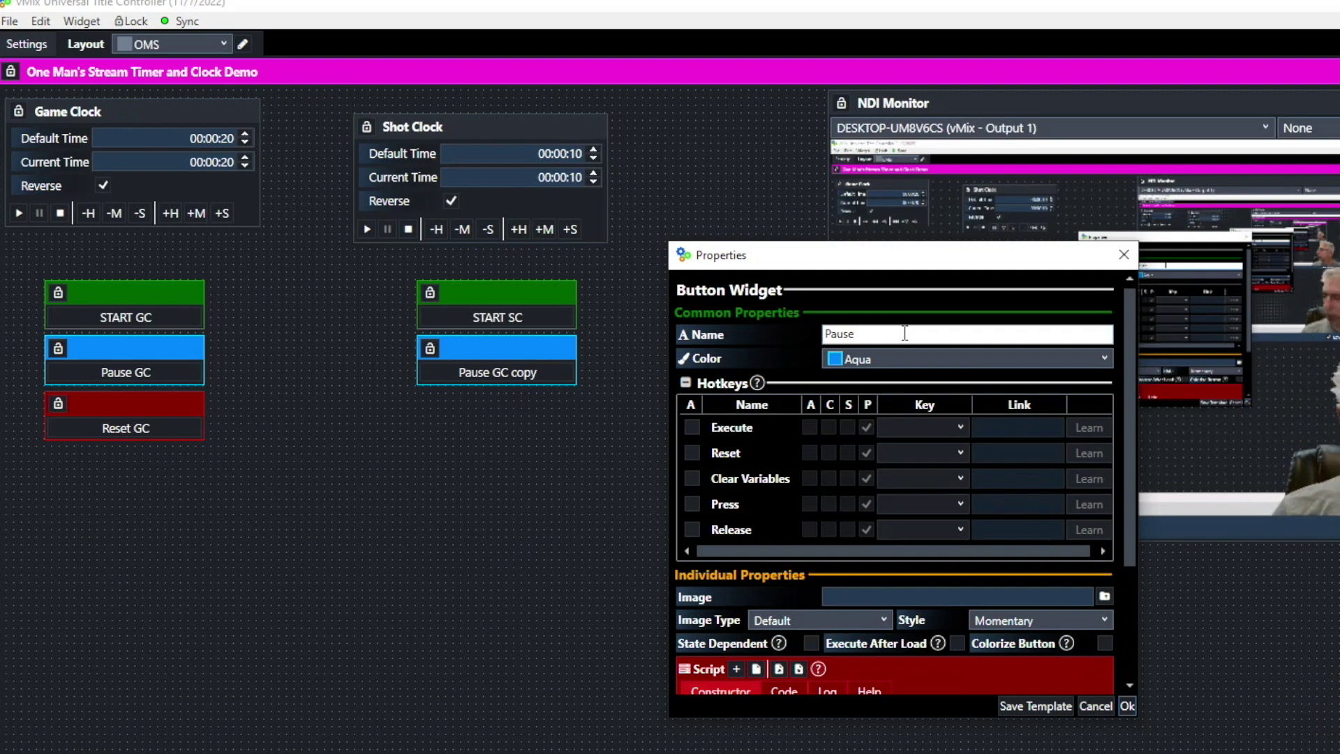
type("SC")
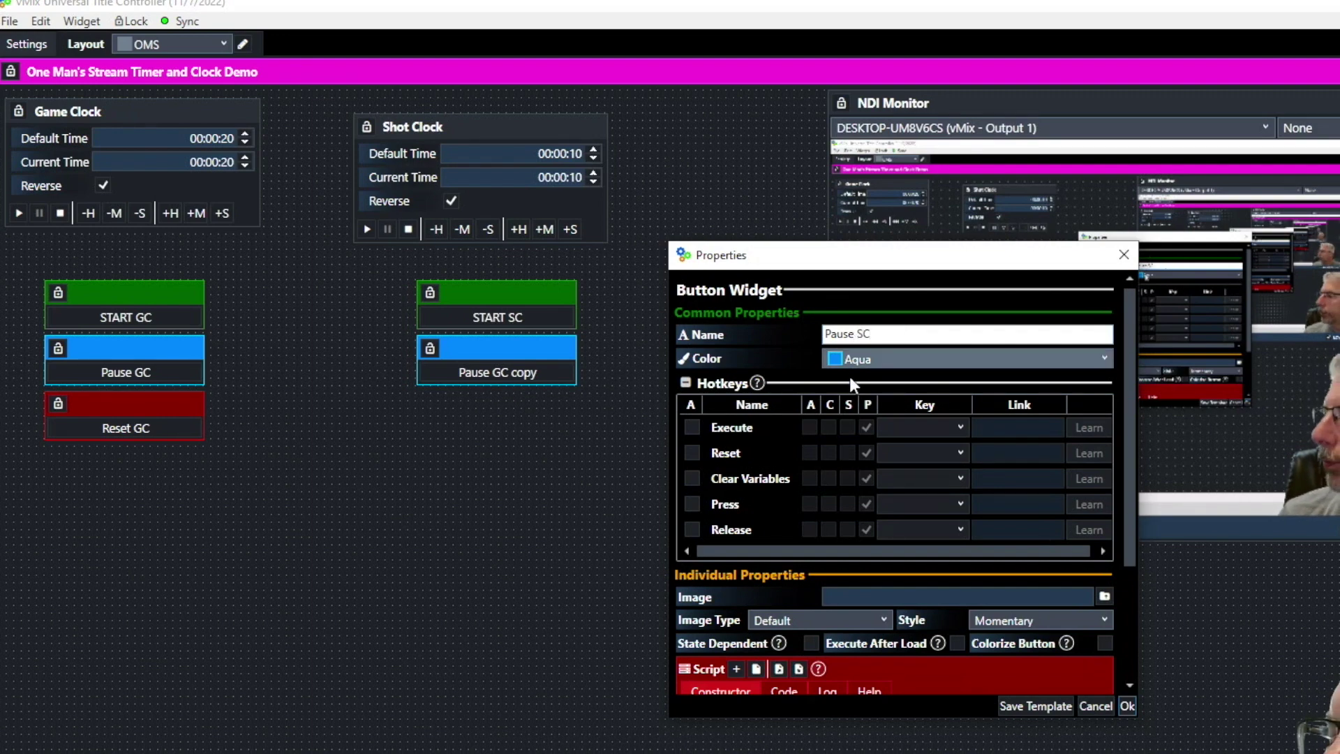
Set the Pause SC button's ExecLink script link to "PauseSC" and save its properties
scroll(863, 436, "down", 1)
scroll(864, 436, "down", 1)
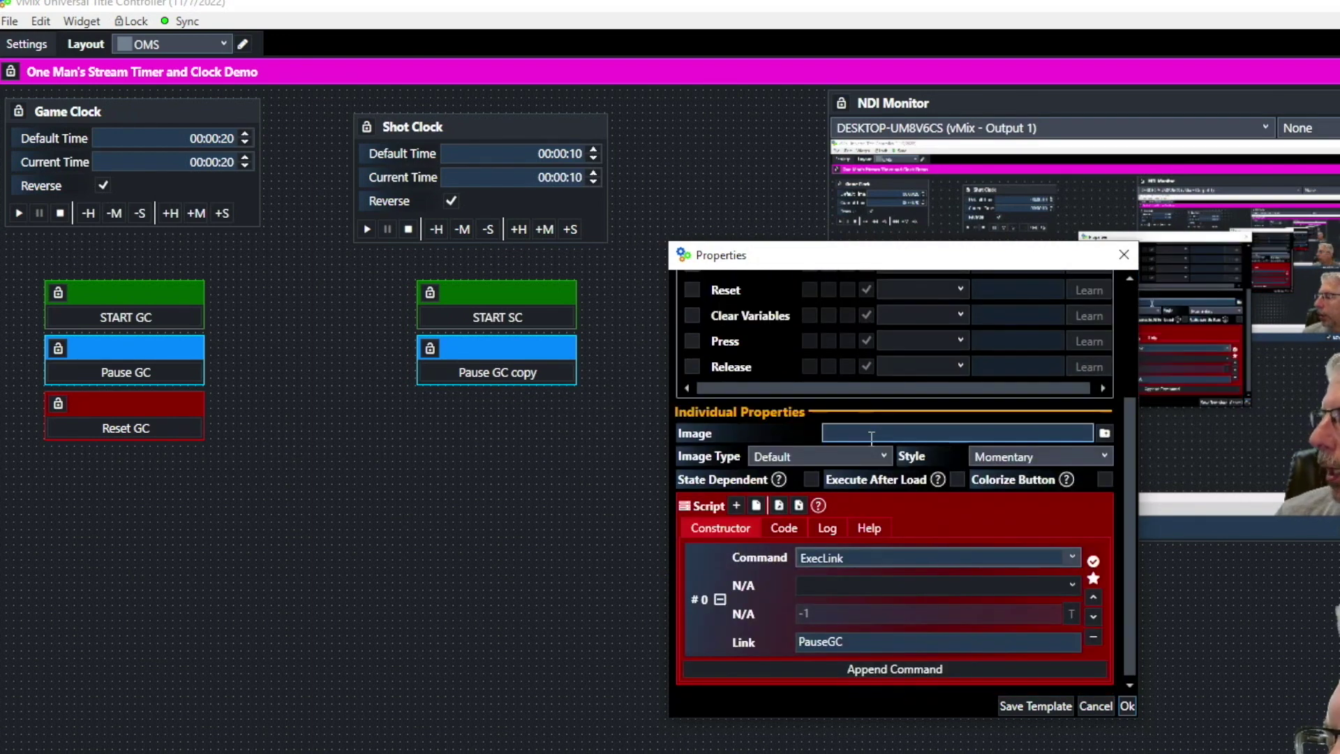
left_click(835, 642)
key("BackSpace")
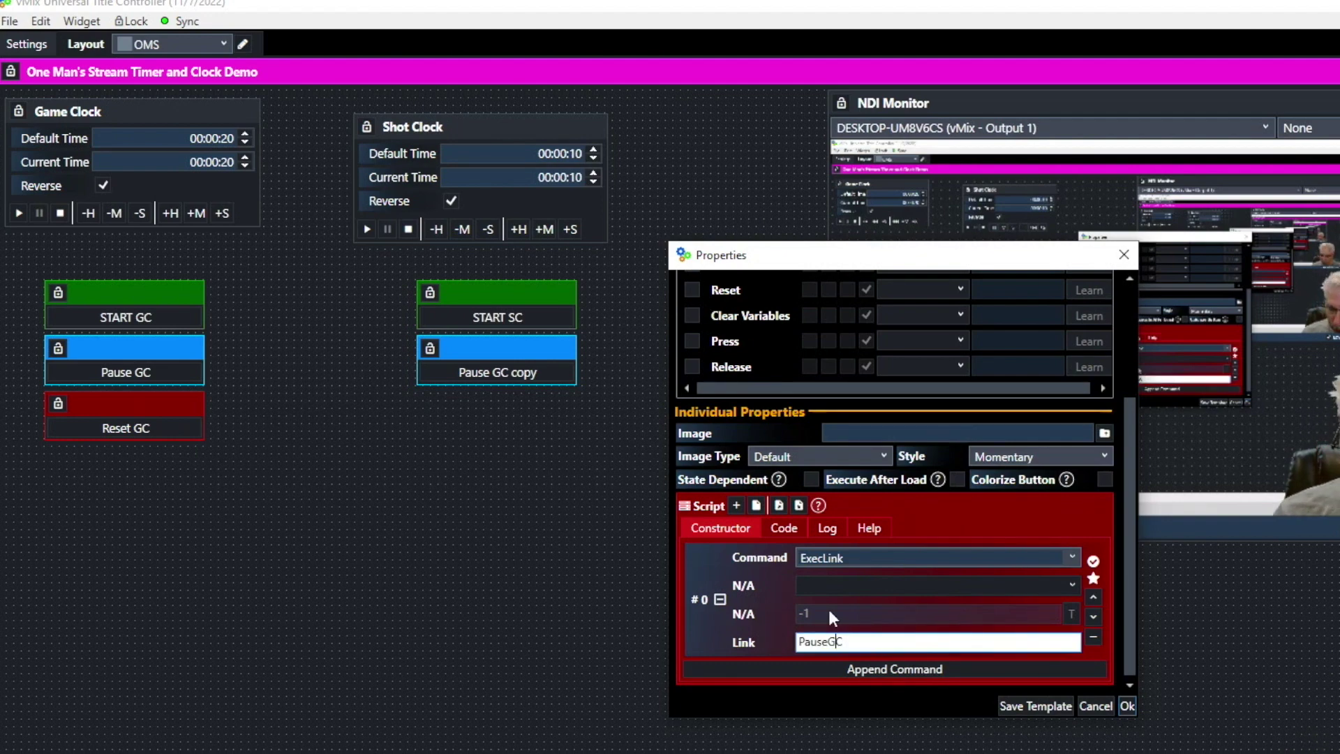
type("S")
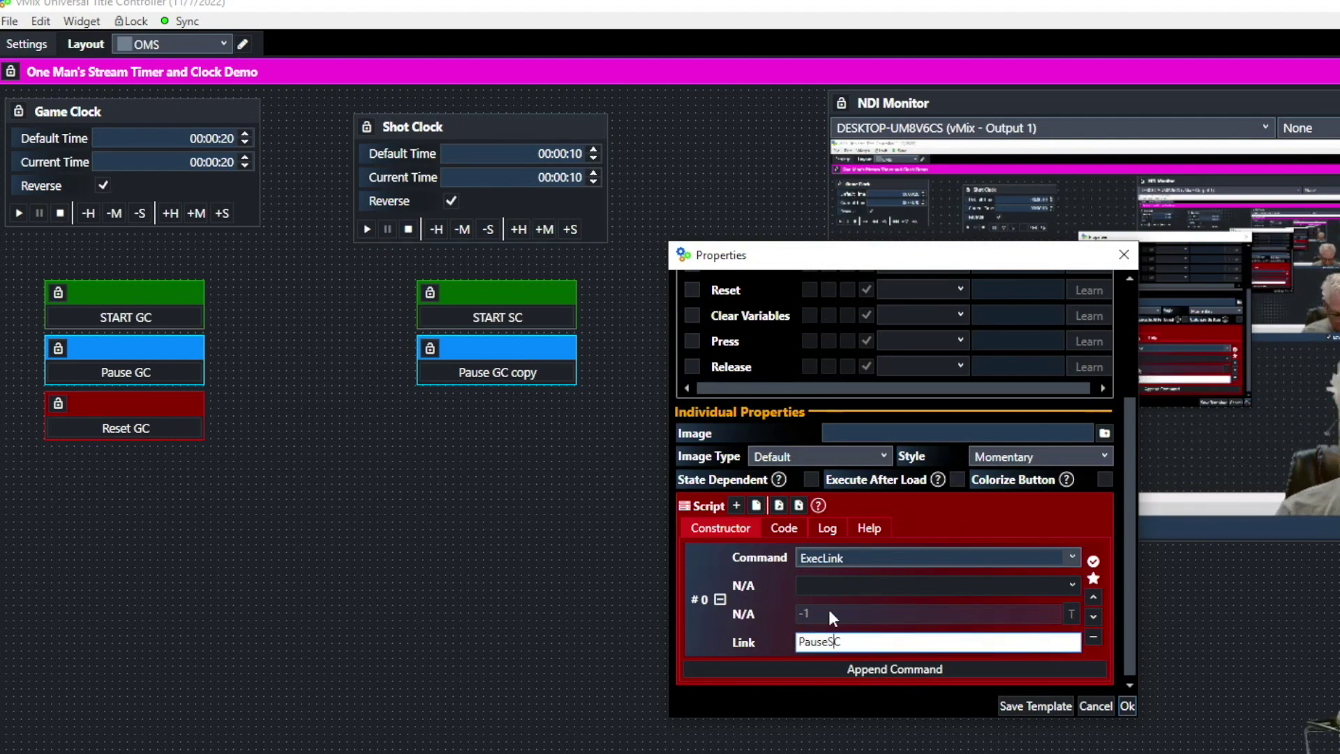
left_click(1126, 706)
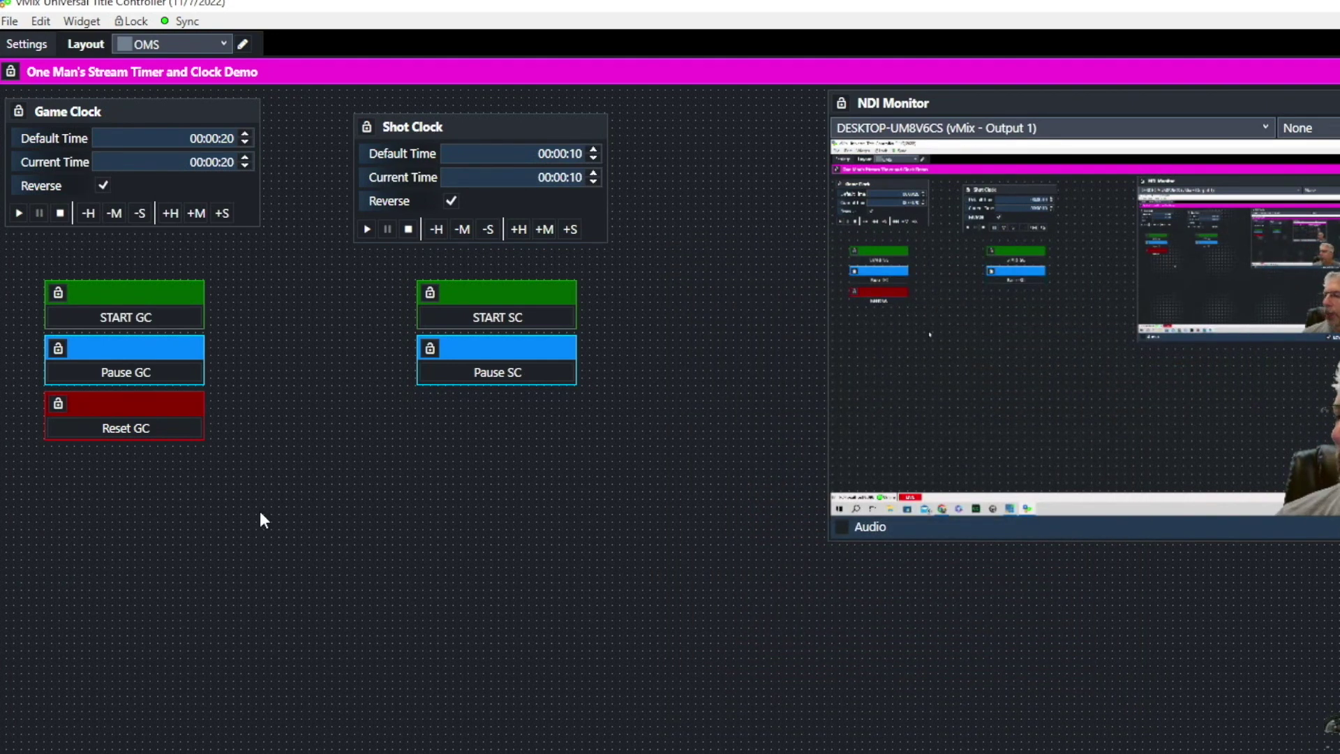
Place a duplicate of the Reset GC button below Pause SC and rename it "Reset SC"
mouse_move(144, 417)
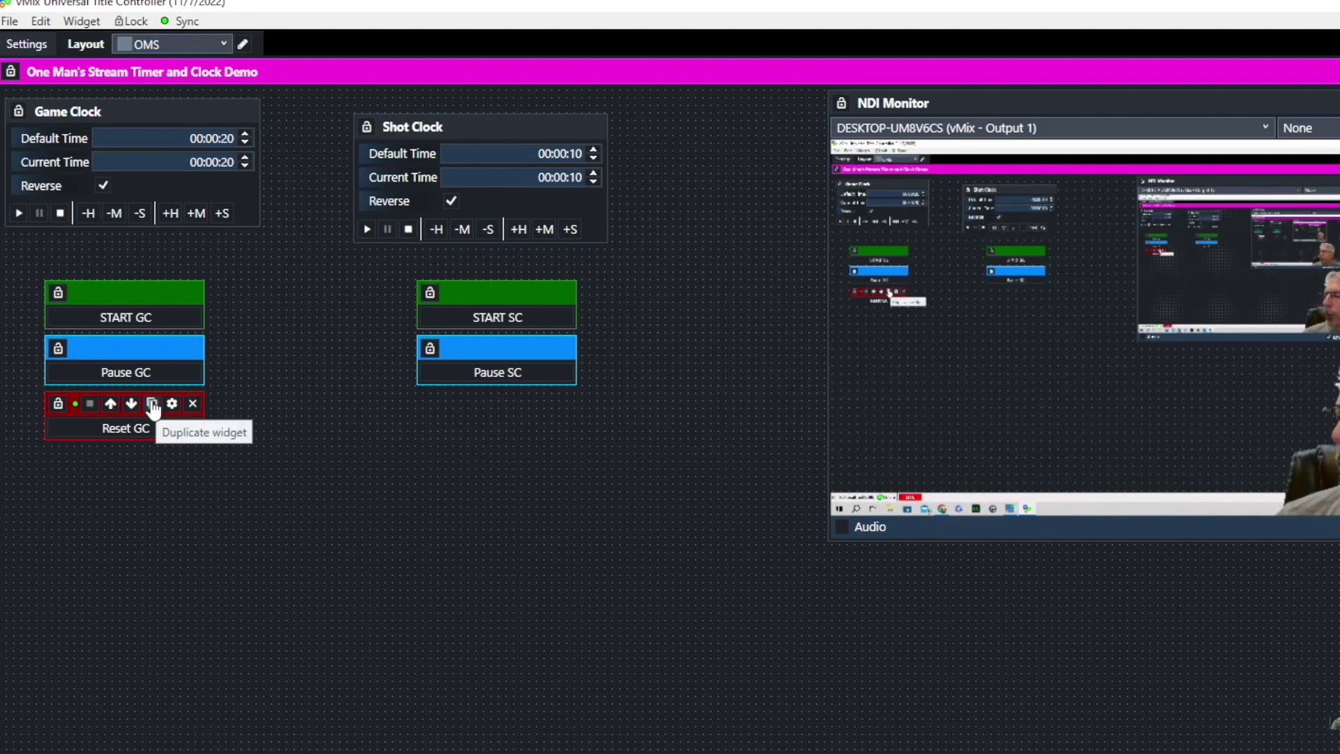
left_click(152, 405)
left_click_drag(87, 414, 448, 413)
left_click(545, 412)
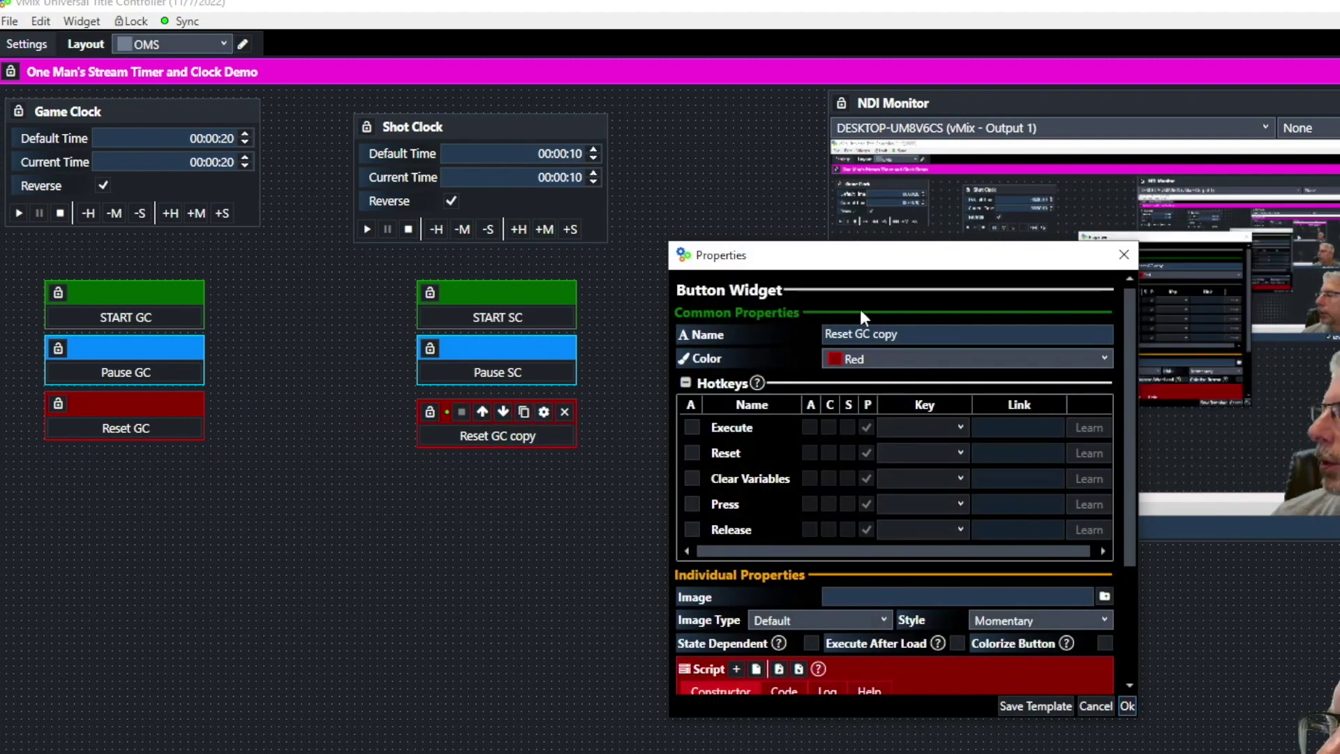
left_click(916, 336)
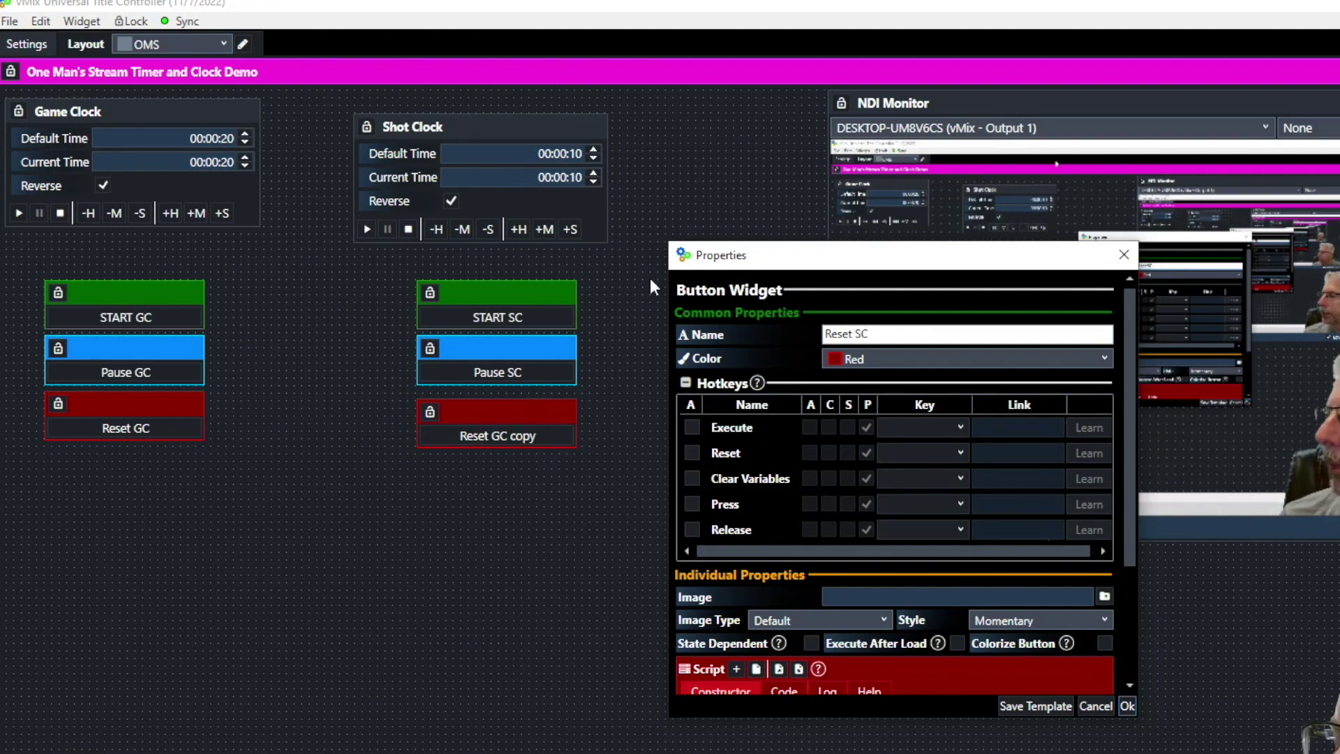
Set the Reset SC button's ExecLink script link to "ResetSC", save its properties, and start the Shot Clock with START SC
scroll(907, 408, "down", 3)
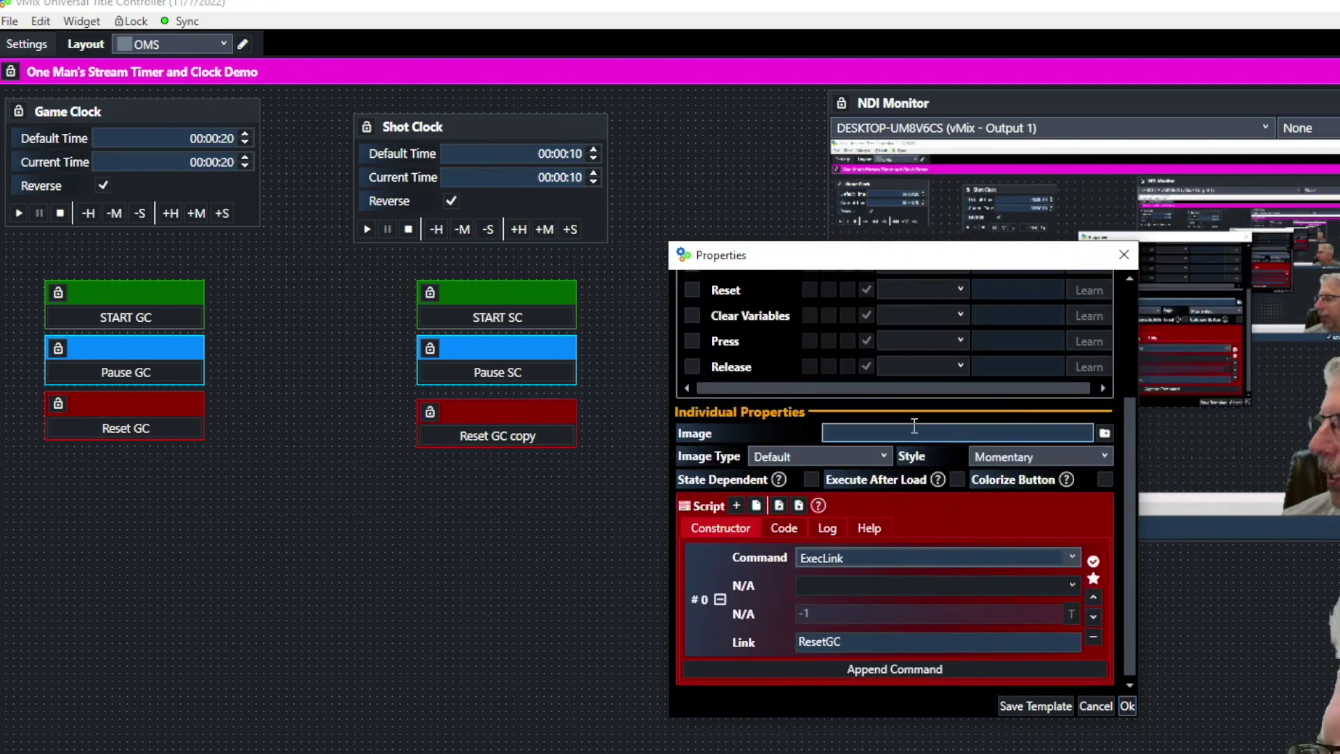
left_click(844, 641)
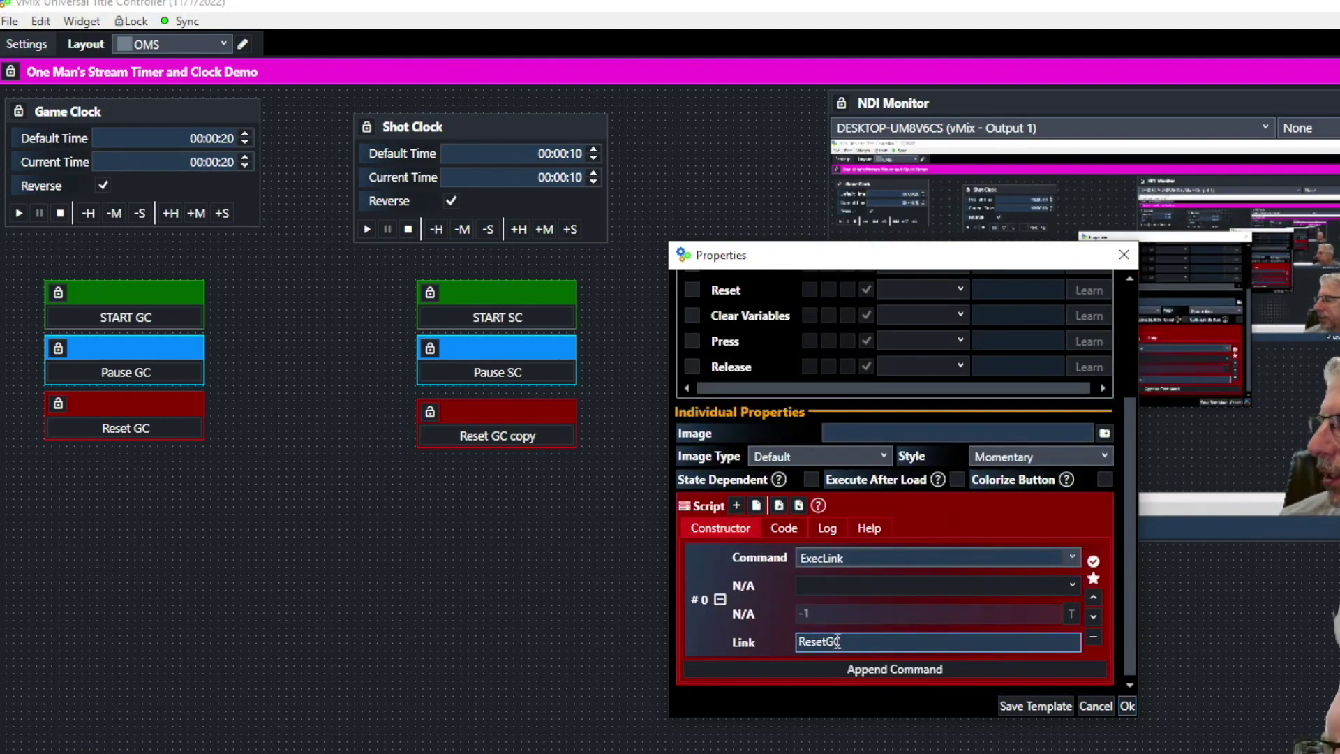
left_click(864, 639)
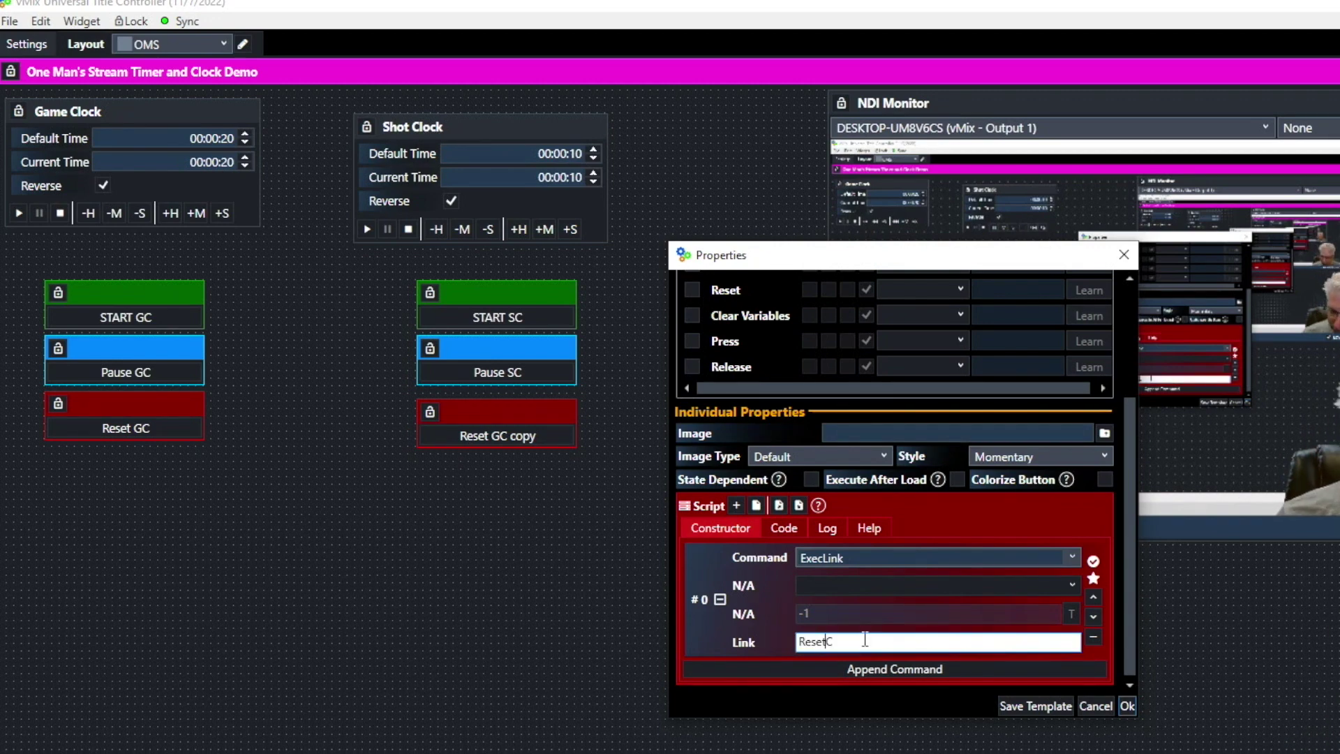
left_click(1127, 706)
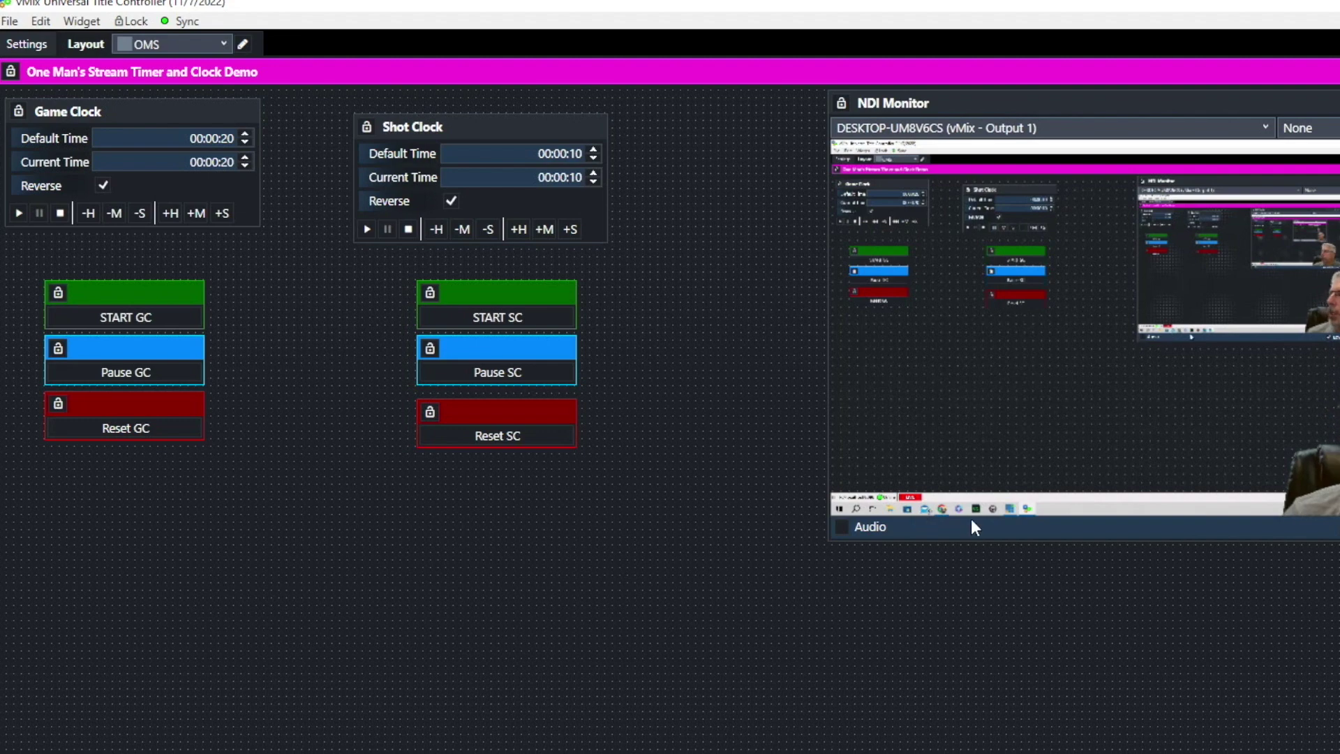
left_click(492, 319)
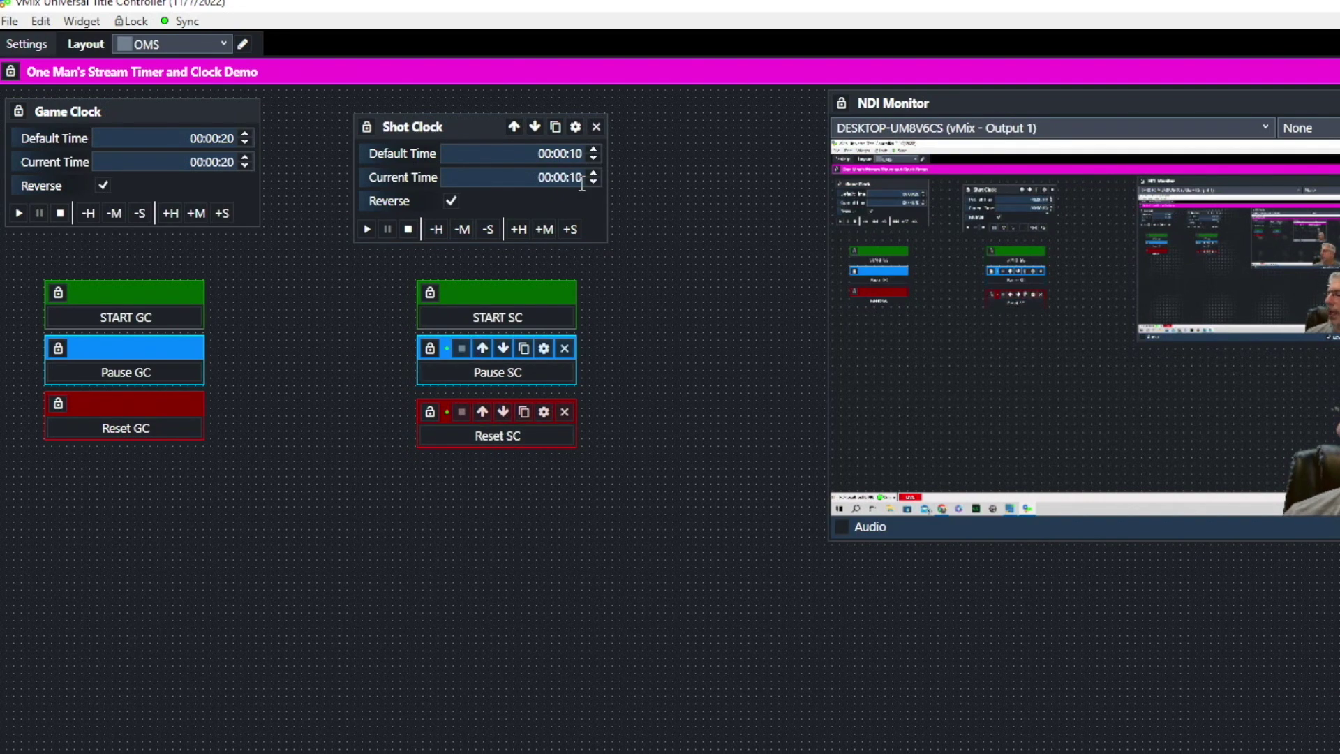
Set the Shot Clock timer's On Completion event to "ResetSC", save it, and test the countdown with START SC
left_click(575, 126)
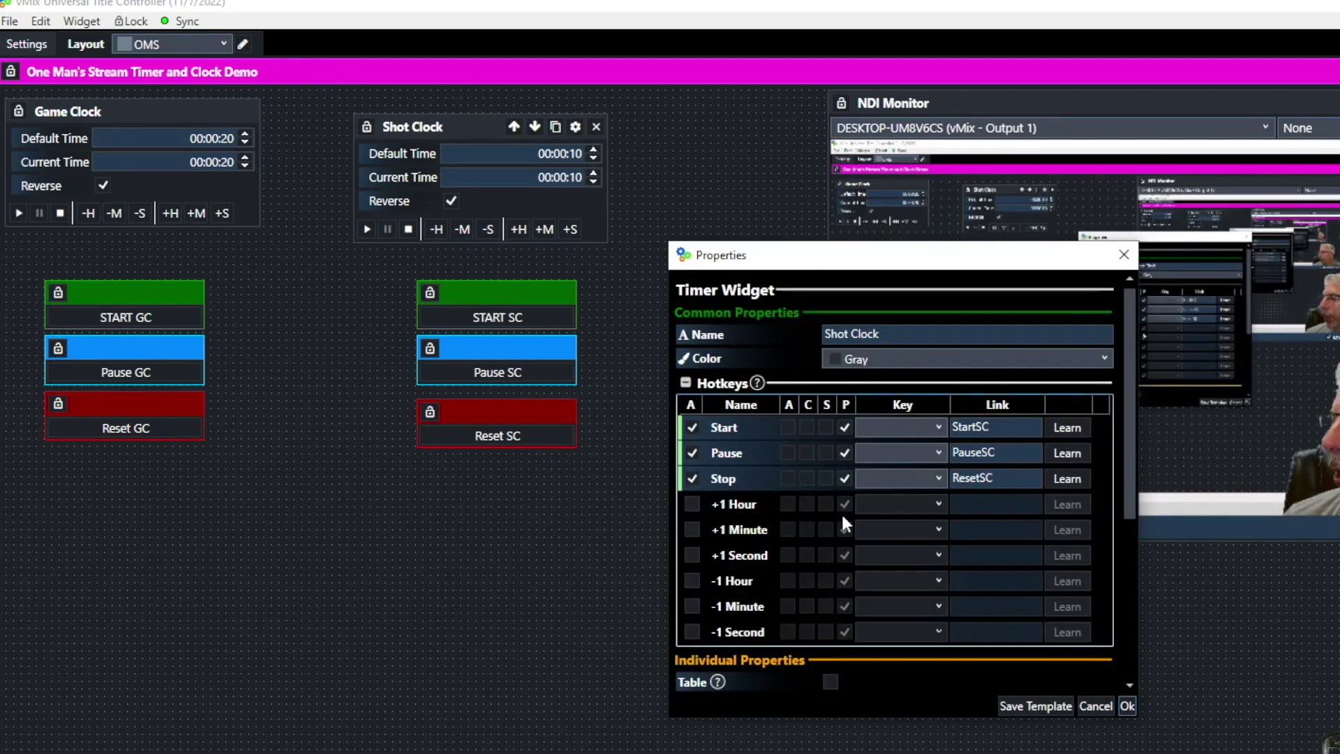
scroll(840, 512, "down", 3)
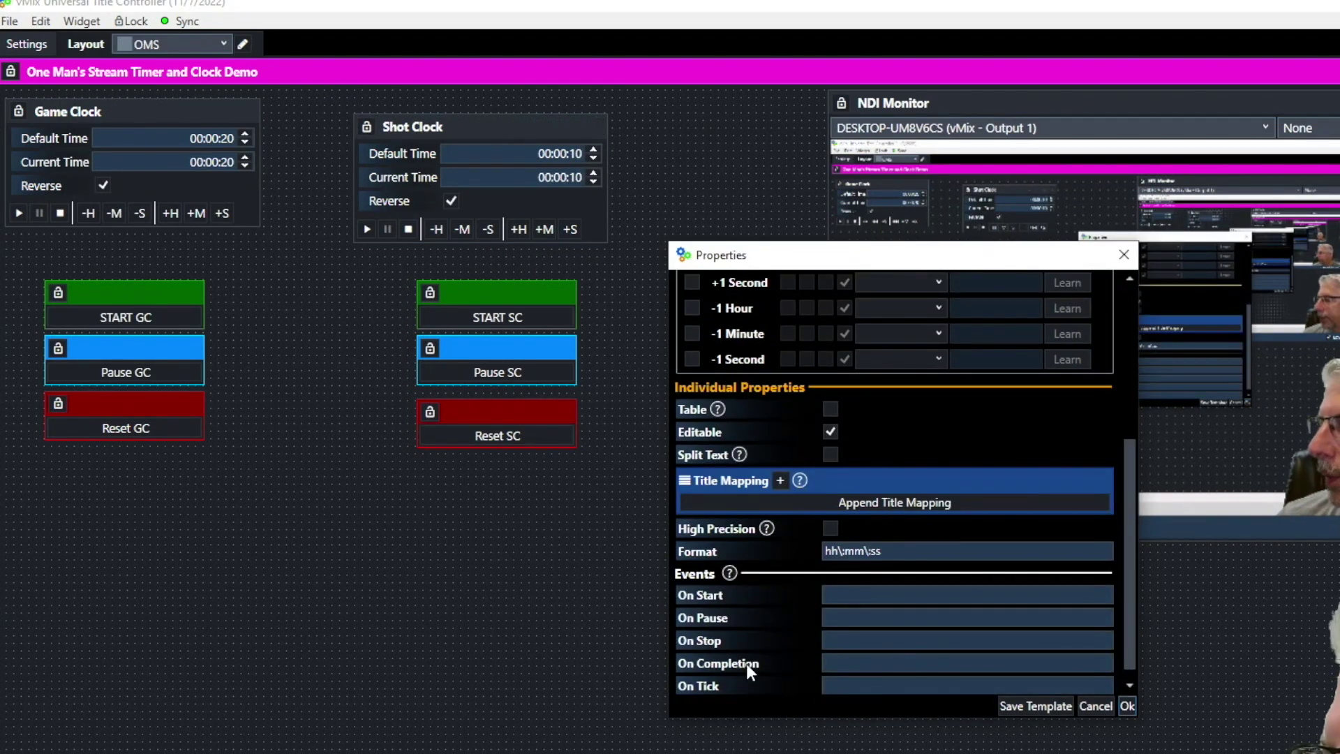
left_click(845, 663)
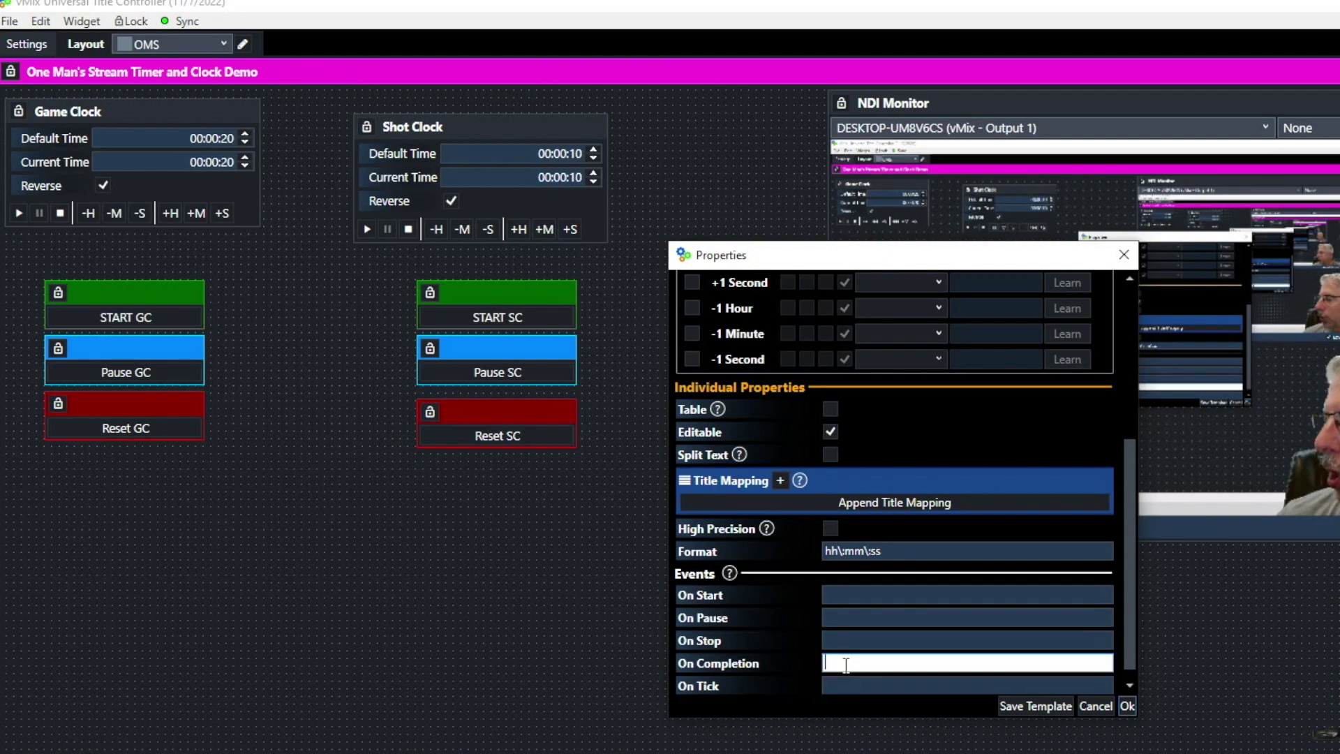
type("R")
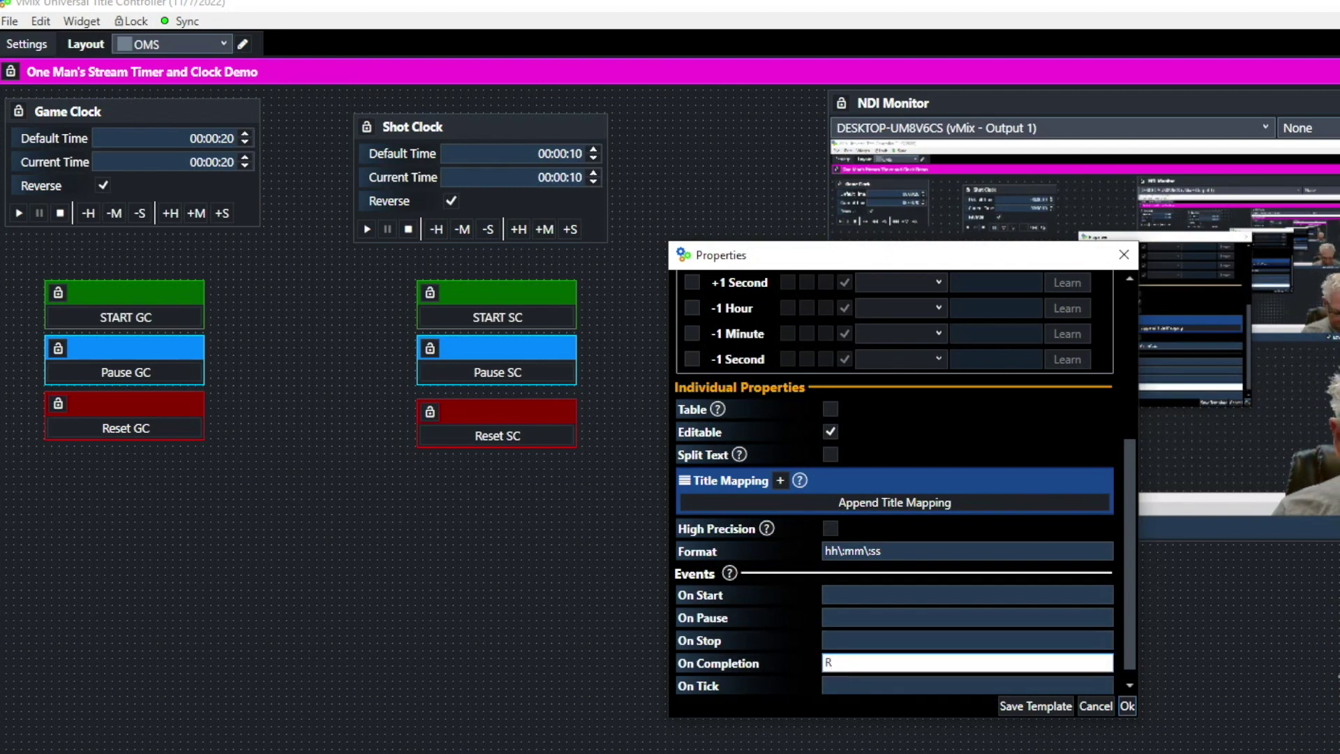
type("esetSC")
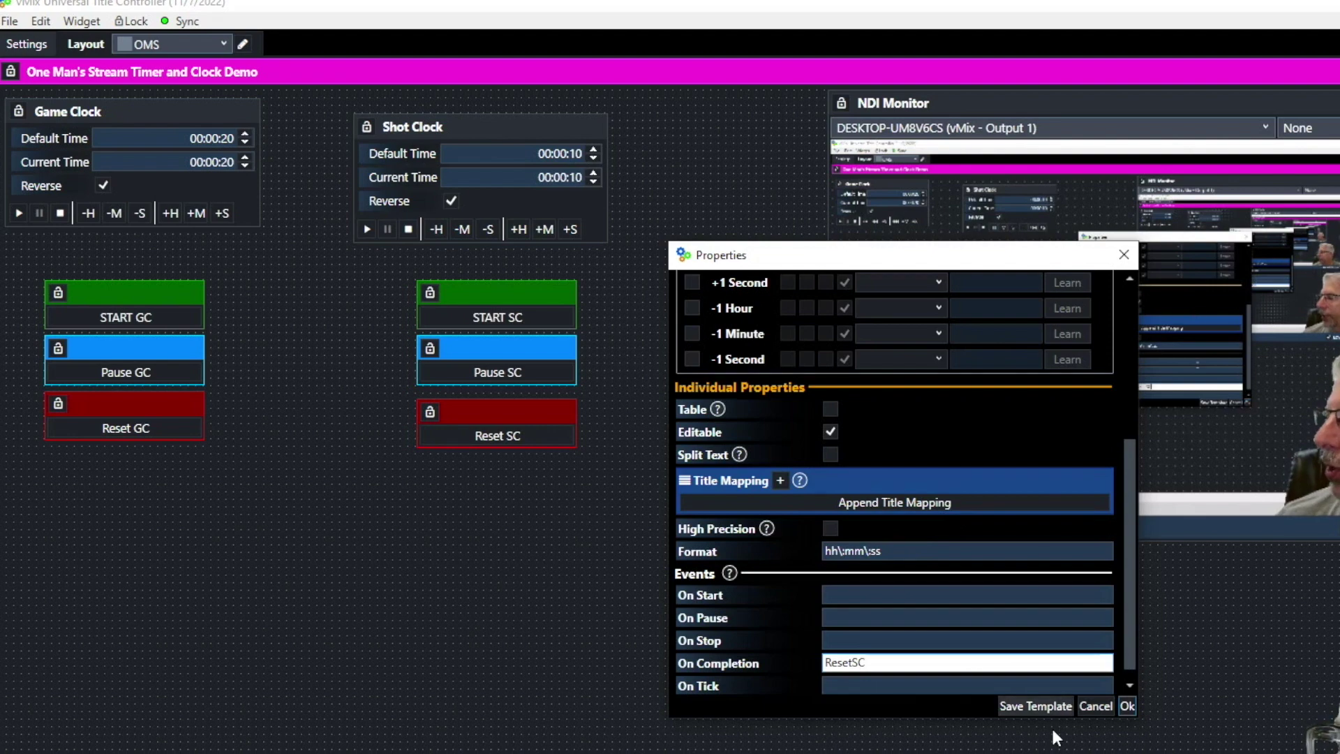
left_click(1126, 706)
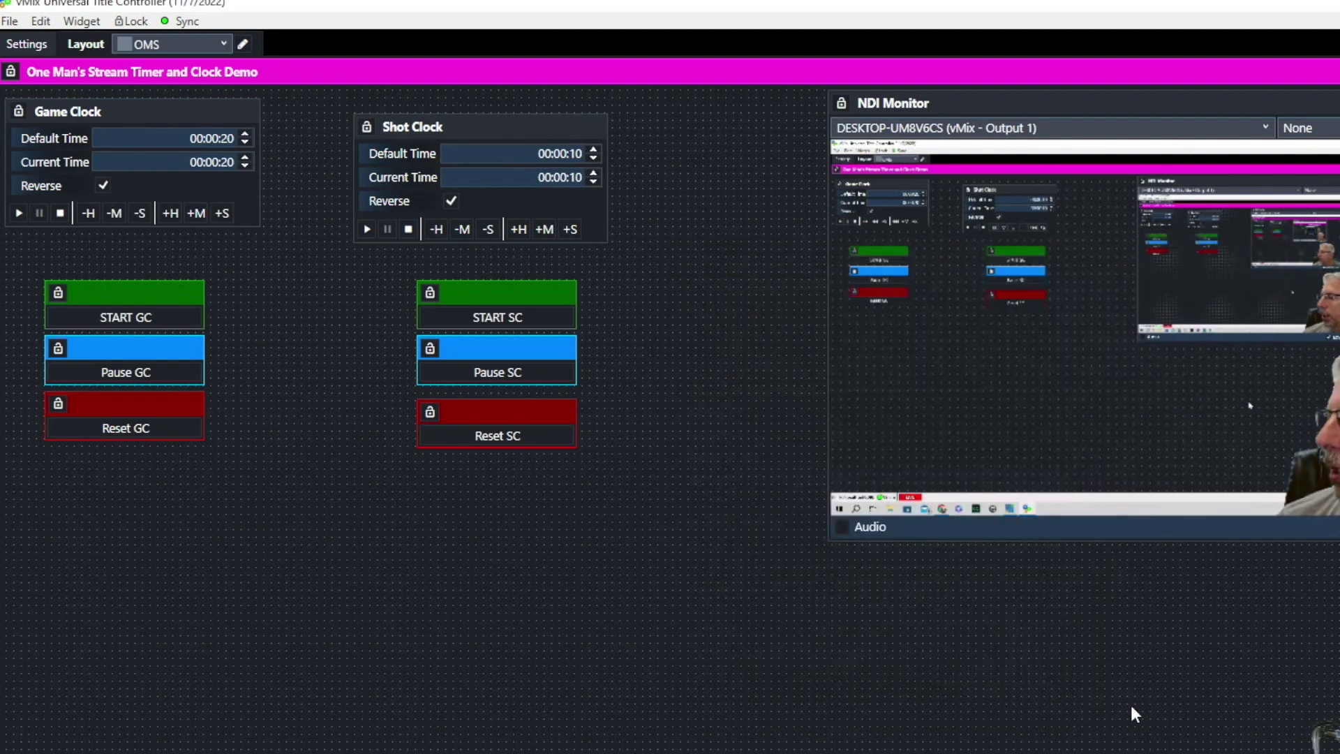
left_click(487, 320)
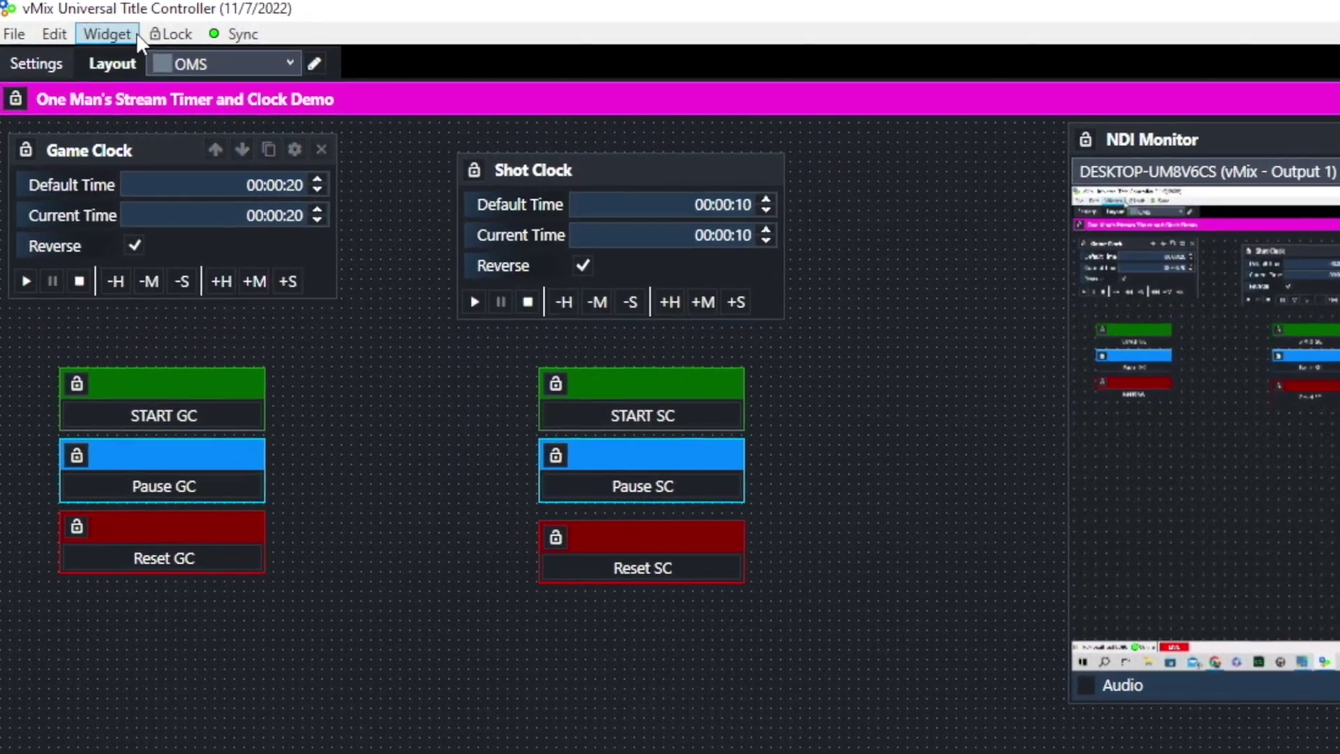
Add a new button widget below and between the two button groups and name it "ALL START"
left_click(67, 24)
left_click(140, 63)
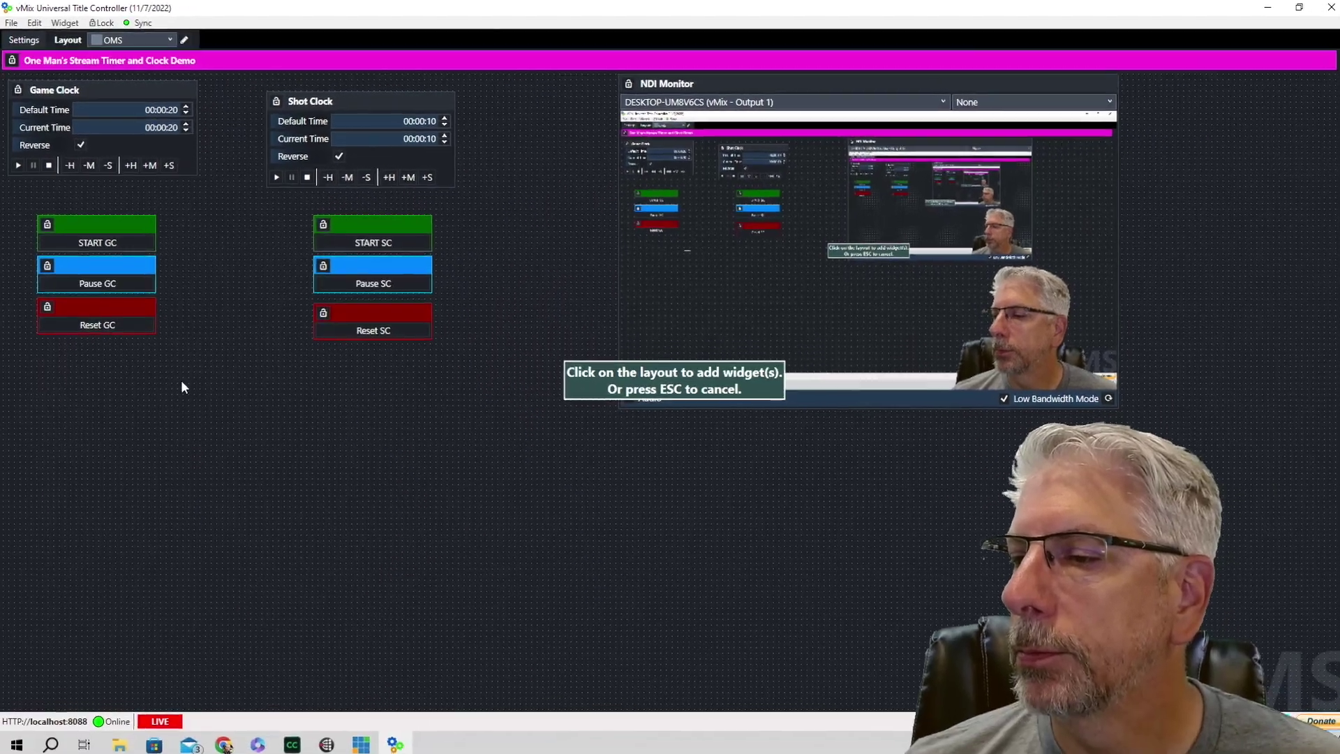
left_click(260, 555)
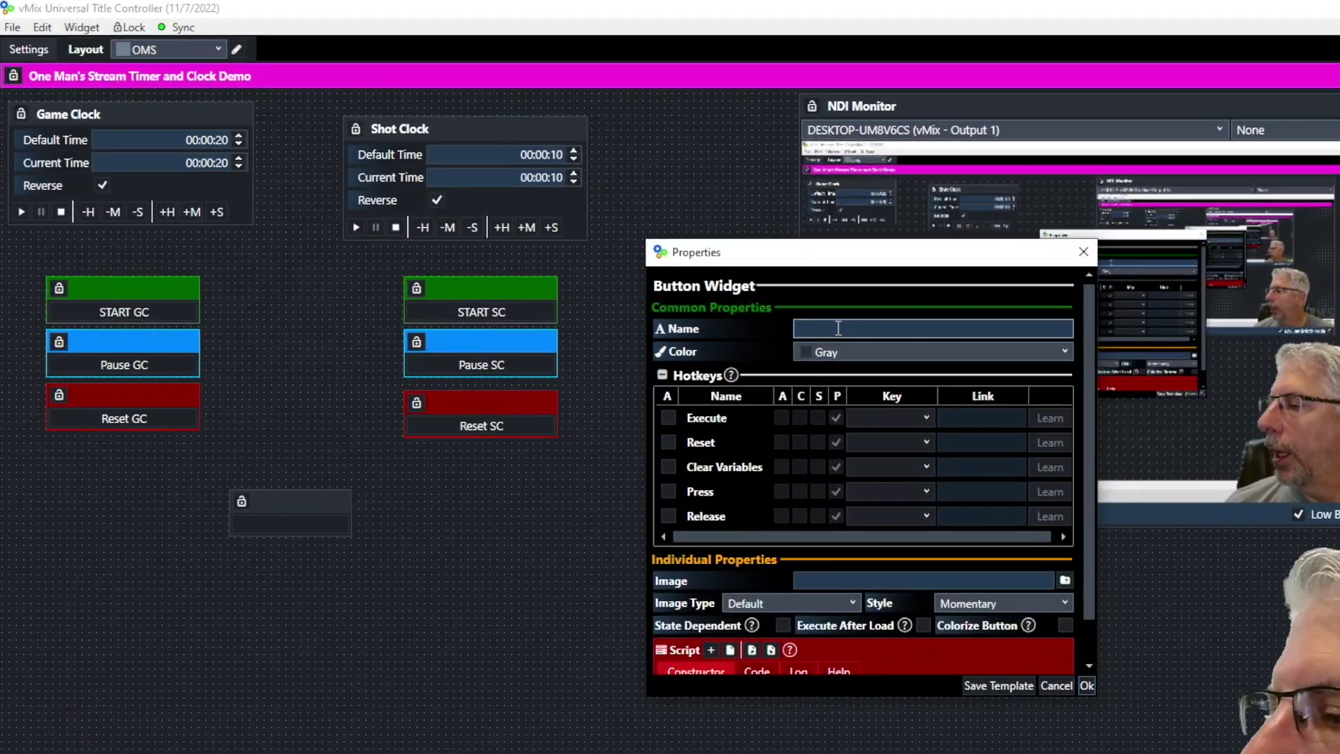
left_click(819, 321)
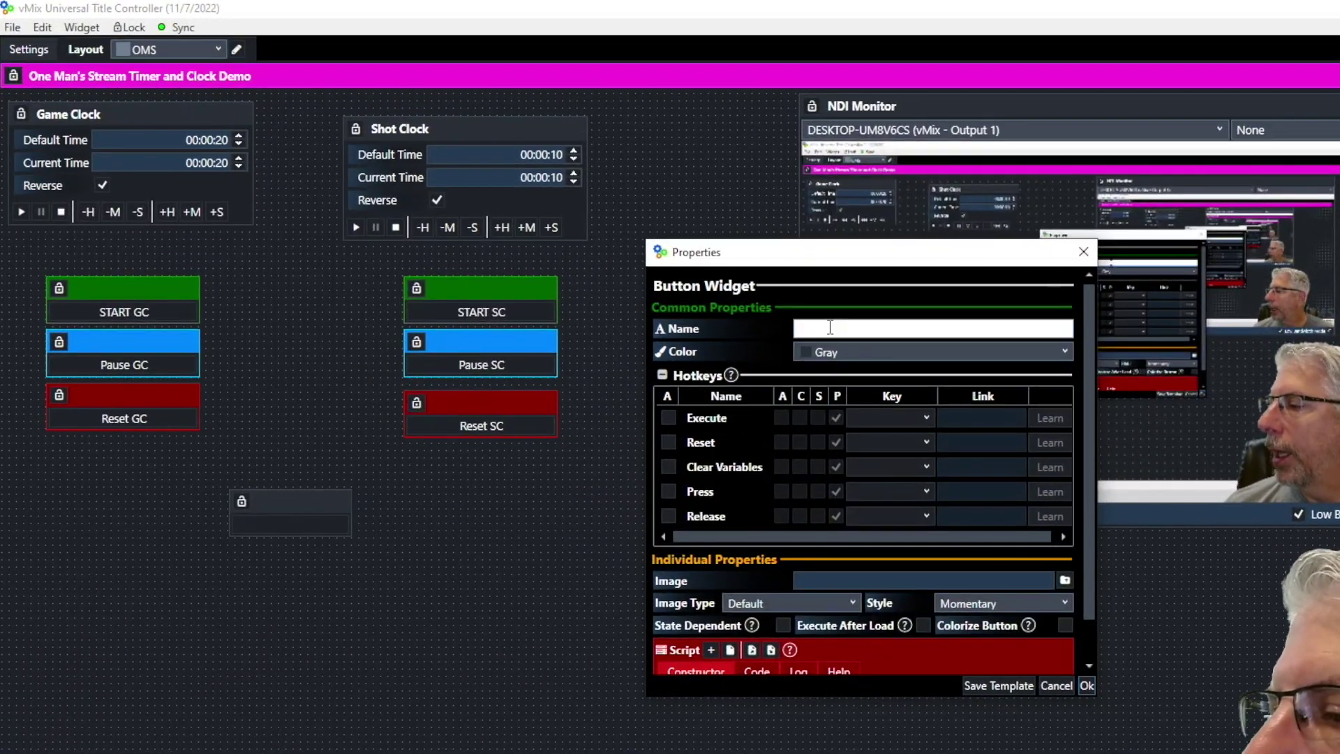
type("ALL START")
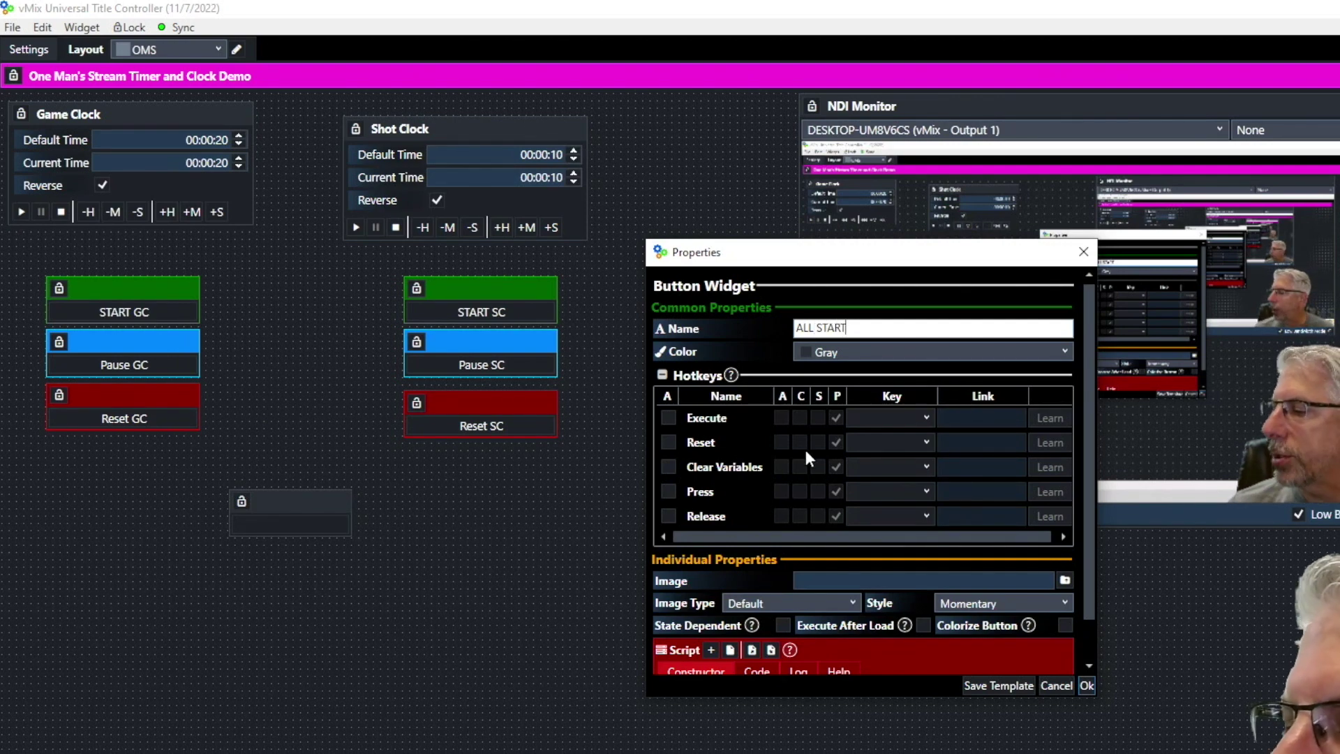
Add two script commands to the ALL START button and set command #0 to ExecLink with link "StartGC"
scroll(863, 452, "down", 1)
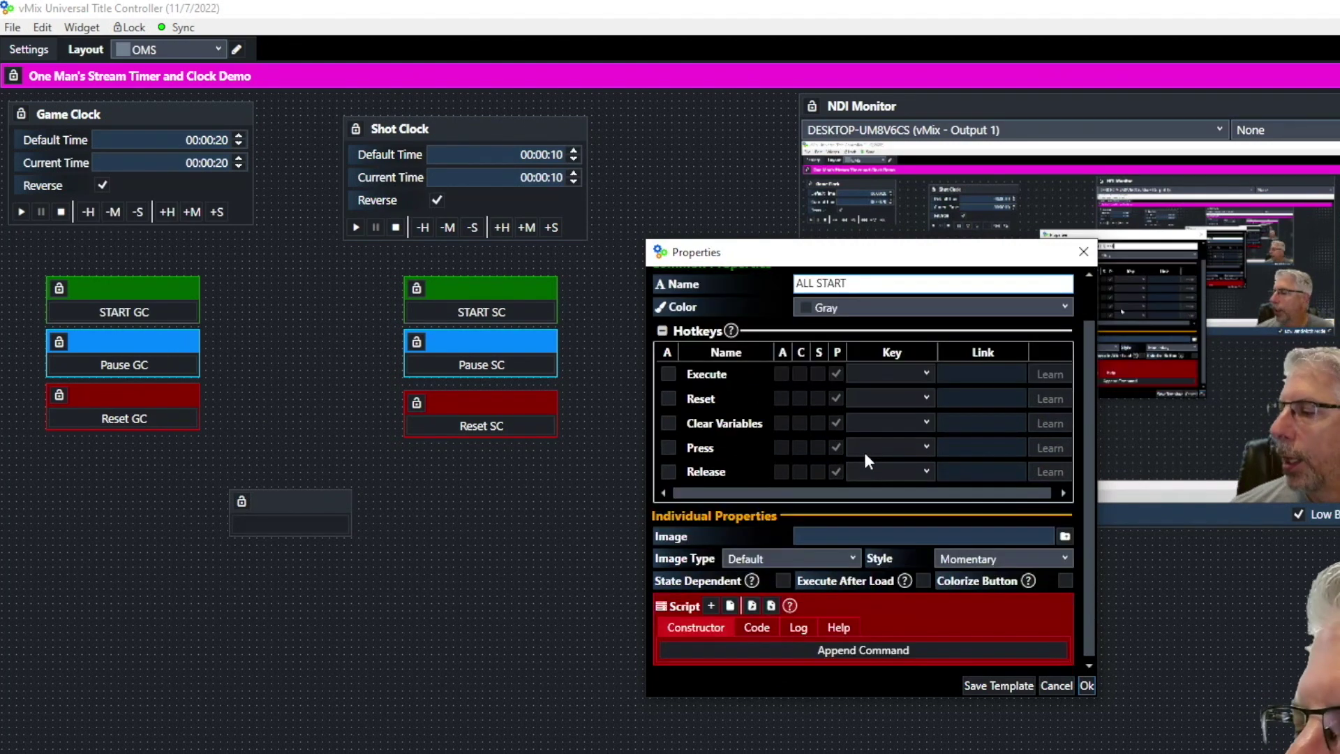
left_click(711, 605)
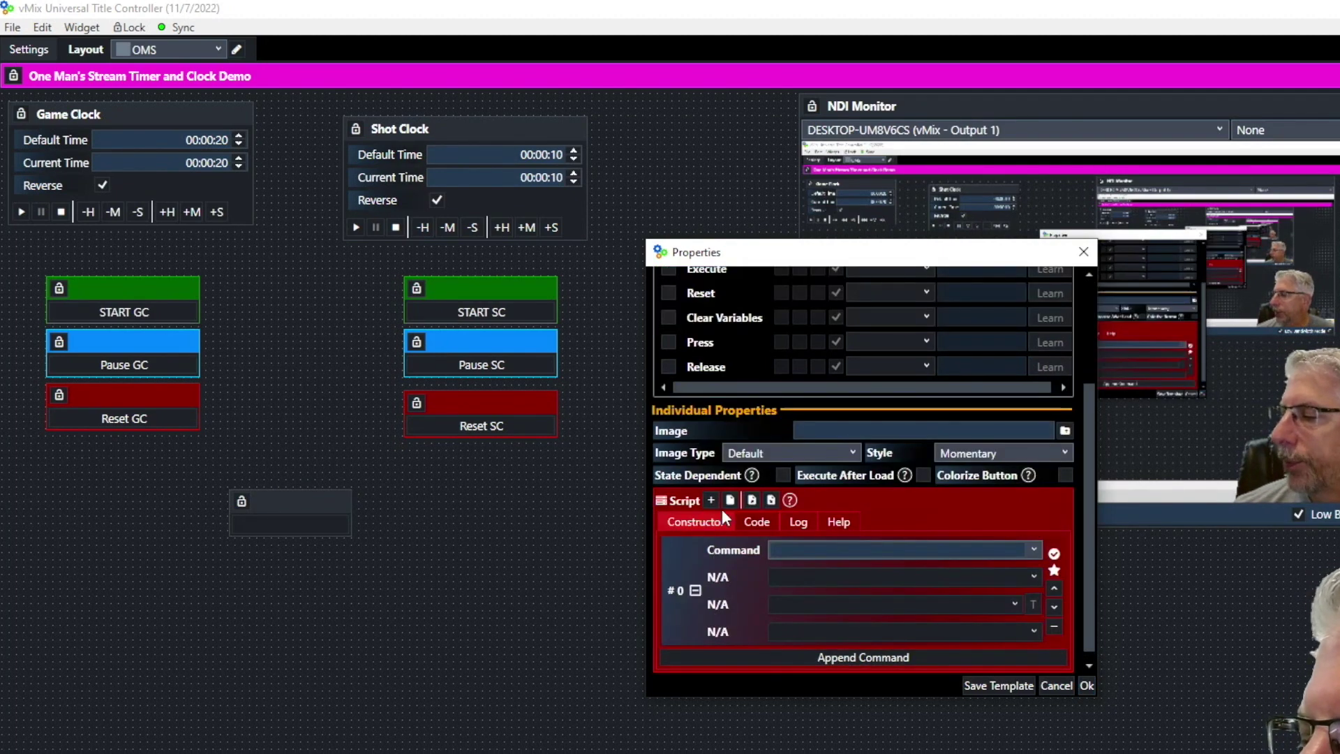
left_click(710, 499)
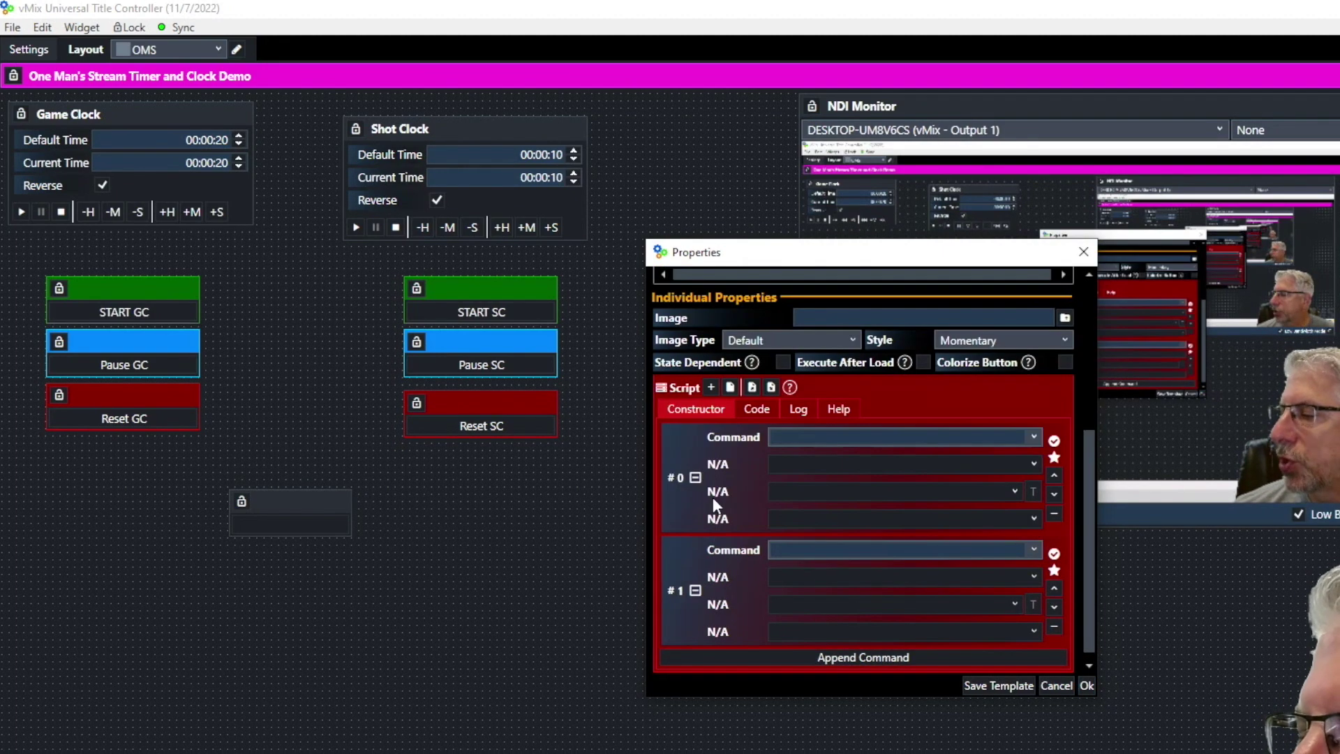
left_click(1033, 436)
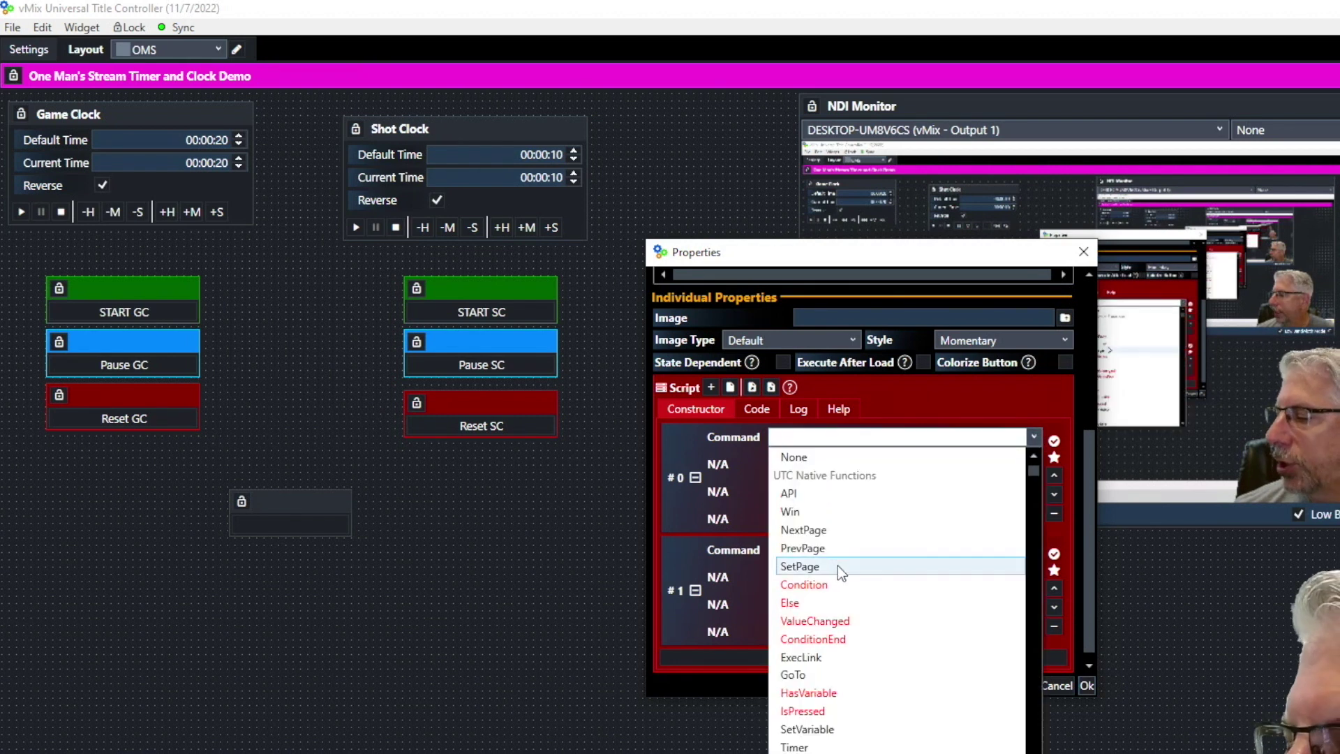
left_click(838, 659)
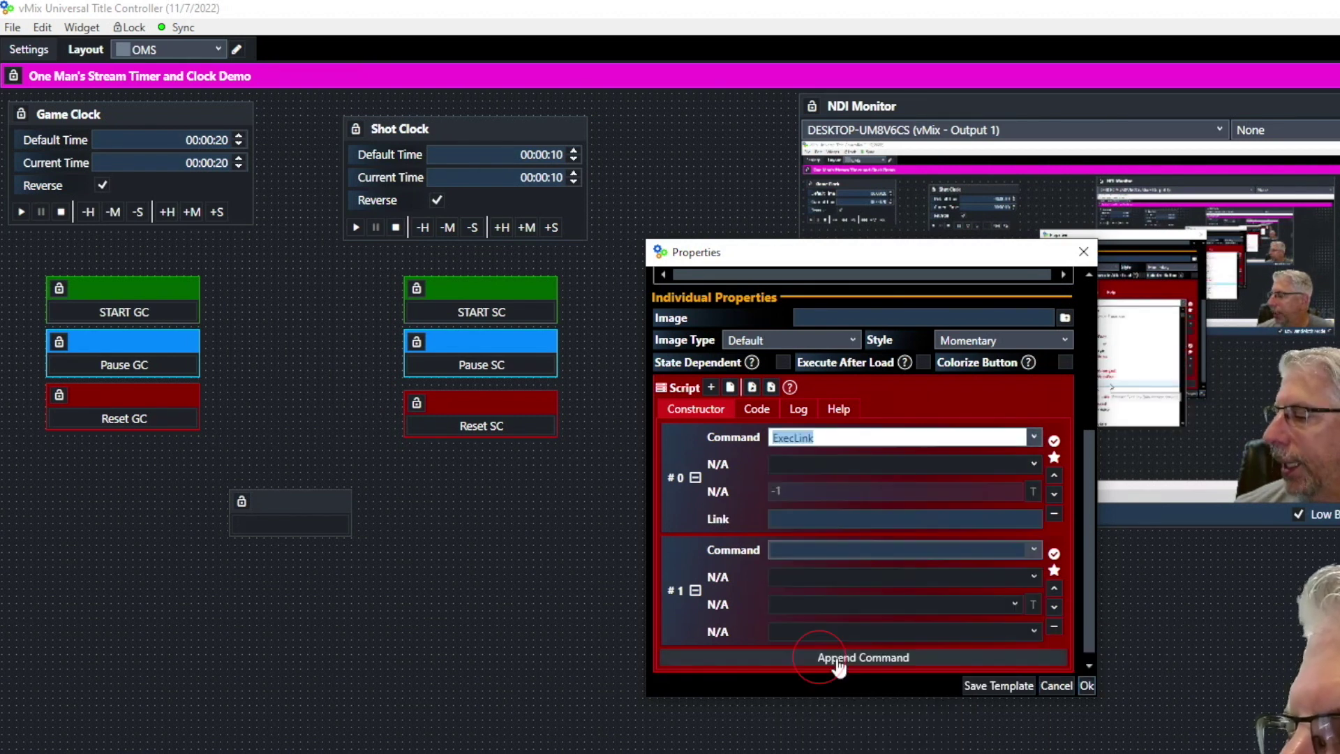
left_click(794, 518)
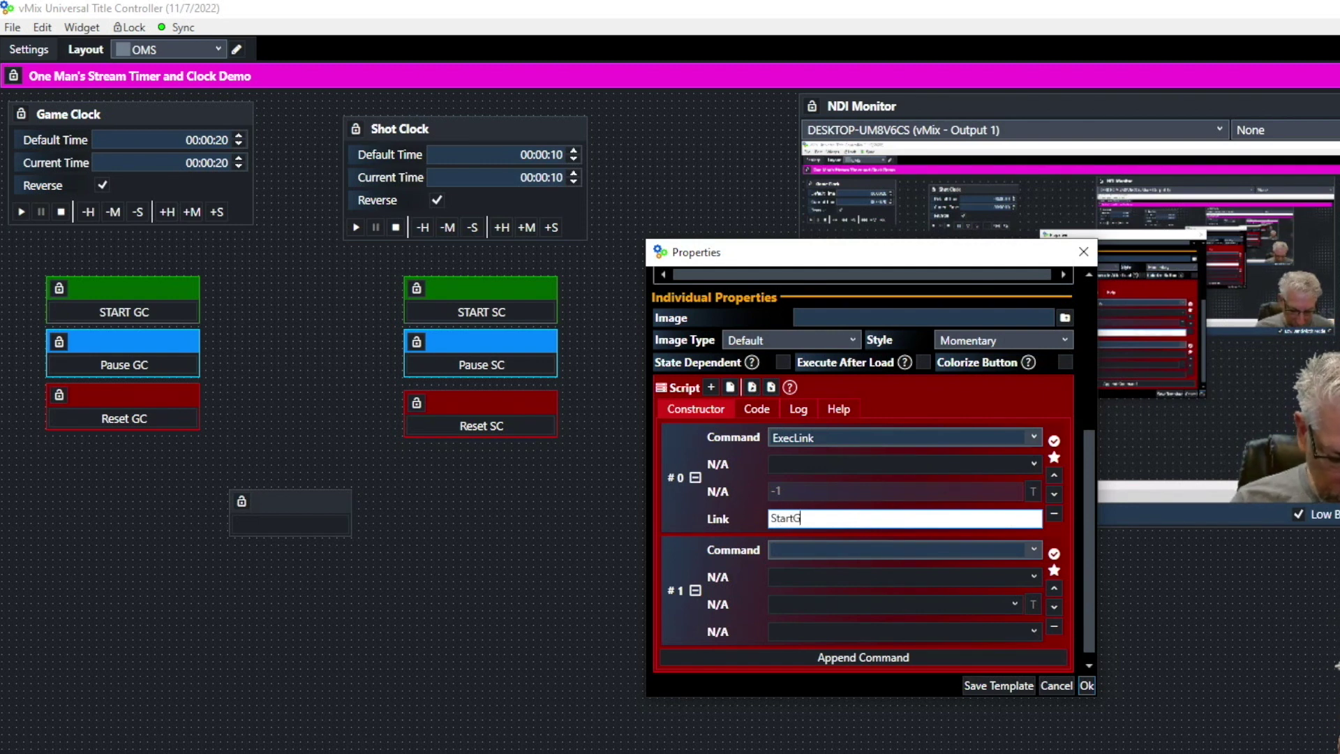
Set the ALL START button's script command #1 to ExecLink with link "StartSC" and save the properties
left_click(787, 551)
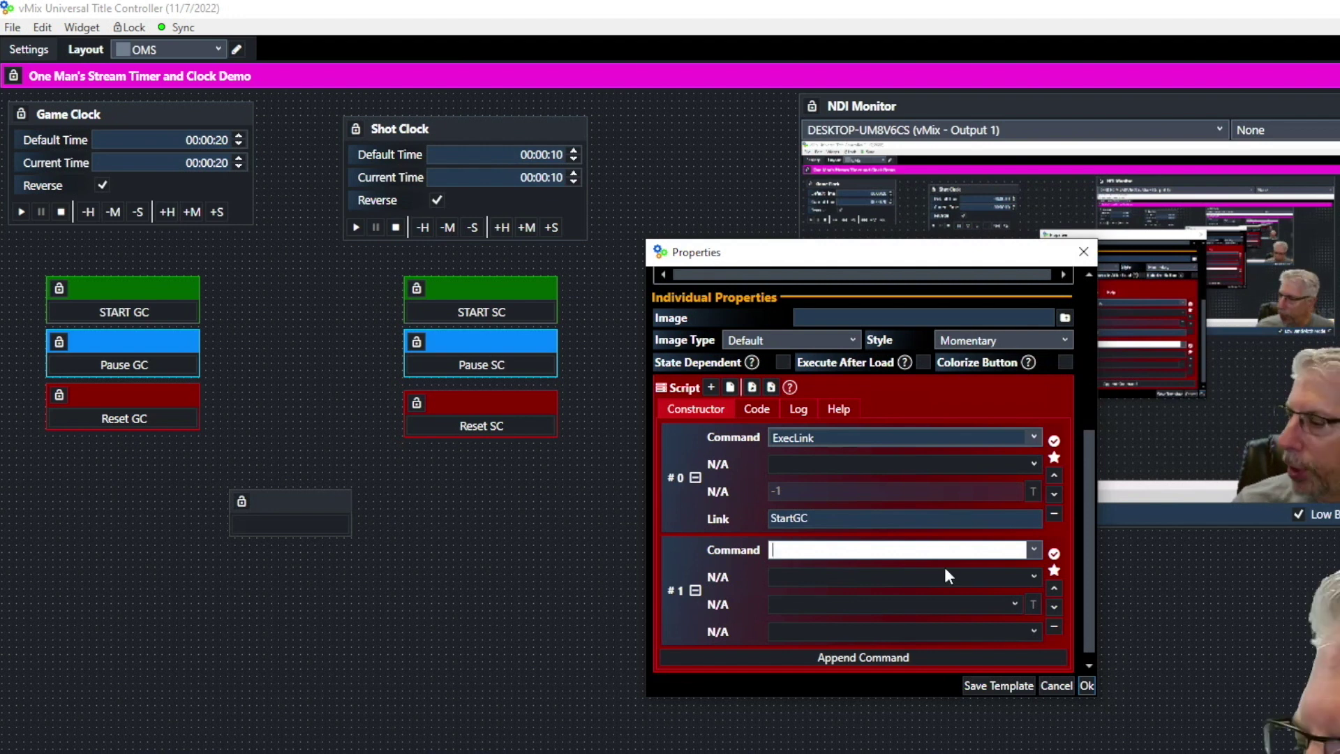
left_click(1033, 552)
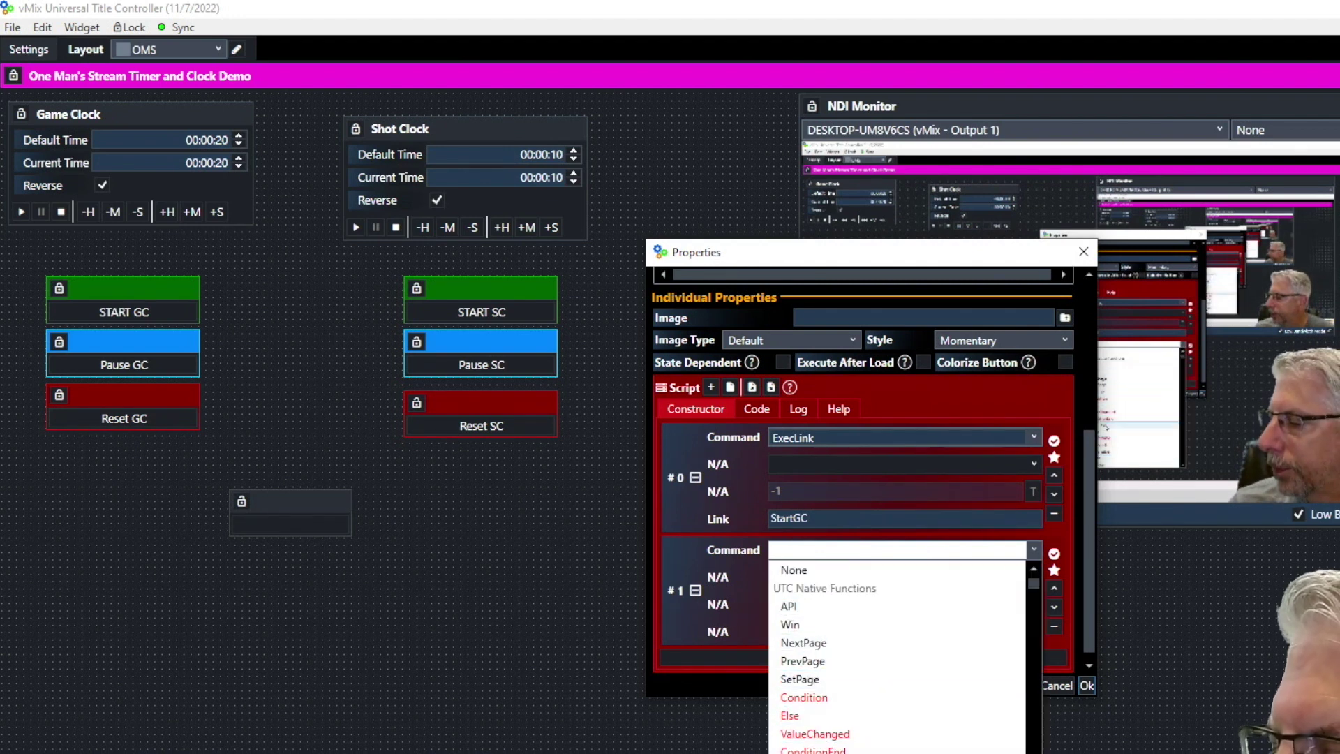
left_click(802, 663)
left_click(796, 633)
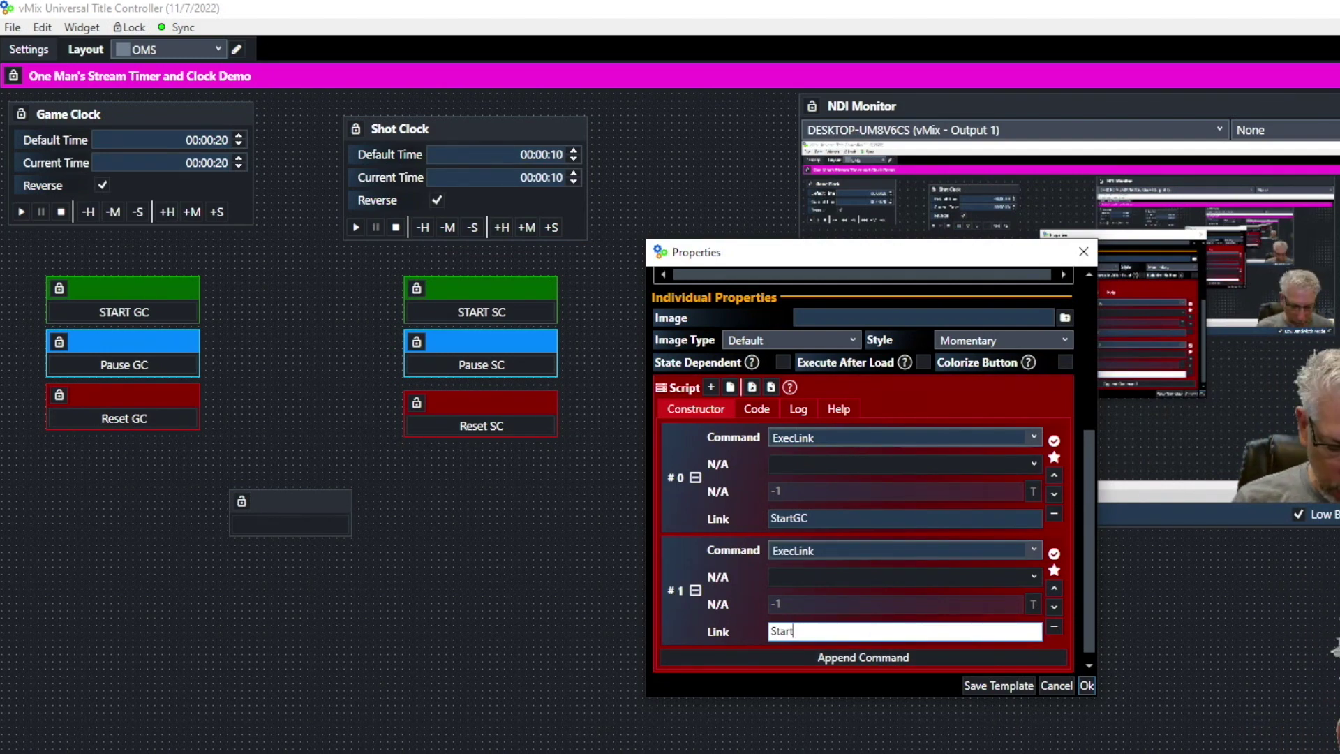
left_click(1087, 687)
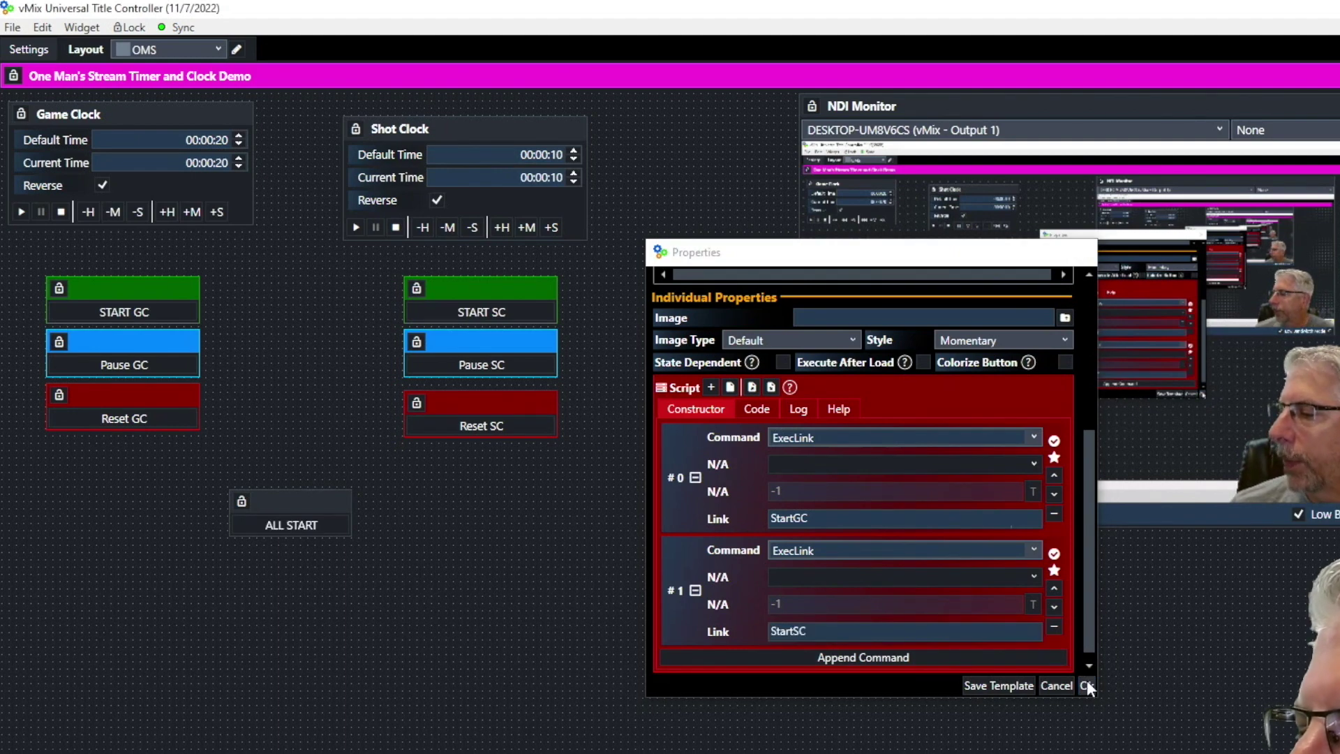
Widen the ALL START button slightly and set its color to Green
mouse_move(353, 508)
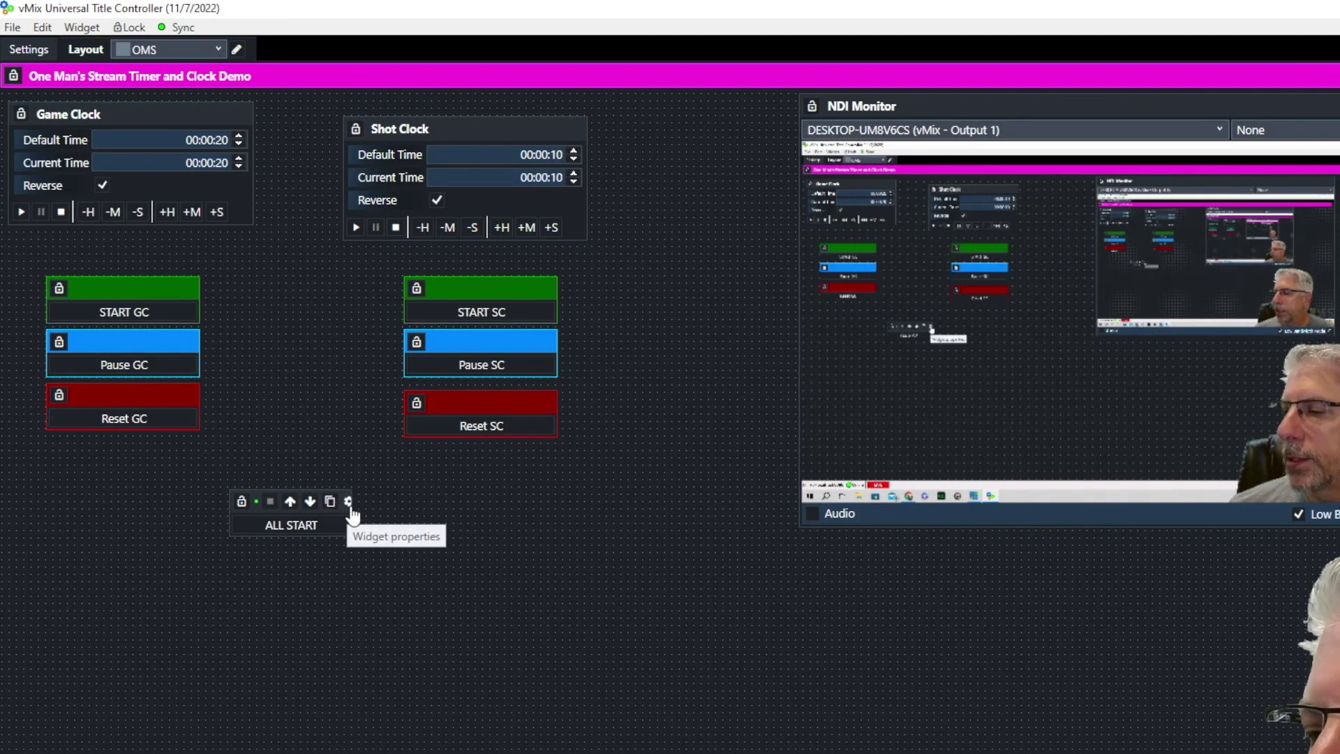
left_click_drag(352, 512, 374, 511)
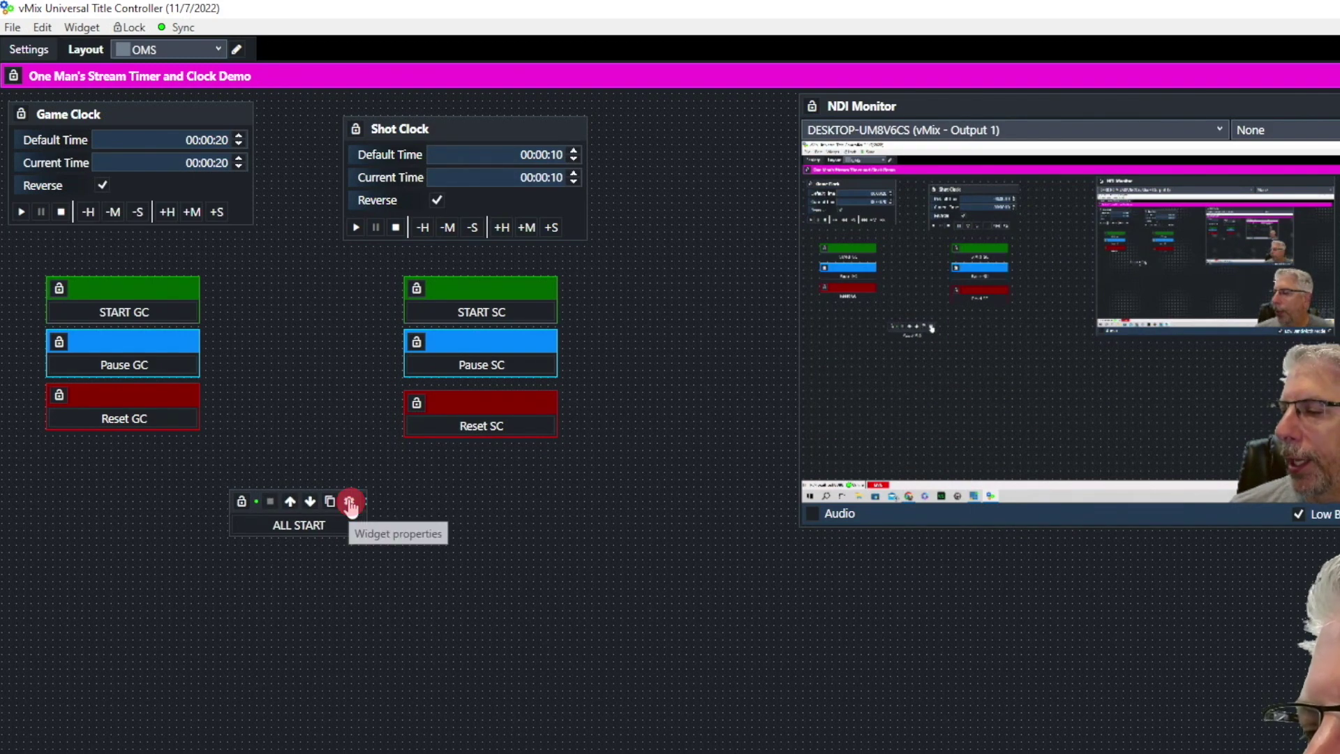
left_click(349, 501)
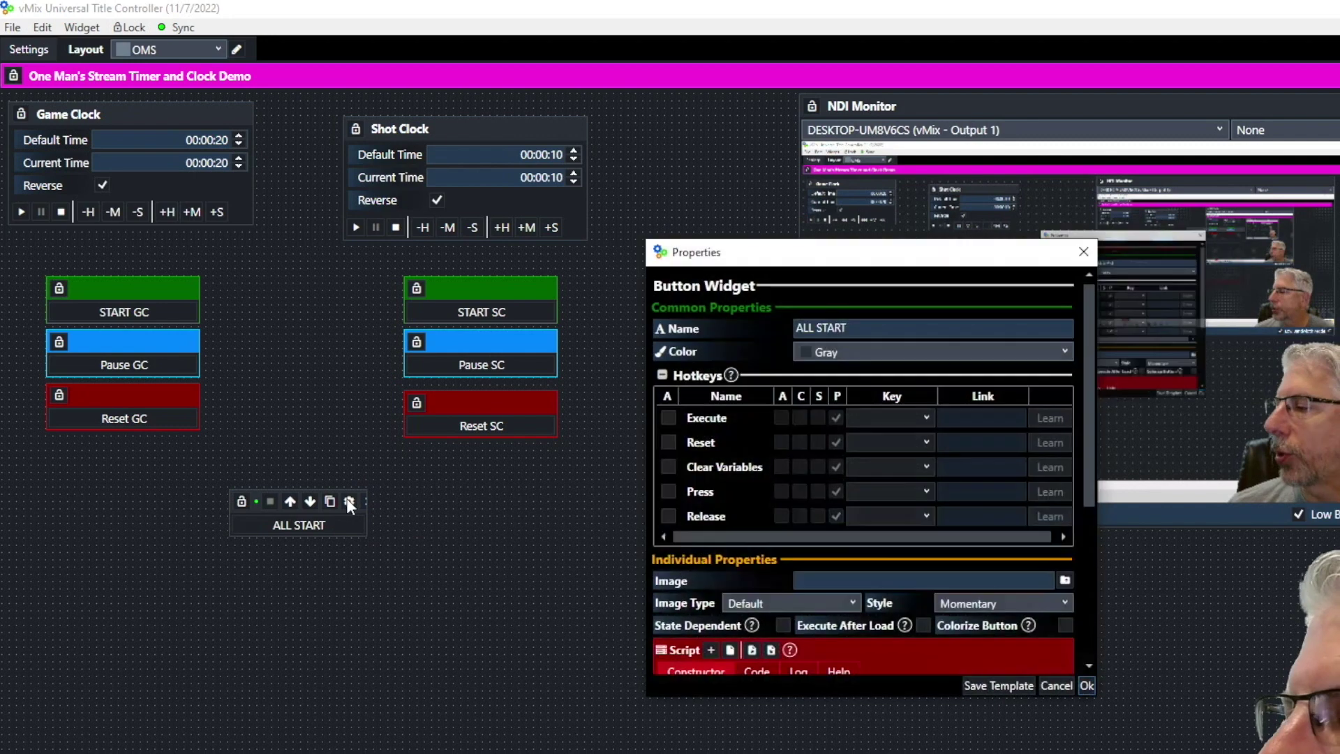
left_click(1053, 350)
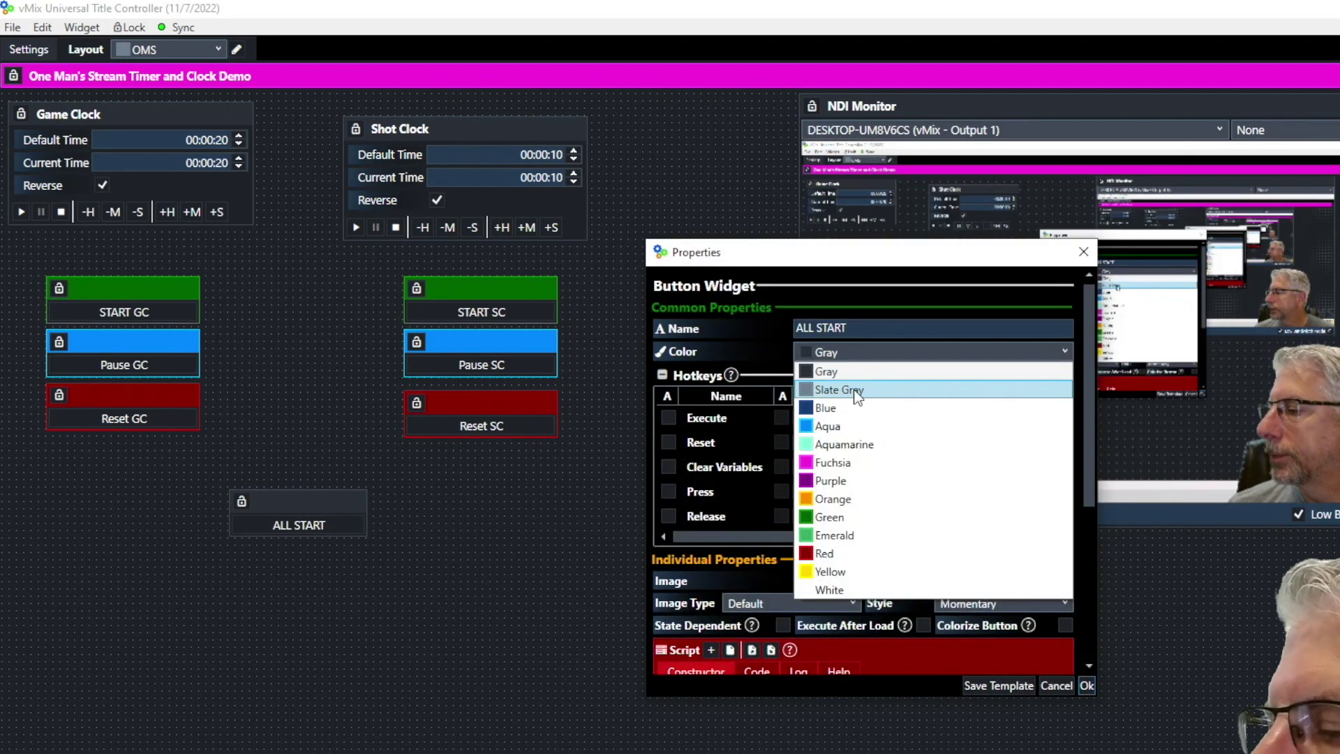
left_click(850, 518)
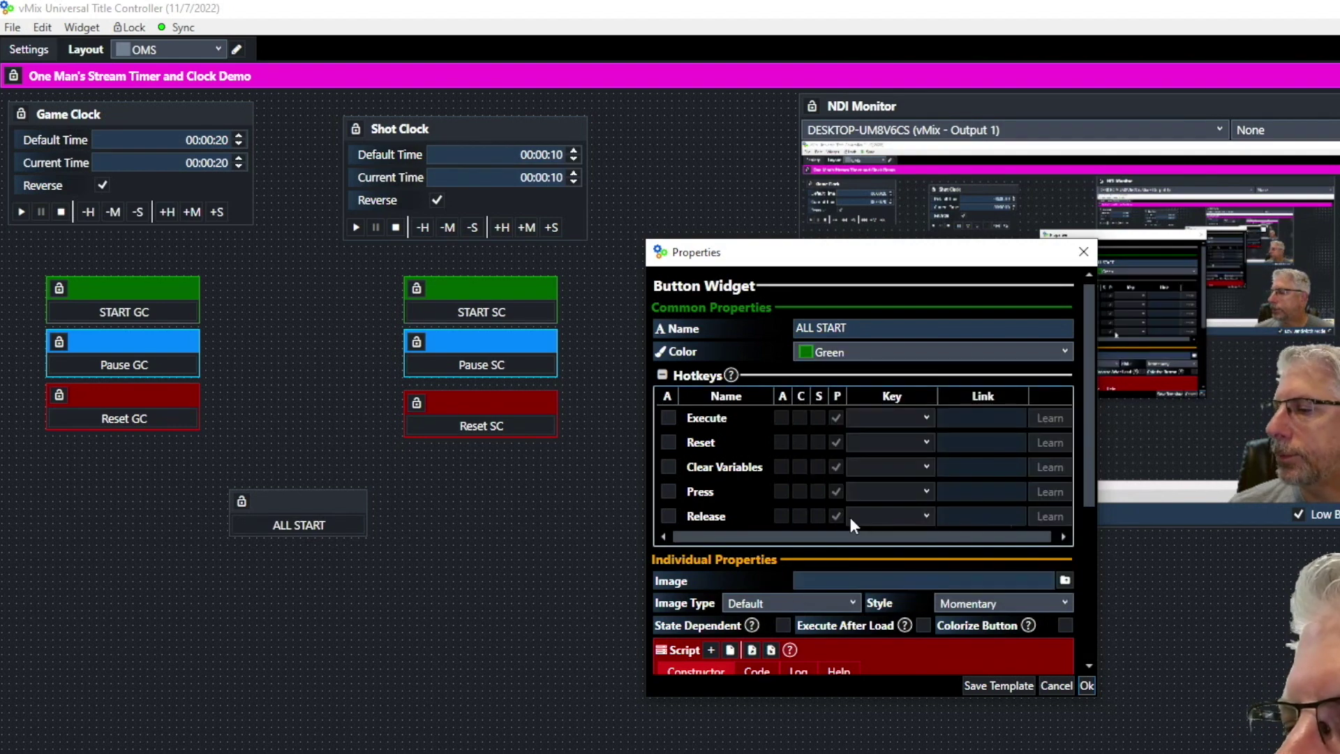
left_click(1086, 685)
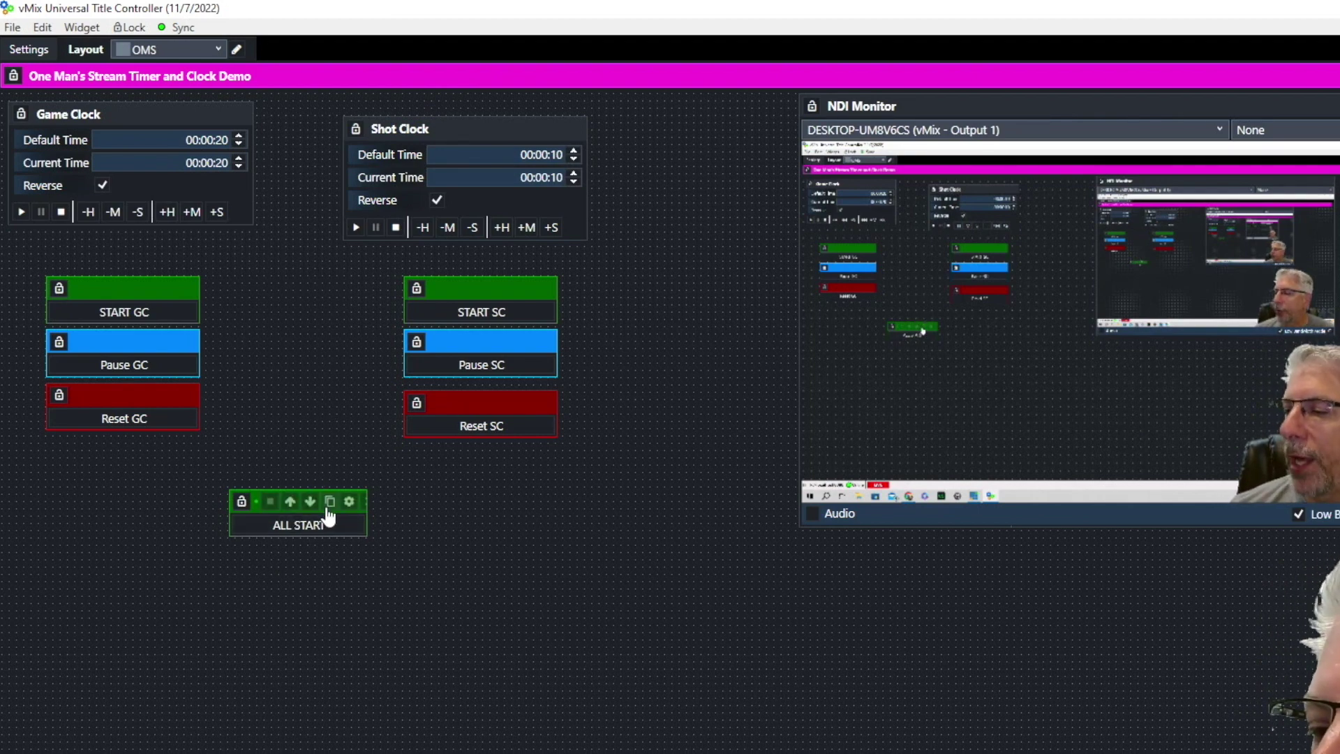
Add a new button widget below ALL START, name it "ALL PAUSE" and set its color to Aqua
left_click(79, 28)
left_click(104, 48)
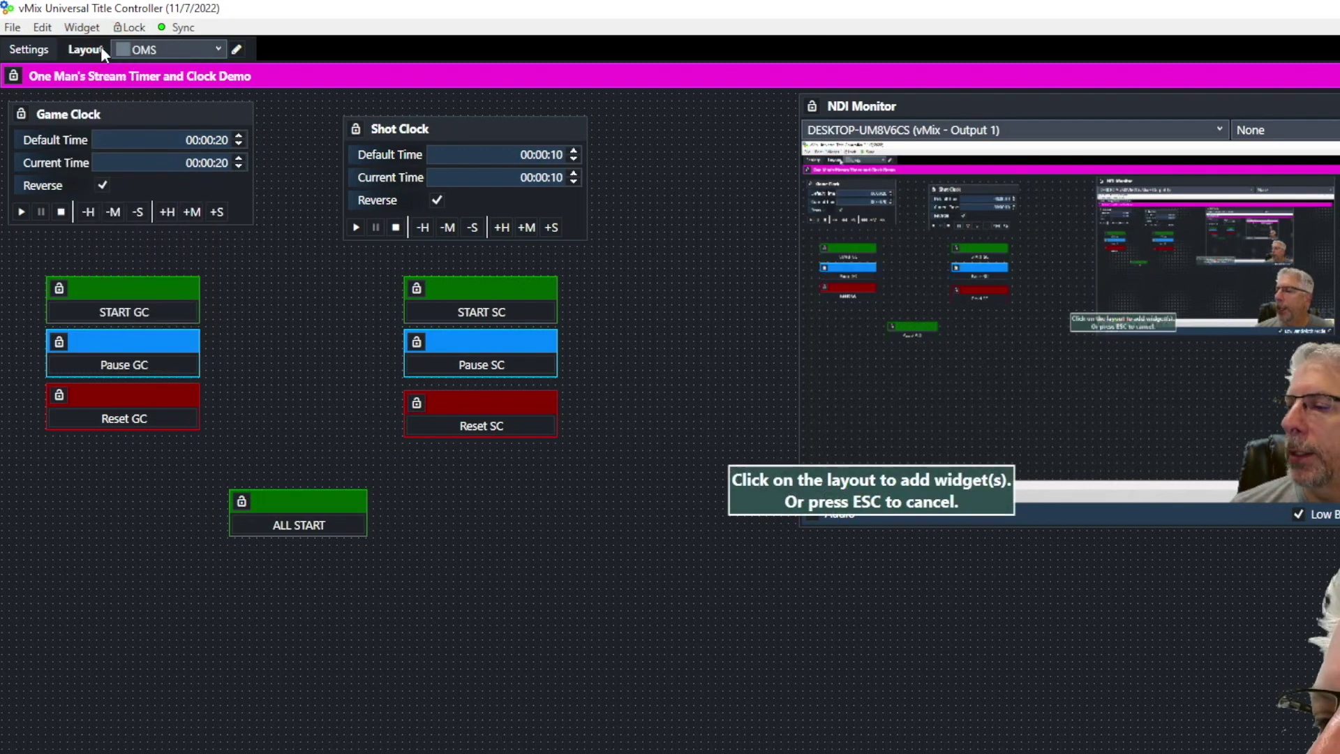
left_click(269, 610)
left_click(810, 328)
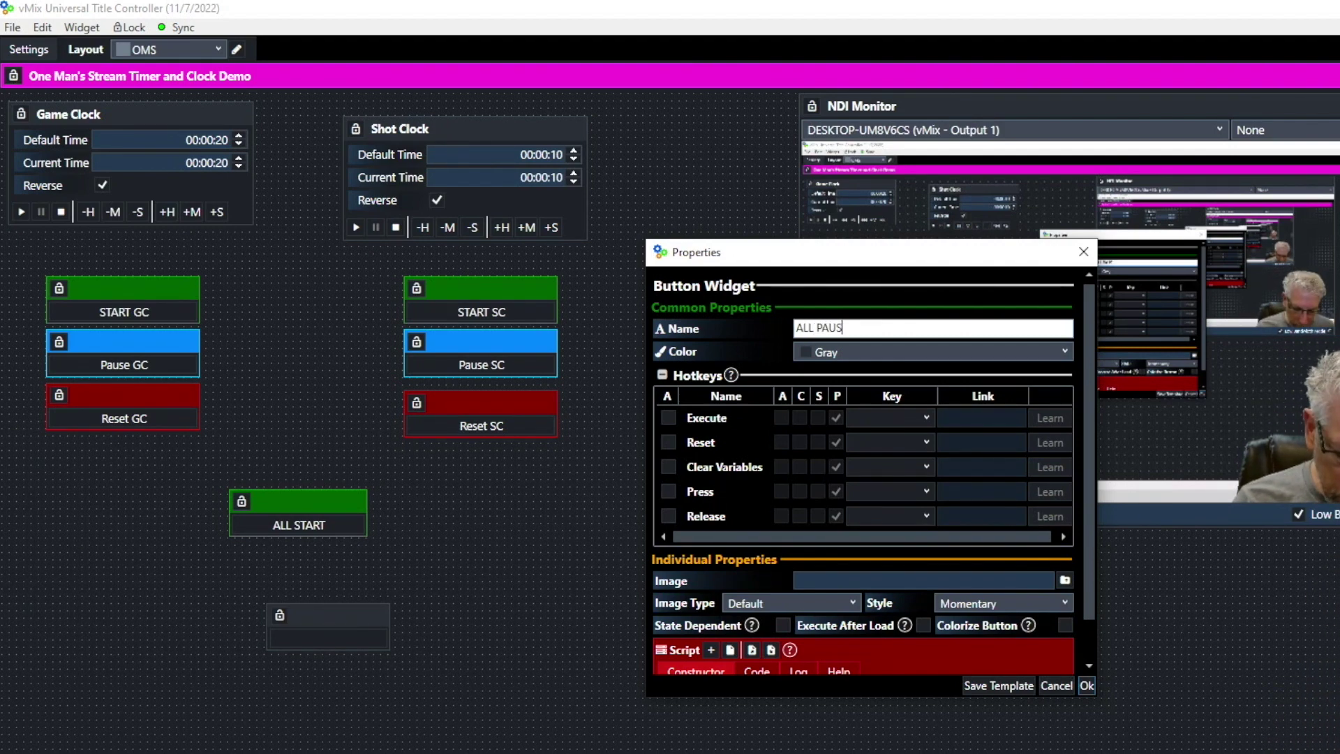
type("ALL PAUSE")
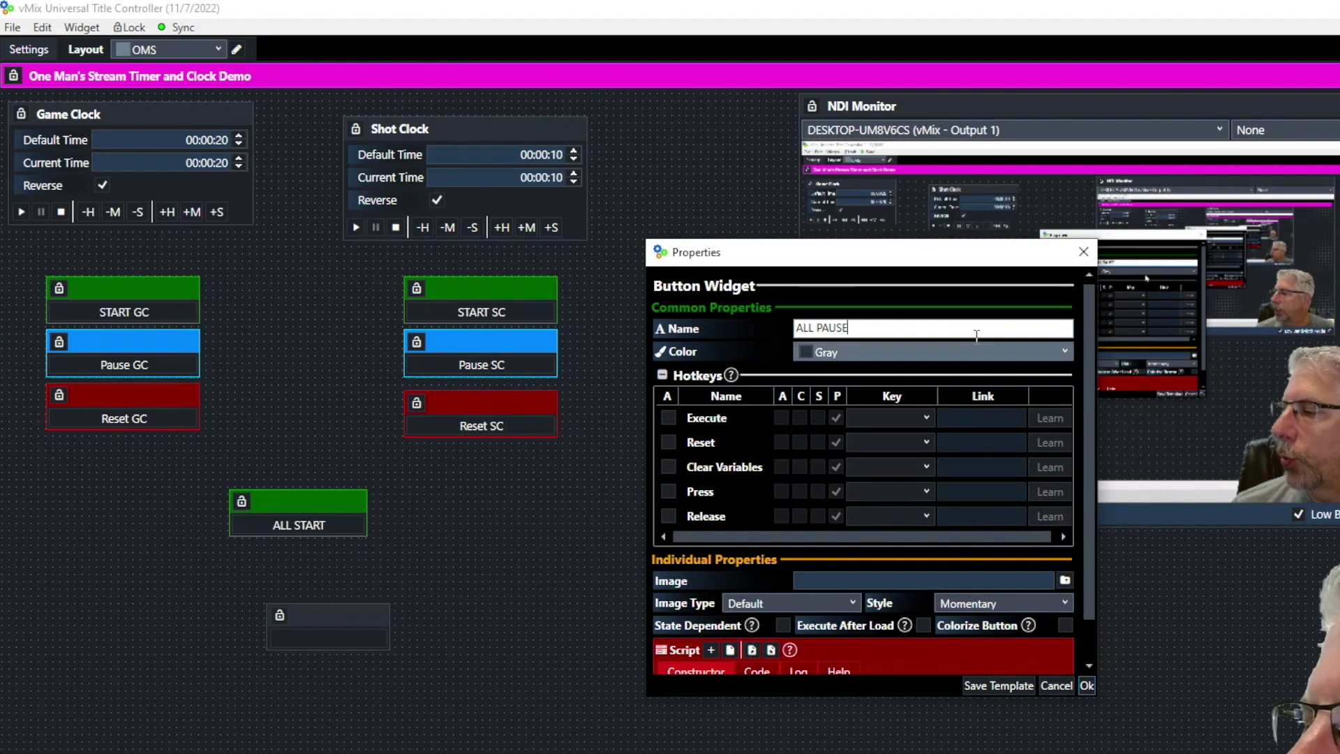
left_click(1059, 350)
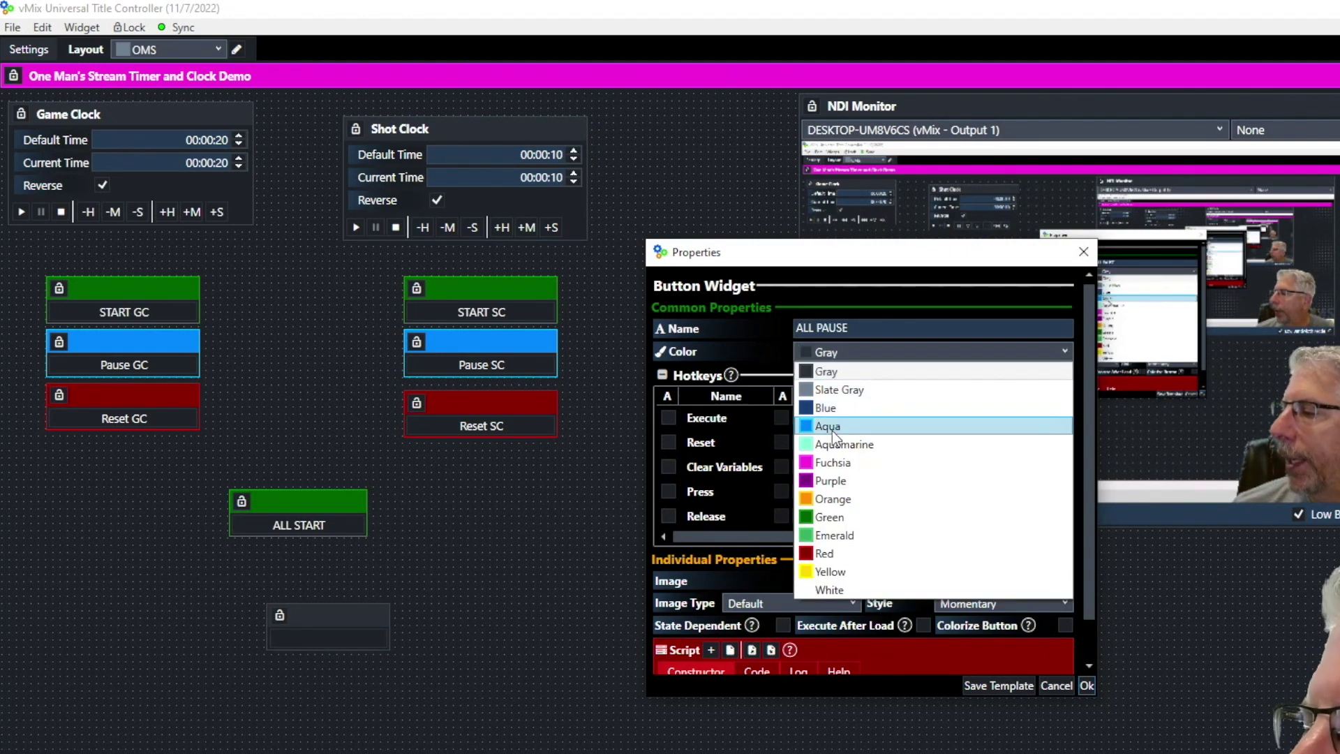
left_click(835, 424)
Add two script commands to the ALL PAUSE button and set command #0 to ExecLink with link "PauseGC"
scroll(877, 478, "down", 1)
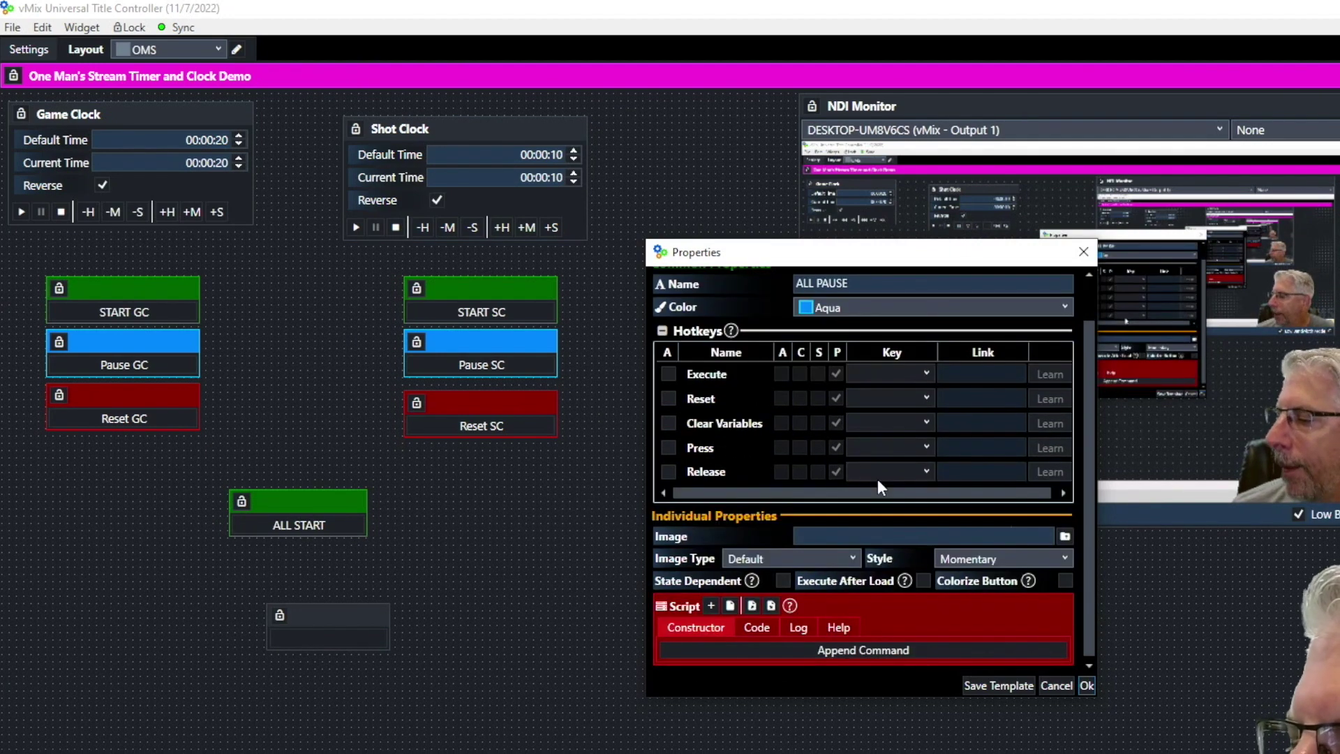
left_click(711, 605)
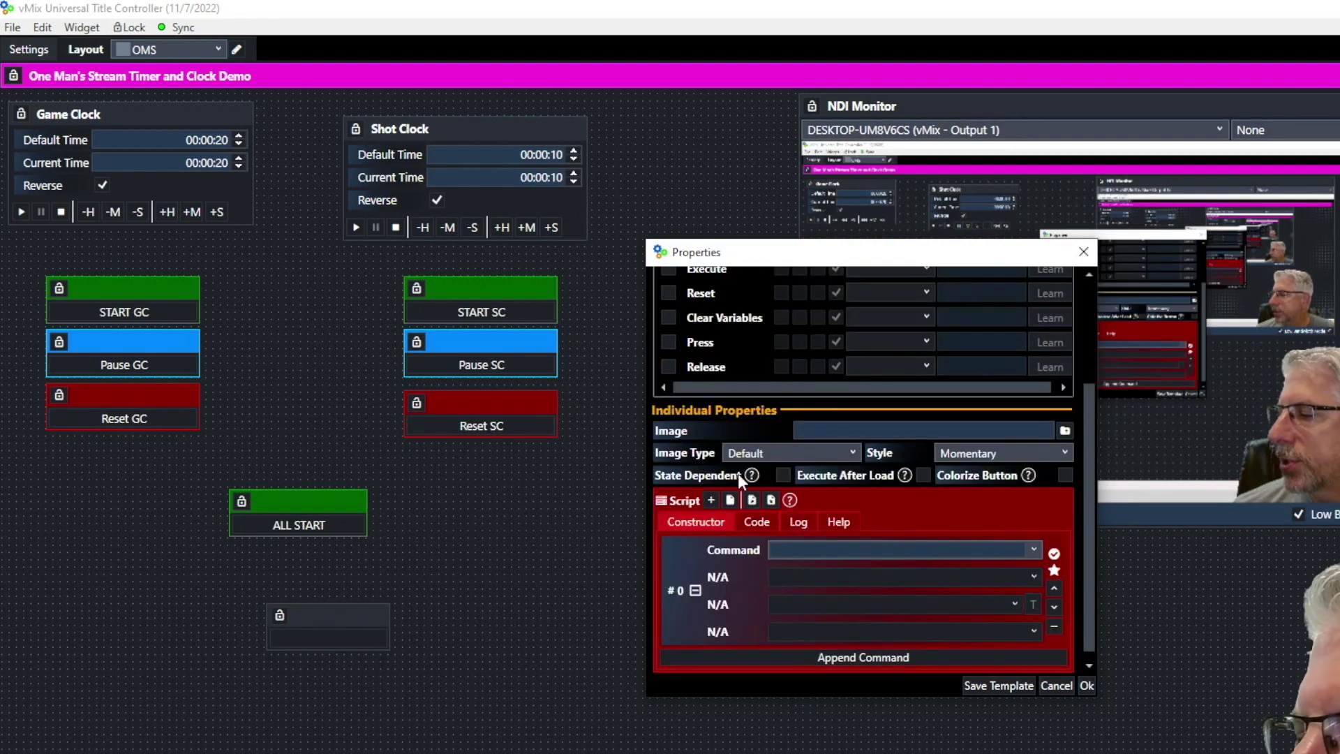
left_click(711, 500)
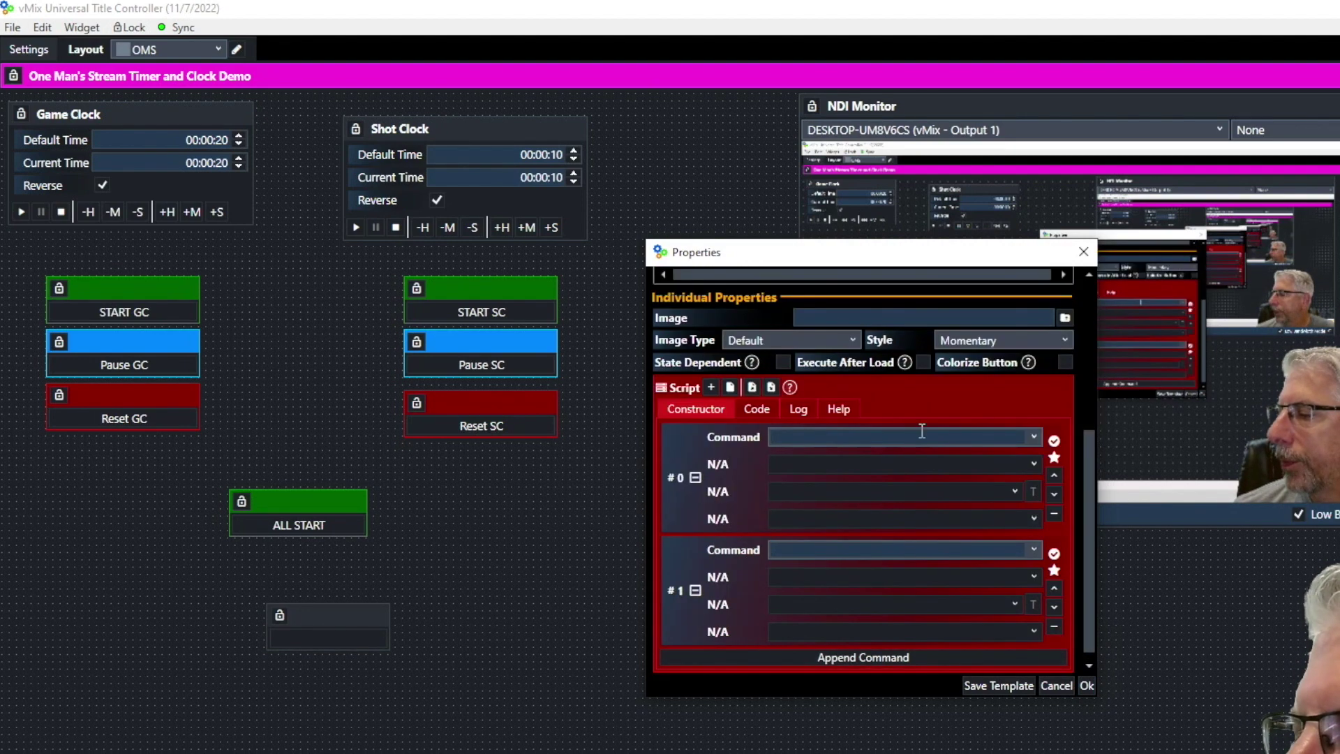
left_click(796, 440)
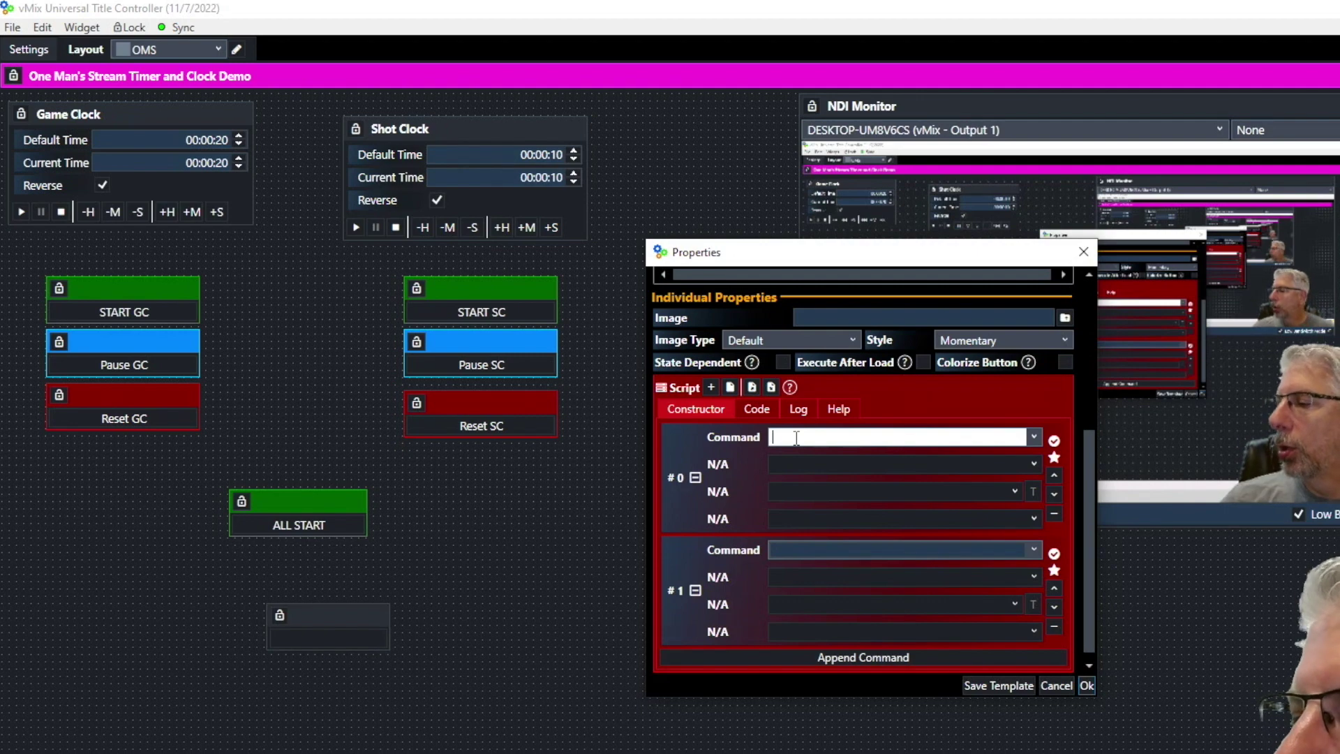
left_click(1034, 438)
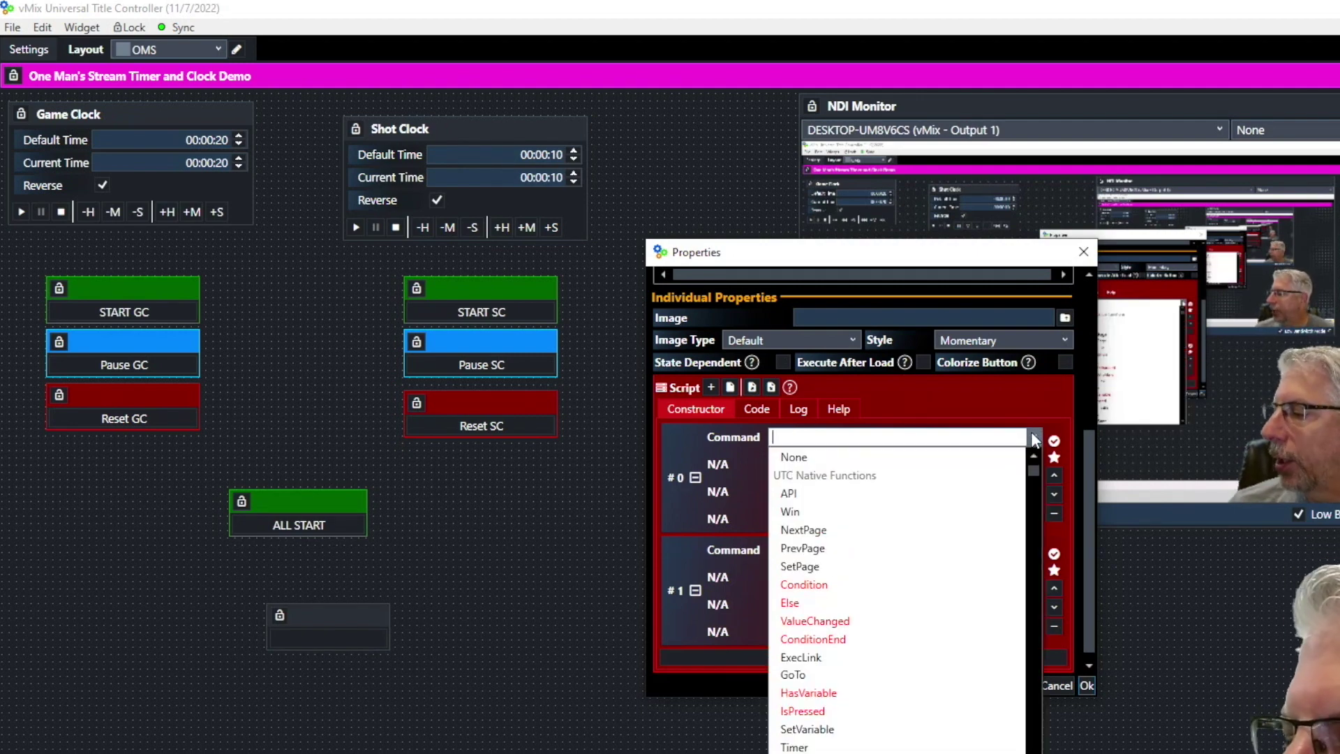
left_click(838, 659)
left_click(794, 520)
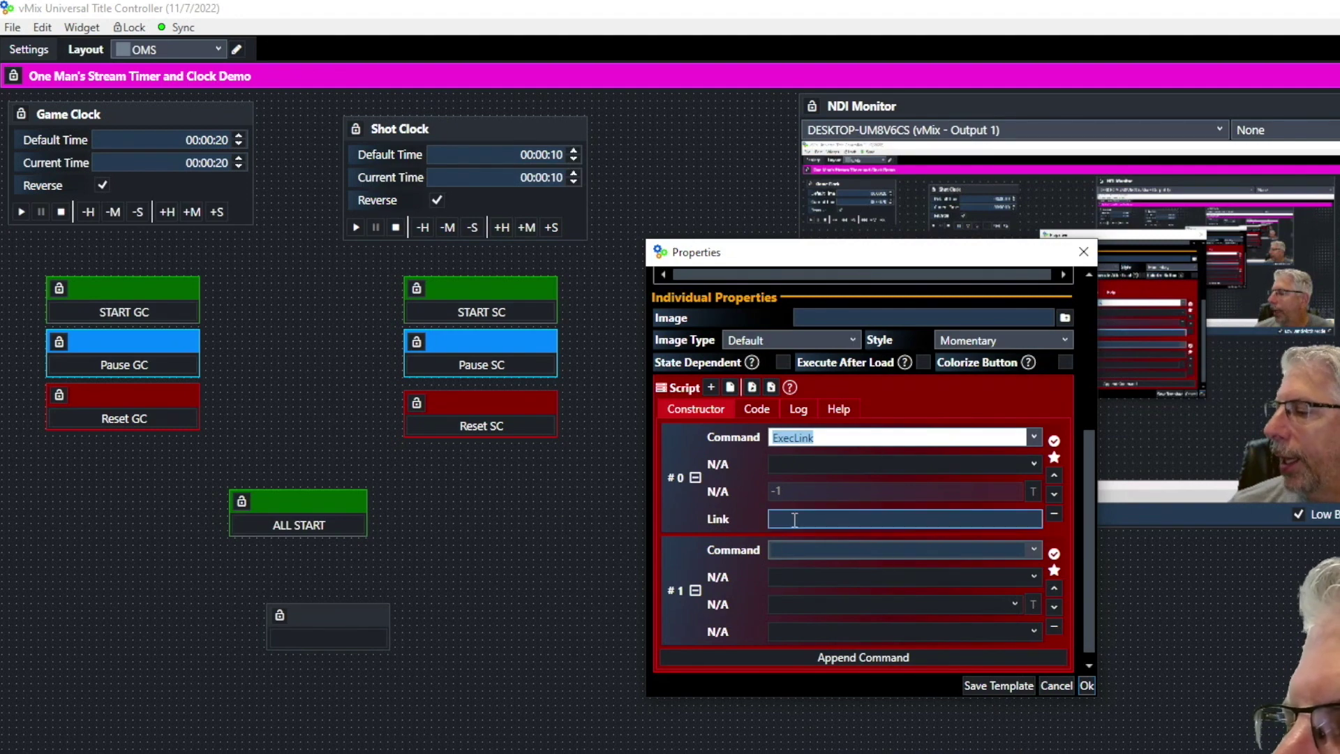
left_click(794, 519)
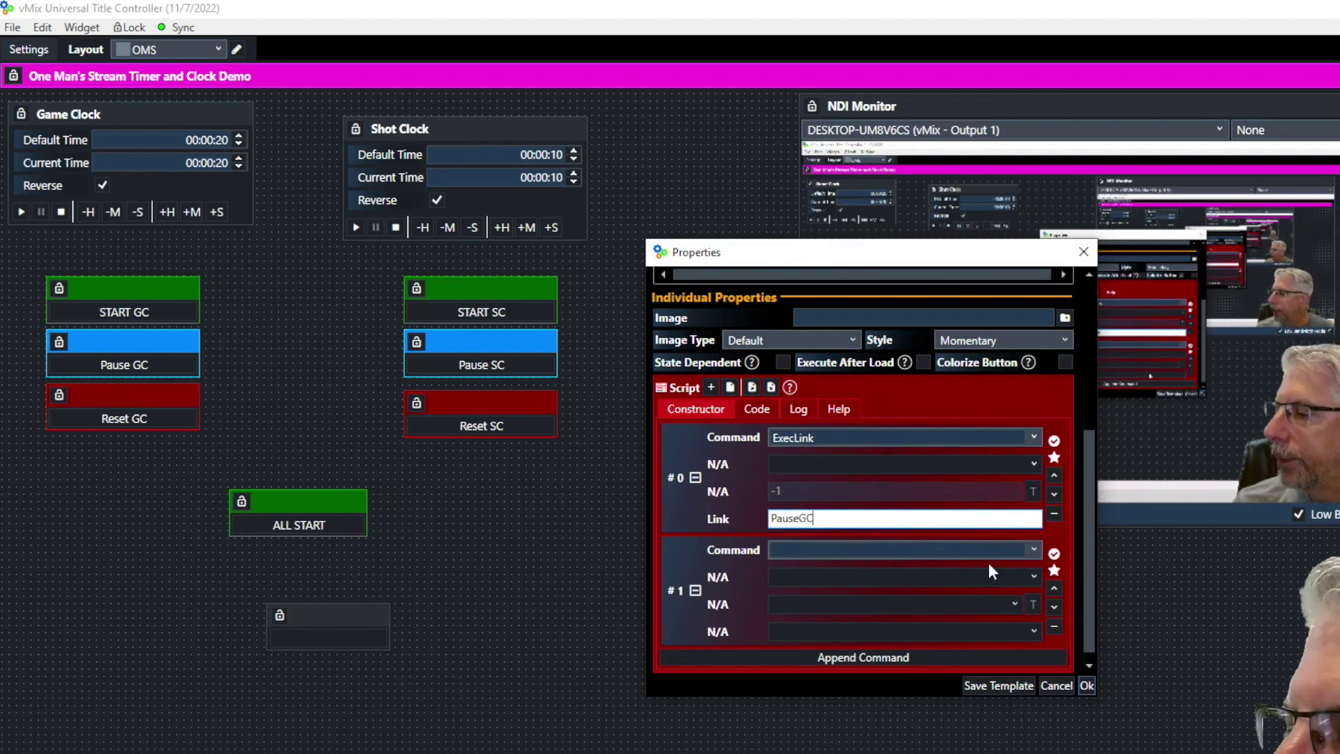
Set the ALL PAUSE button's script command #1 to ExecLink with link "PauseSC"
left_click(1033, 551)
scroll(951, 655, "down", 5)
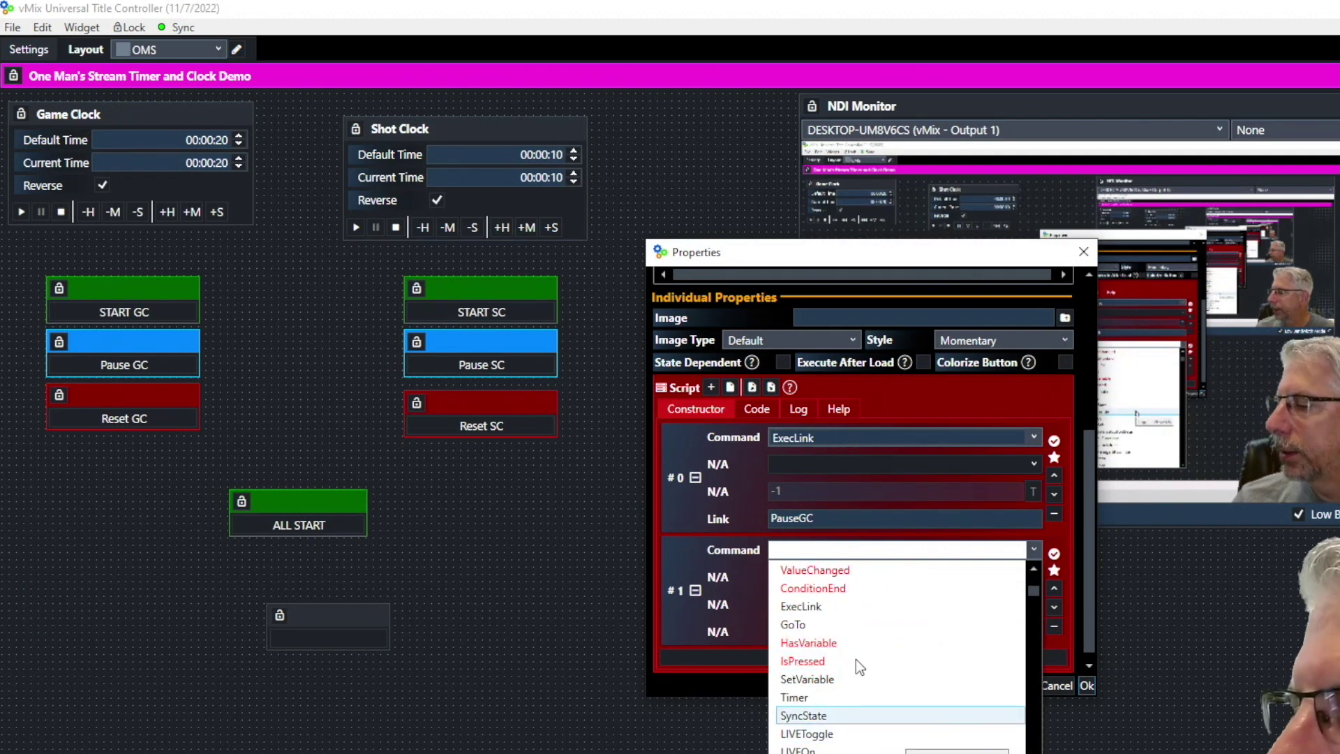
left_click(831, 607)
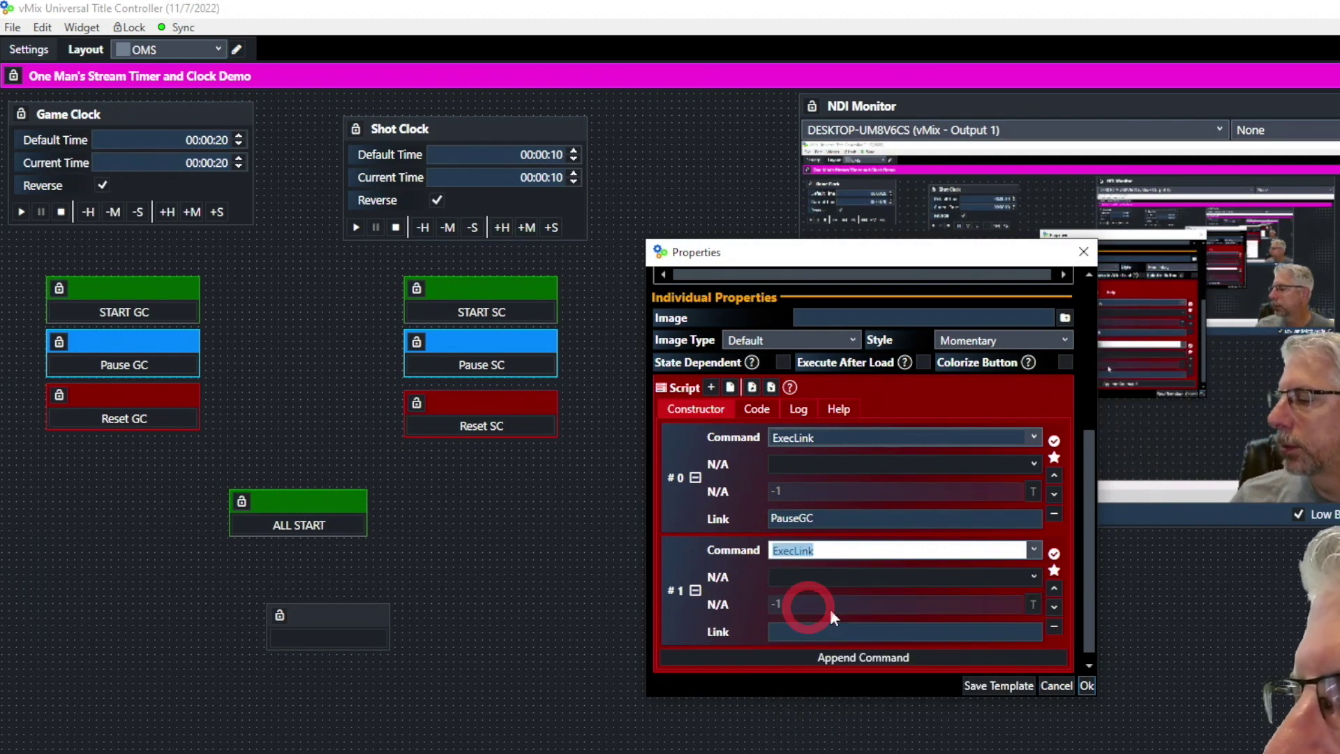
left_click(799, 633)
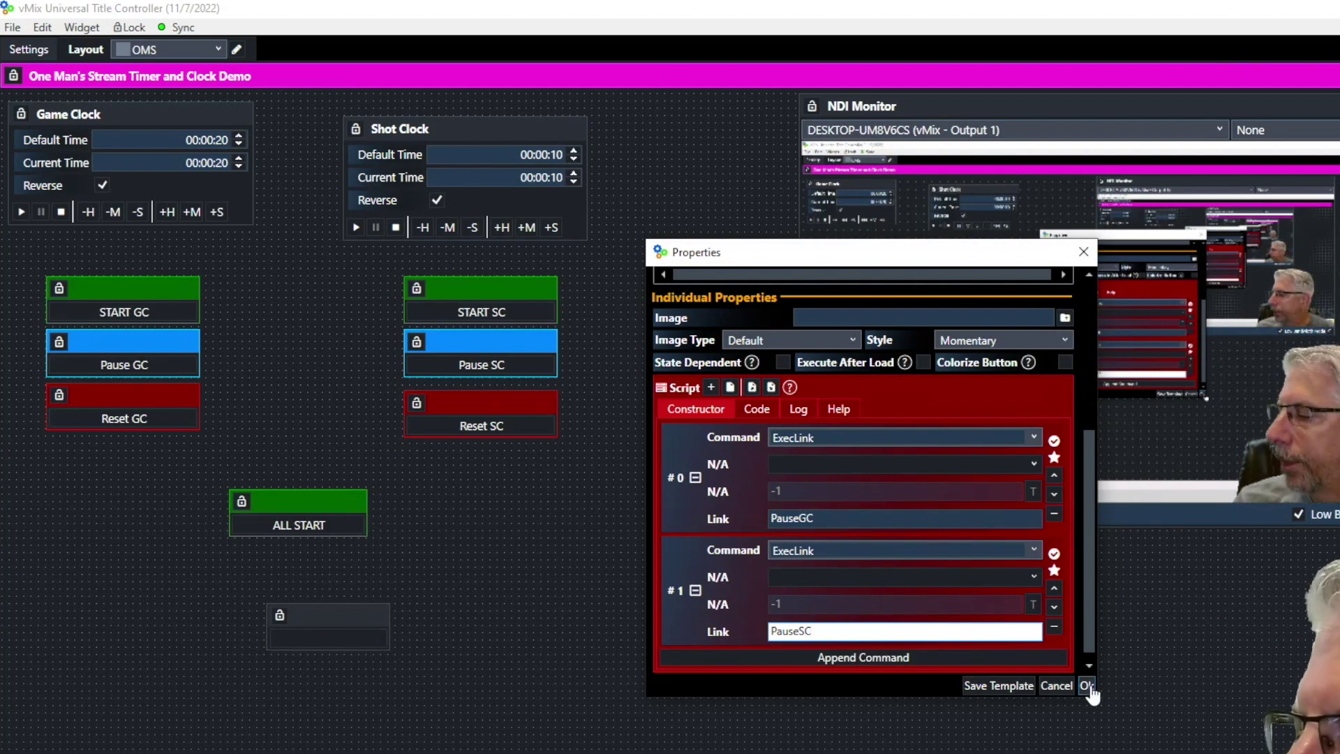
Save the ALL PAUSE properties and fit the button directly beneath ALL START at the same width
scroll(975, 551, "up", 3)
scroll(973, 544, "up", 2)
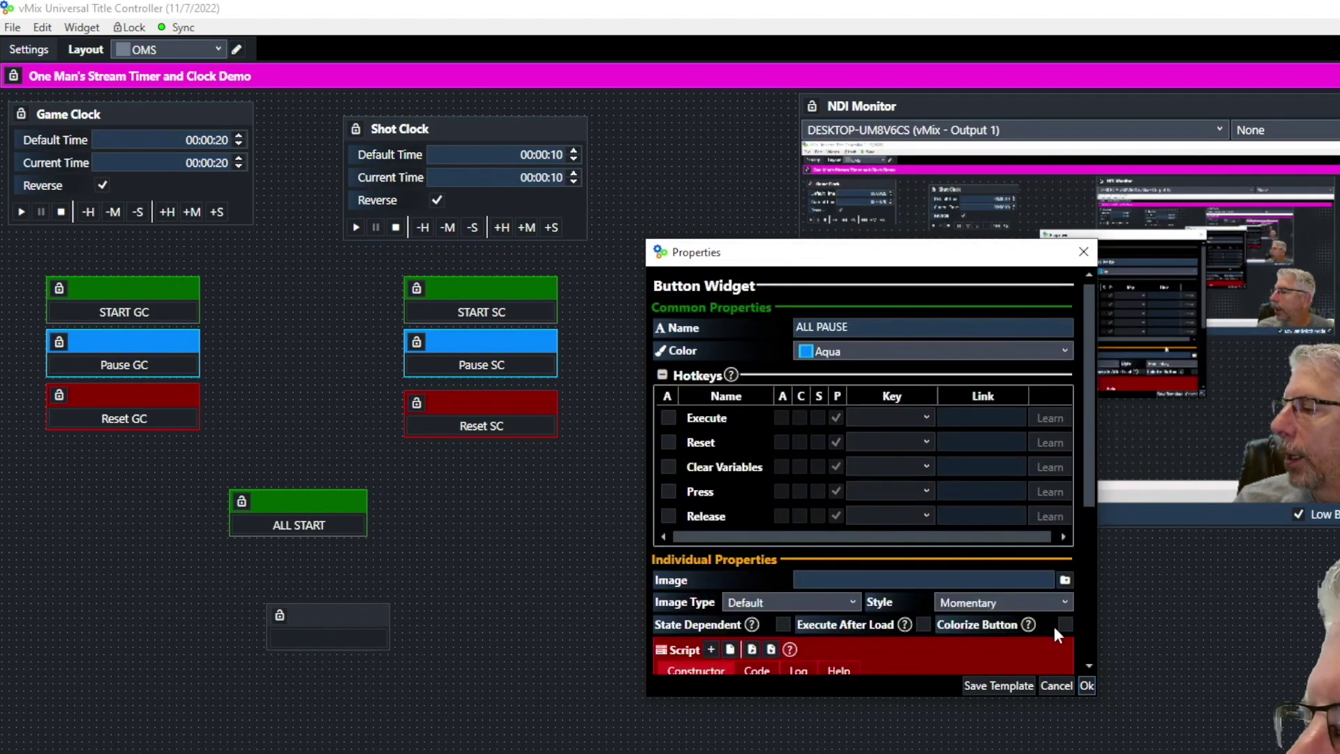
mouse_move(286, 615)
left_click_drag(403, 626, 371, 561)
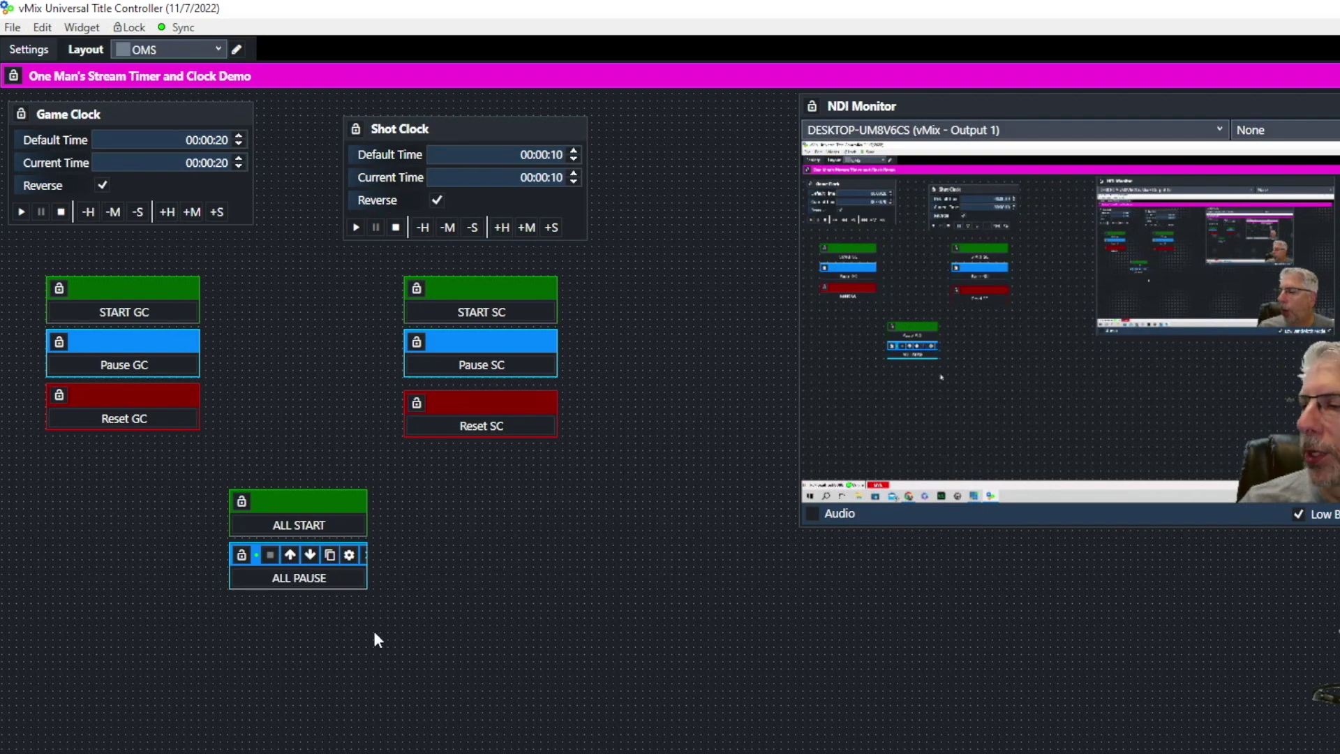
Add a new button widget below ALL PAUSE, name it "ALL RESET" and set its color to Red
left_click(83, 28)
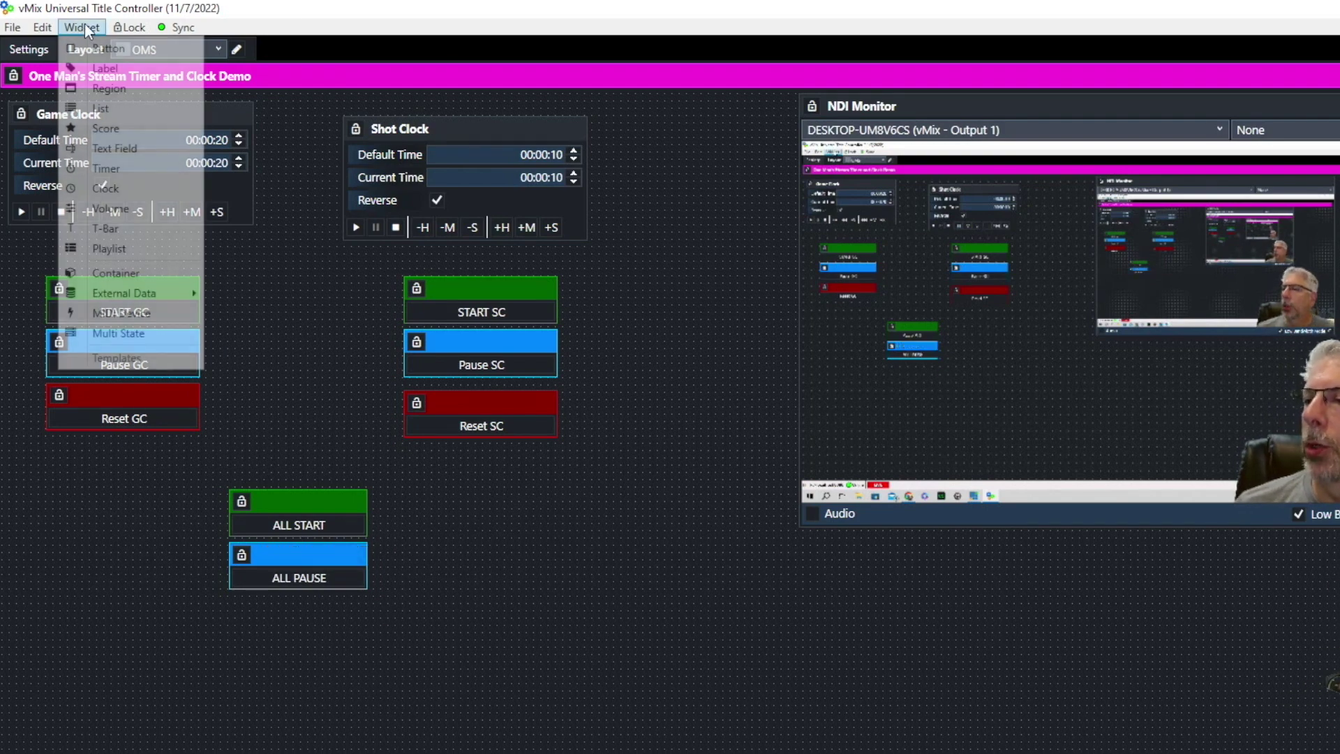
left_click(119, 53)
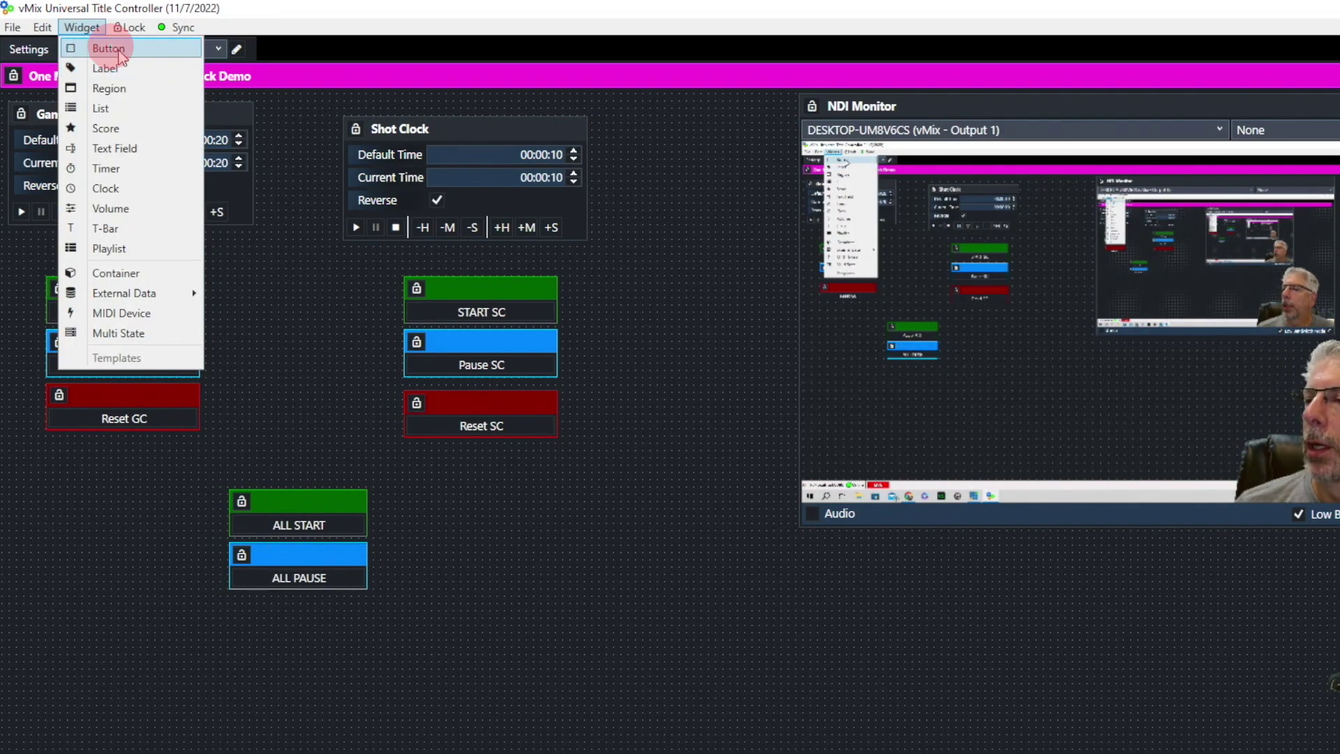
left_click(266, 689)
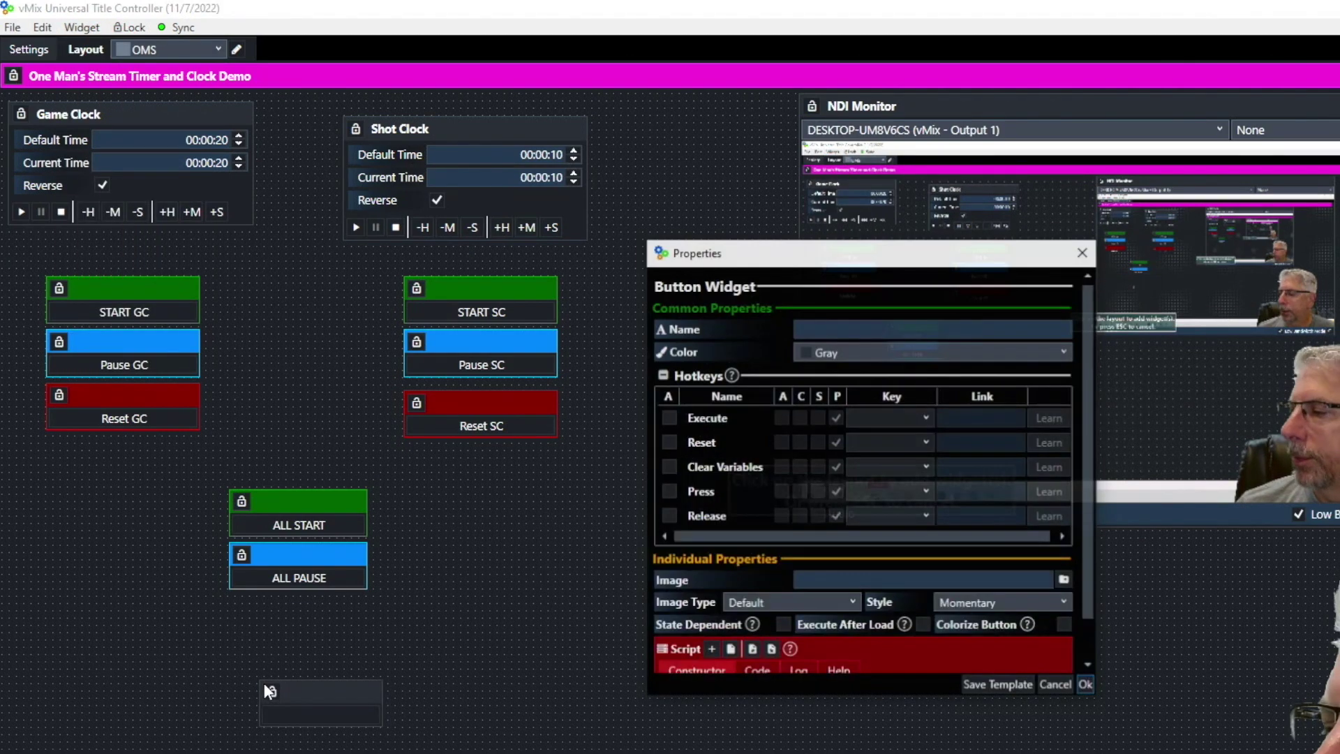
left_click(843, 328)
type("ALL RESET")
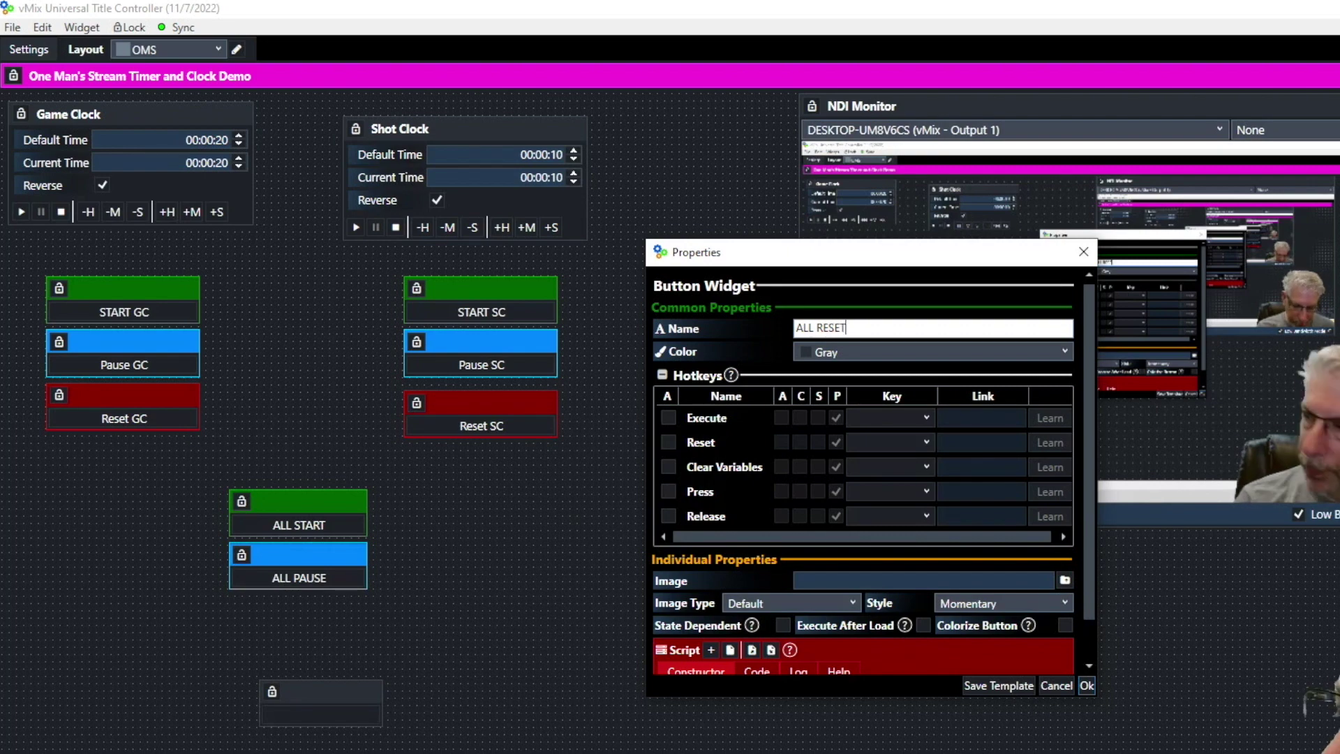
left_click(1062, 342)
left_click(823, 554)
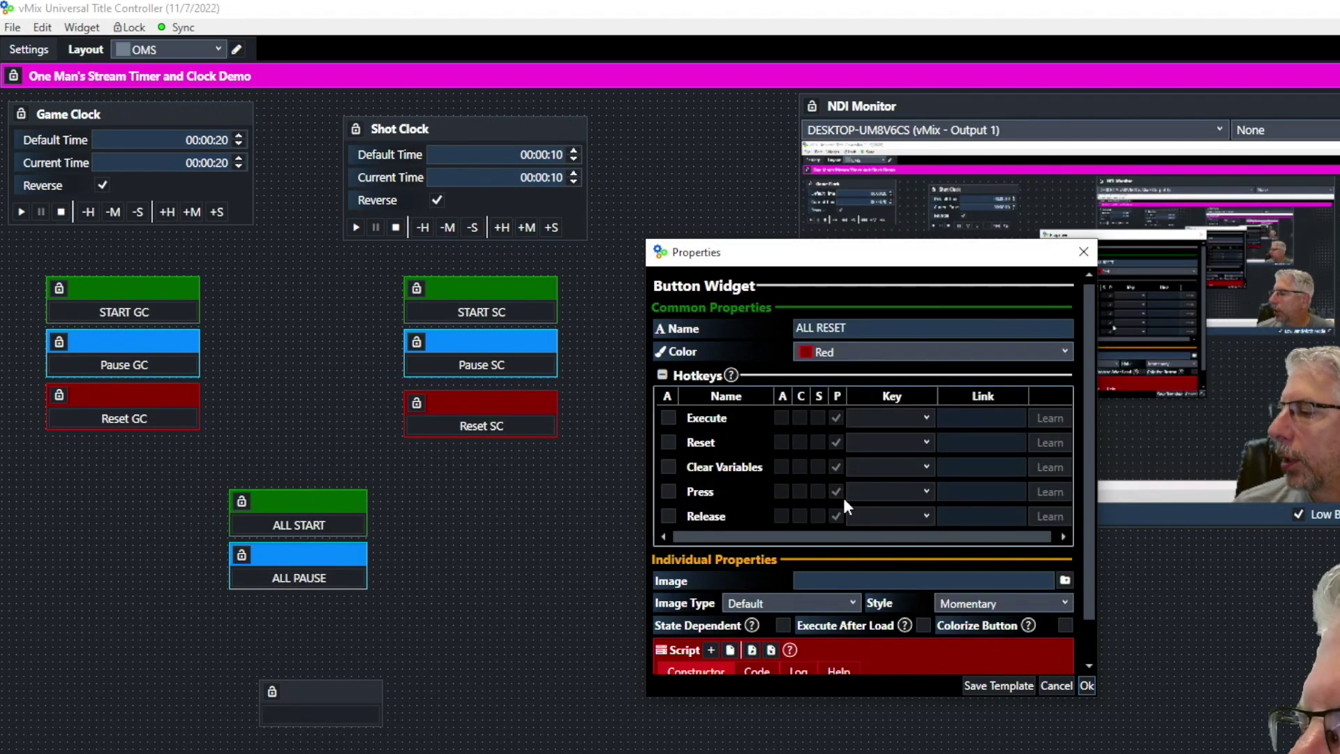
Add two script commands to the ALL RESET button and set command #0 to ExecLink with link "ResetGC"
scroll(844, 499, "down", 1)
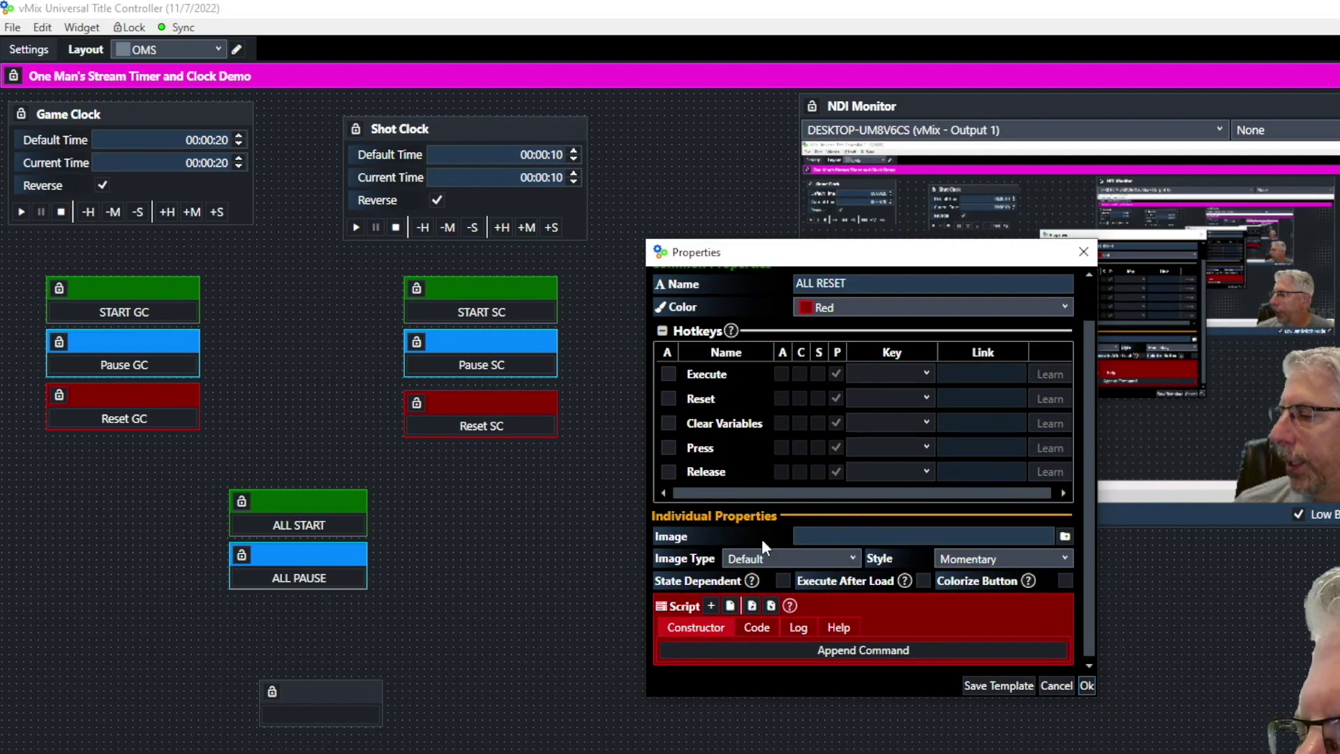
left_click(711, 605)
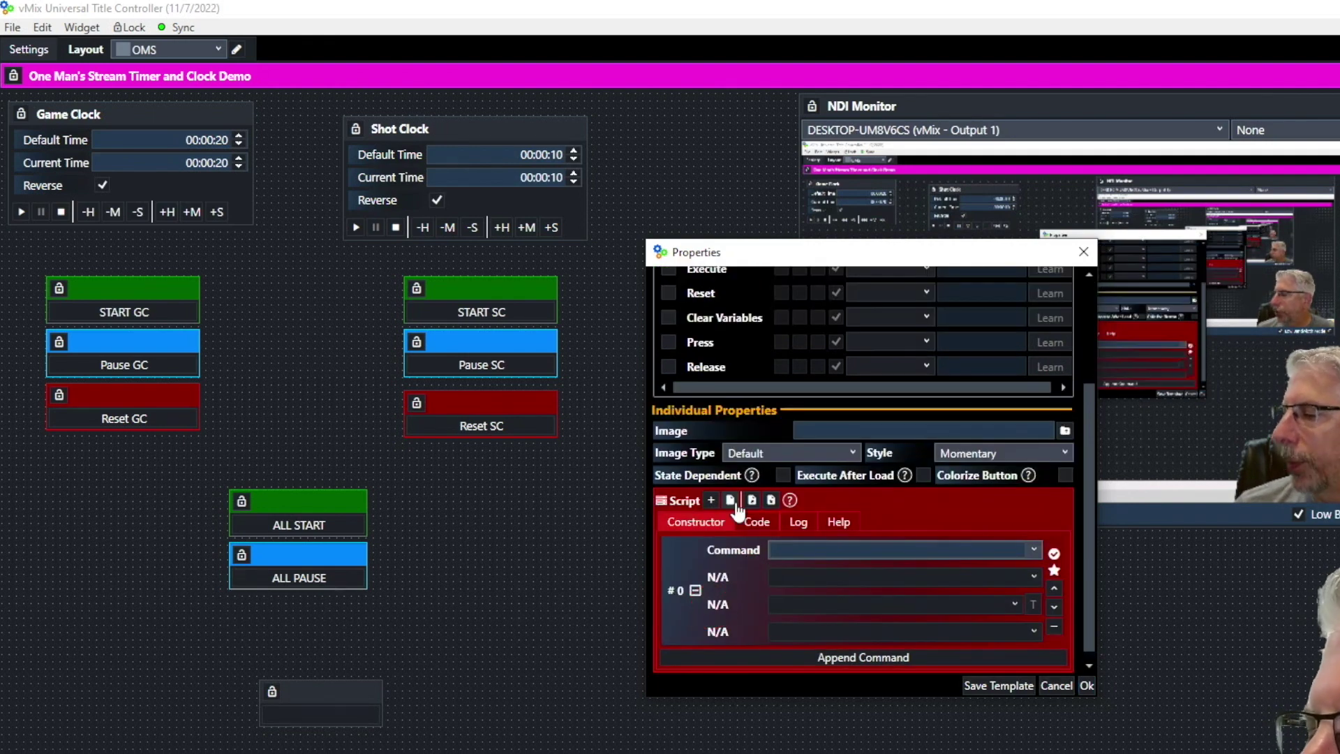
left_click(732, 502)
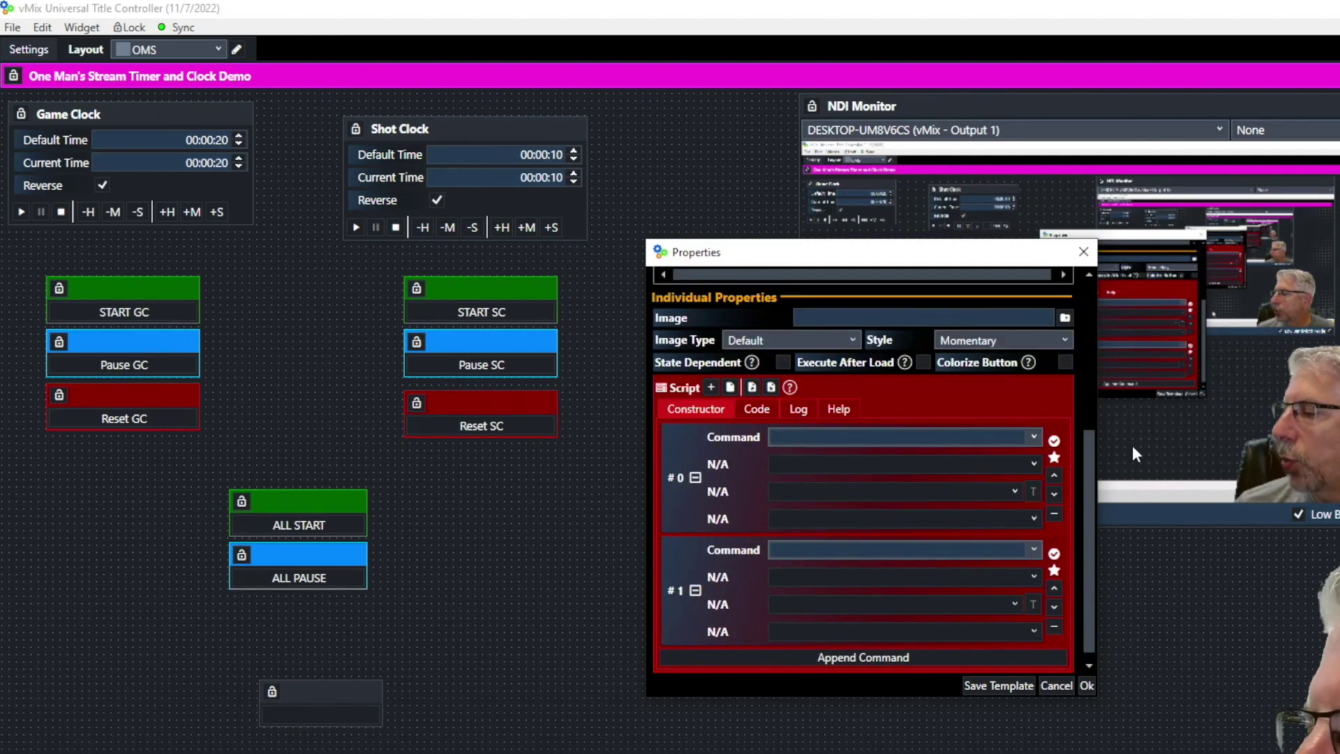
left_click(1033, 436)
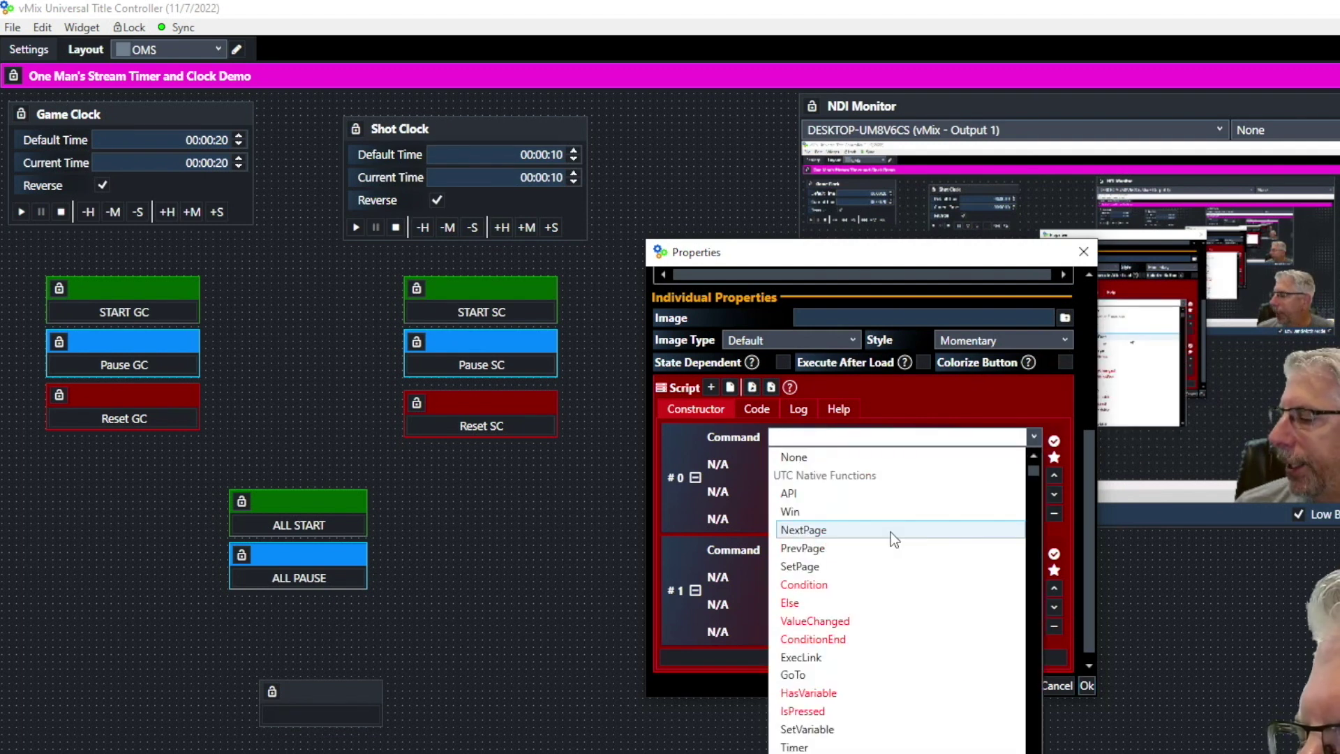
left_click(809, 657)
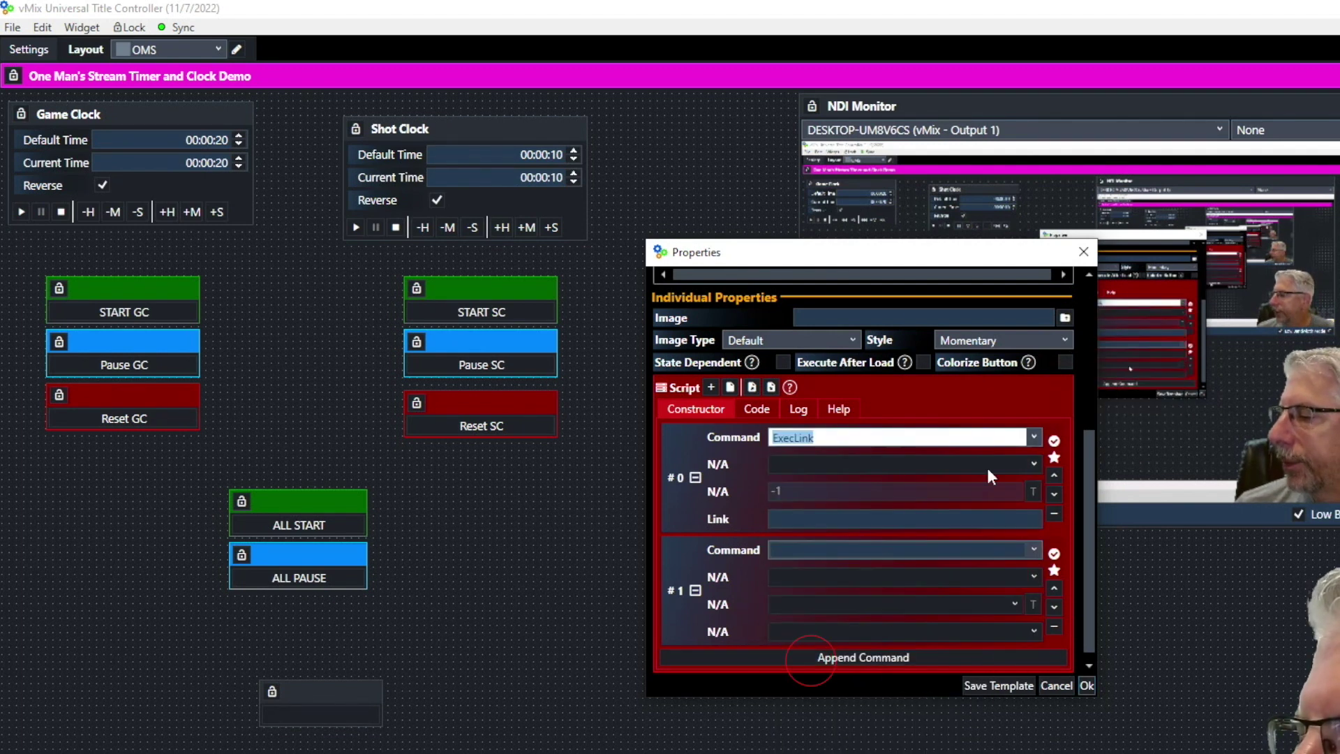
left_click(859, 518)
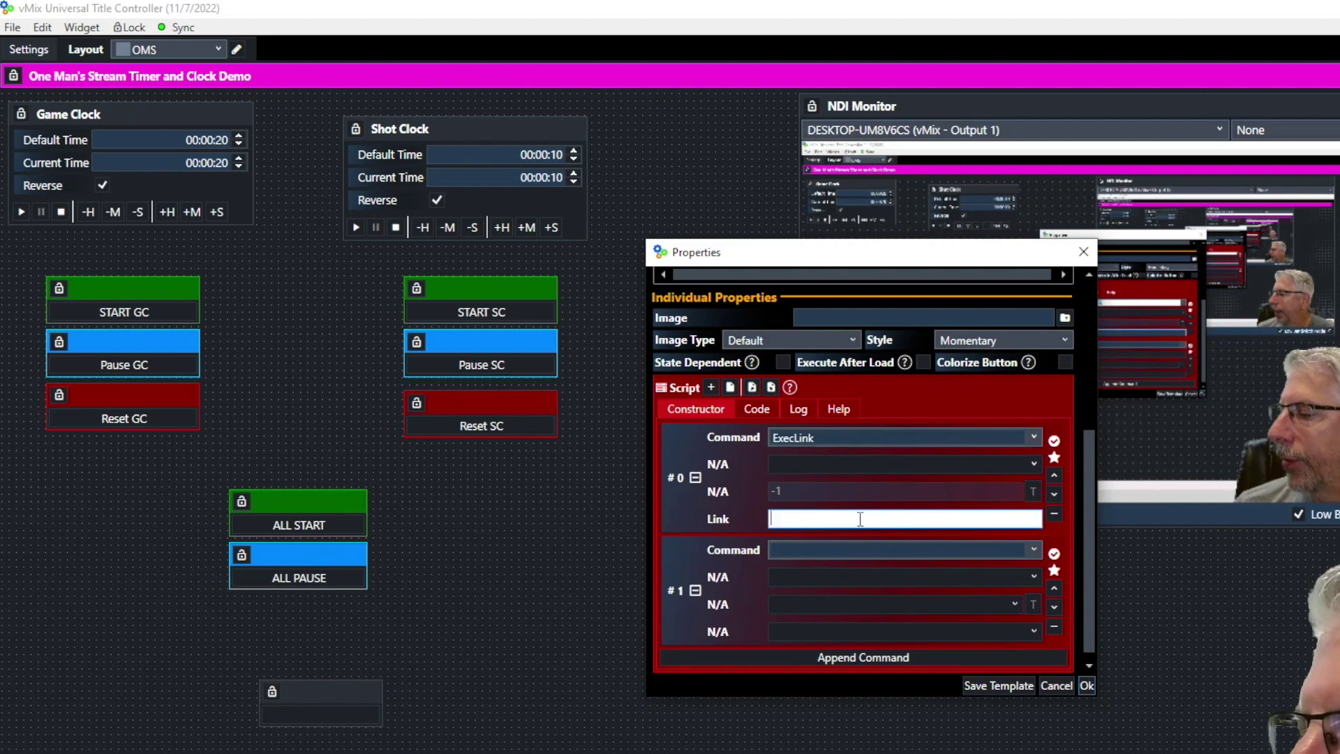
type("Res")
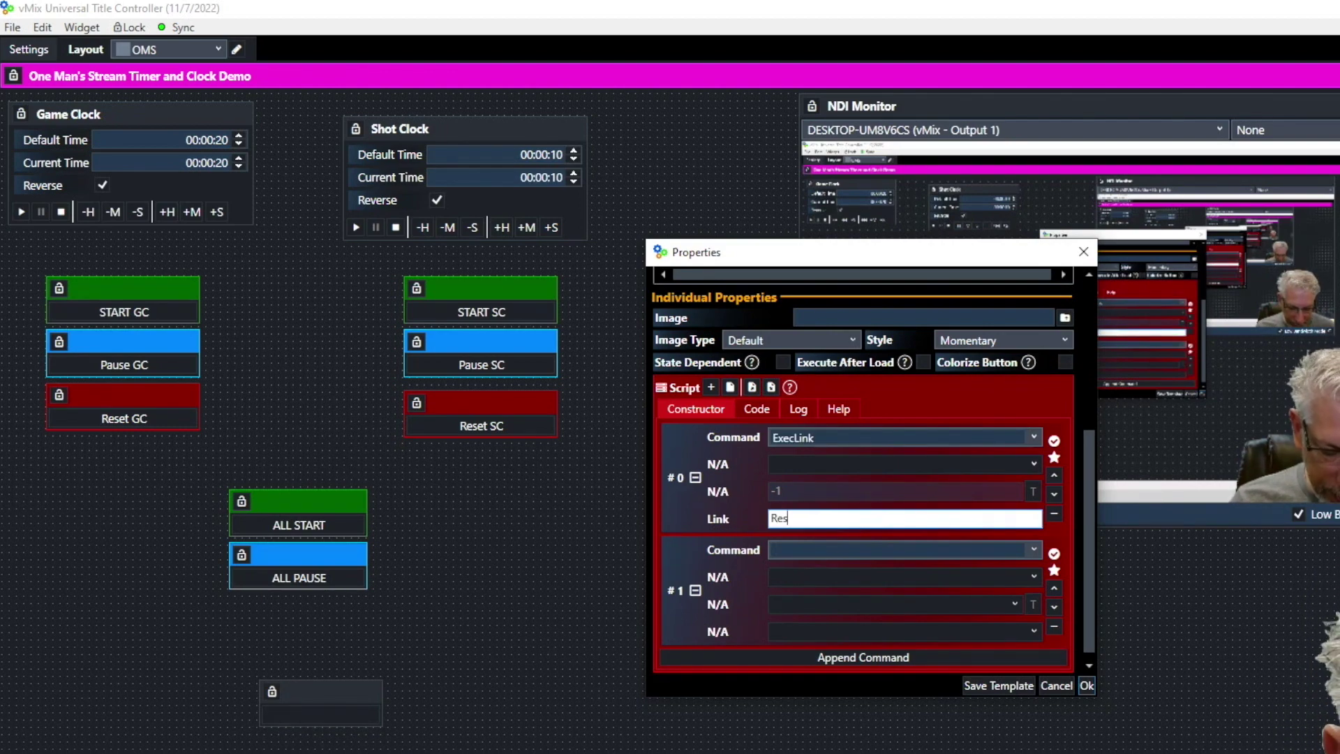
type("etGC")
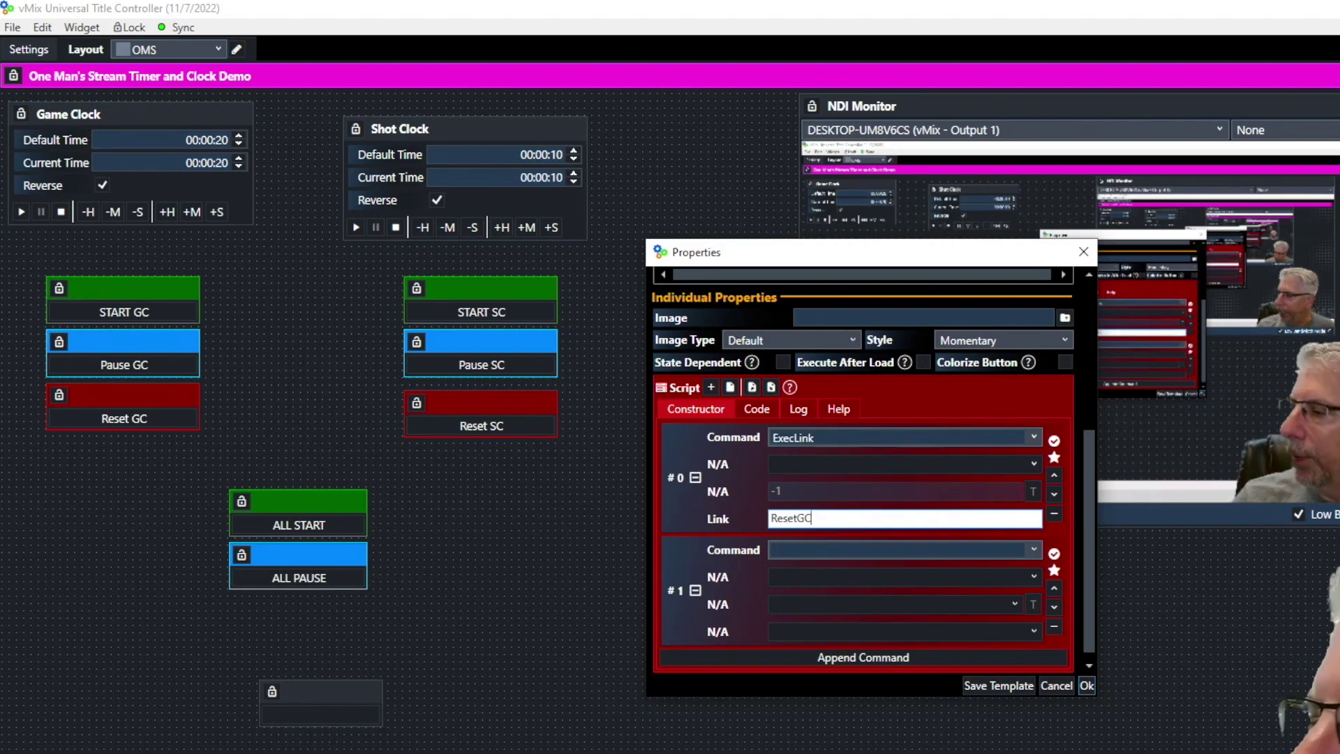
Set the ALL RESET button's script command #1 to ExecLink with link "ResetSC" and save the properties
left_click(1017, 554)
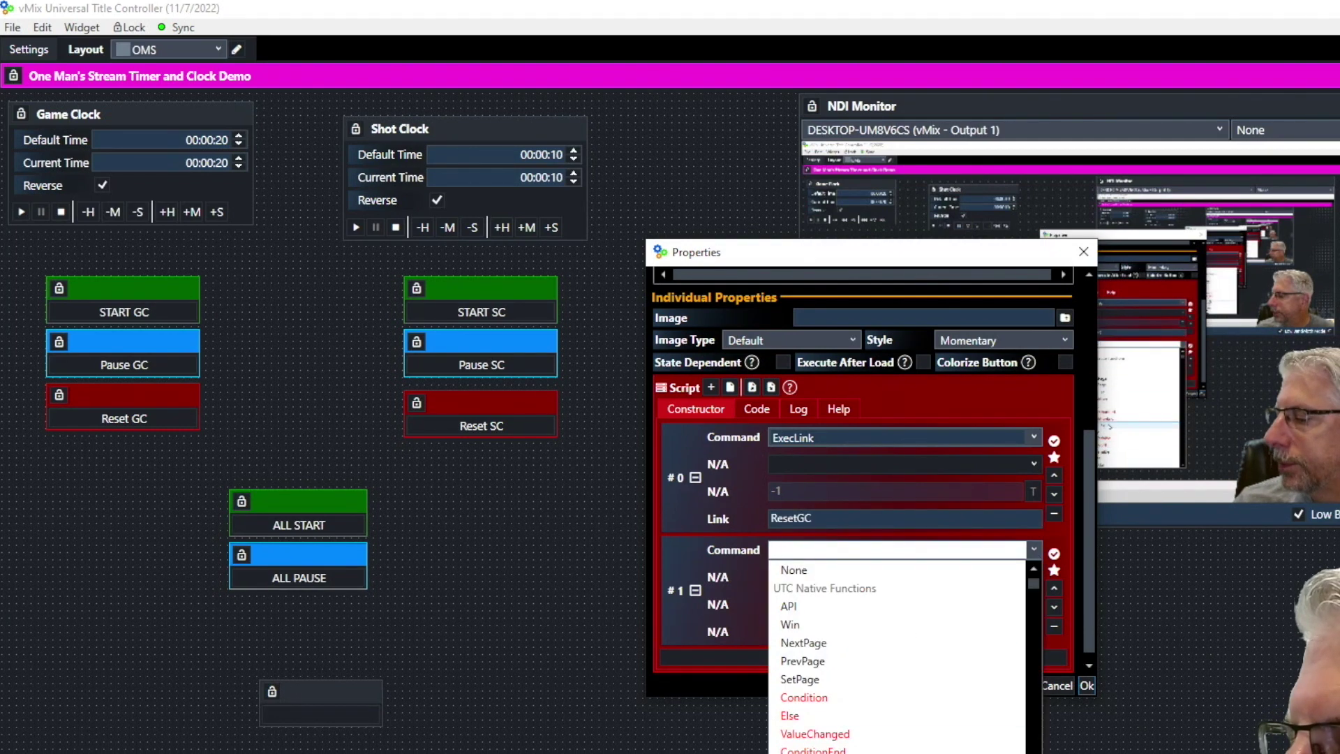
type("ExecLink")
key("Return")
left_click(803, 629)
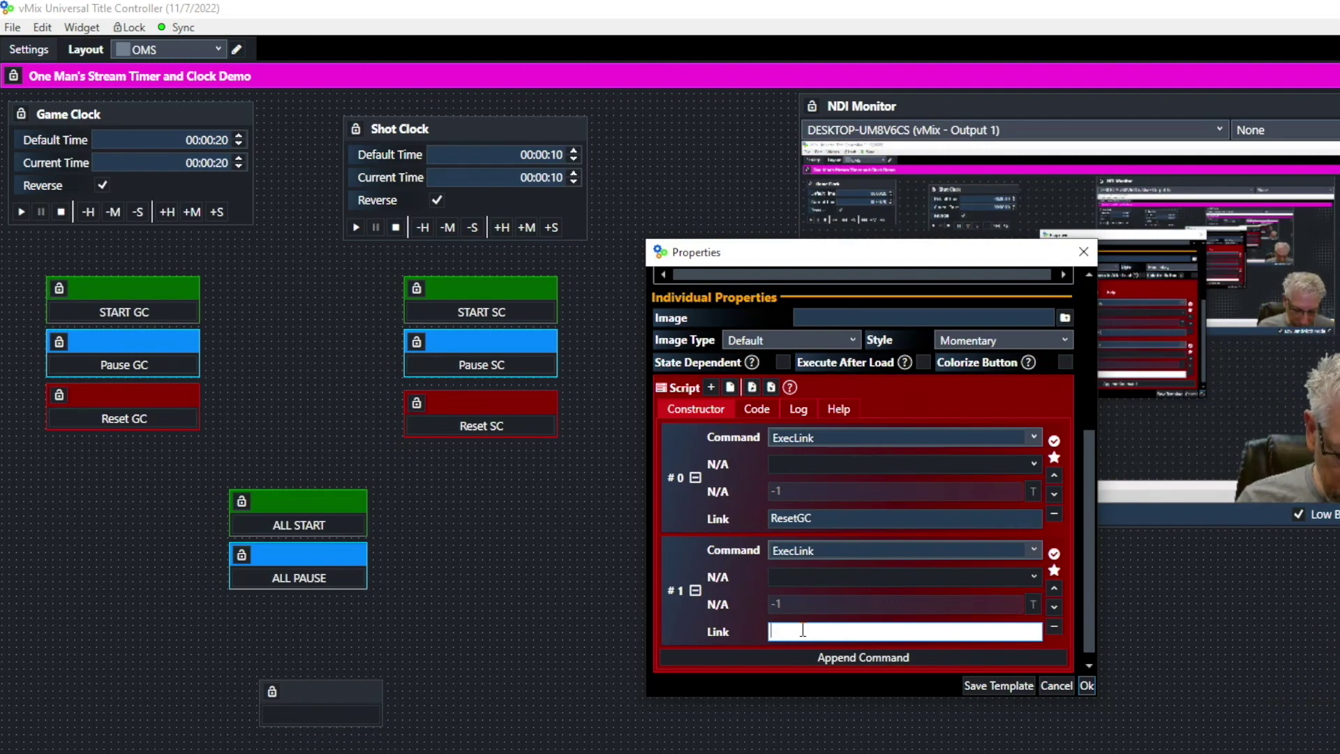
type("Rese")
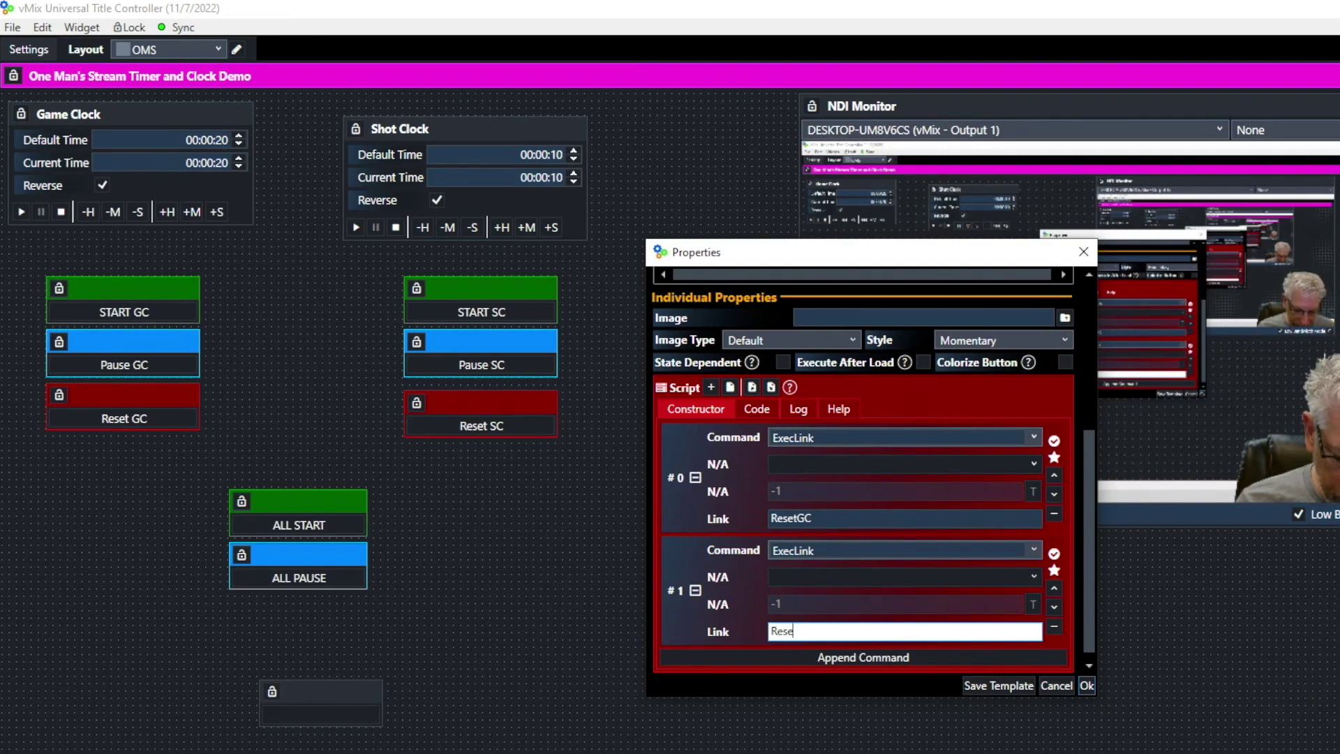
type("tSC")
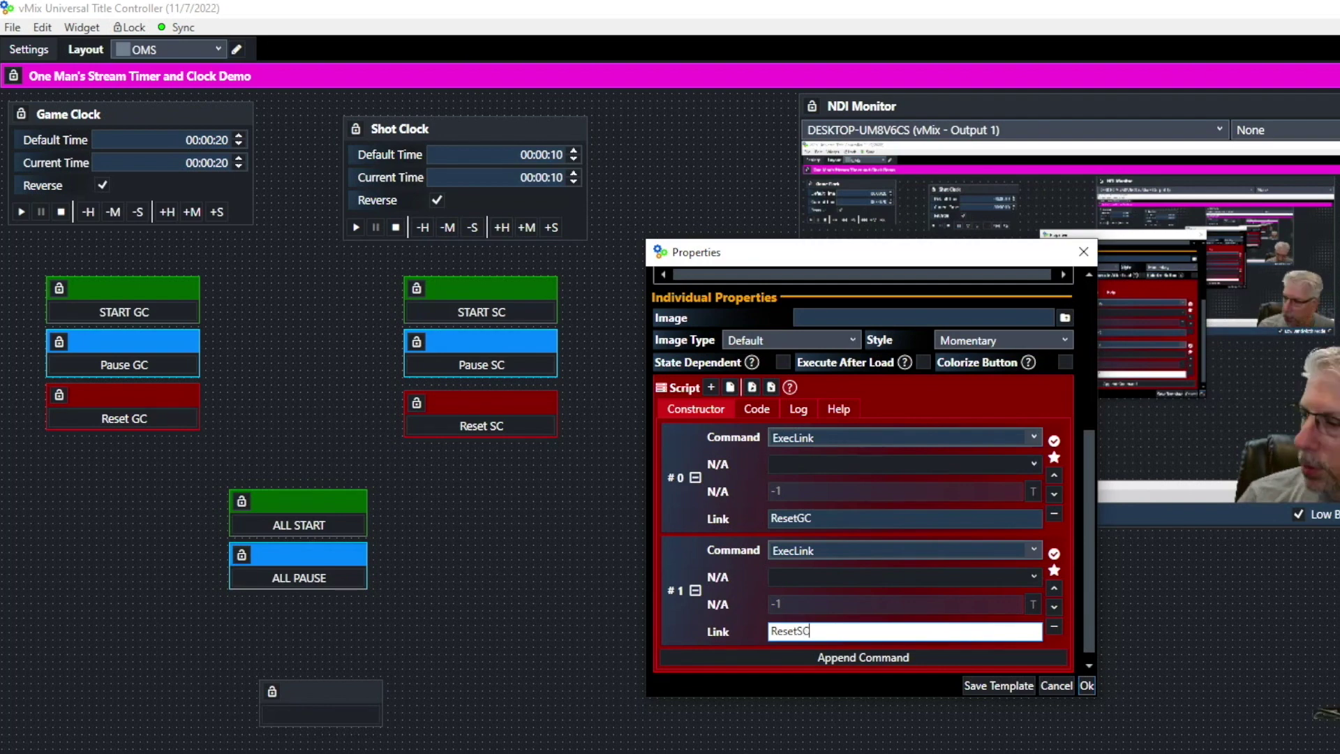
left_click(1087, 684)
Move the ALL RESET button directly beneath ALL PAUSE and resize it to the same width
mouse_move(370, 692)
left_click_drag(383, 694, 397, 694)
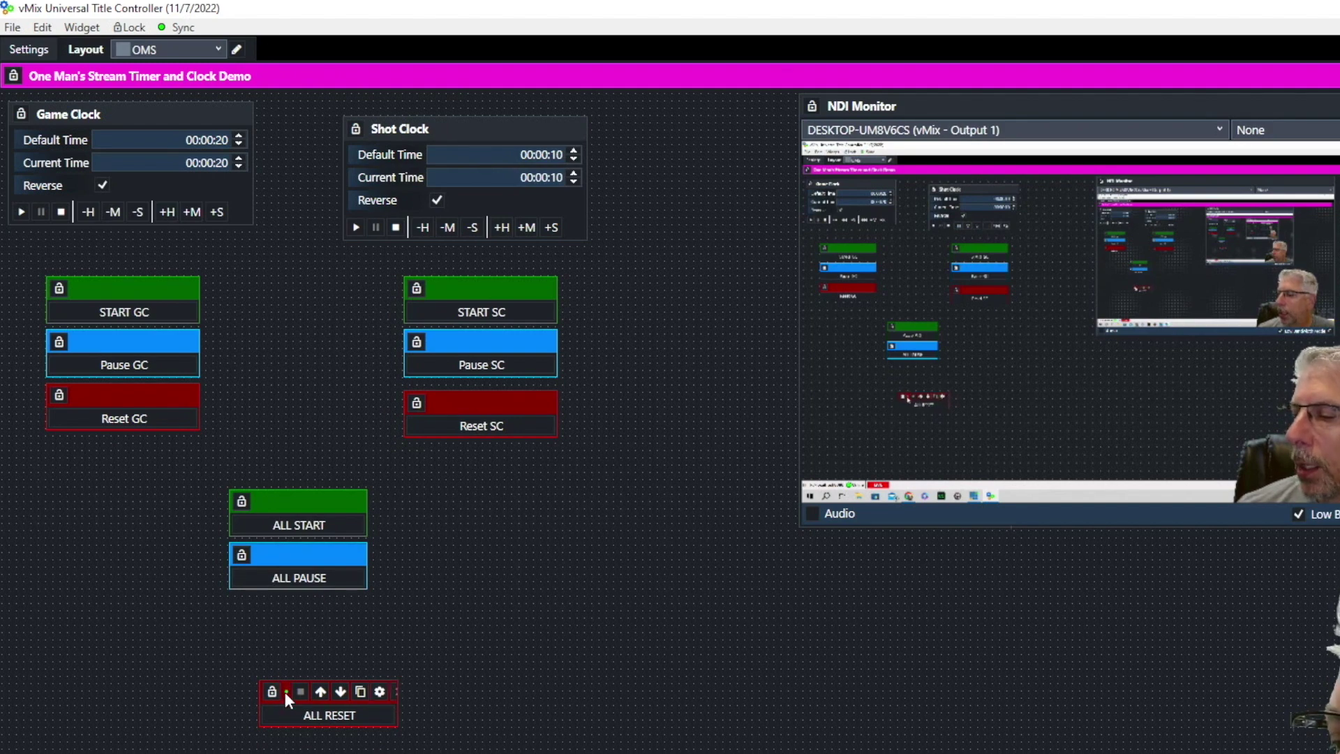
left_click_drag(283, 690, 257, 607)
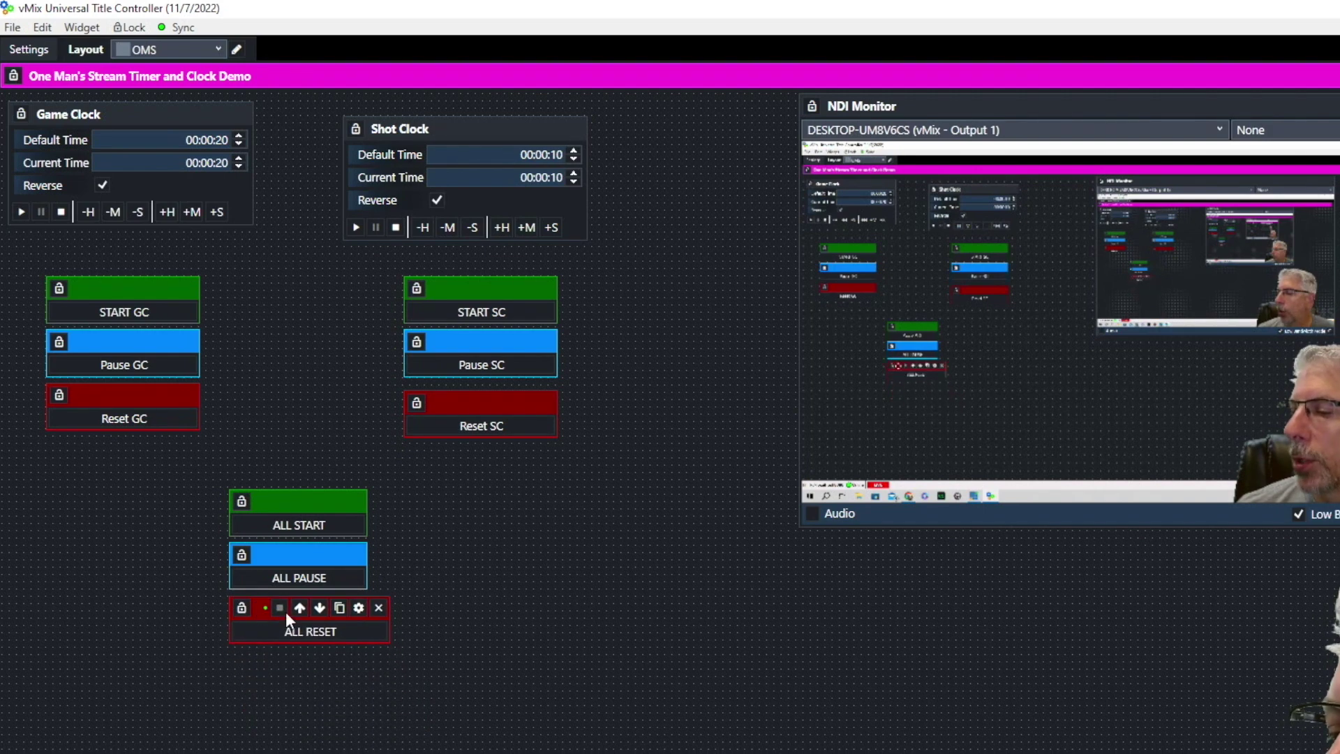
left_click_drag(388, 613, 374, 613)
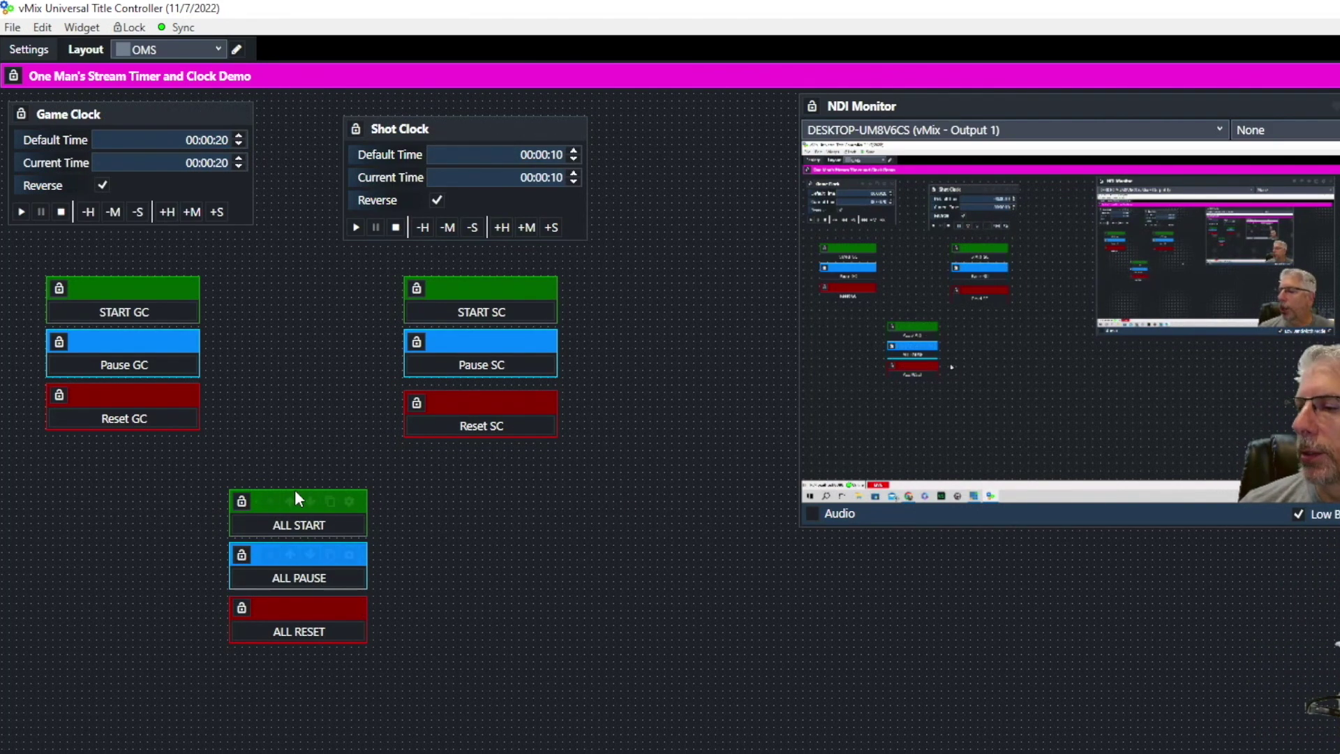
Test the combined buttons by starting, pausing and resetting both clocks, and start both clocks again
left_click(304, 532)
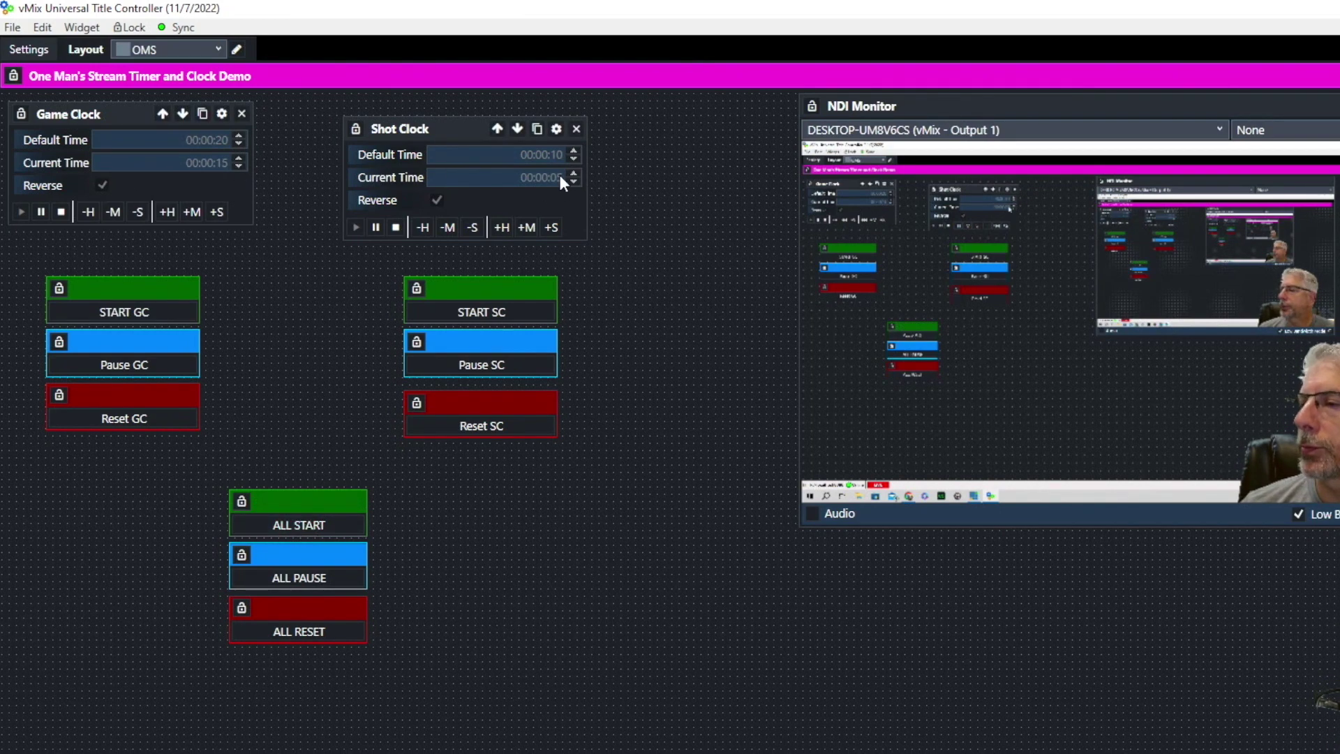
left_click(299, 579)
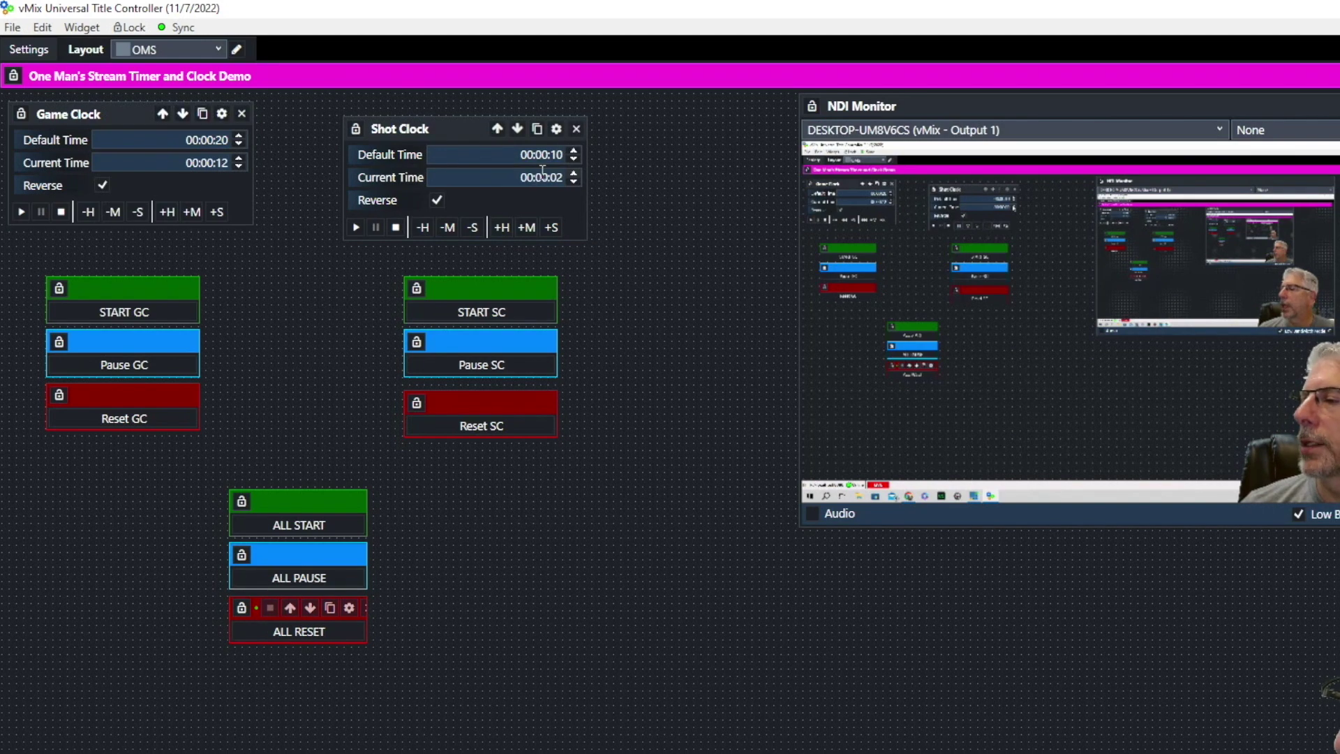
left_click(304, 633)
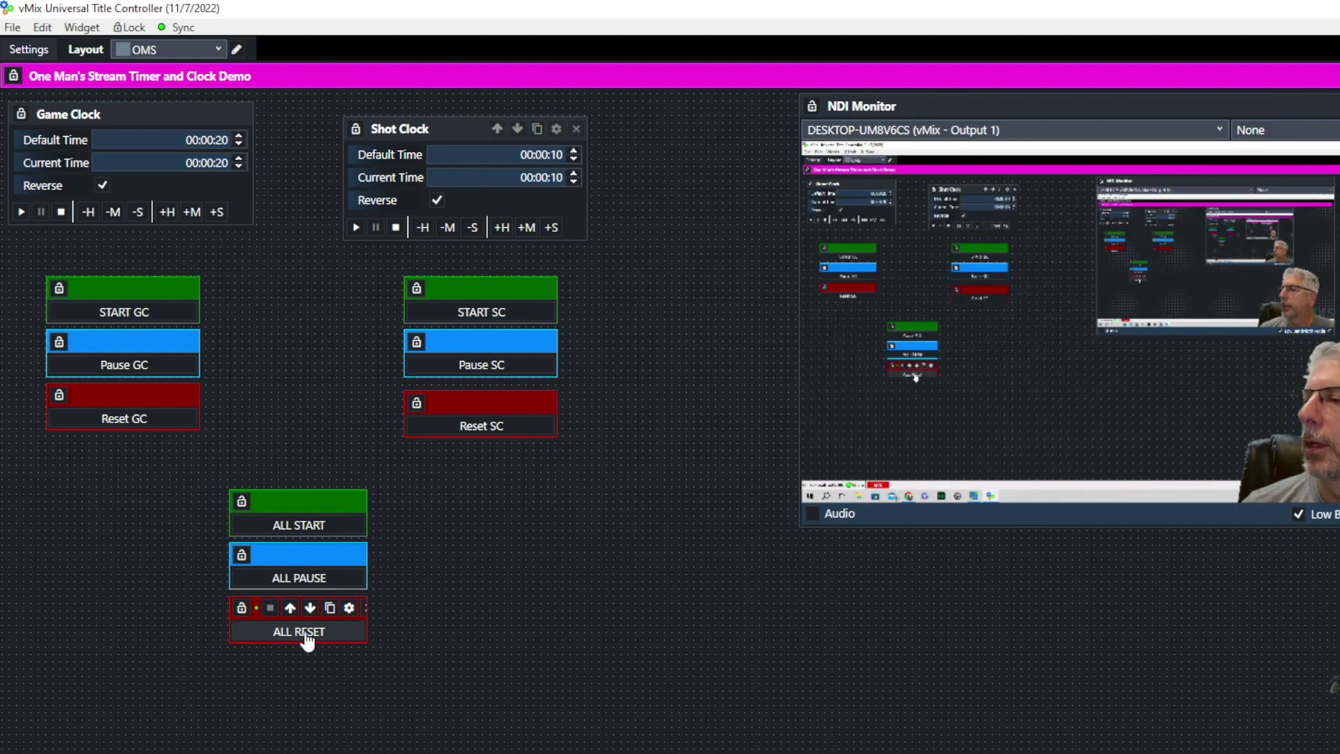
left_click(300, 531)
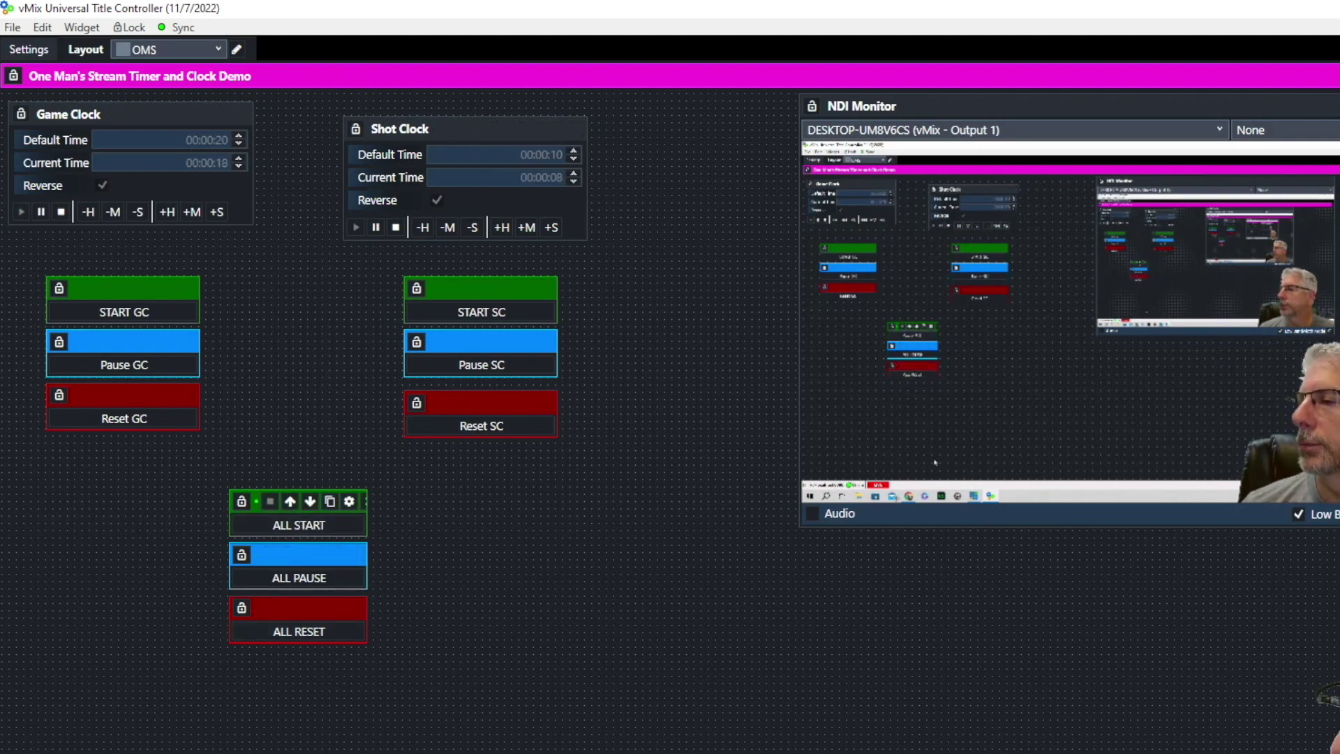